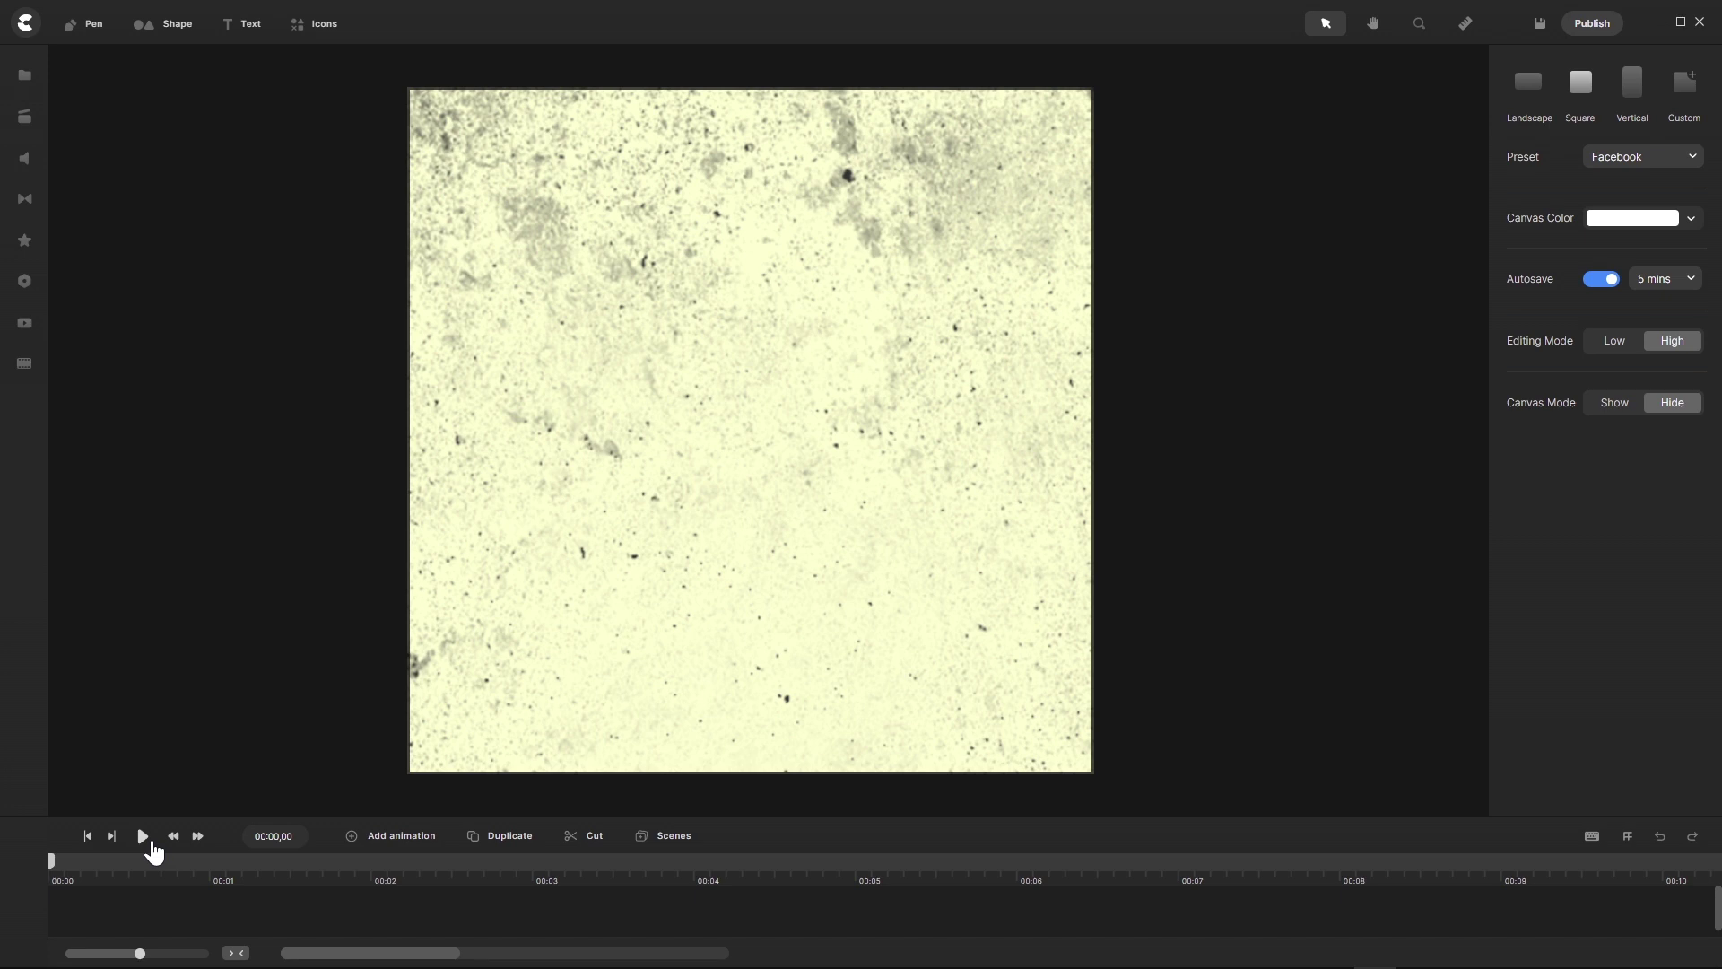
Play back the finished brush stroke logo reveal and stop the playback
{"action": "left_click", "coordinate": [143, 838]}
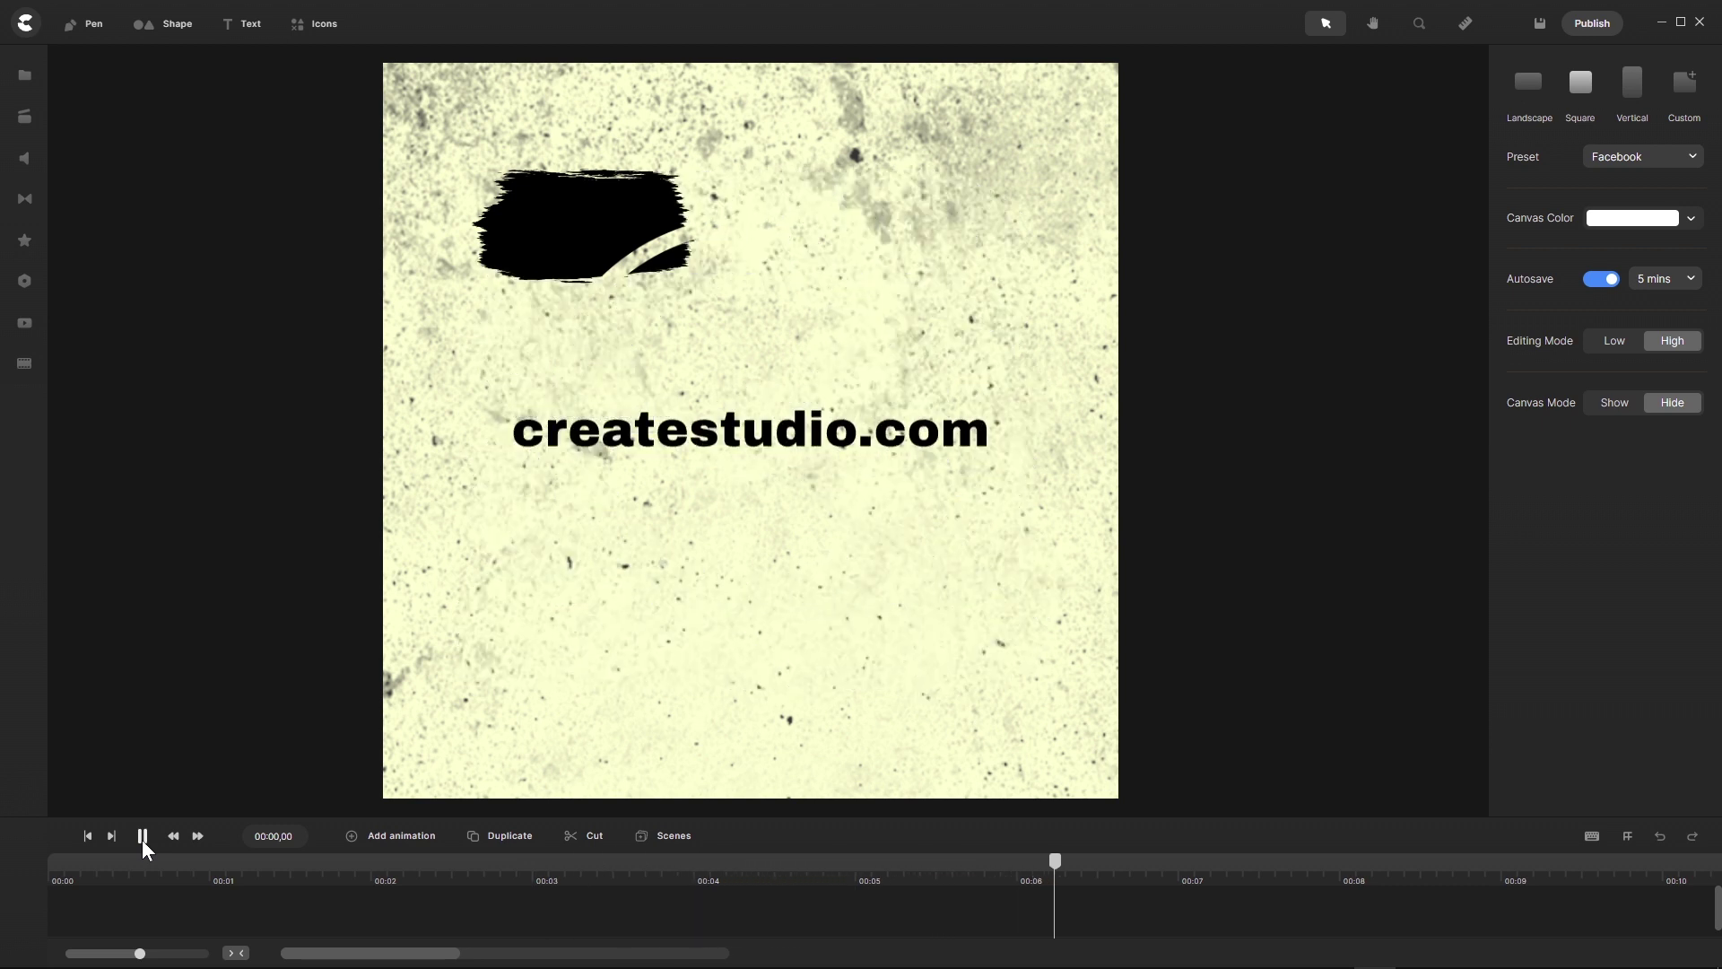
{"action": "left_click", "coordinate": [142, 836]}
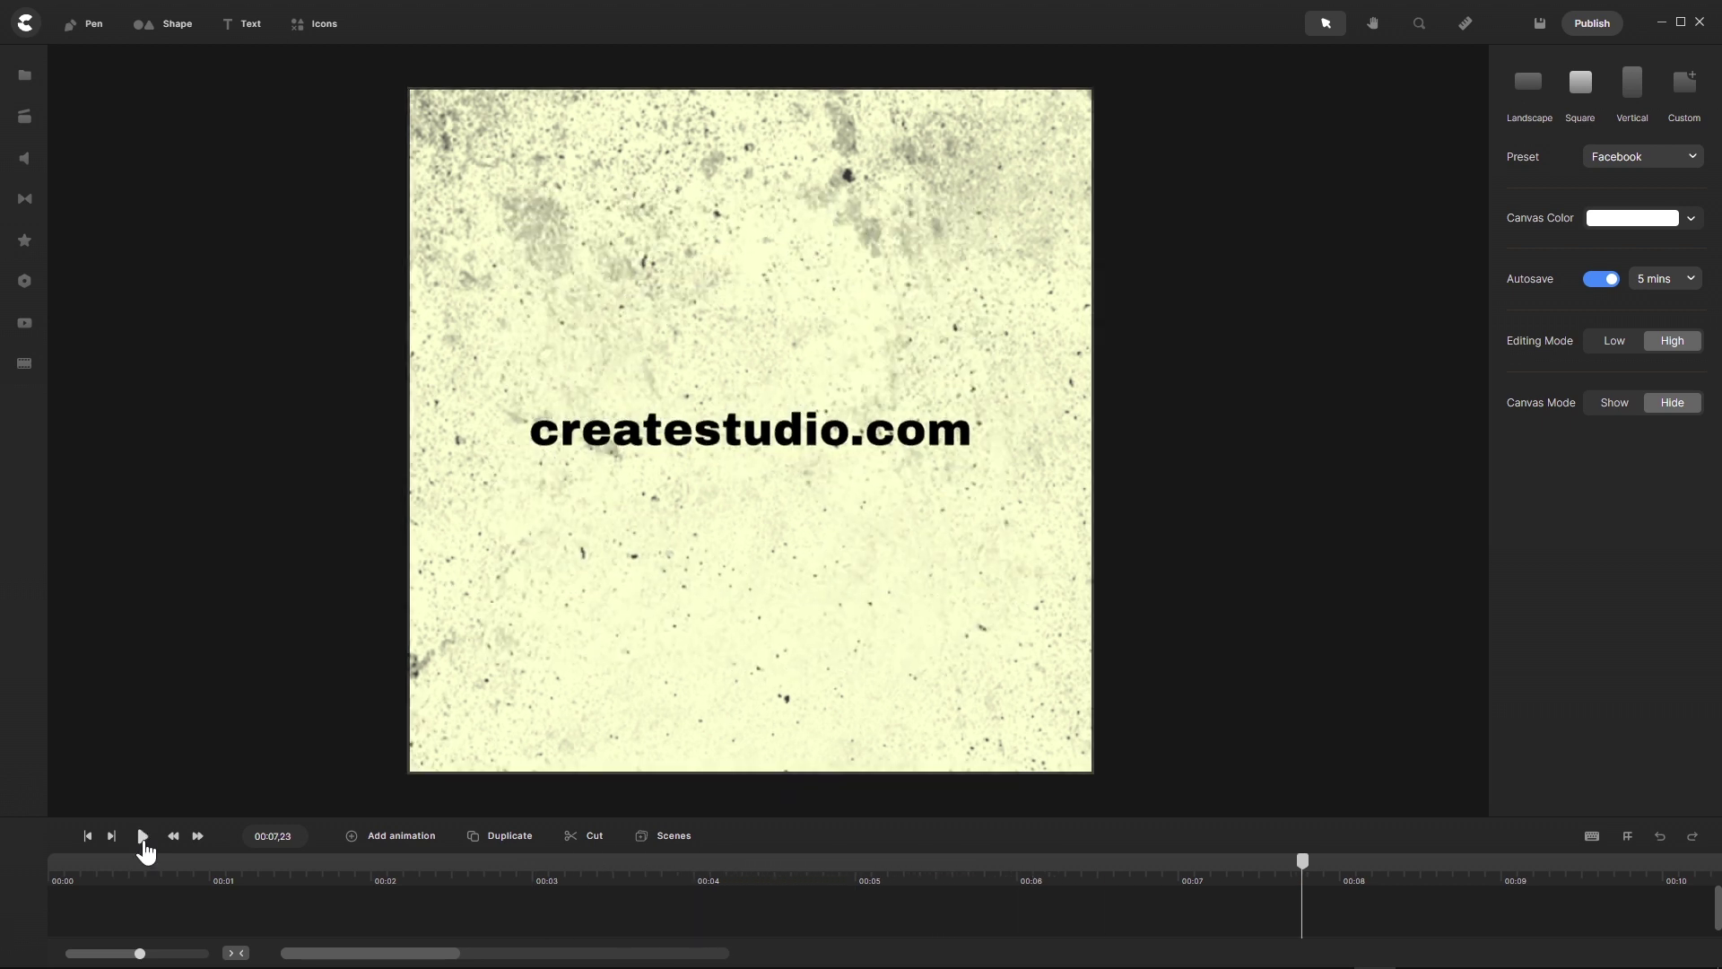
Start a new project, discarding the open one, and set its canvas format to Square
{"action": "left_click", "coordinate": [26, 27]}
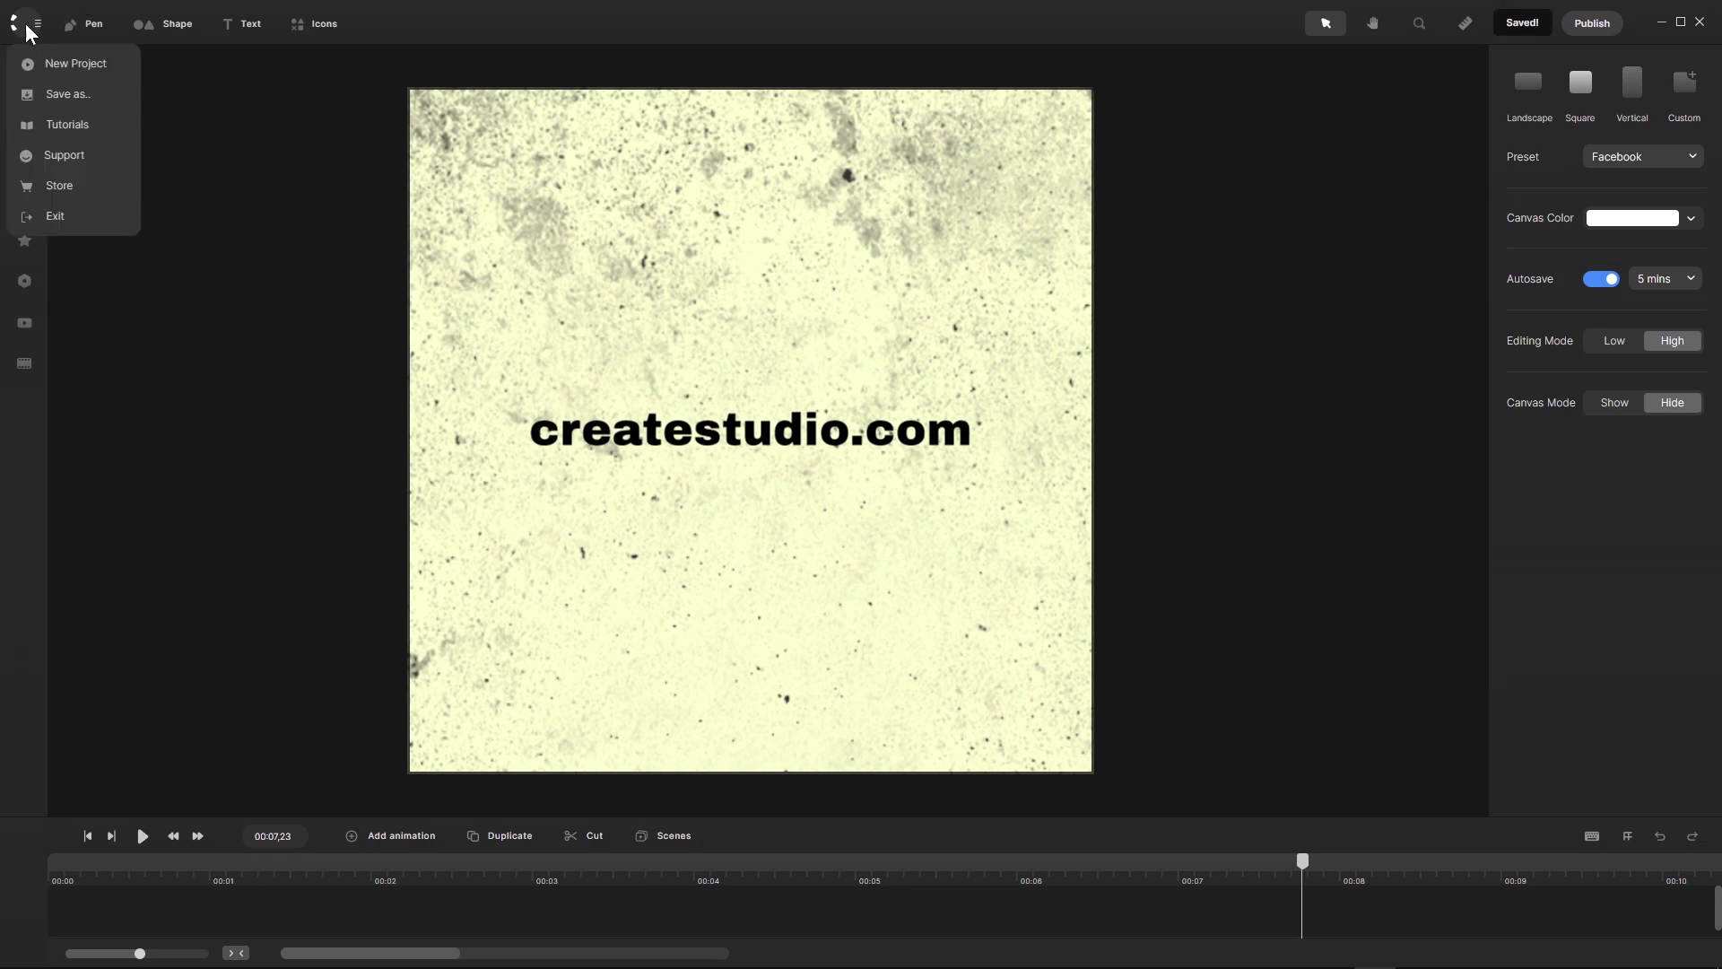
{"action": "left_click", "coordinate": [63, 65]}
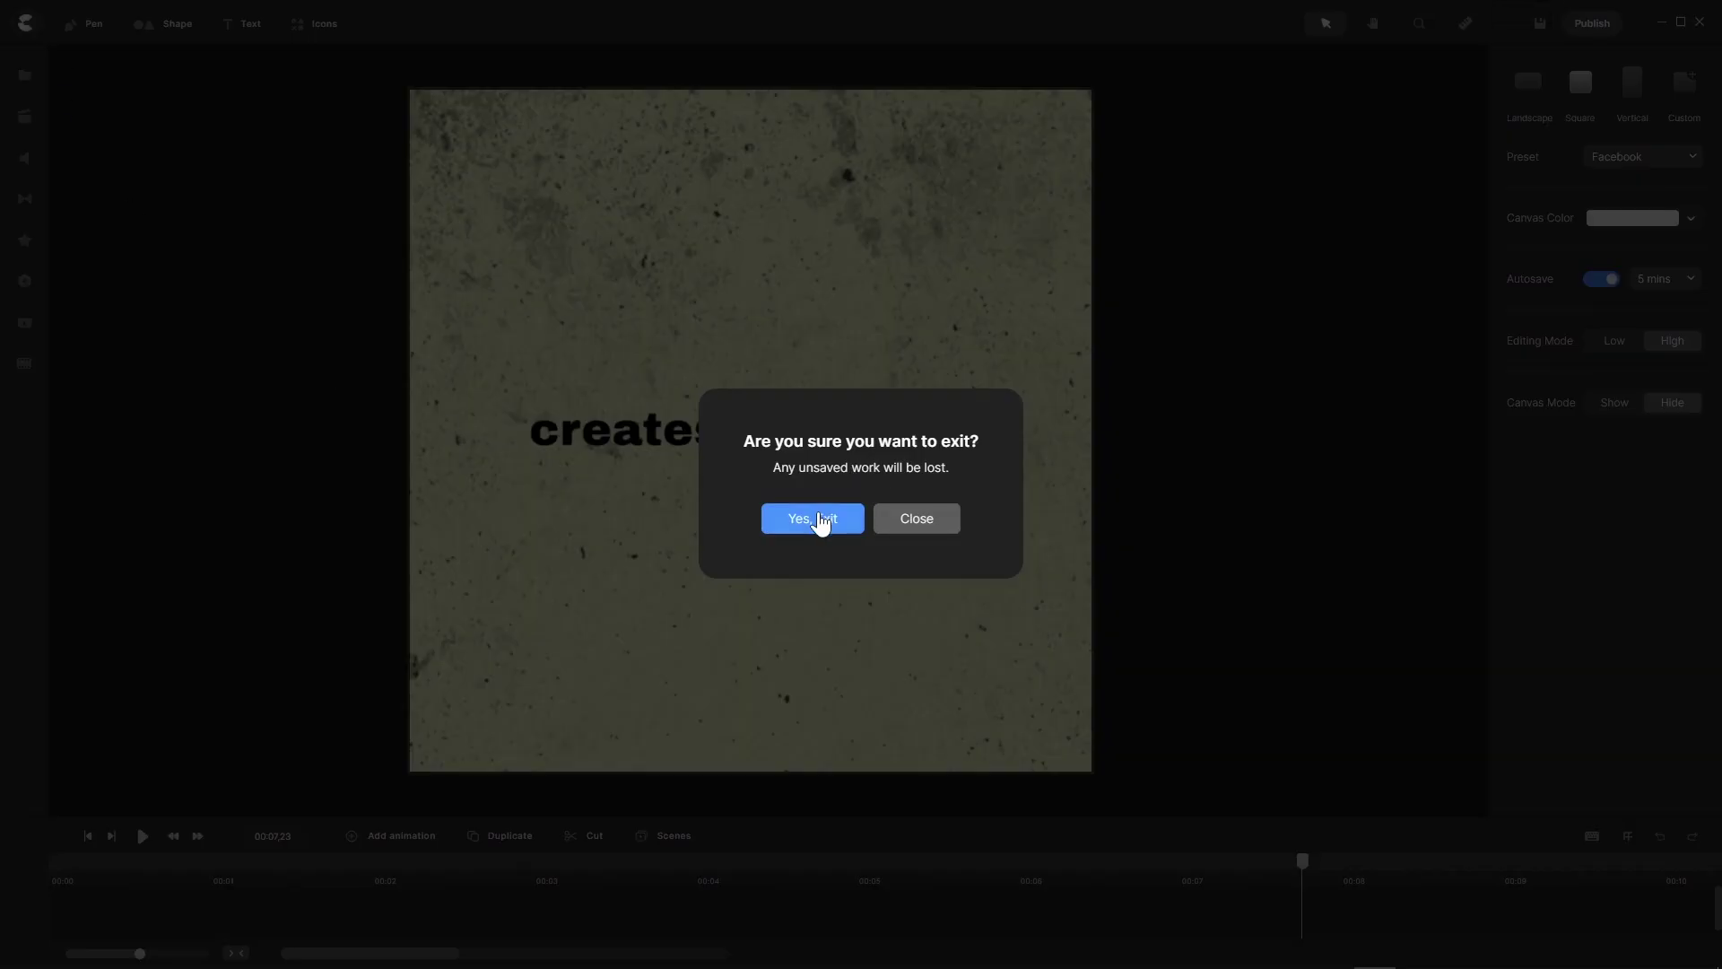
{"action": "left_click", "coordinate": [841, 517]}
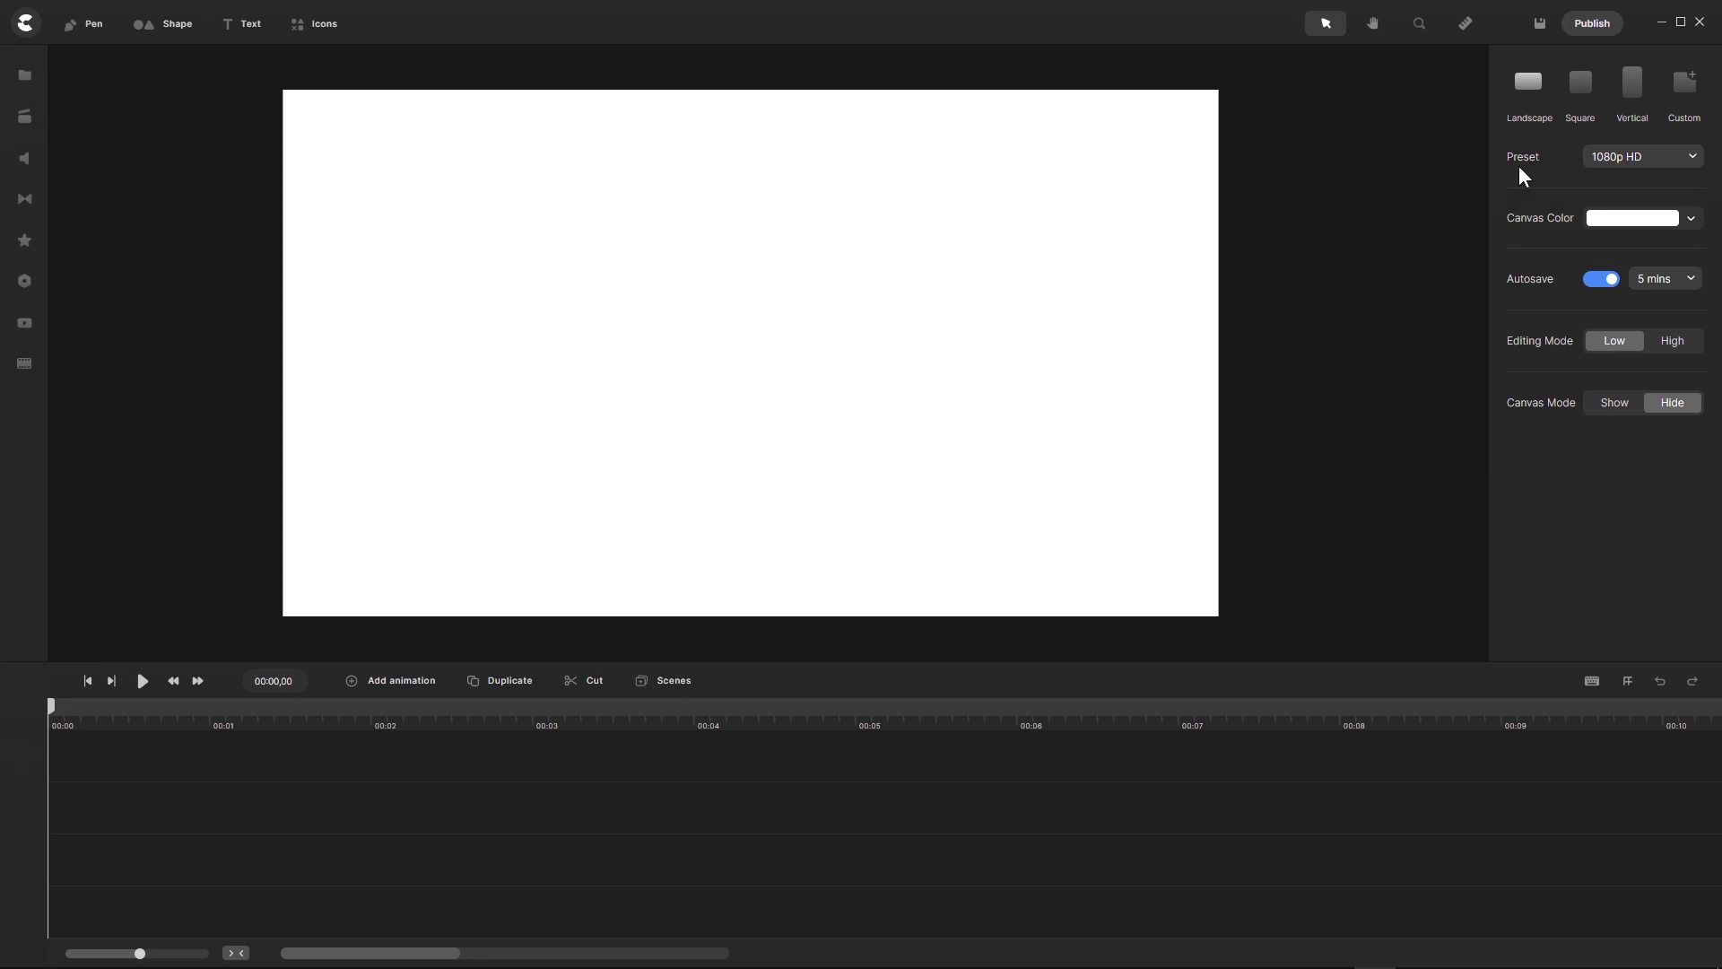
{"action": "left_click", "coordinate": [1580, 87]}
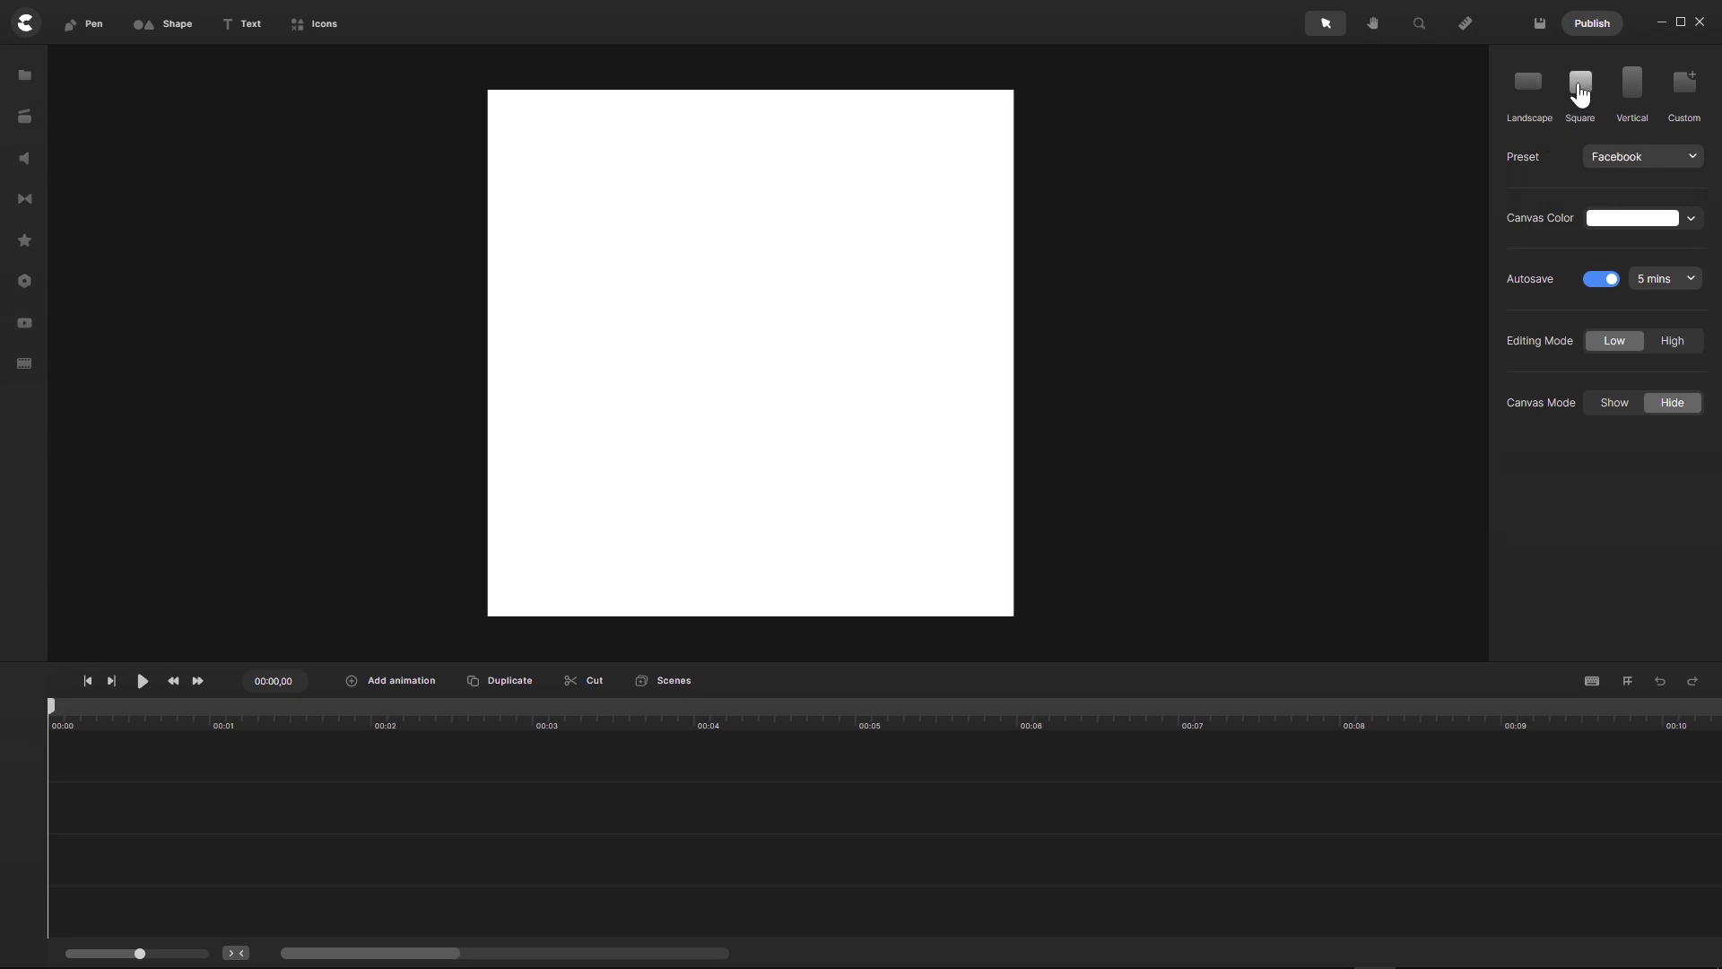
Import Background Blue Fabric.png, Background Wall Grunge.png and Brush Stroke Animation.mov, keeping the video's transparent alpha channel
{"action": "left_click", "coordinate": [24, 83]}
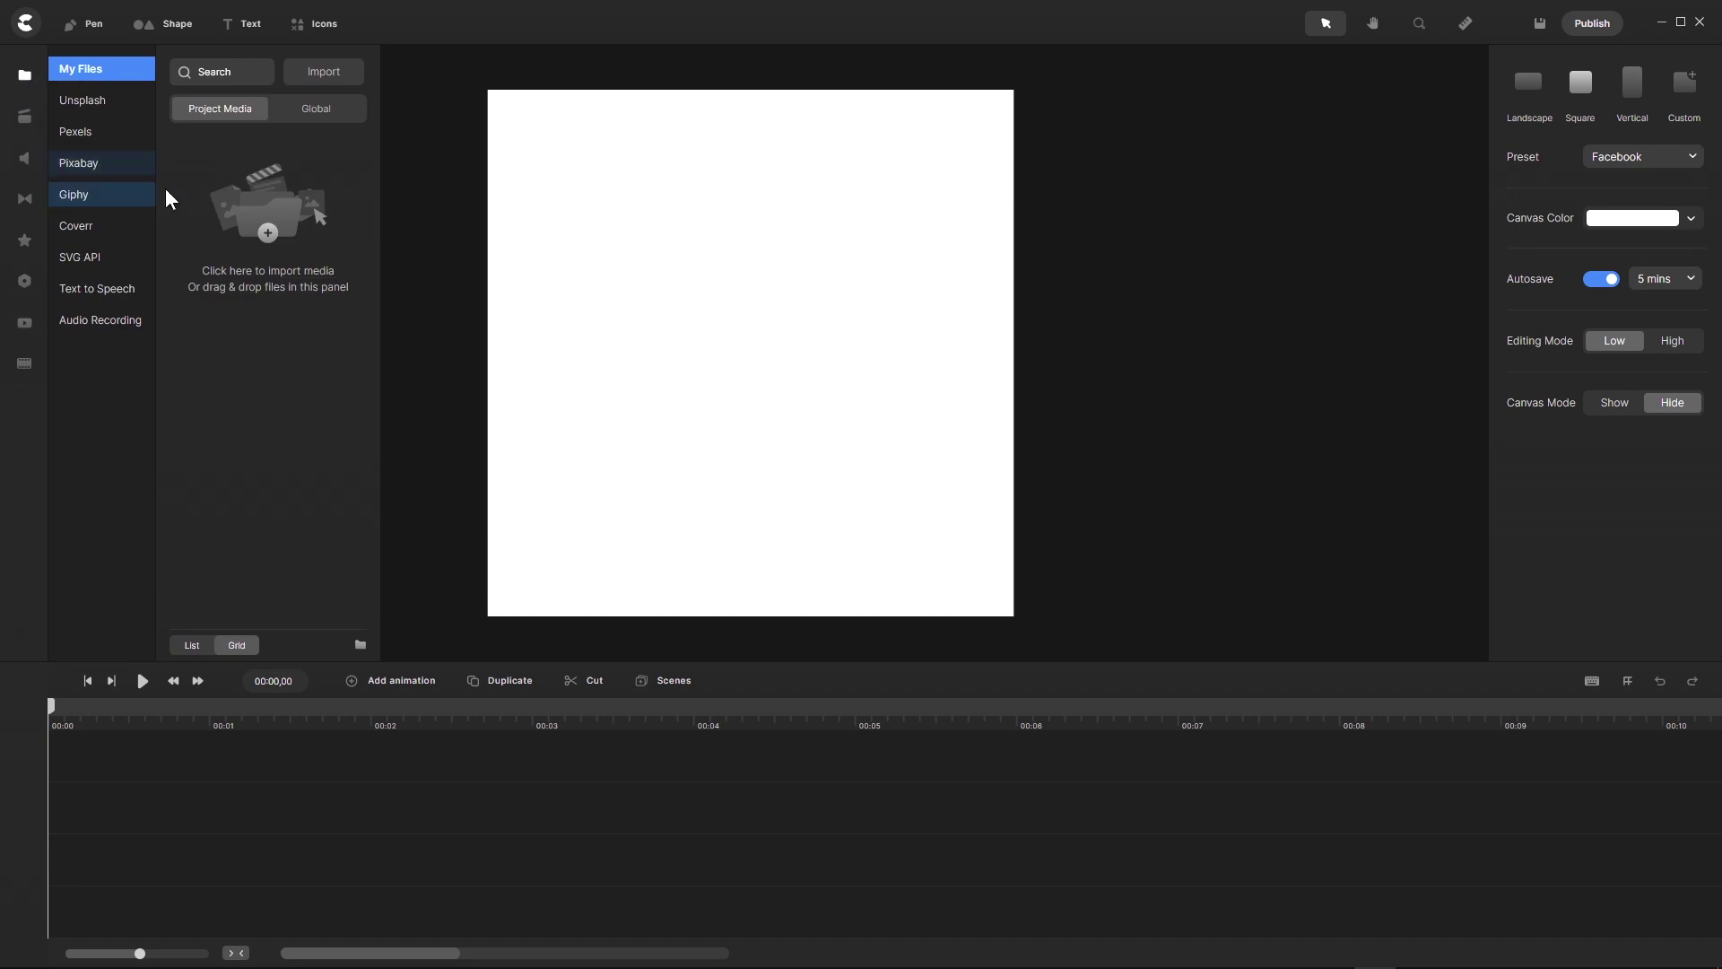
{"action": "left_click", "coordinate": [320, 71]}
{"action": "left_click_drag", "start_coordinate": [235, 260], "coordinate": [508, 174]}
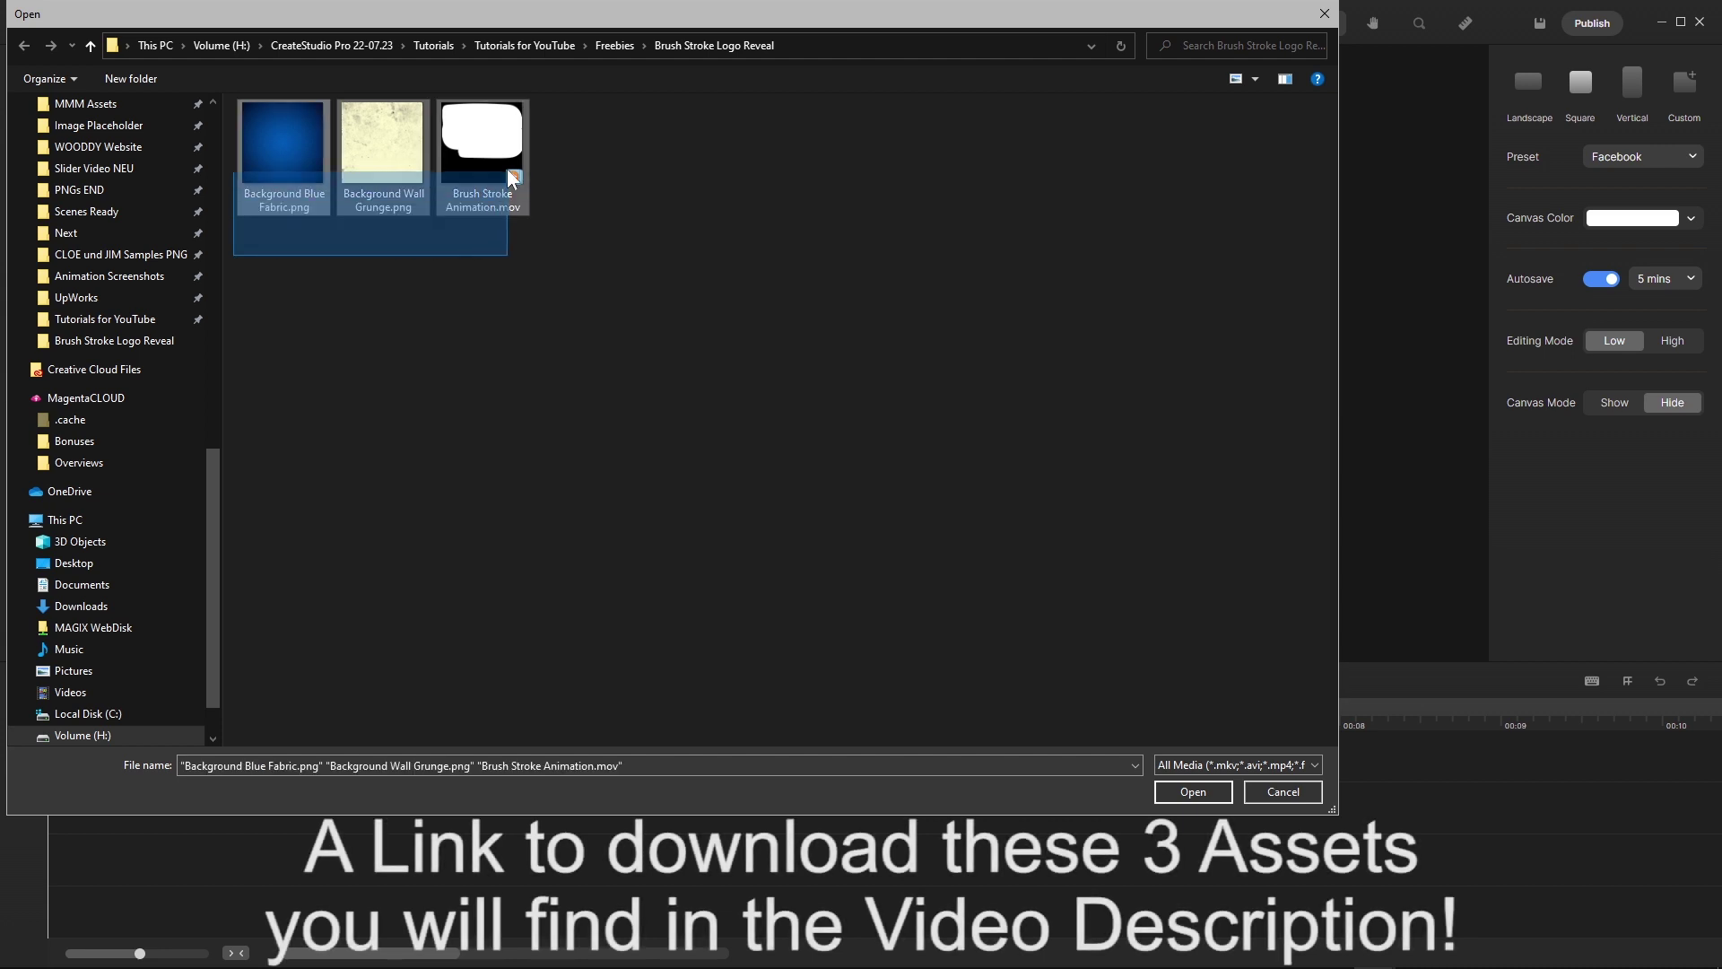
{"action": "left_click", "coordinate": [1198, 791]}
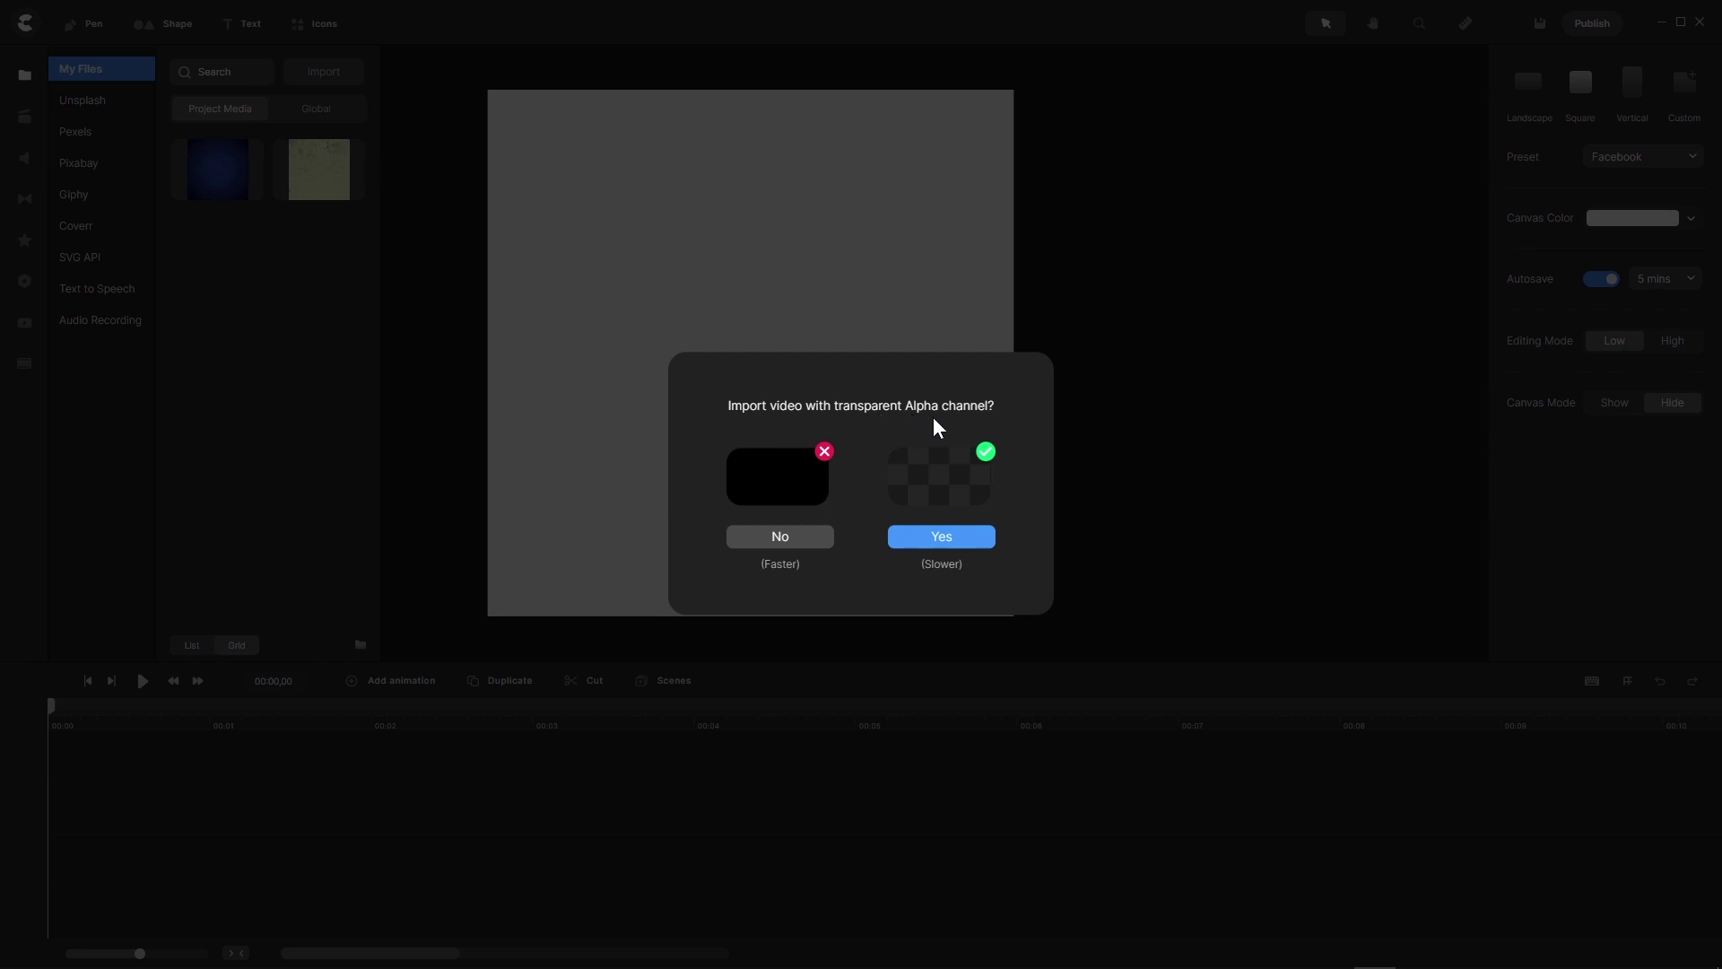
{"action": "left_click", "coordinate": [937, 535]}
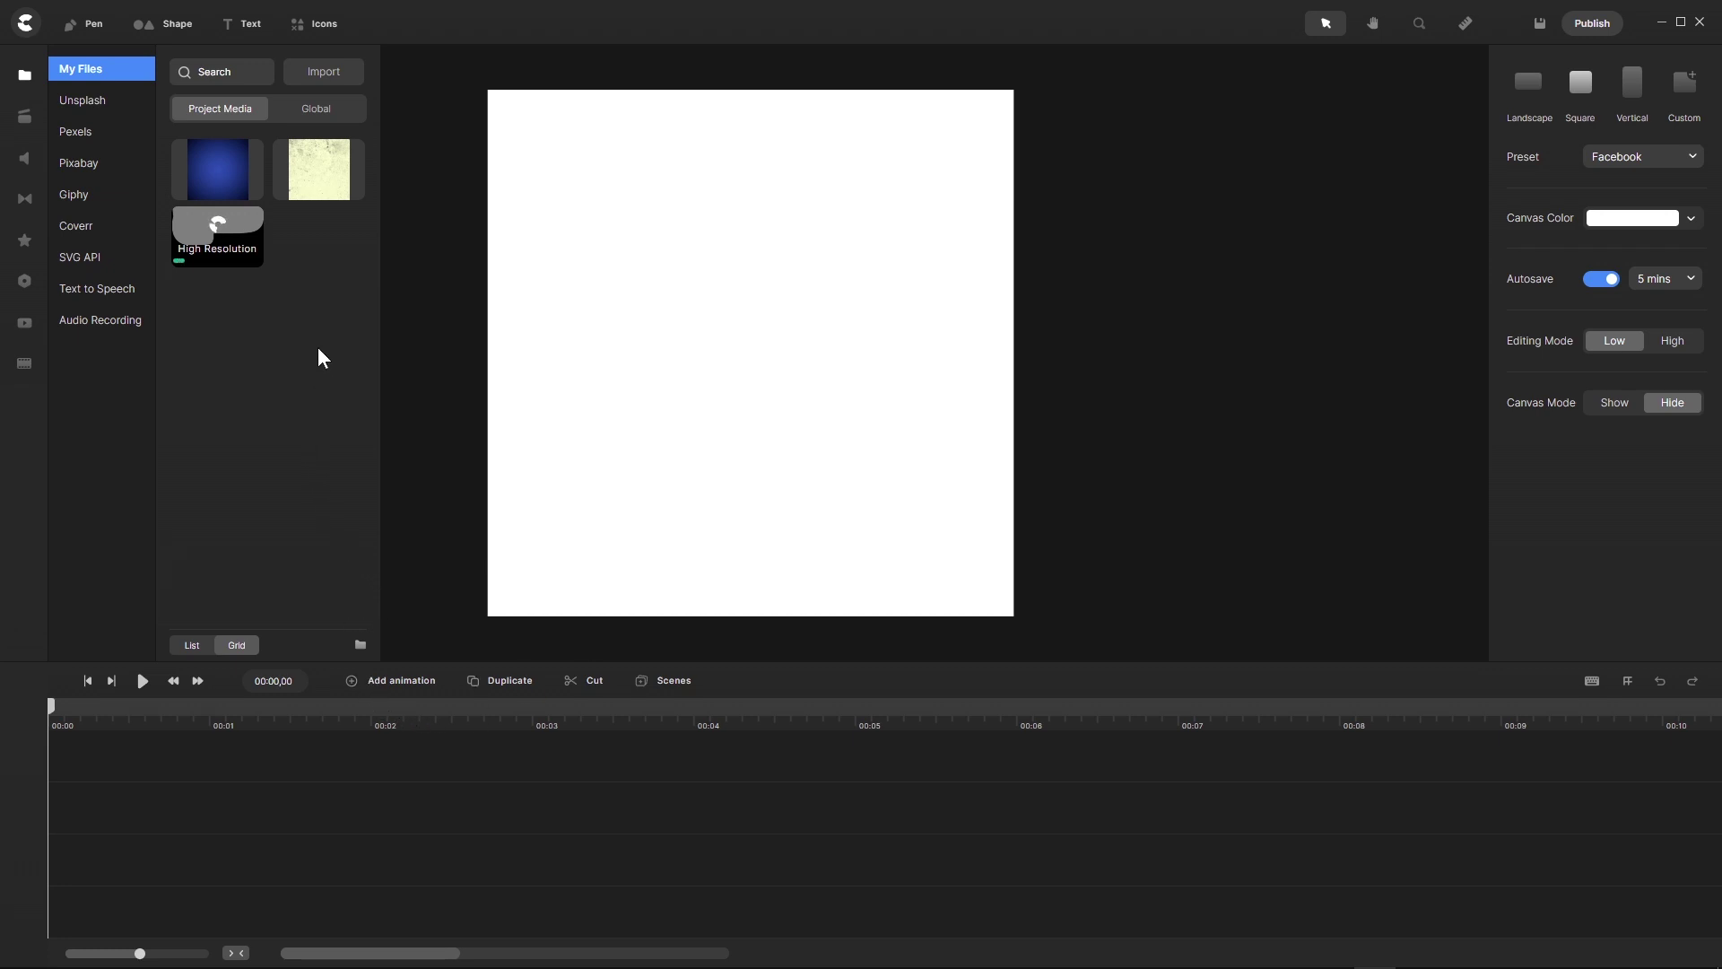
Place the Background Wall Grunge image on the canvas, fit it to the full canvas and move its clip up the timeline
{"action": "left_click_drag", "start_coordinate": [308, 181], "coordinate": [702, 363]}
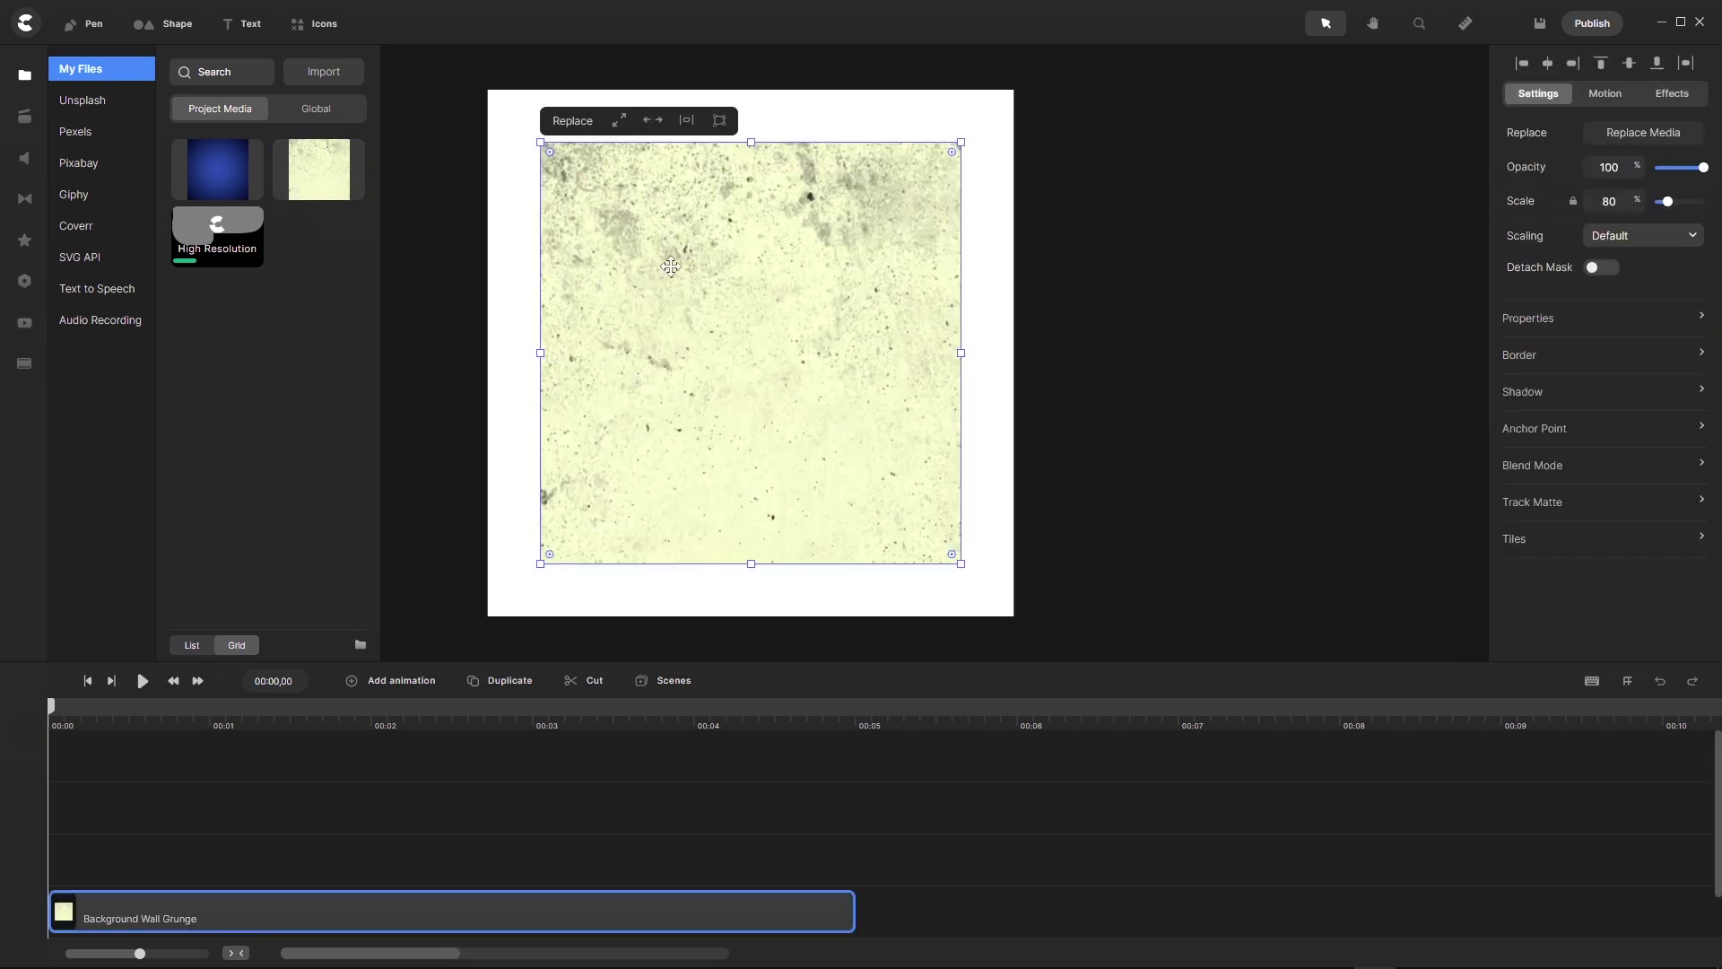
{"action": "left_click", "coordinate": [620, 121]}
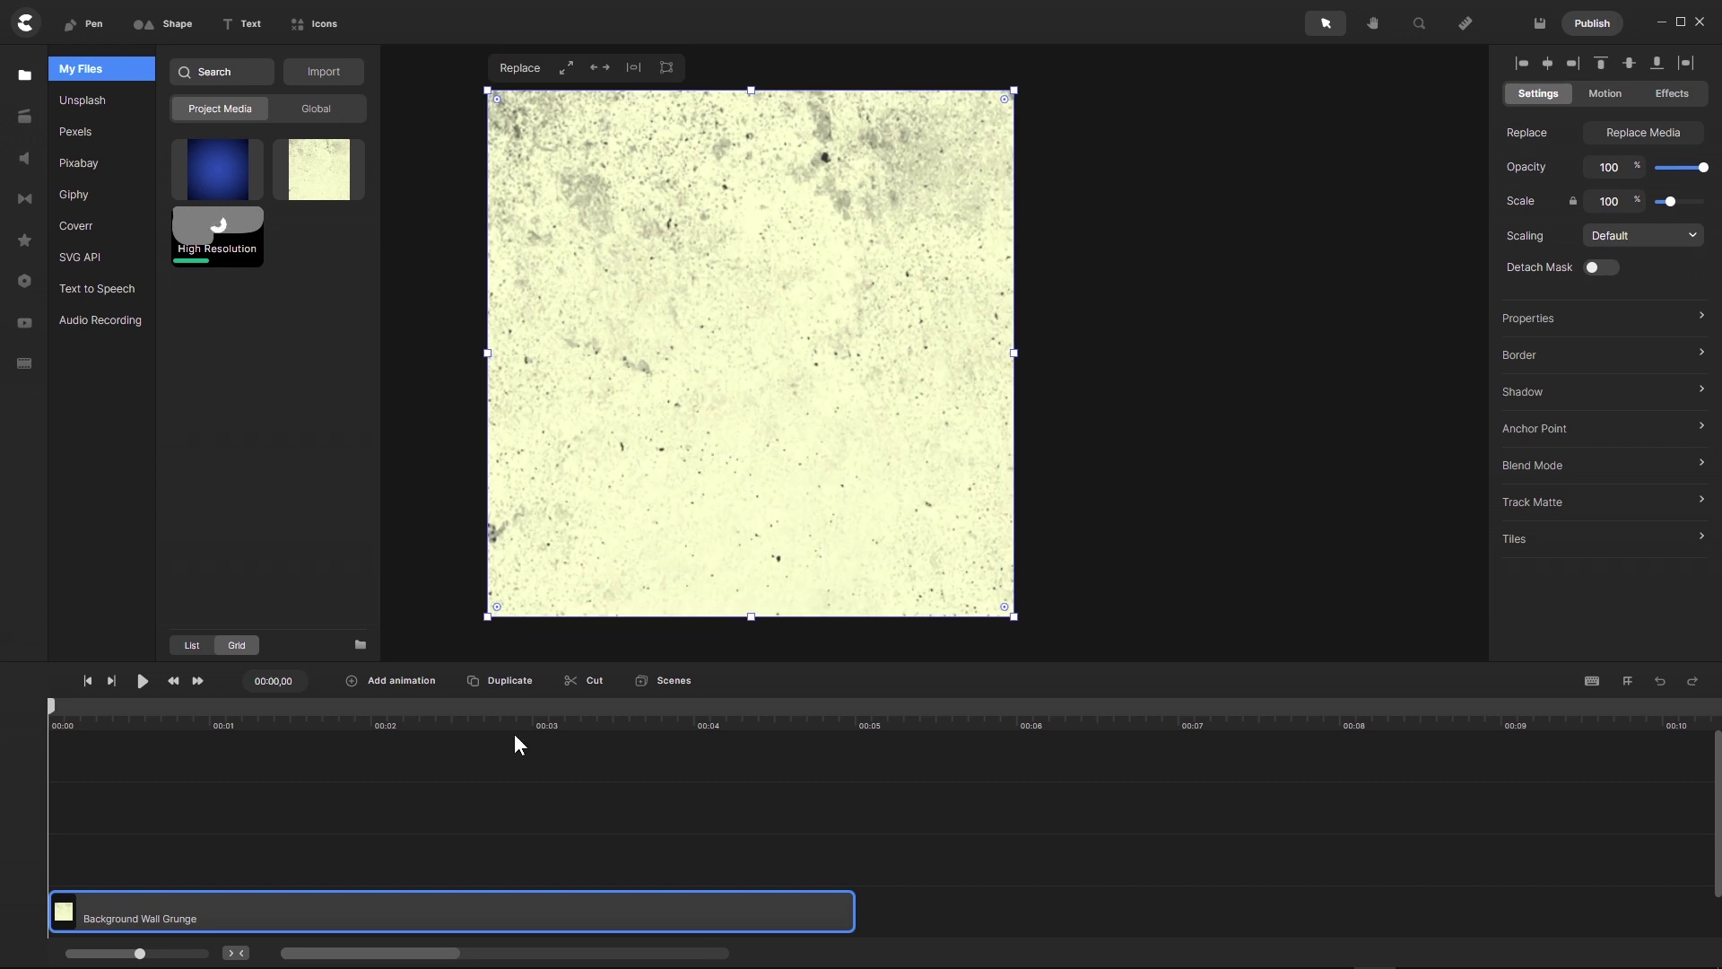
{"action": "left_click_drag", "start_coordinate": [328, 892], "coordinate": [314, 807]}
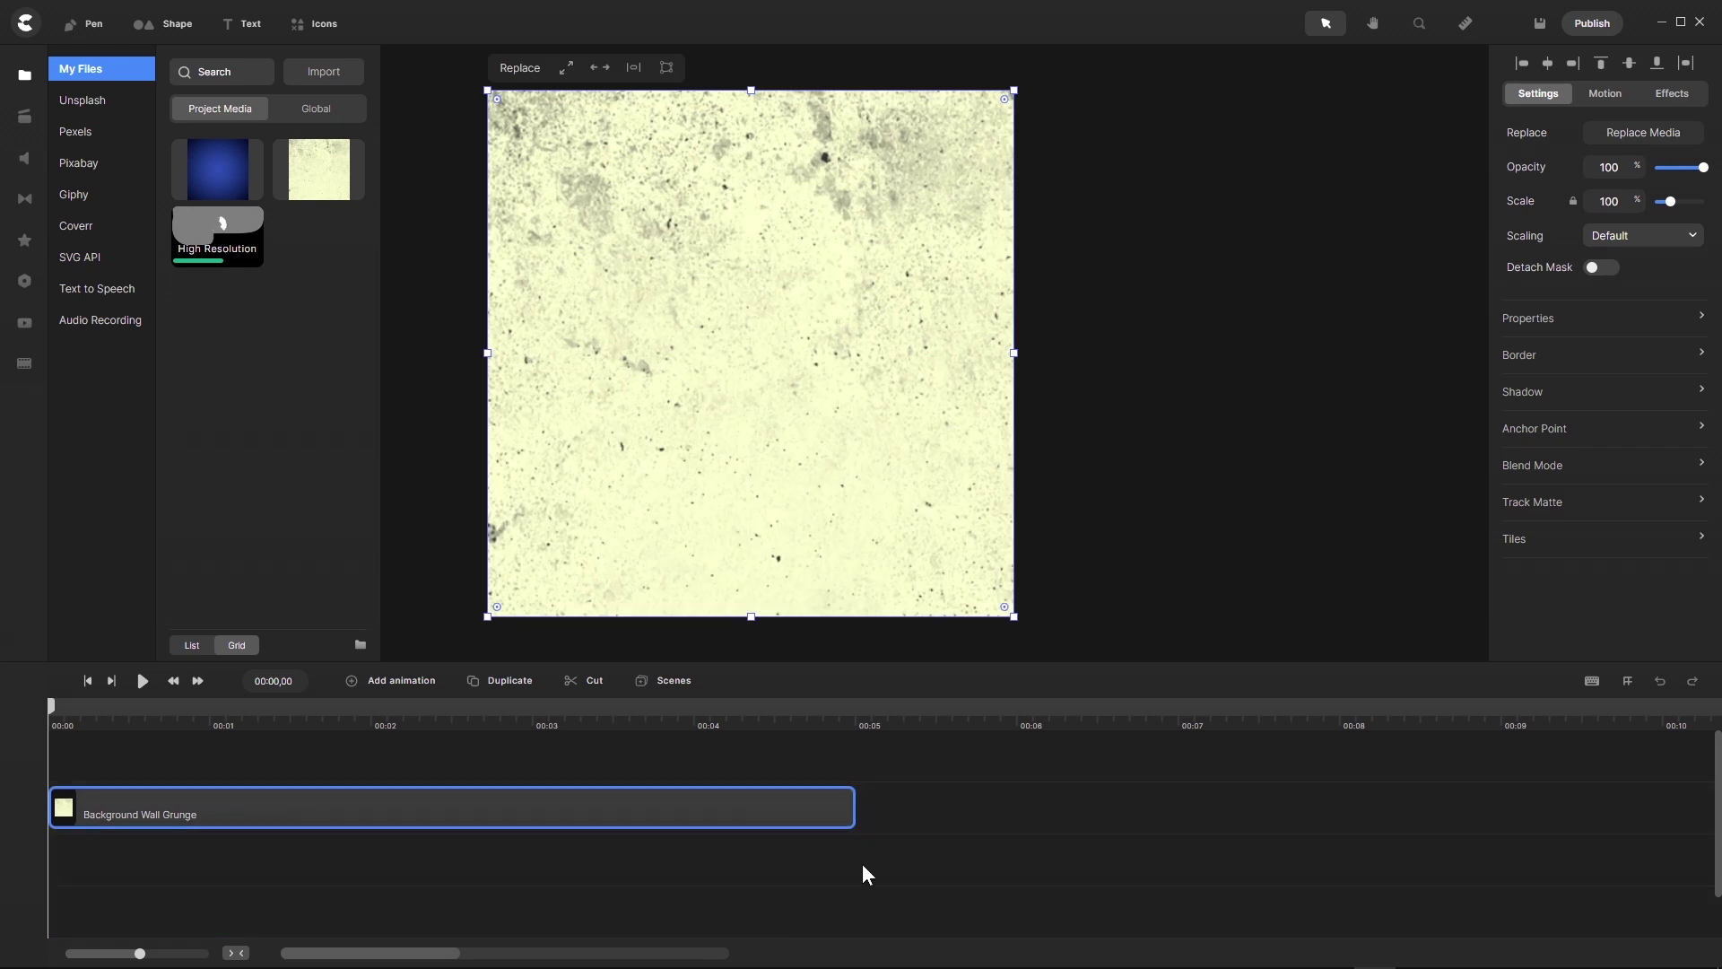
Extend the Background Wall Grunge clip to end at exactly 8 seconds and return the playhead to the start
{"action": "left_click_drag", "start_coordinate": [853, 810], "coordinate": [1348, 827]}
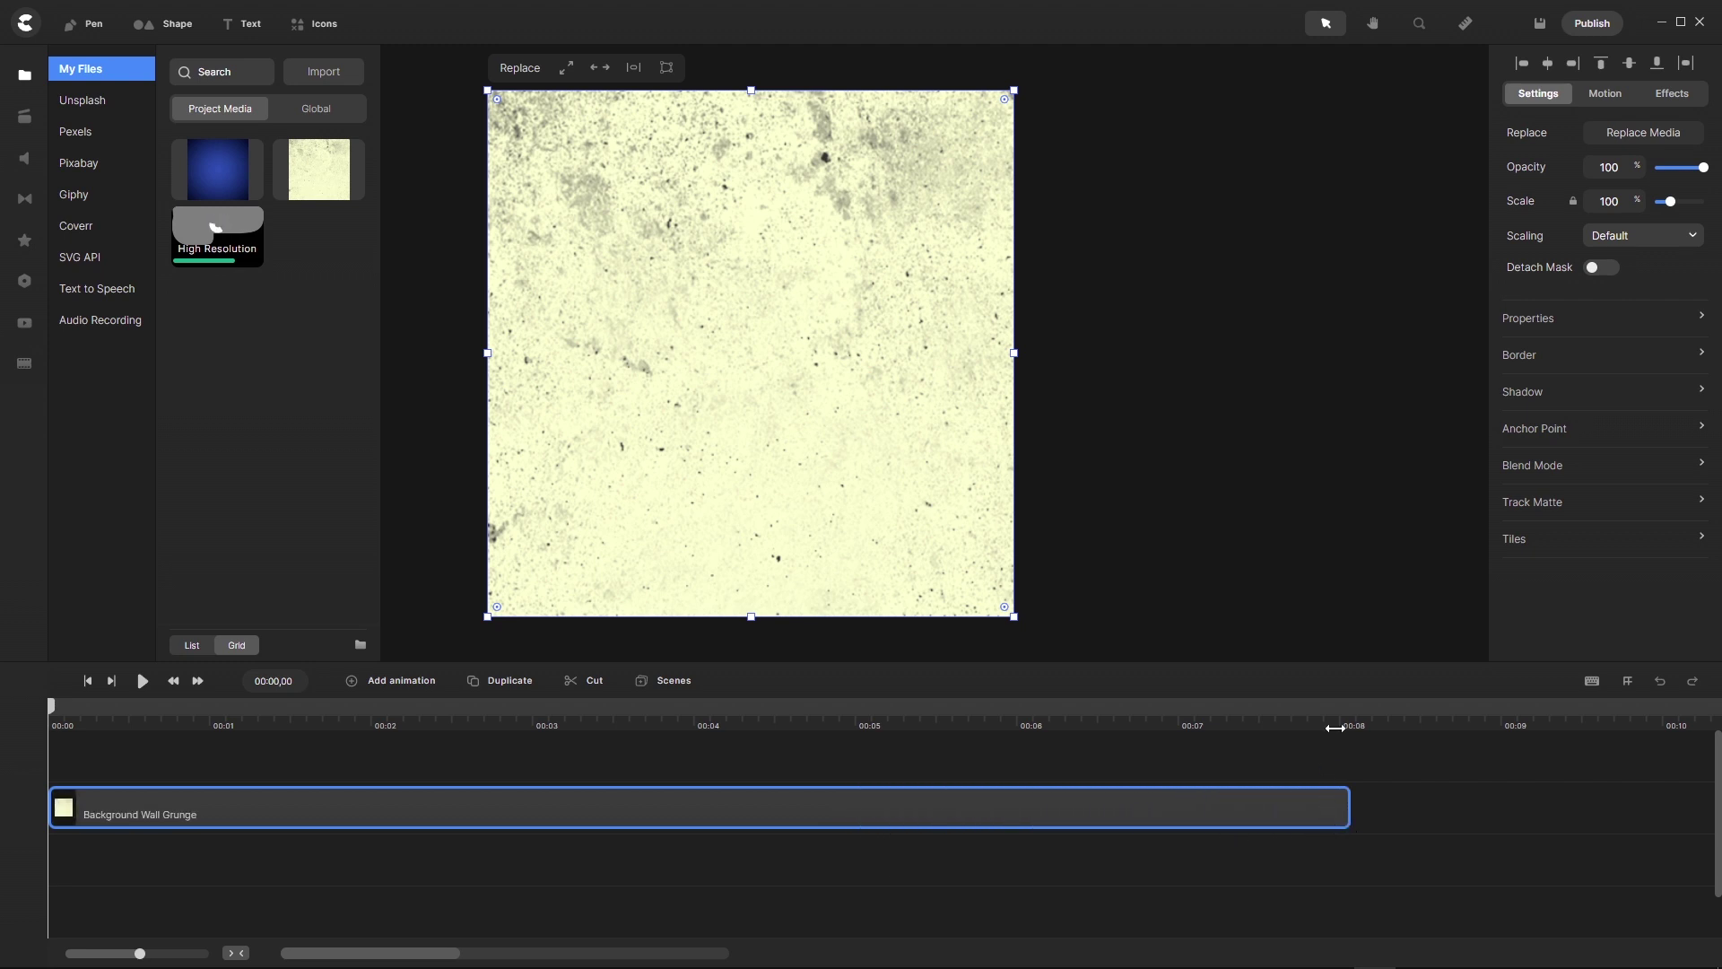
{"action": "left_click", "coordinate": [1340, 706]}
{"action": "left_click_drag", "start_coordinate": [1345, 812], "coordinate": [1317, 761]}
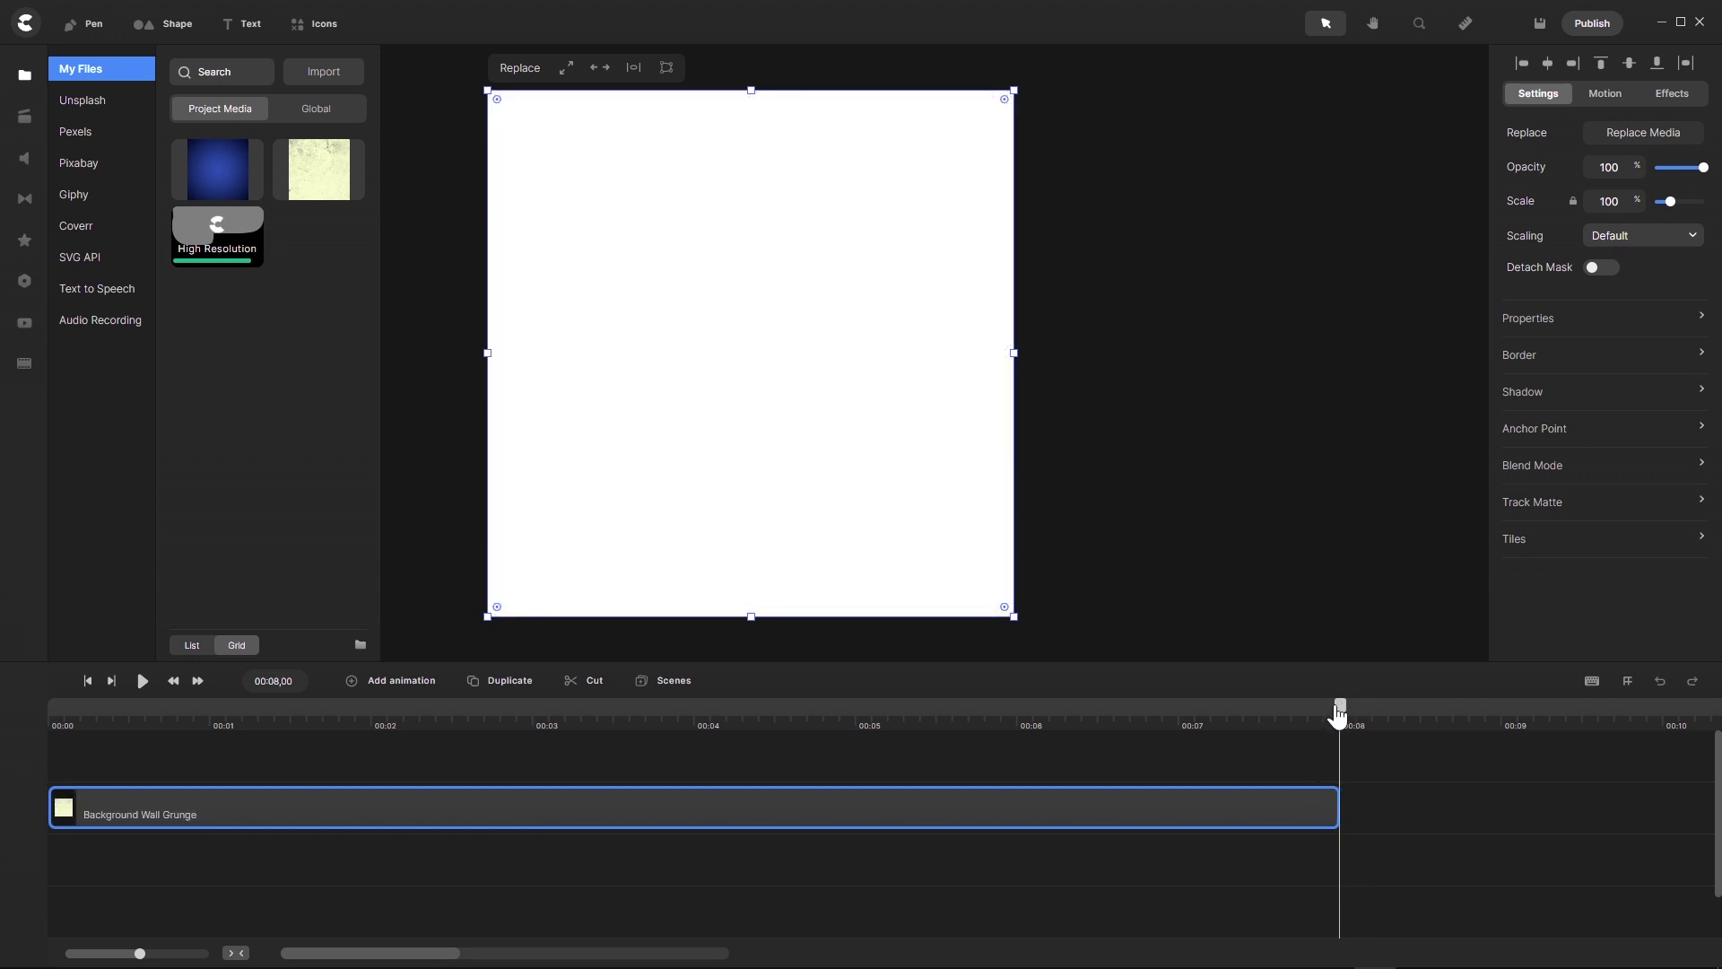
{"action": "left_click", "coordinate": [467, 715]}
{"action": "left_click_drag", "start_coordinate": [436, 718], "coordinate": [9, 731]}
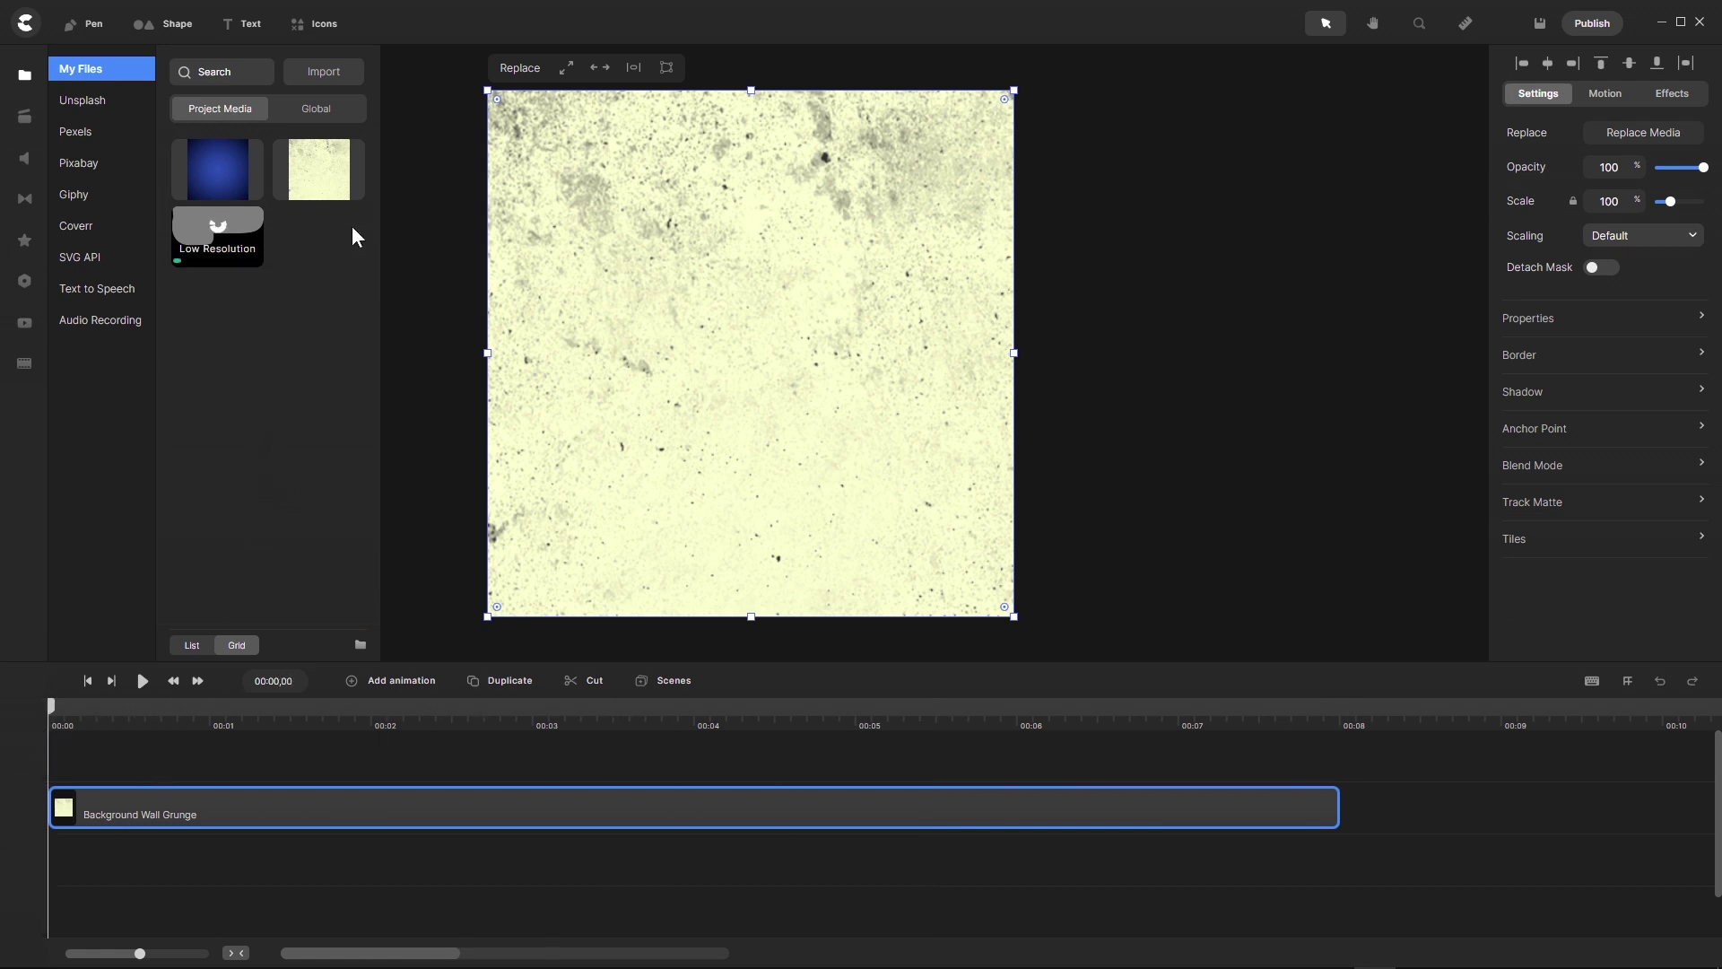
Add the white circular C logo from the global media to the canvas and set its scale to 140%
{"action": "left_click", "coordinate": [319, 110]}
{"action": "scroll", "coordinate": [337, 383], "scroll_direction": "down", "scroll_amount": 10}
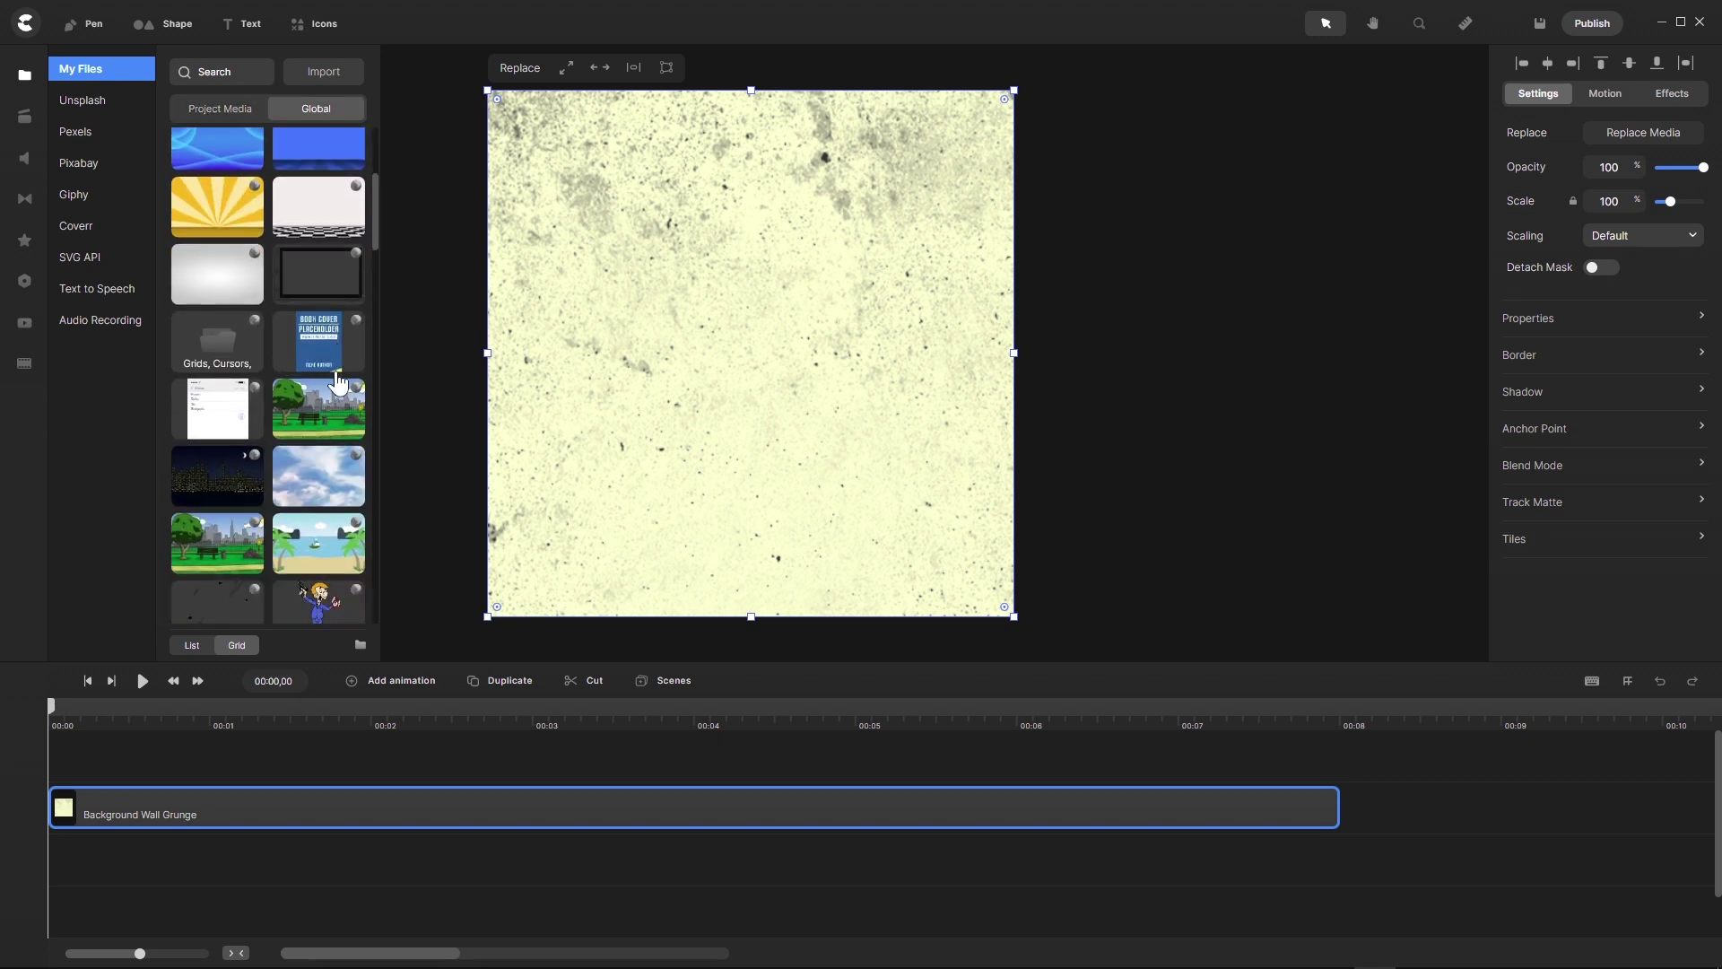
{"action": "scroll", "coordinate": [338, 383], "scroll_direction": "down", "scroll_amount": 10}
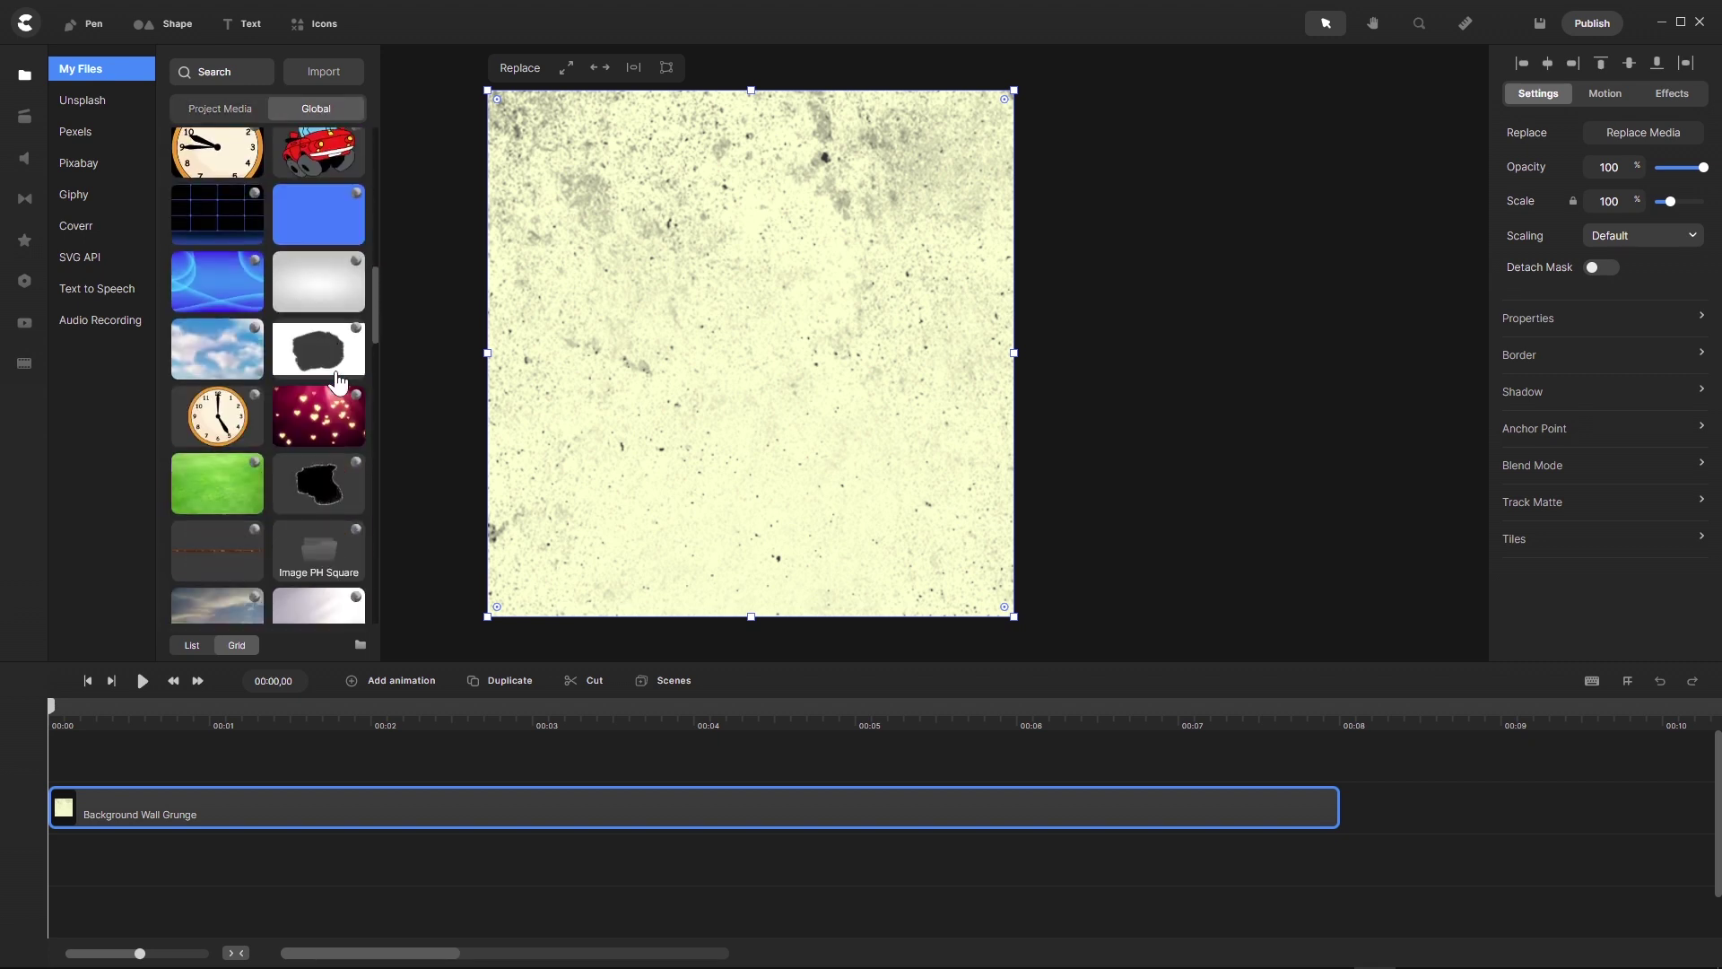
{"action": "scroll", "coordinate": [337, 383], "scroll_direction": "down", "scroll_amount": 10}
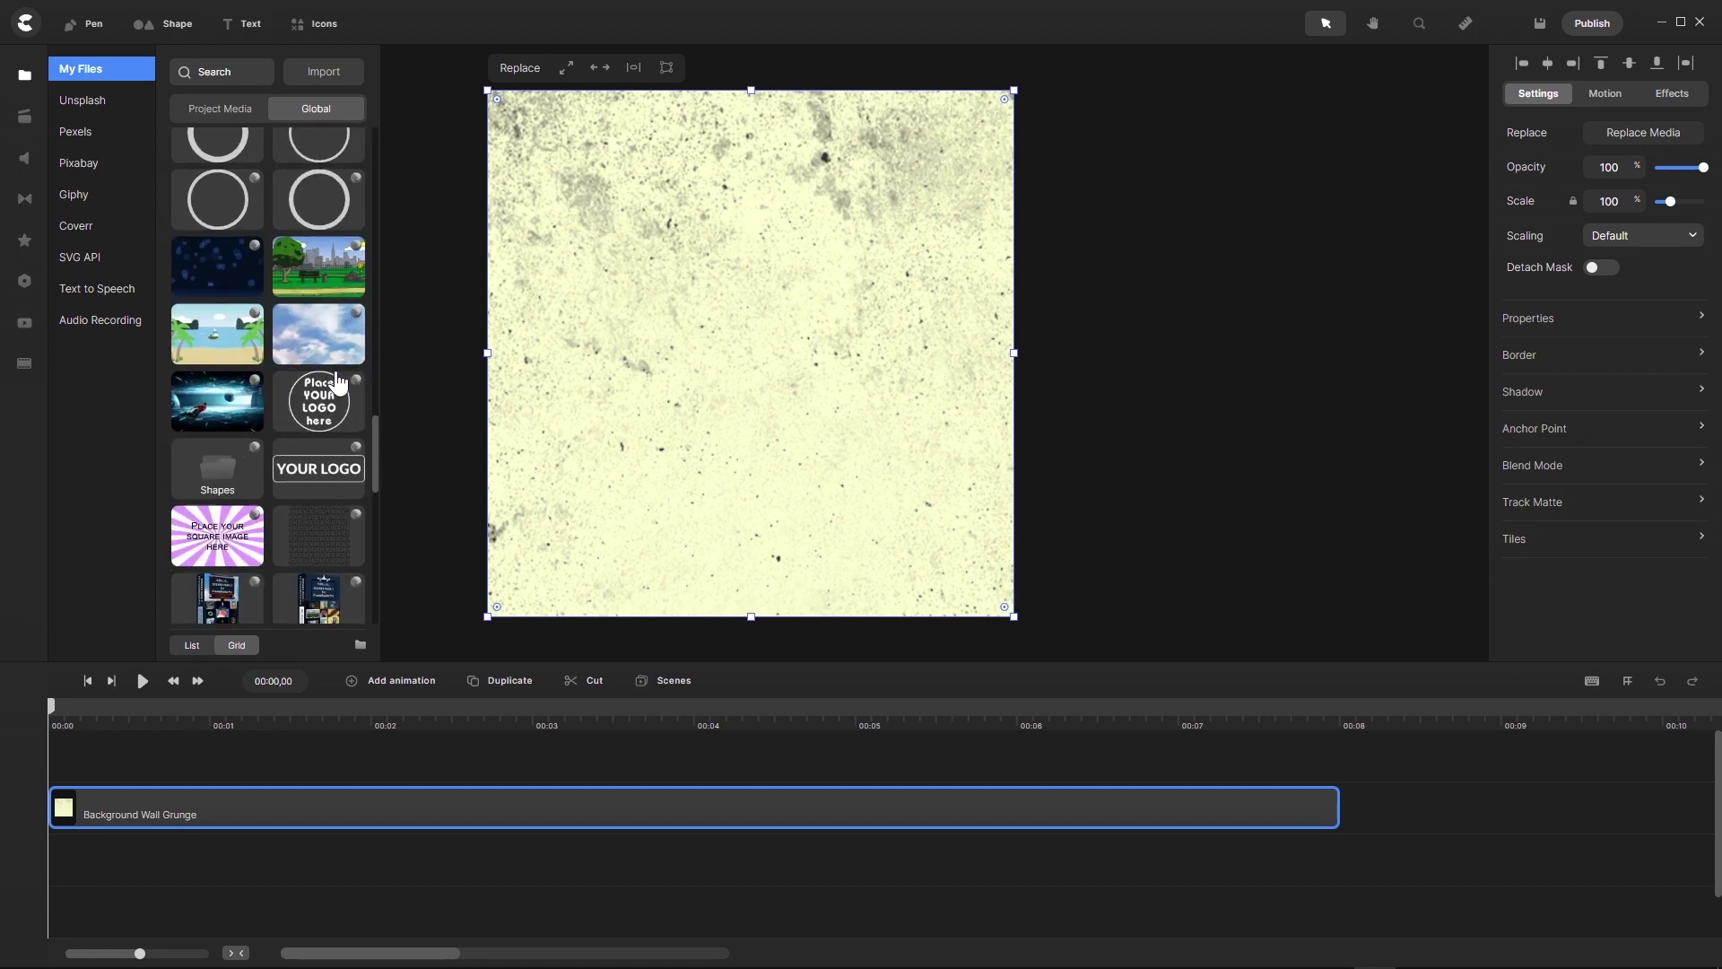
{"action": "scroll", "coordinate": [337, 382], "scroll_direction": "down", "scroll_amount": 5}
{"action": "left_click_drag", "start_coordinate": [337, 336], "coordinate": [794, 354]}
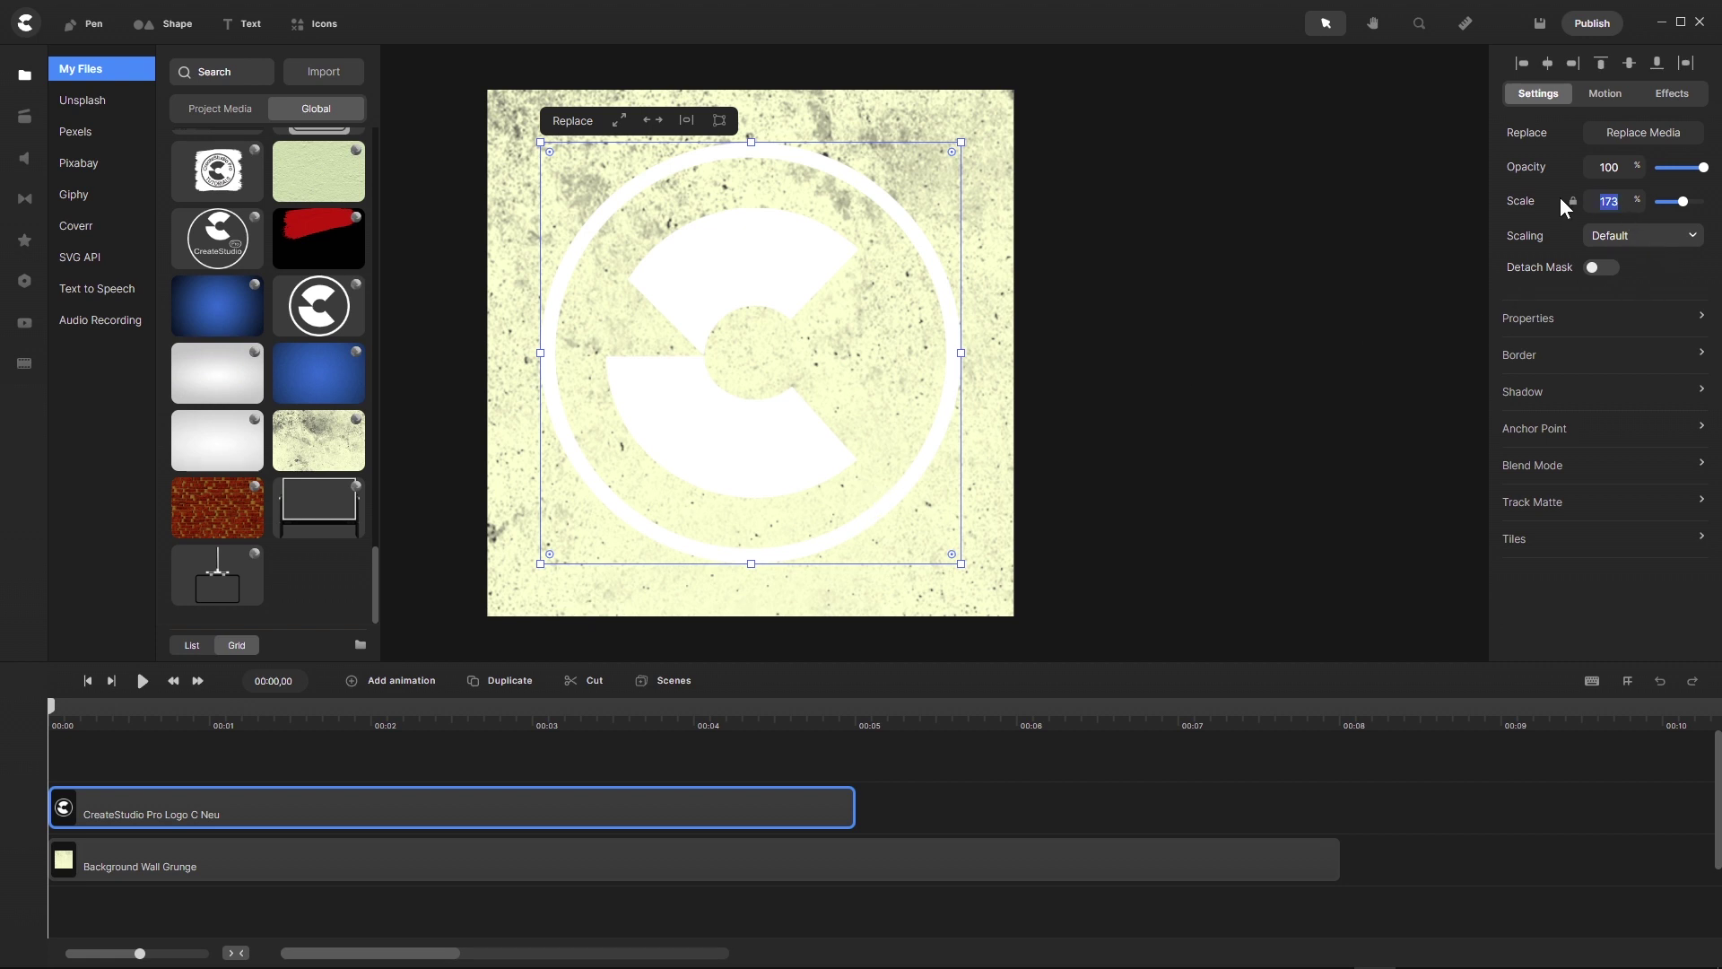
{"action": "type", "text": "140"}
{"action": "key", "text": "Return"}
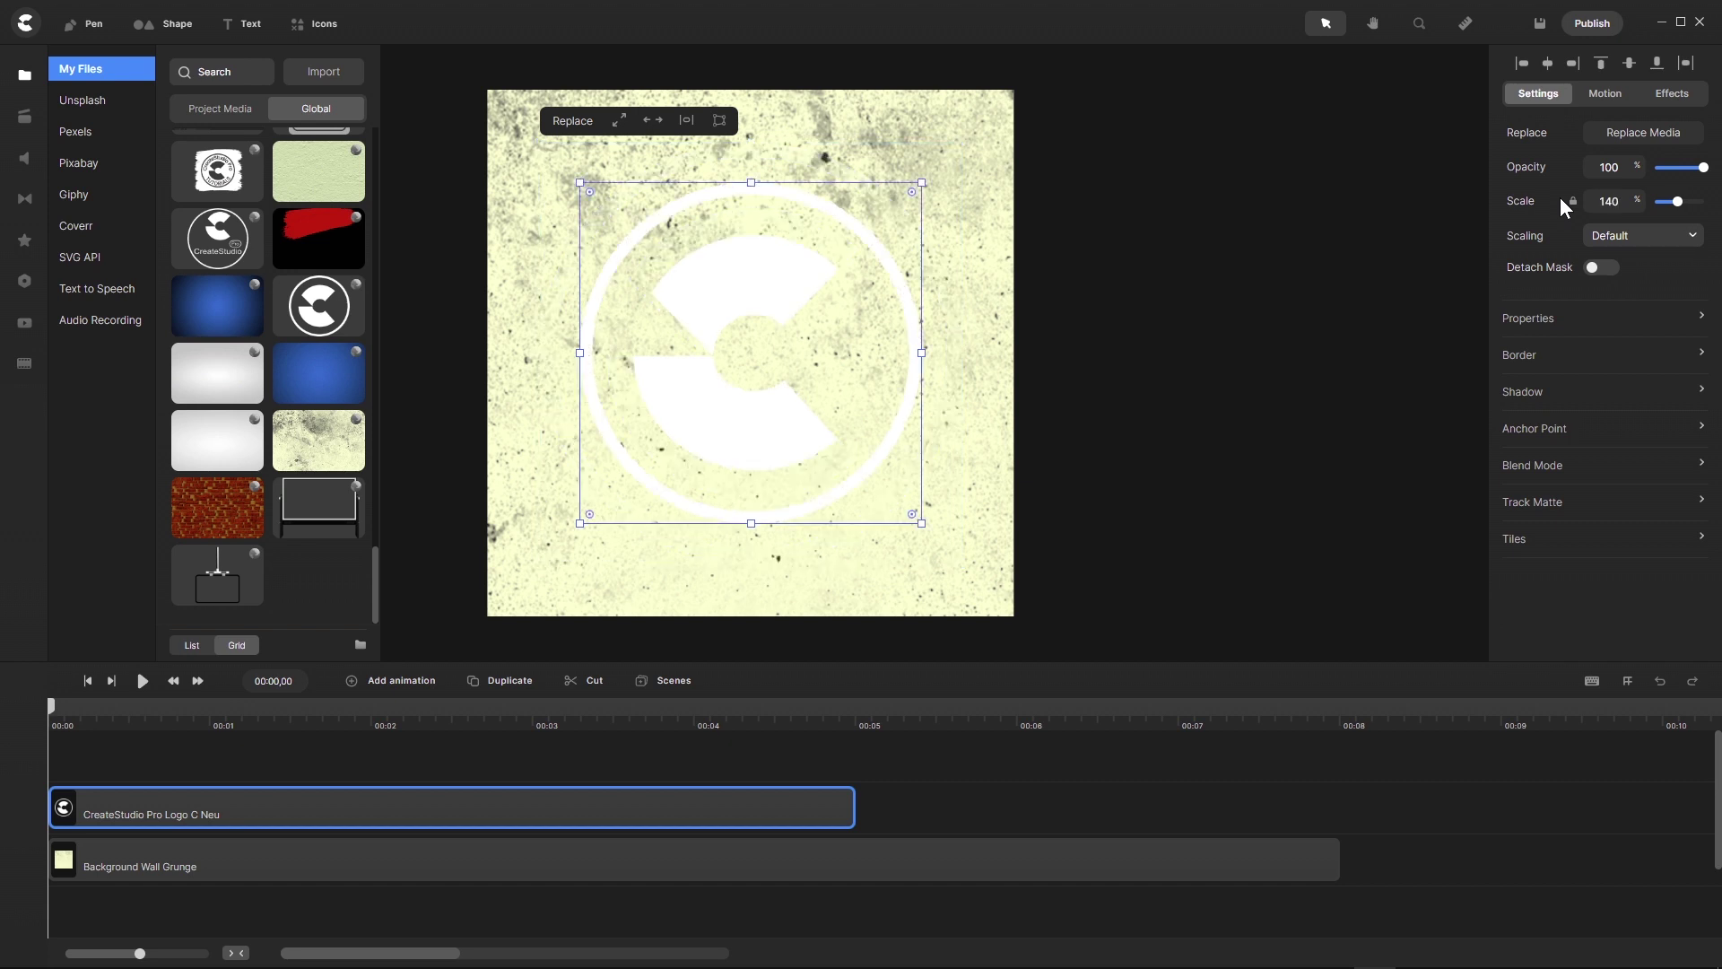
Add the Brush Stroke Animation from the project media and place the logo's layer above it
{"action": "left_click", "coordinate": [219, 108]}
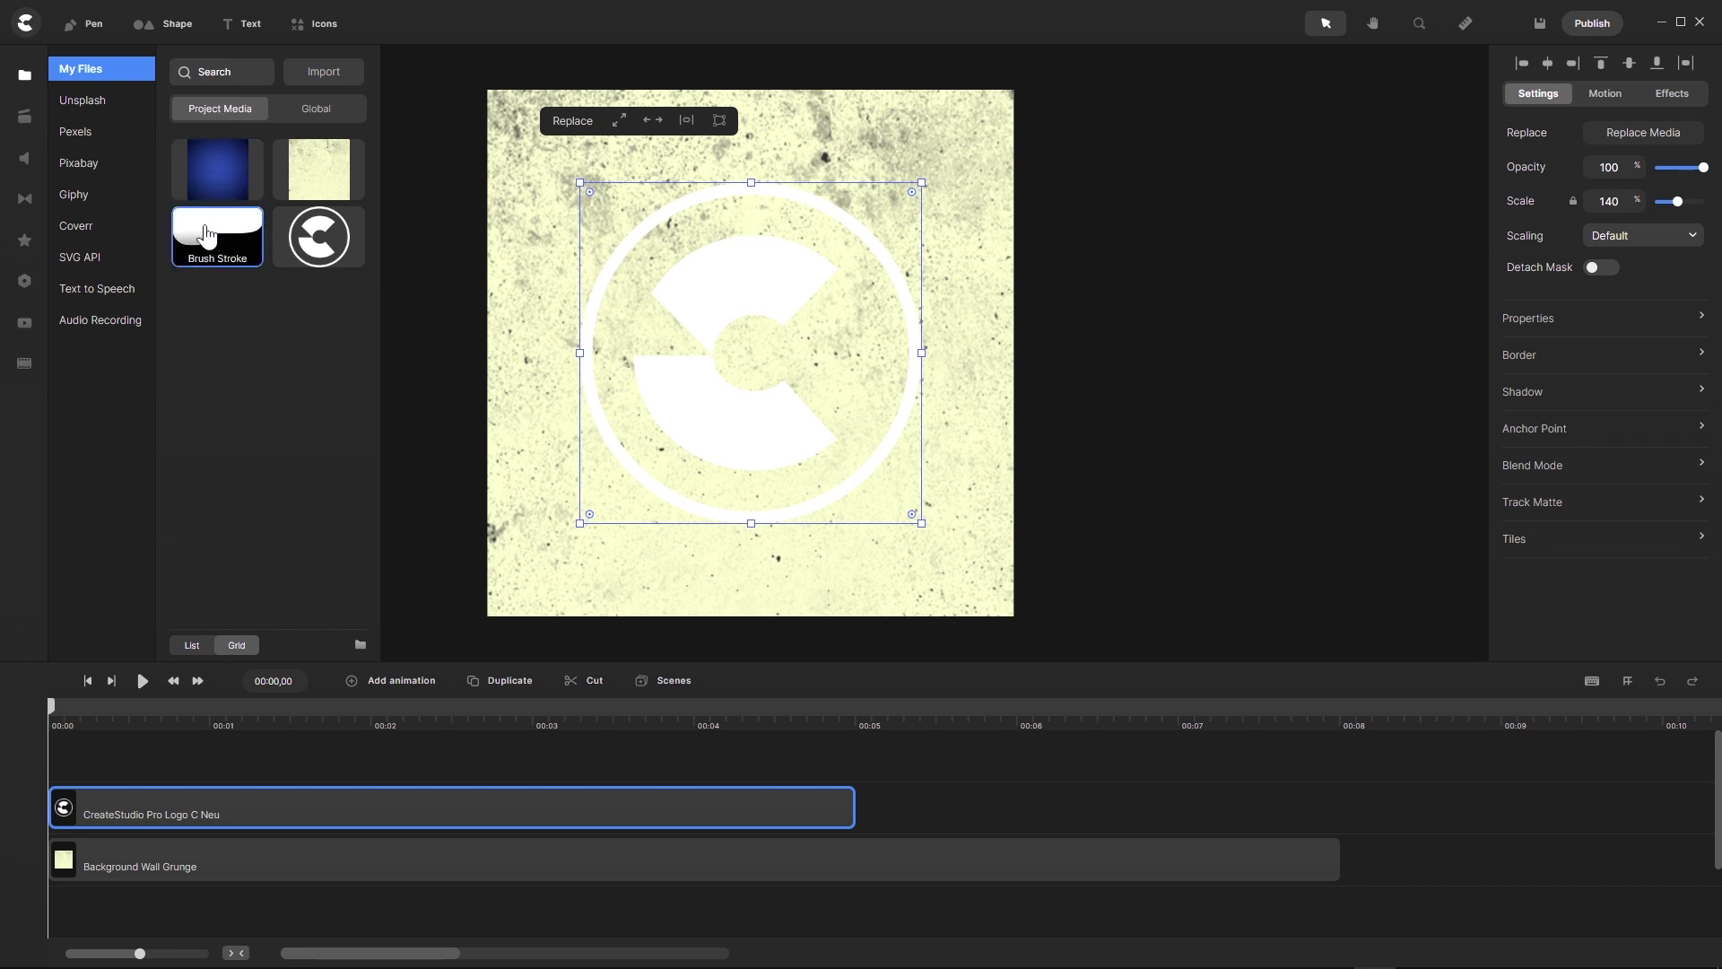
{"action": "mouse_move", "coordinate": [204, 235]}
{"action": "left_mouse_down"}
{"action": "mouse_move", "coordinate": [319, 316]}
{"action": "mouse_move", "coordinate": [718, 341]}
{"action": "mouse_move", "coordinate": [682, 352]}
{"action": "left_mouse_up"}
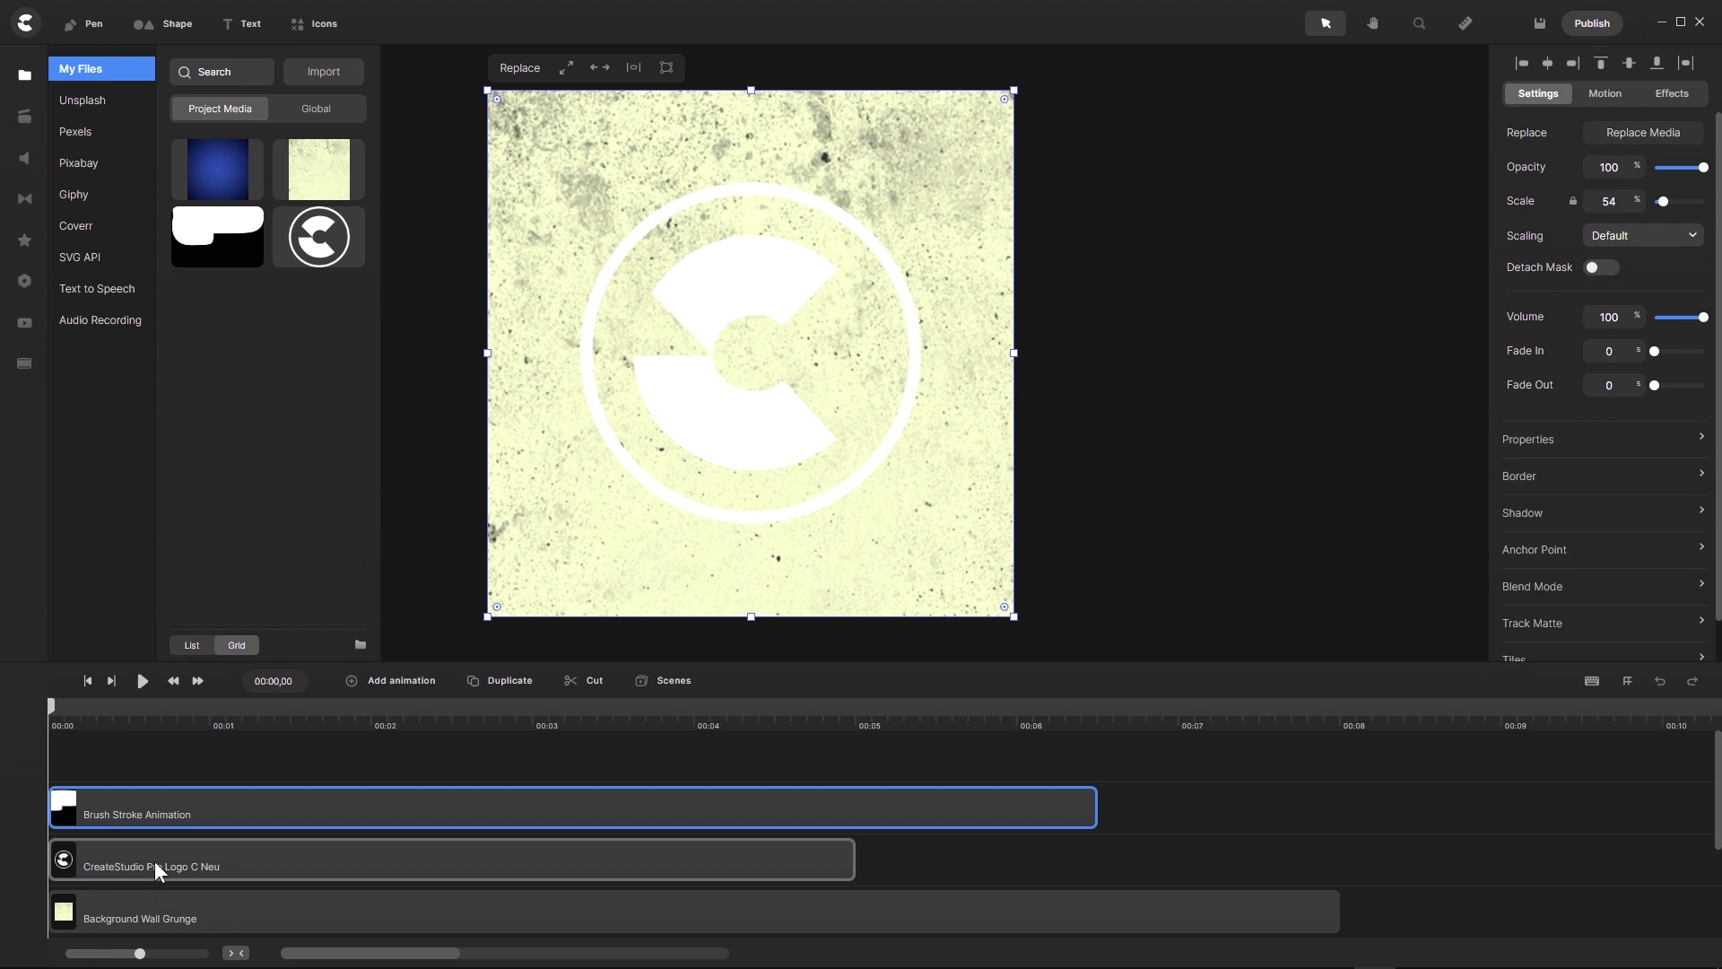
{"action": "left_click_drag", "start_coordinate": [148, 861], "coordinate": [150, 761]}
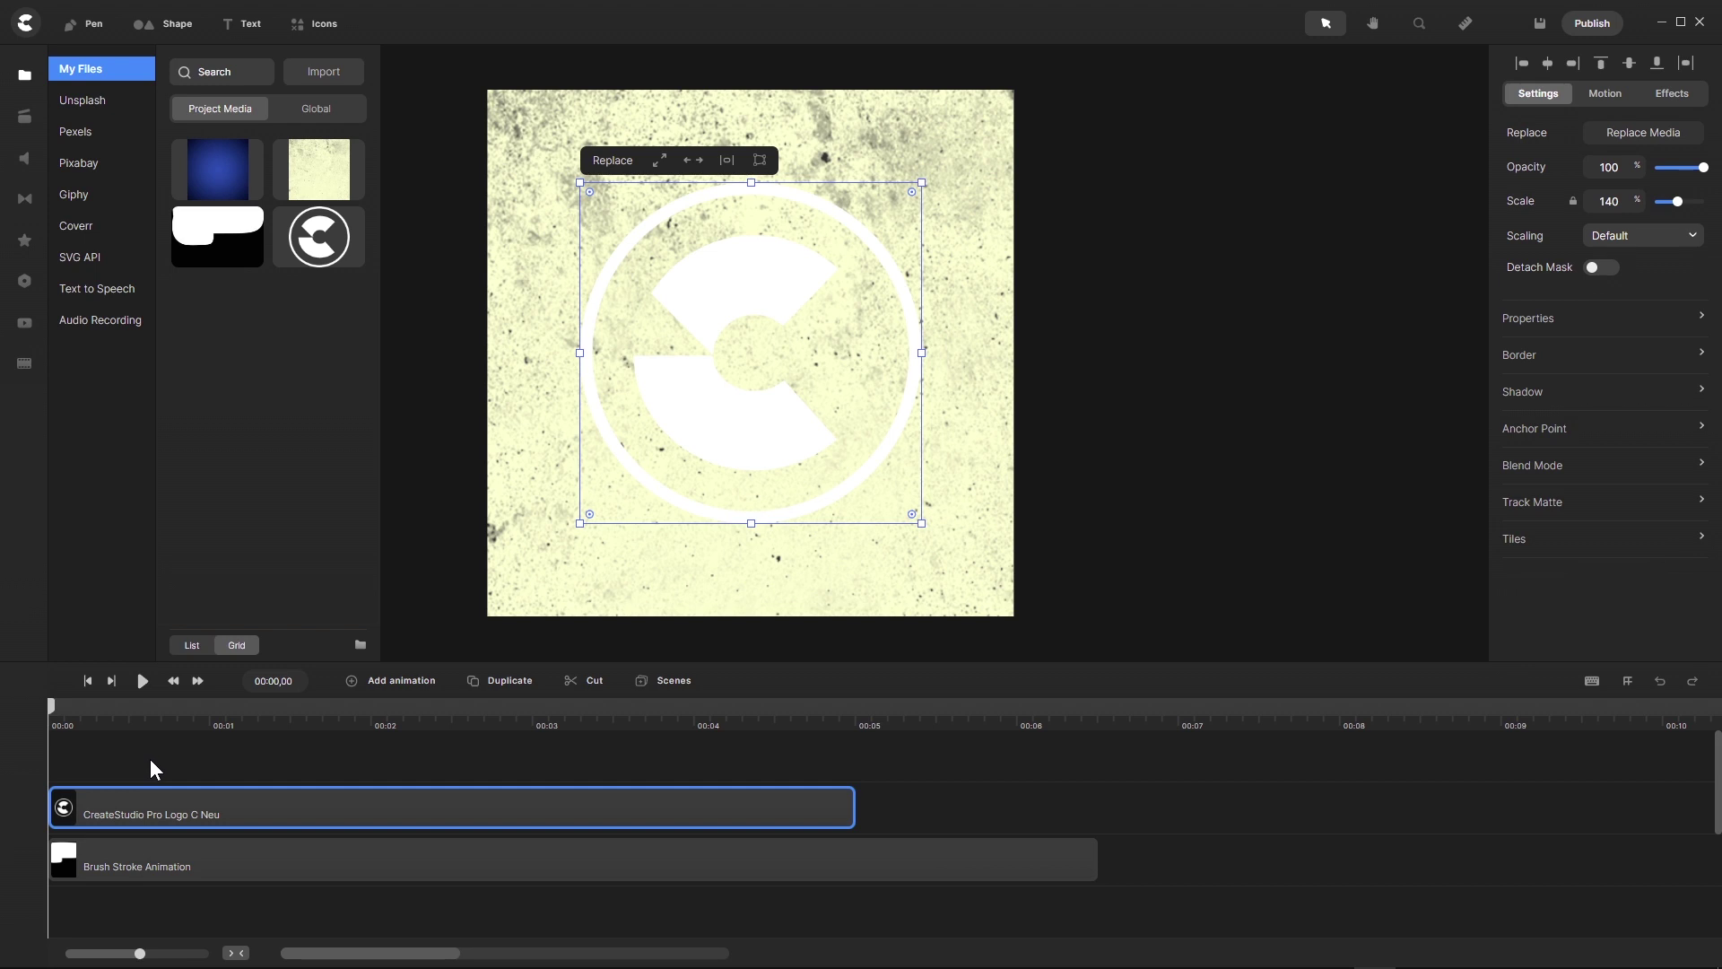
Move the playhead to 00:01,13 and apply the Color Replace effect to the Brush Stroke Animation clip
{"action": "mouse_move", "coordinate": [54, 713]}
{"action": "left_mouse_down"}
{"action": "mouse_move", "coordinate": [336, 761]}
{"action": "mouse_move", "coordinate": [281, 751]}
{"action": "left_mouse_up"}
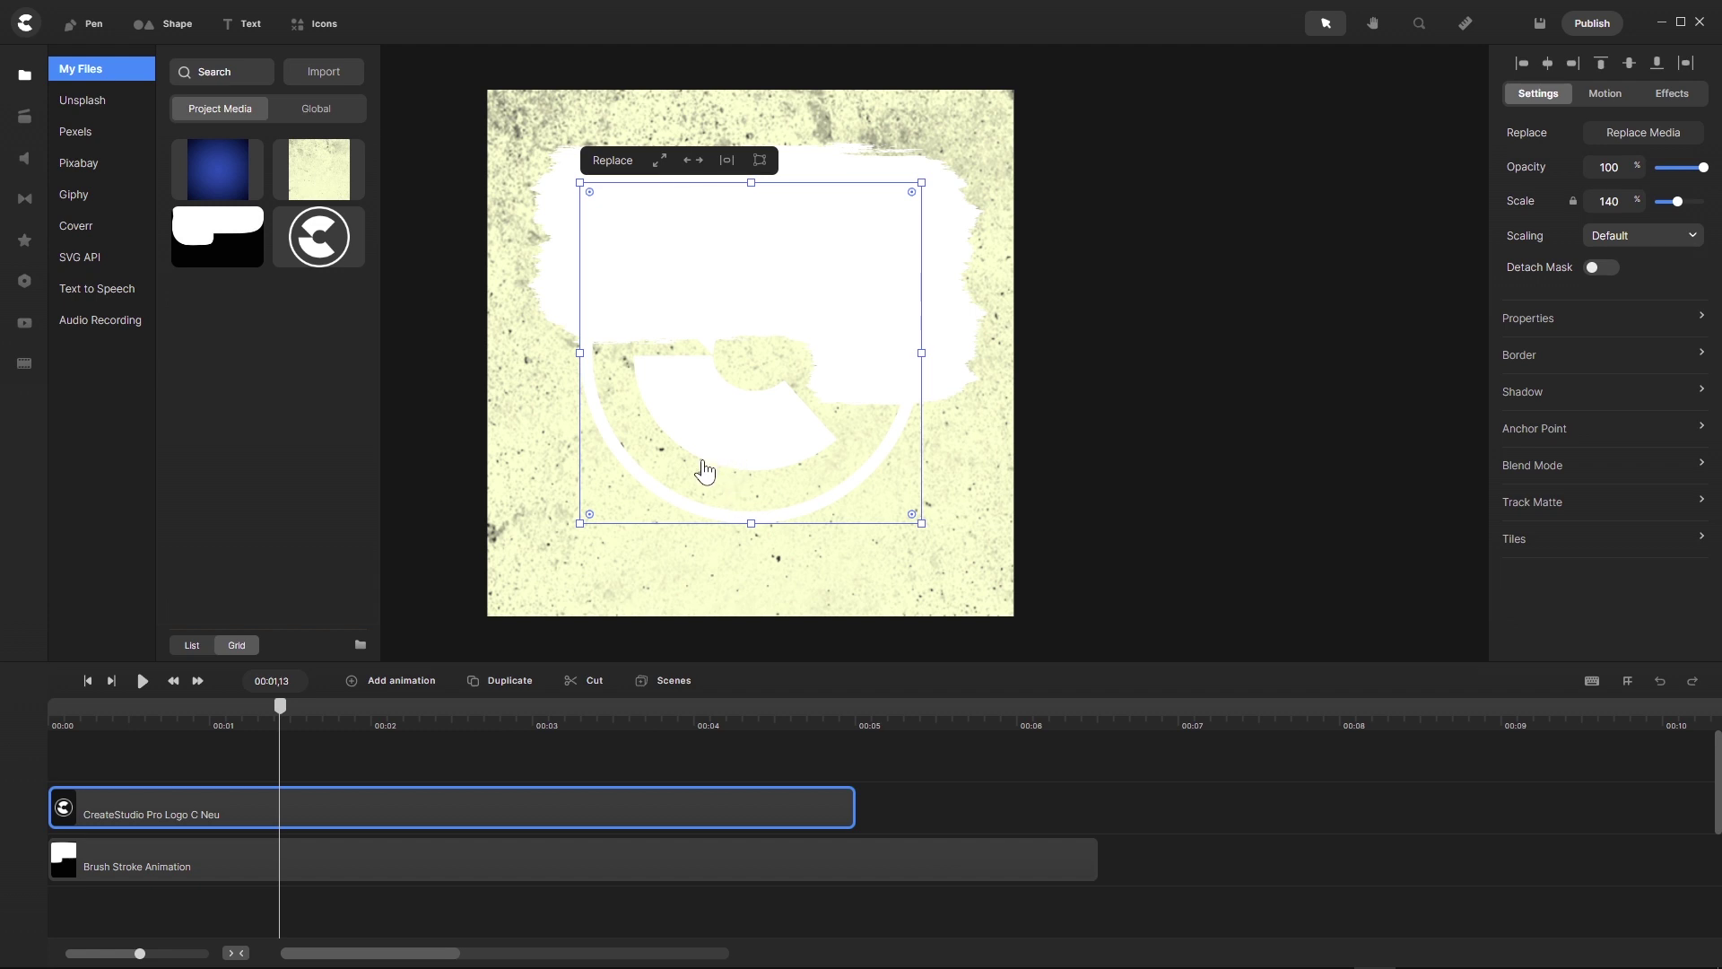
{"action": "left_click", "coordinate": [309, 864]}
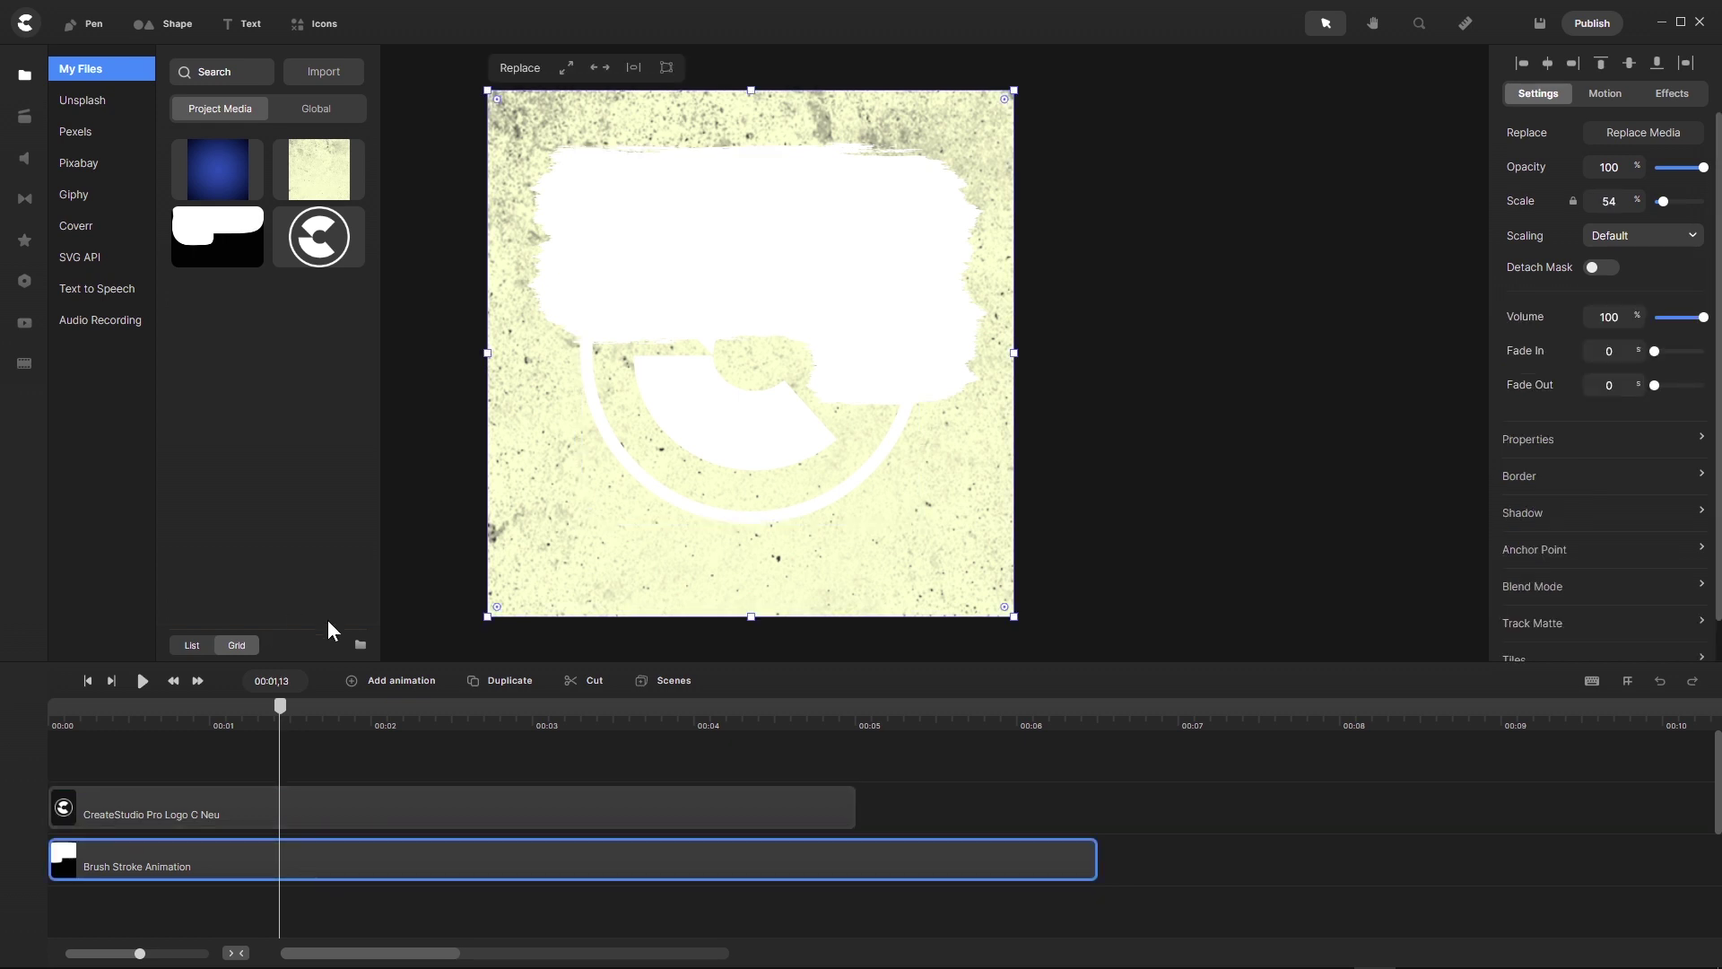
{"action": "left_click", "coordinate": [22, 242]}
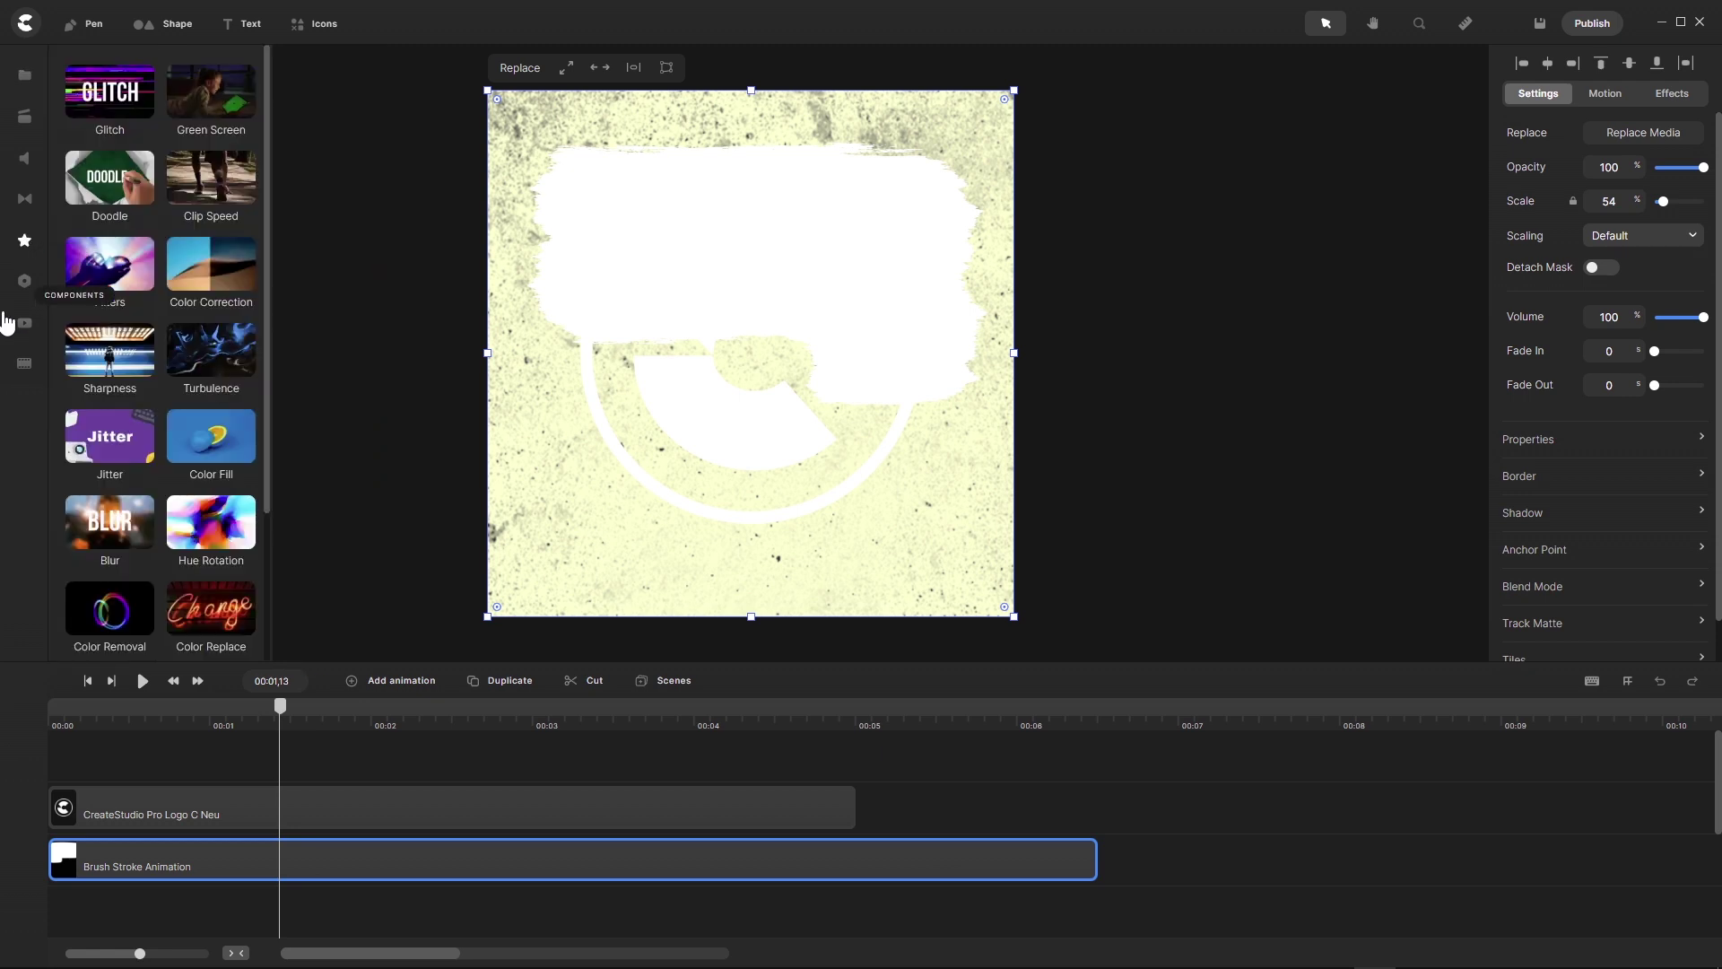
{"action": "scroll", "coordinate": [221, 413], "scroll_direction": "down", "scroll_amount": 2}
{"action": "scroll", "coordinate": [221, 413], "scroll_direction": "down", "scroll_amount": 1}
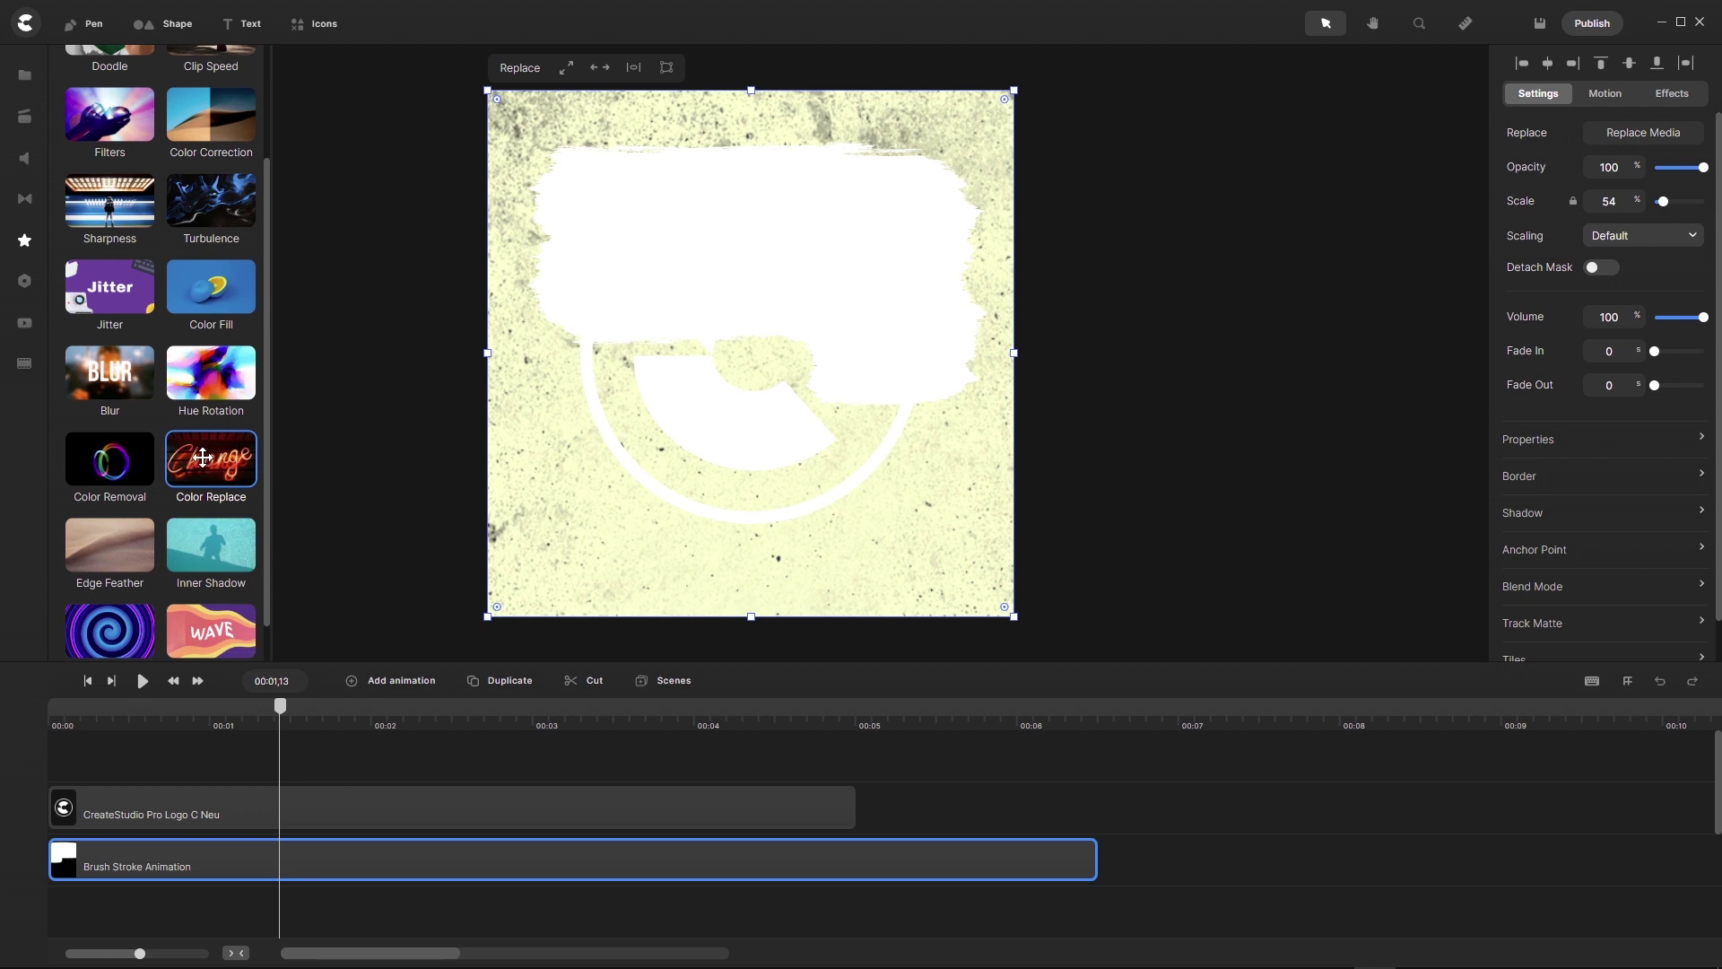
{"action": "mouse_move", "coordinate": [202, 457]}
{"action": "left_mouse_down"}
{"action": "mouse_move", "coordinate": [288, 704]}
{"action": "mouse_move", "coordinate": [293, 795]}
{"action": "mouse_move", "coordinate": [228, 865]}
{"action": "mouse_move", "coordinate": [258, 868]}
{"action": "left_mouse_up"}
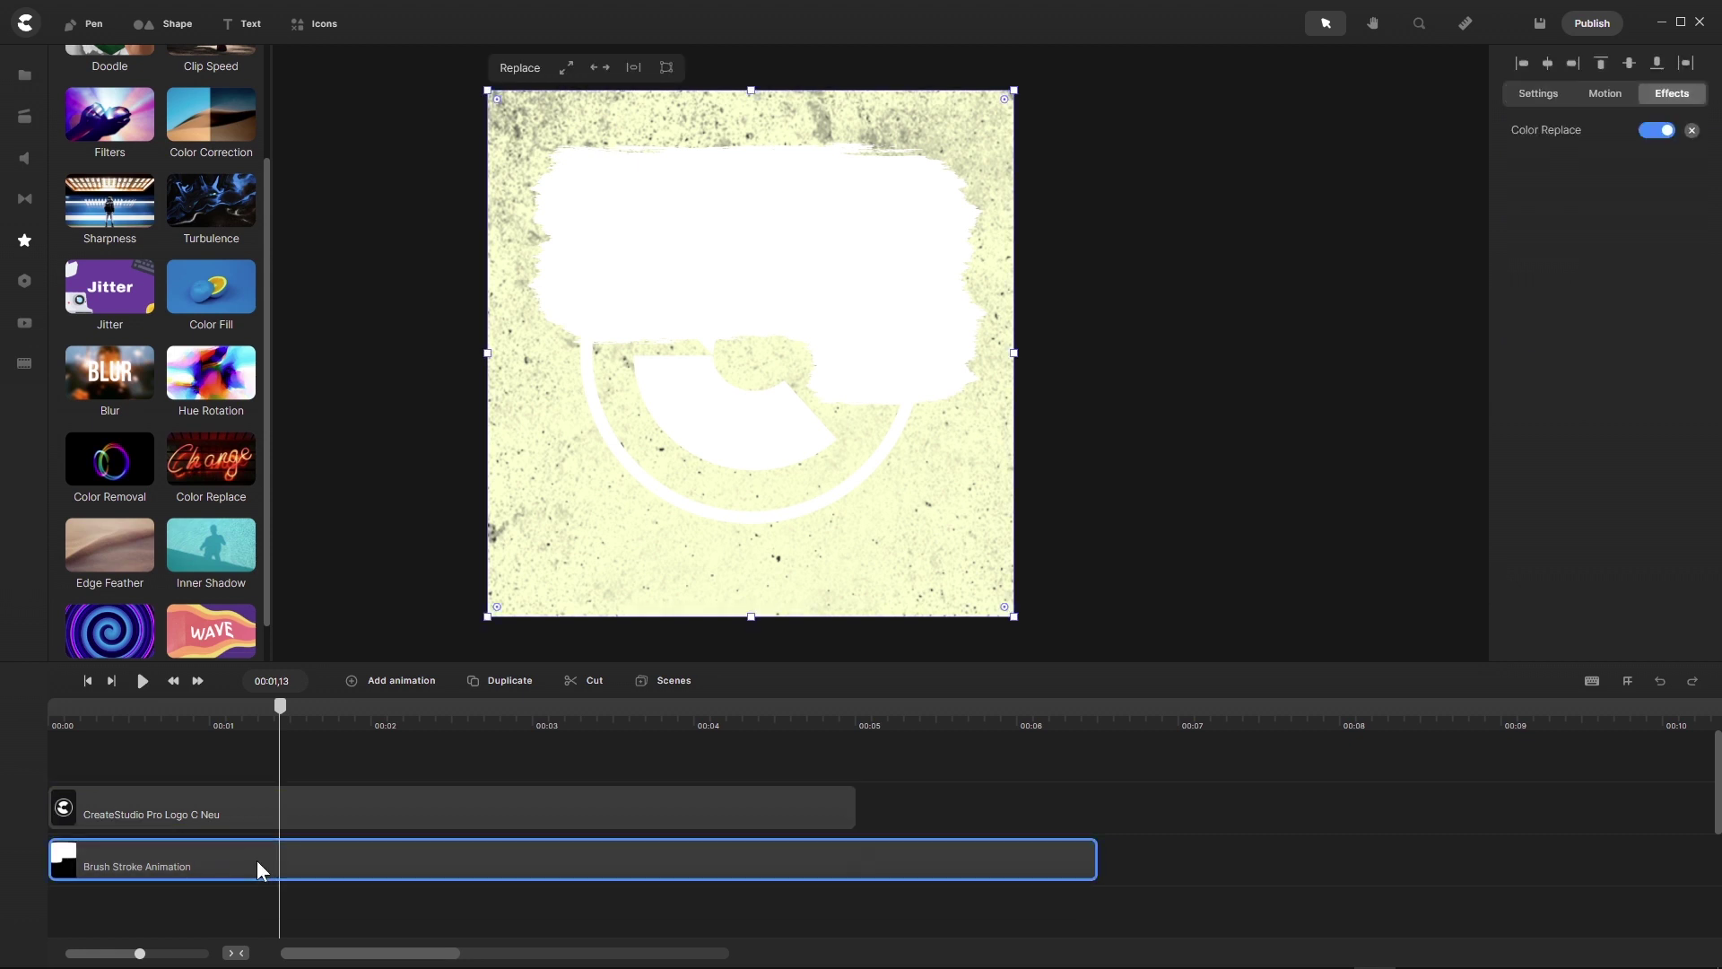
Replace the brush stroke's white with black (000000), set saturation and brightness to -100%, and scrub to 00:02,19 to check it
{"action": "left_click", "coordinate": [1561, 132]}
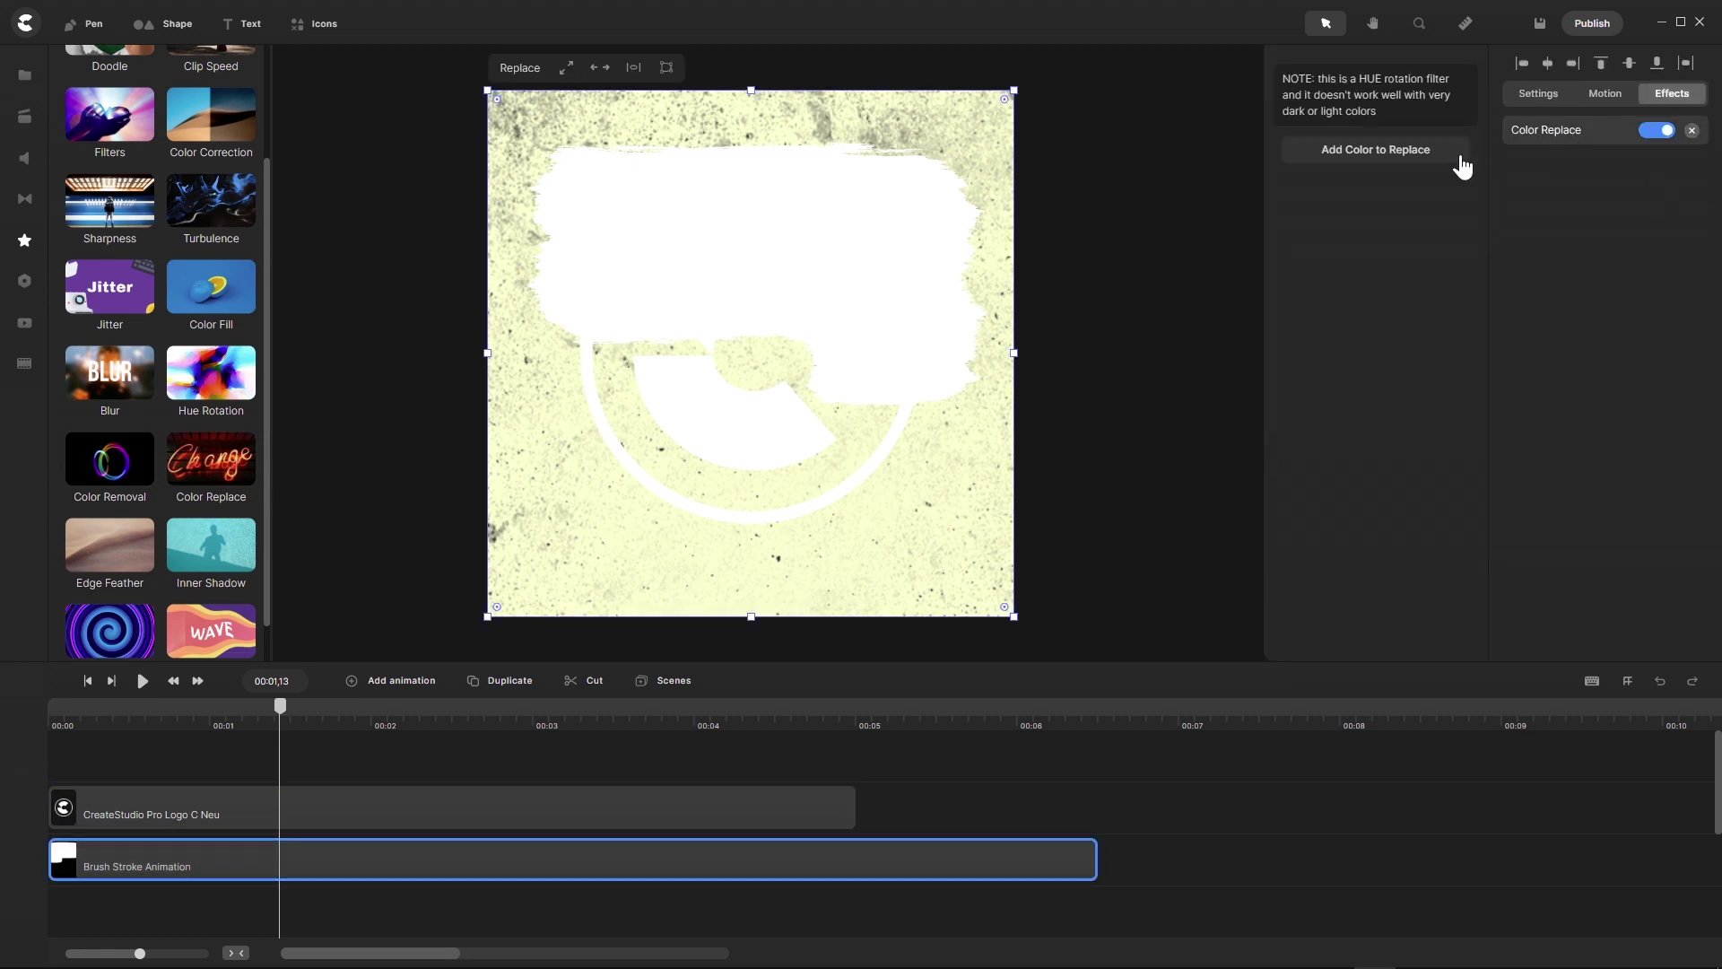
{"action": "left_click", "coordinate": [1415, 157]}
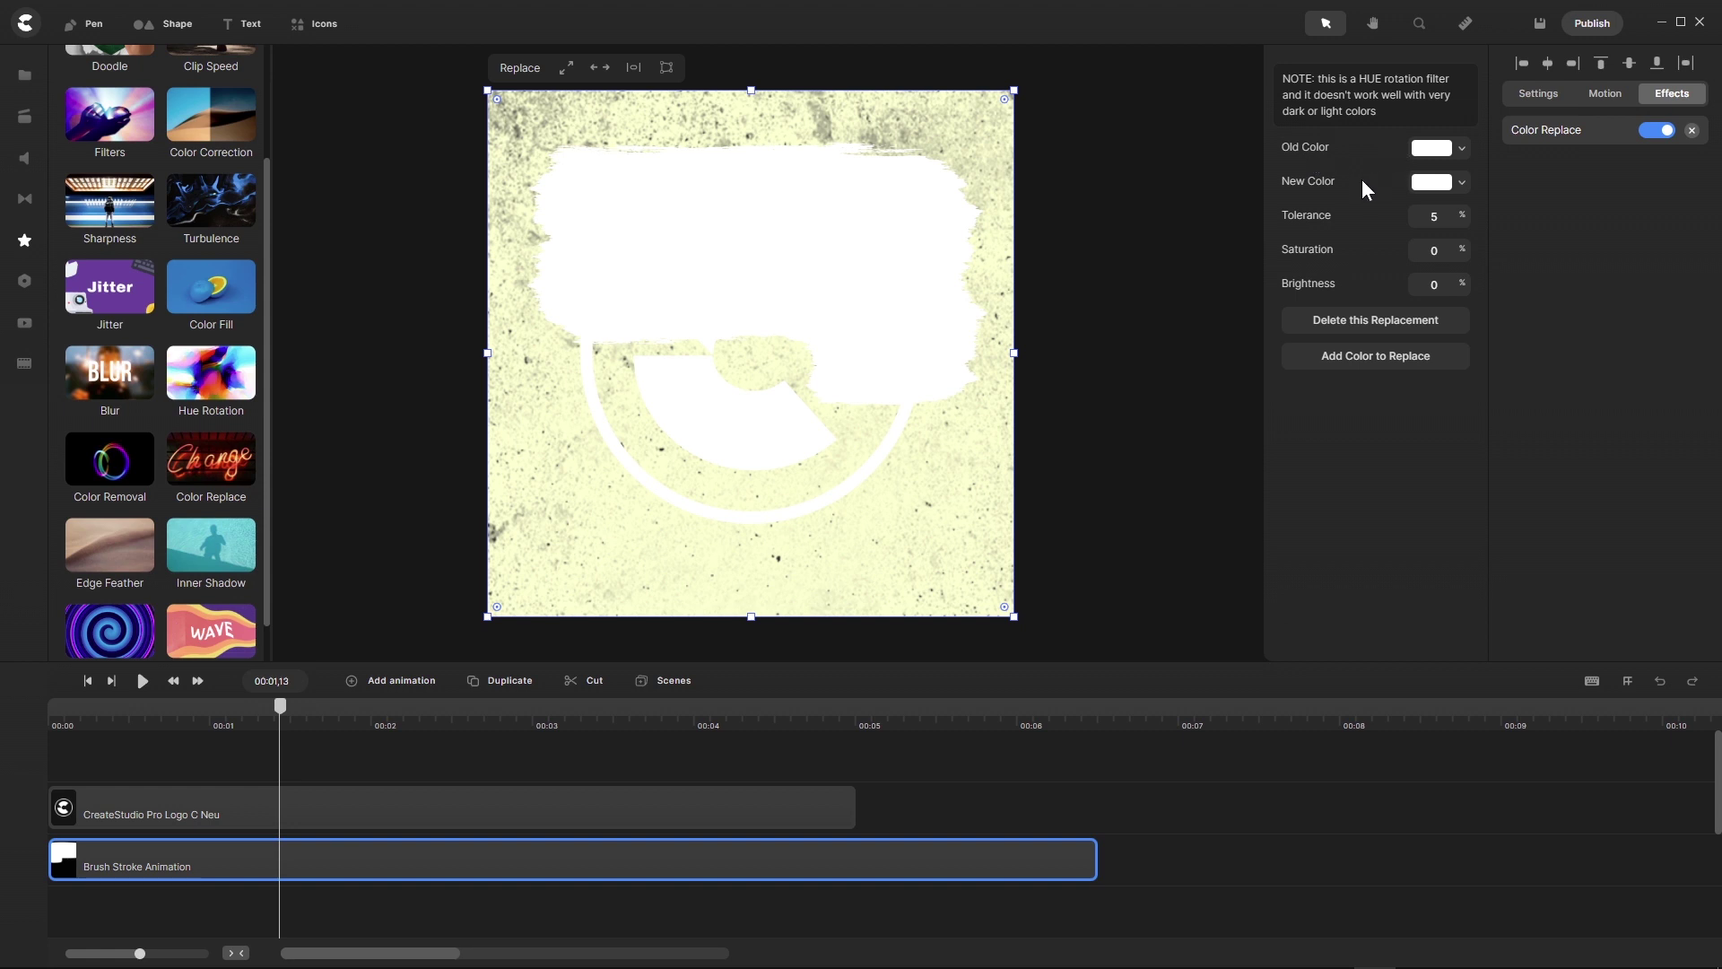
{"action": "left_click", "coordinate": [1461, 183]}
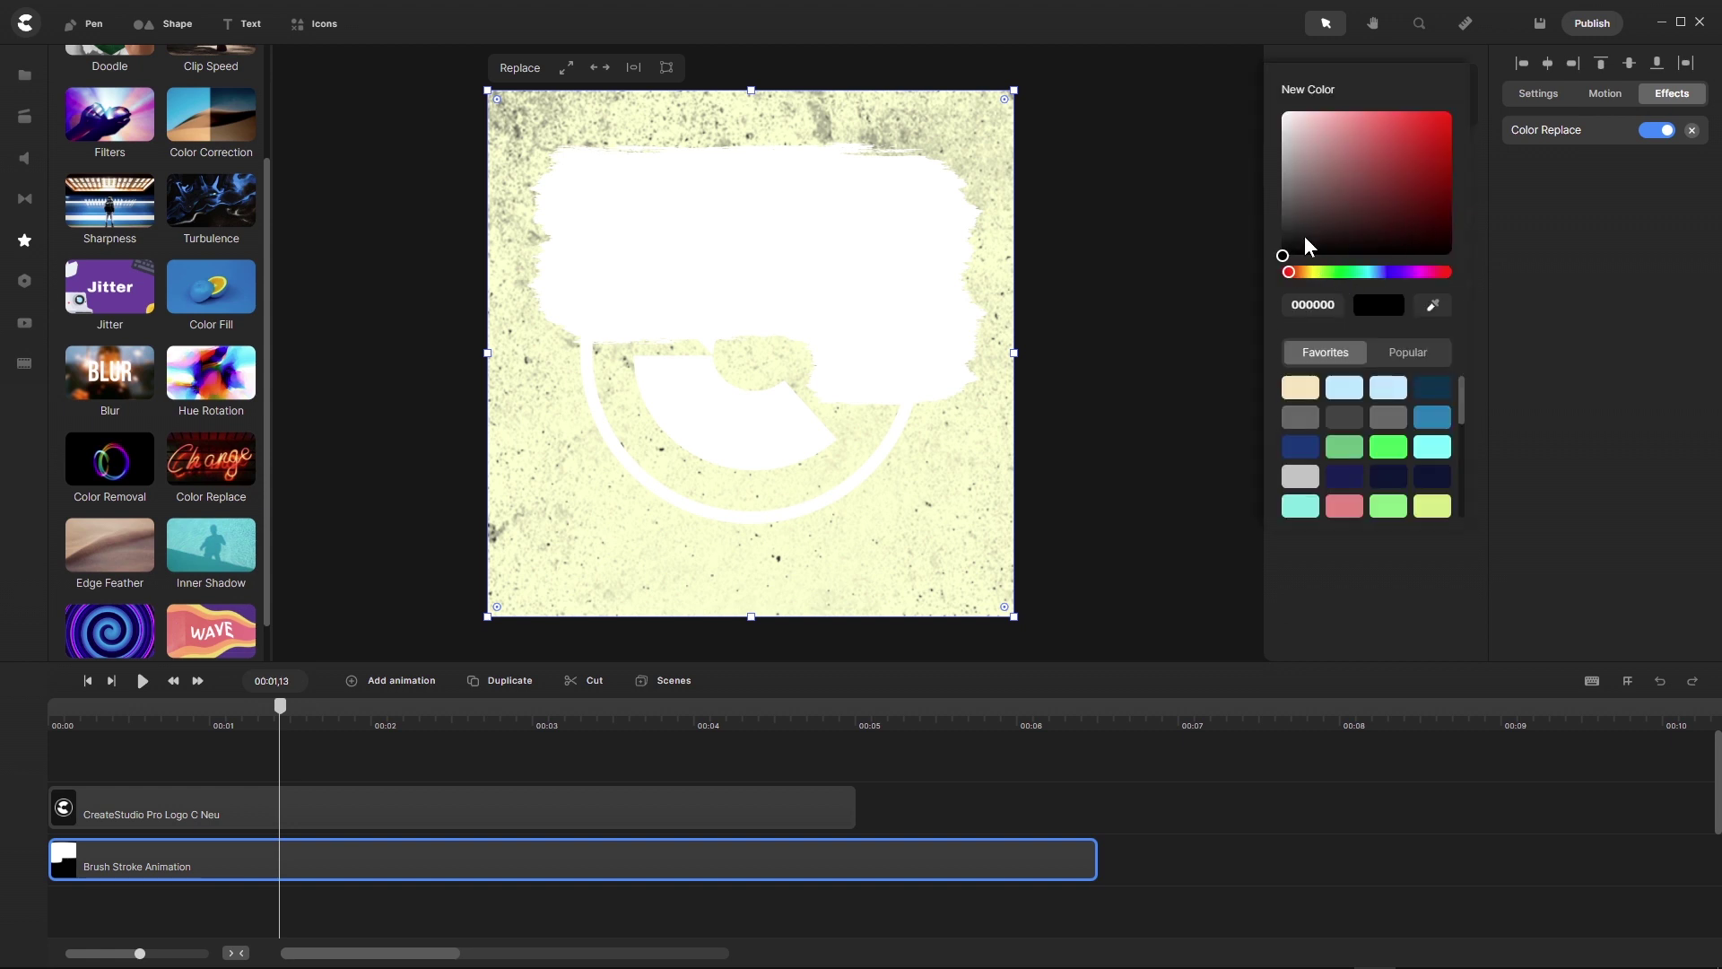
{"action": "left_click", "coordinate": [1411, 599]}
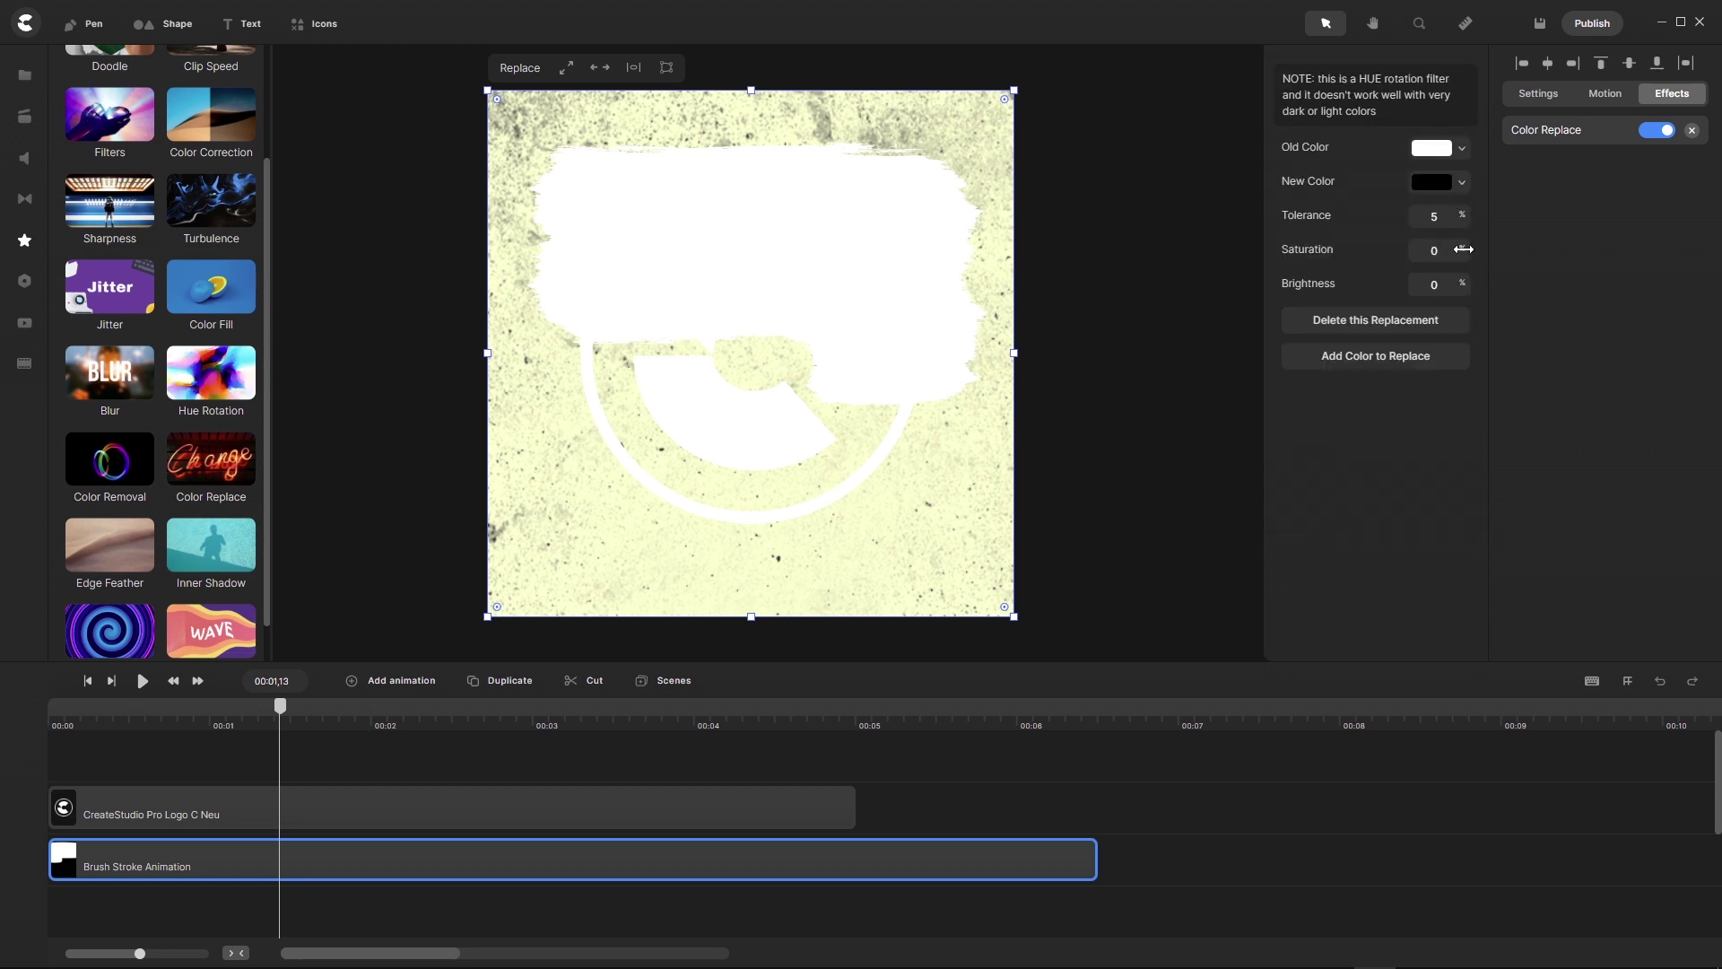
{"action": "left_click_drag", "start_coordinate": [1463, 250], "coordinate": [1355, 264]}
{"action": "left_click_drag", "start_coordinate": [1466, 284], "coordinate": [1377, 289]}
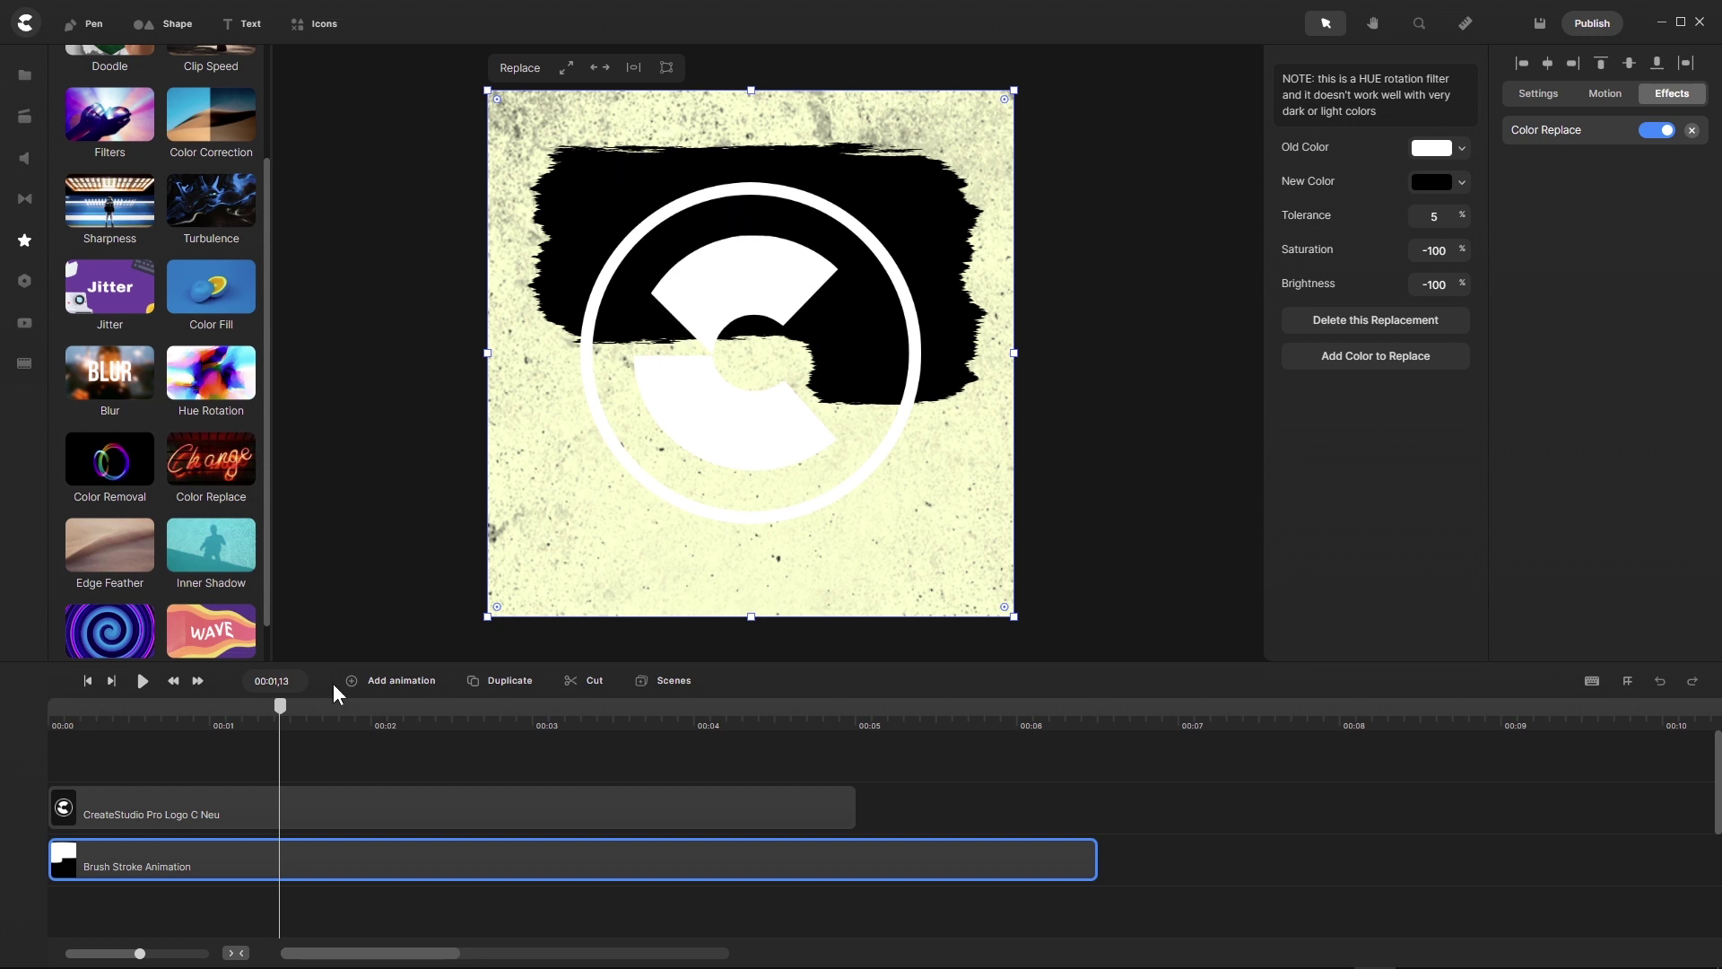
{"action": "left_click_drag", "start_coordinate": [280, 711], "coordinate": [473, 722]}
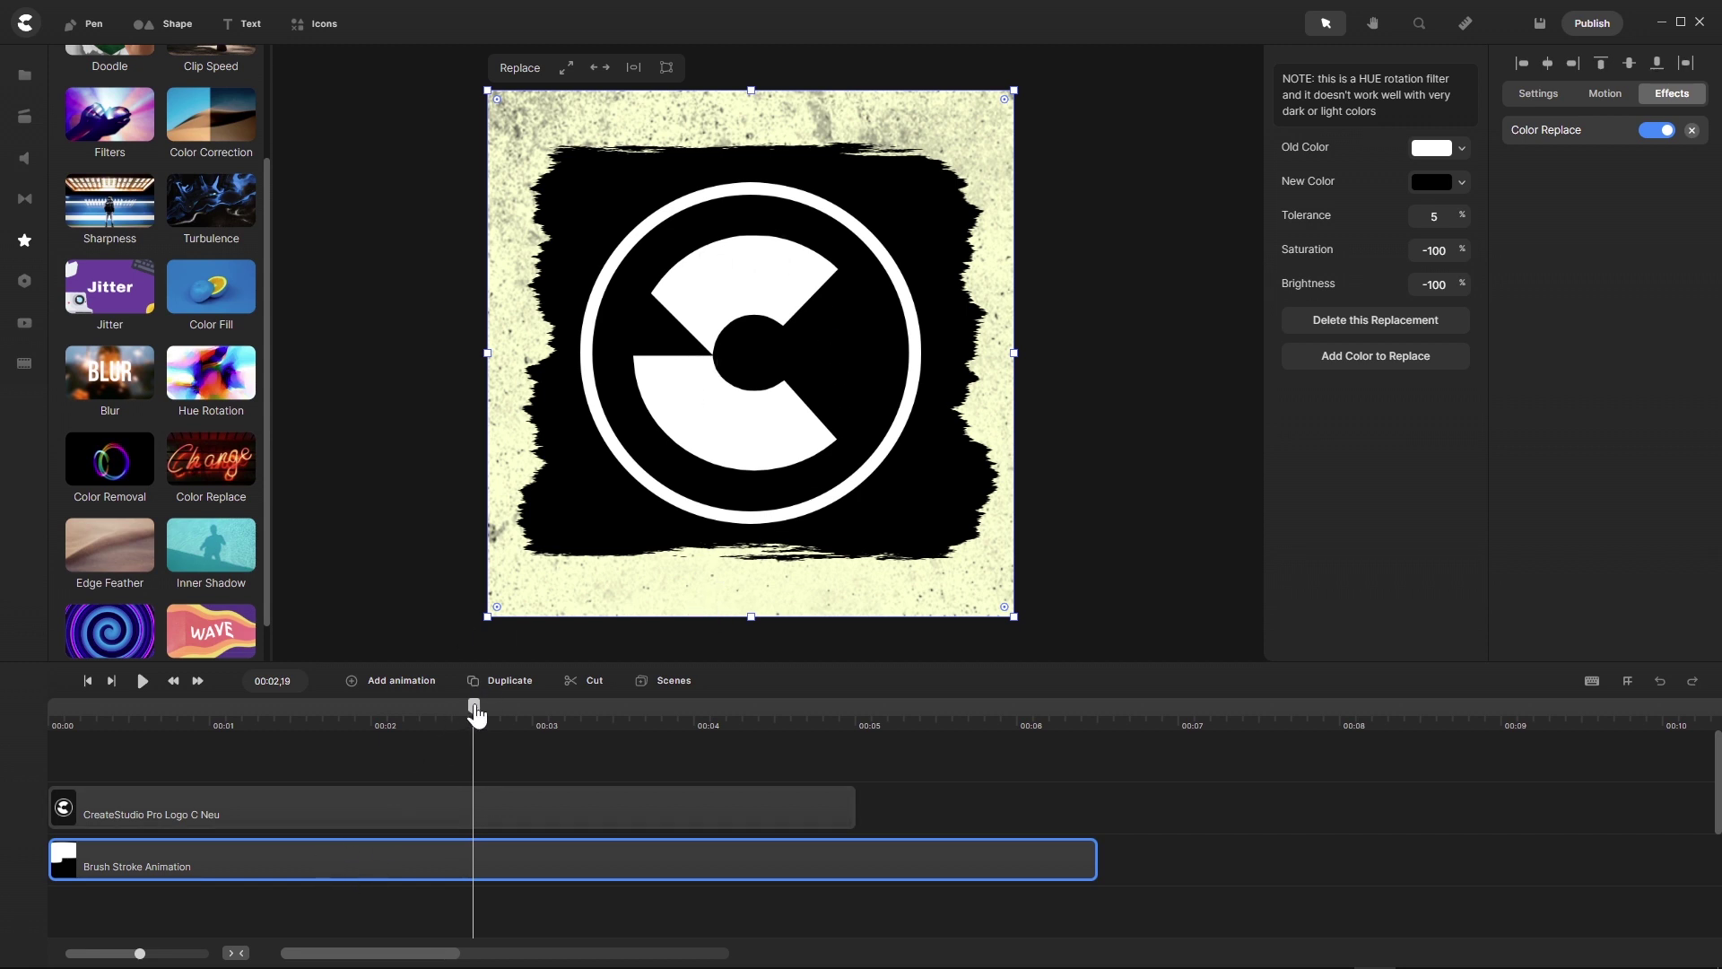
Try the logo's layer beneath the Brush Stroke Animation, and return it above the stroke
{"action": "left_click_drag", "start_coordinate": [475, 711], "coordinate": [463, 712]}
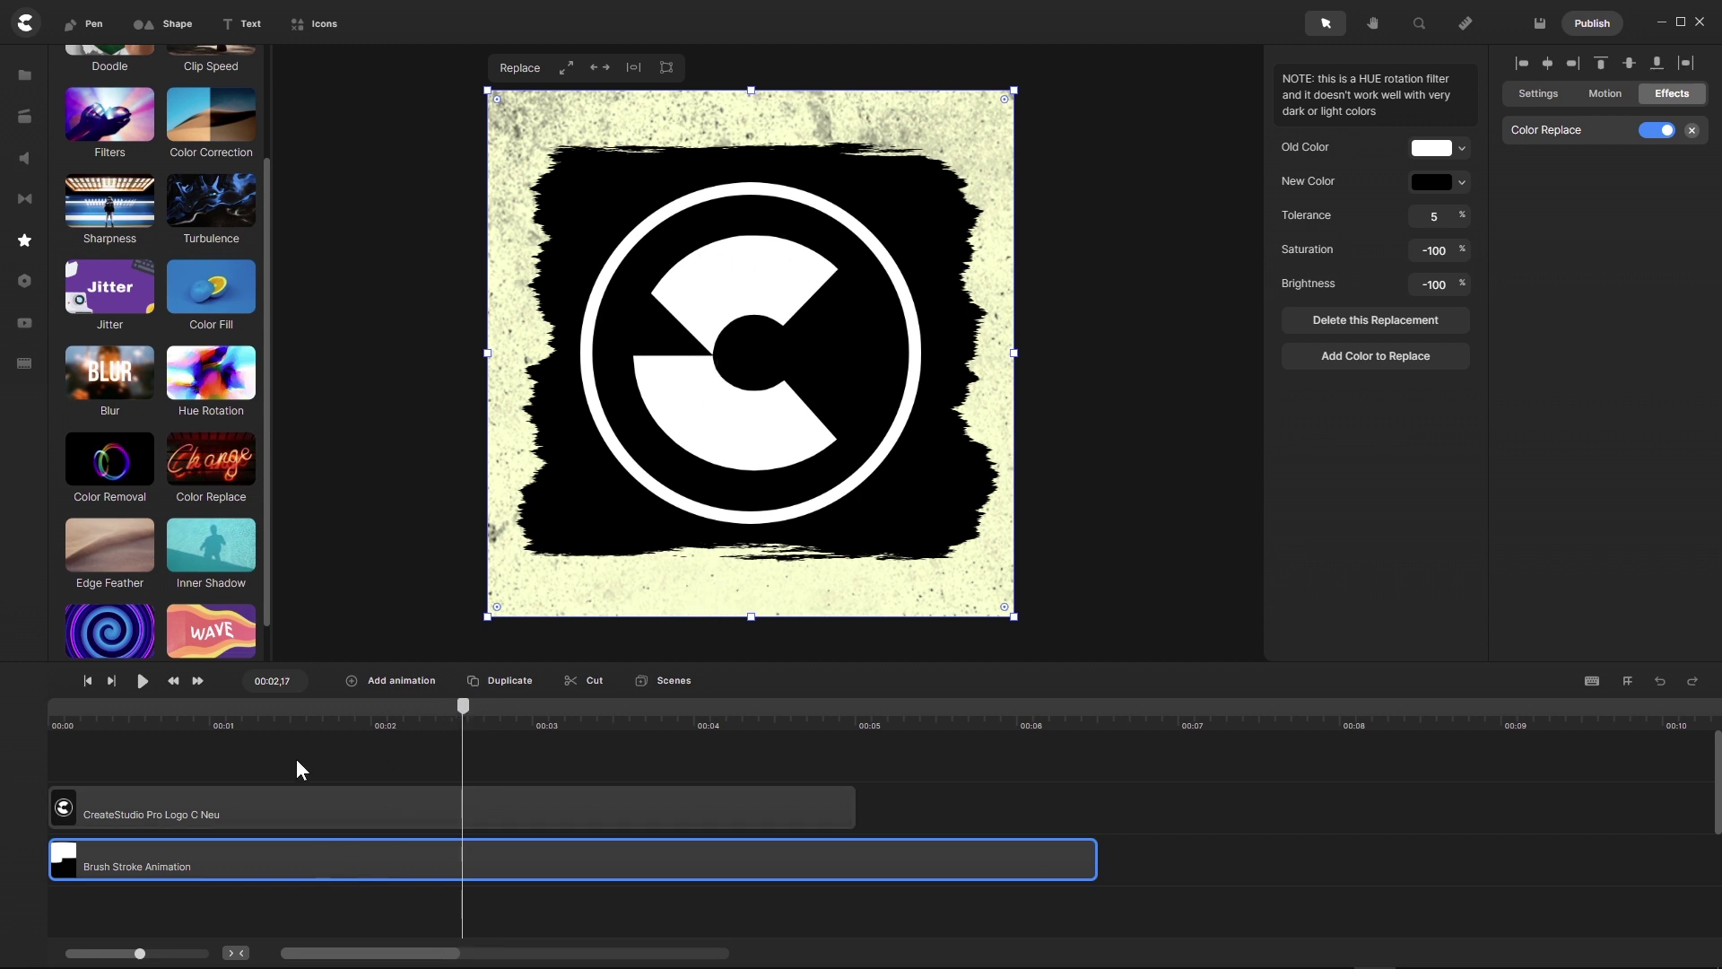
{"action": "scroll", "coordinate": [296, 759], "scroll_direction": "down", "scroll_amount": 1}
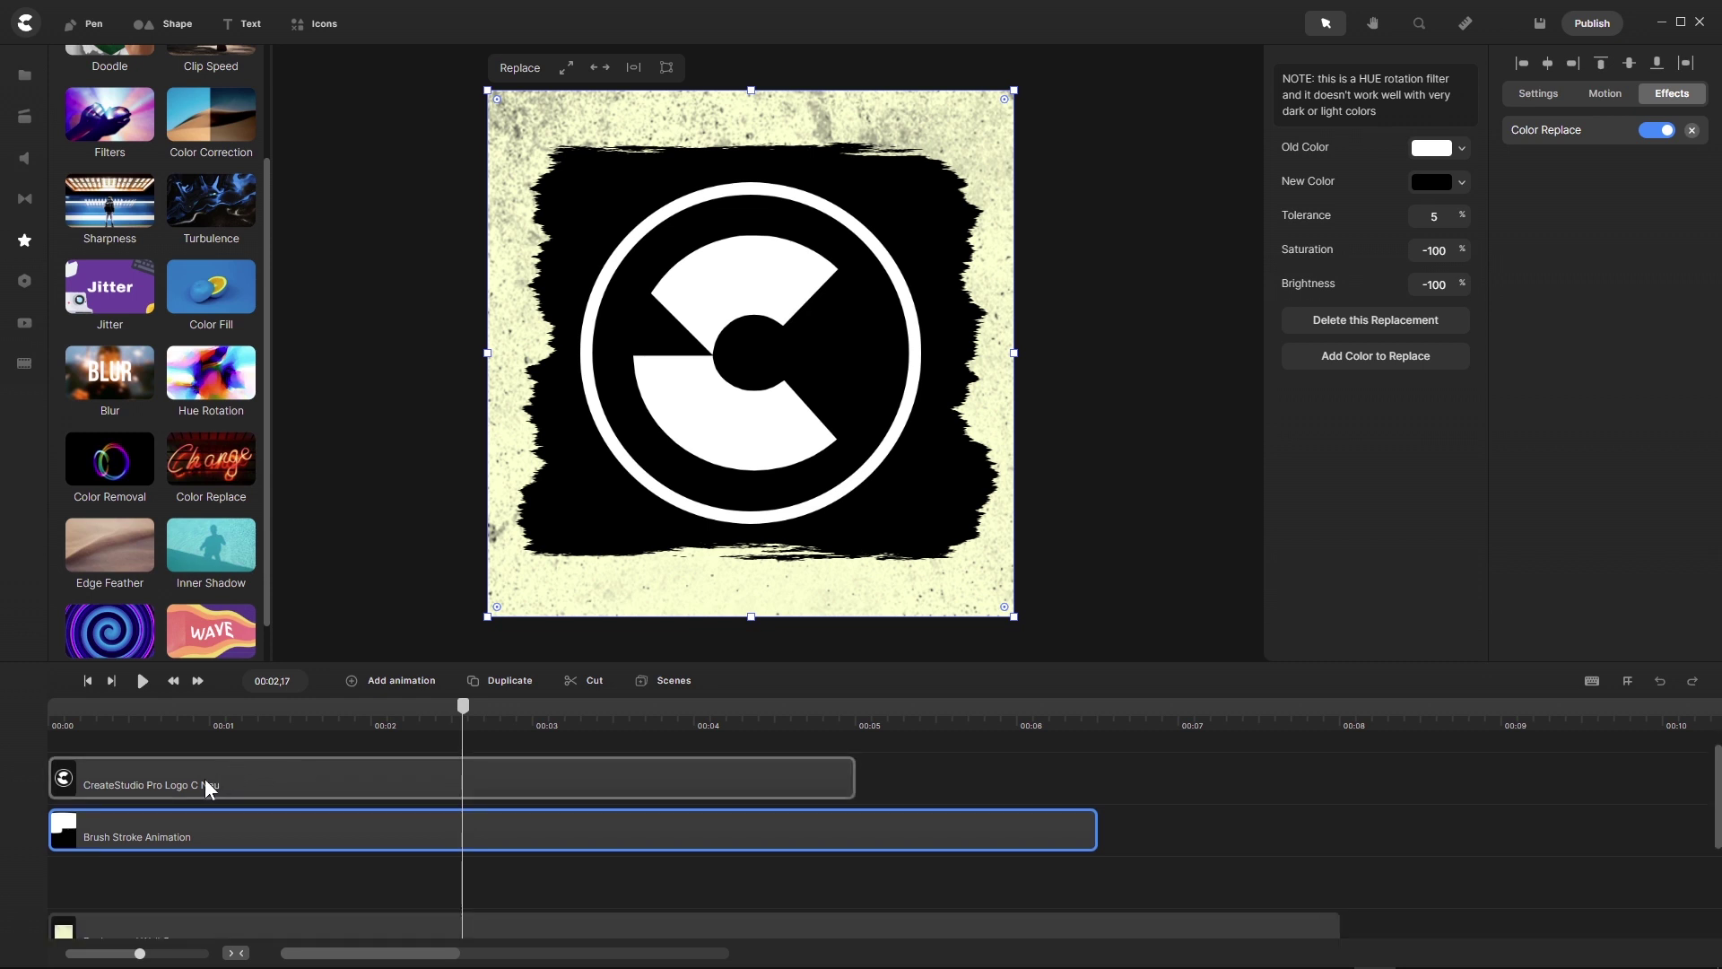
{"action": "left_click_drag", "start_coordinate": [203, 778], "coordinate": [190, 804]}
{"action": "left_click_drag", "start_coordinate": [167, 848], "coordinate": [158, 880]}
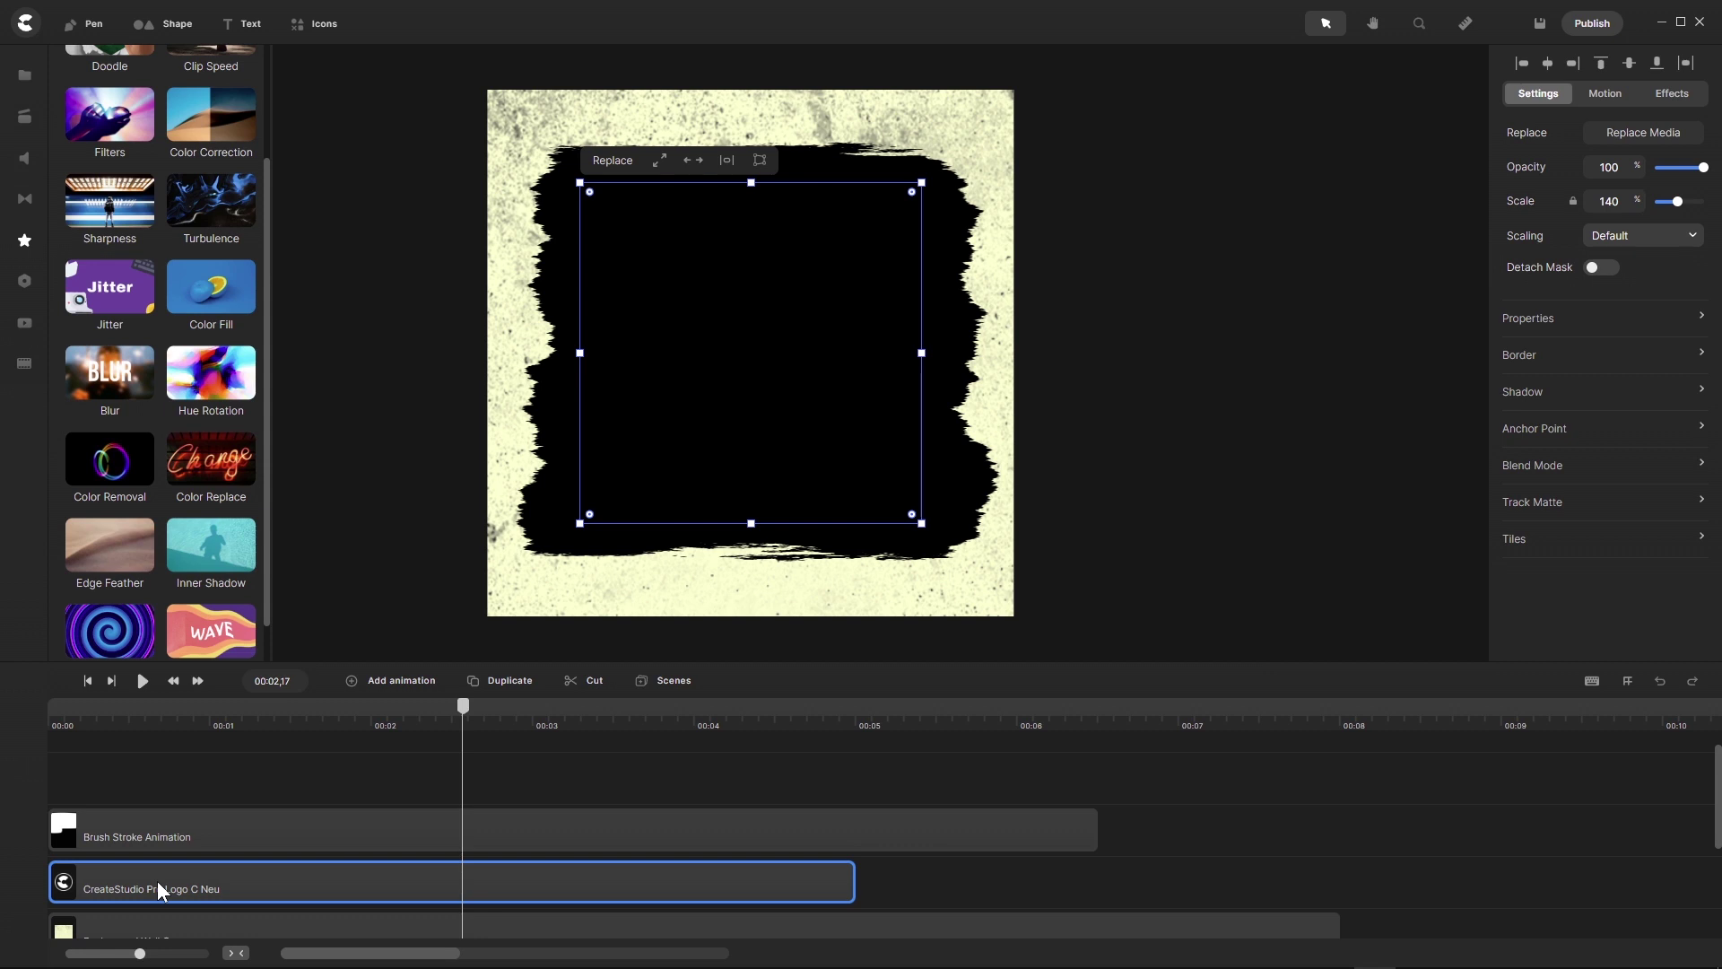
{"action": "scroll", "coordinate": [192, 859], "scroll_direction": "down", "scroll_amount": 1}
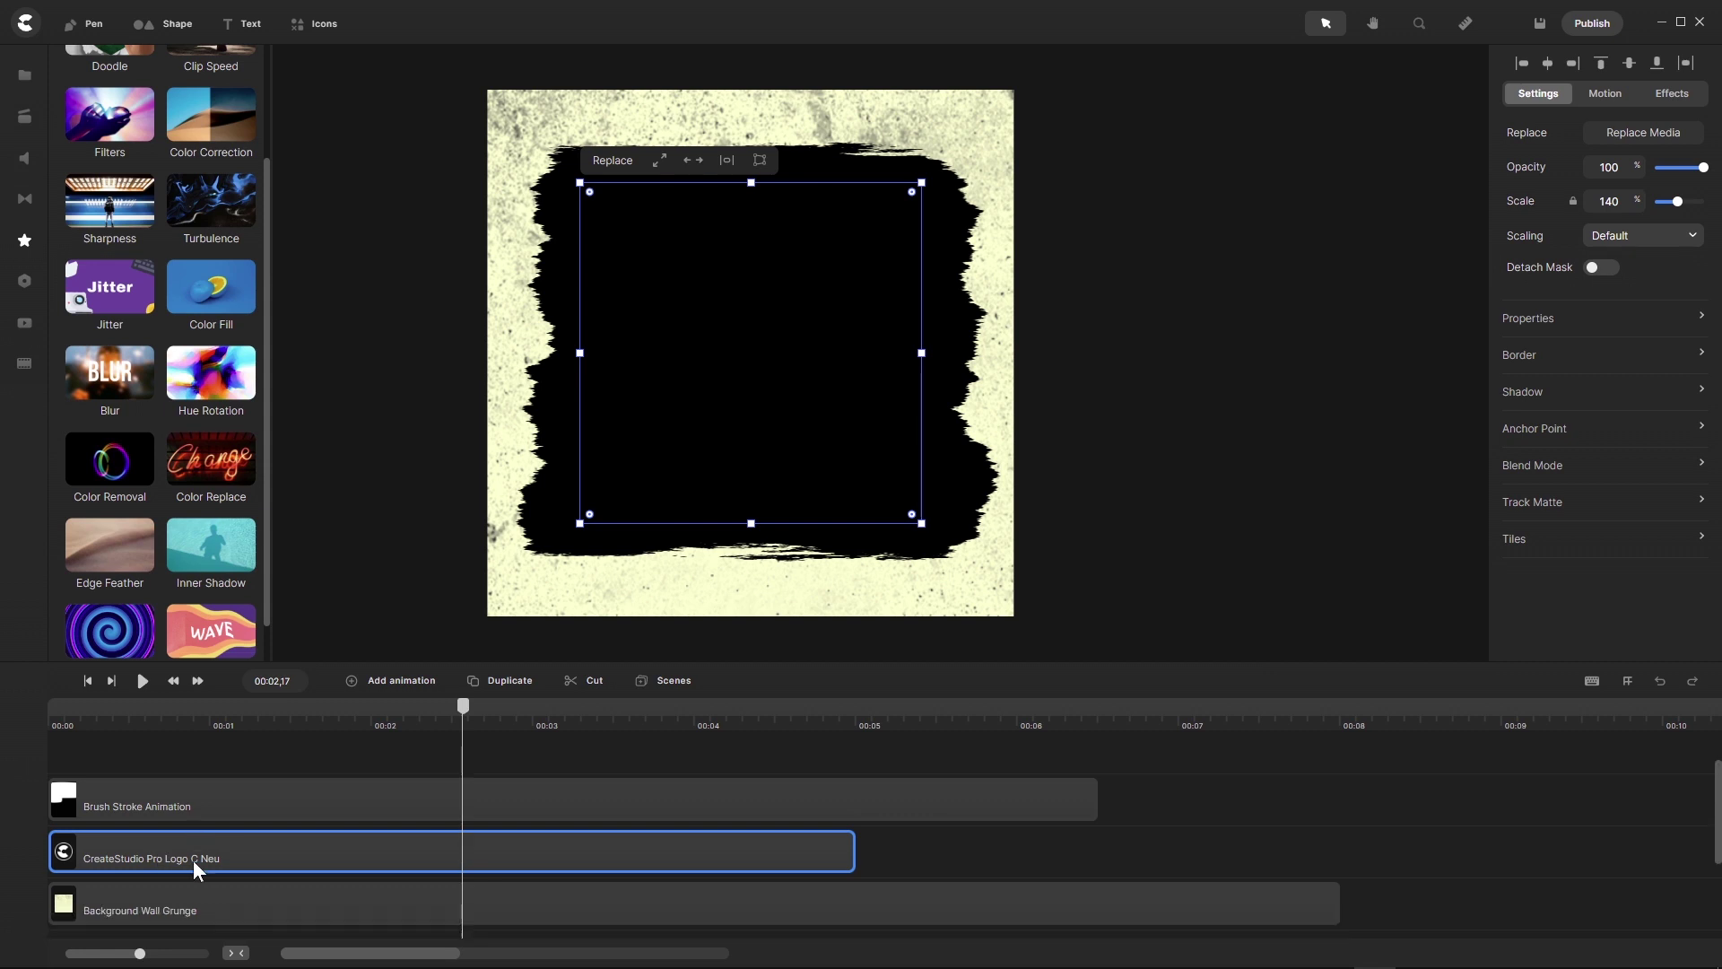
{"action": "scroll", "coordinate": [192, 859], "scroll_direction": "down", "scroll_amount": 1}
{"action": "scroll", "coordinate": [192, 860], "scroll_direction": "up", "scroll_amount": 2}
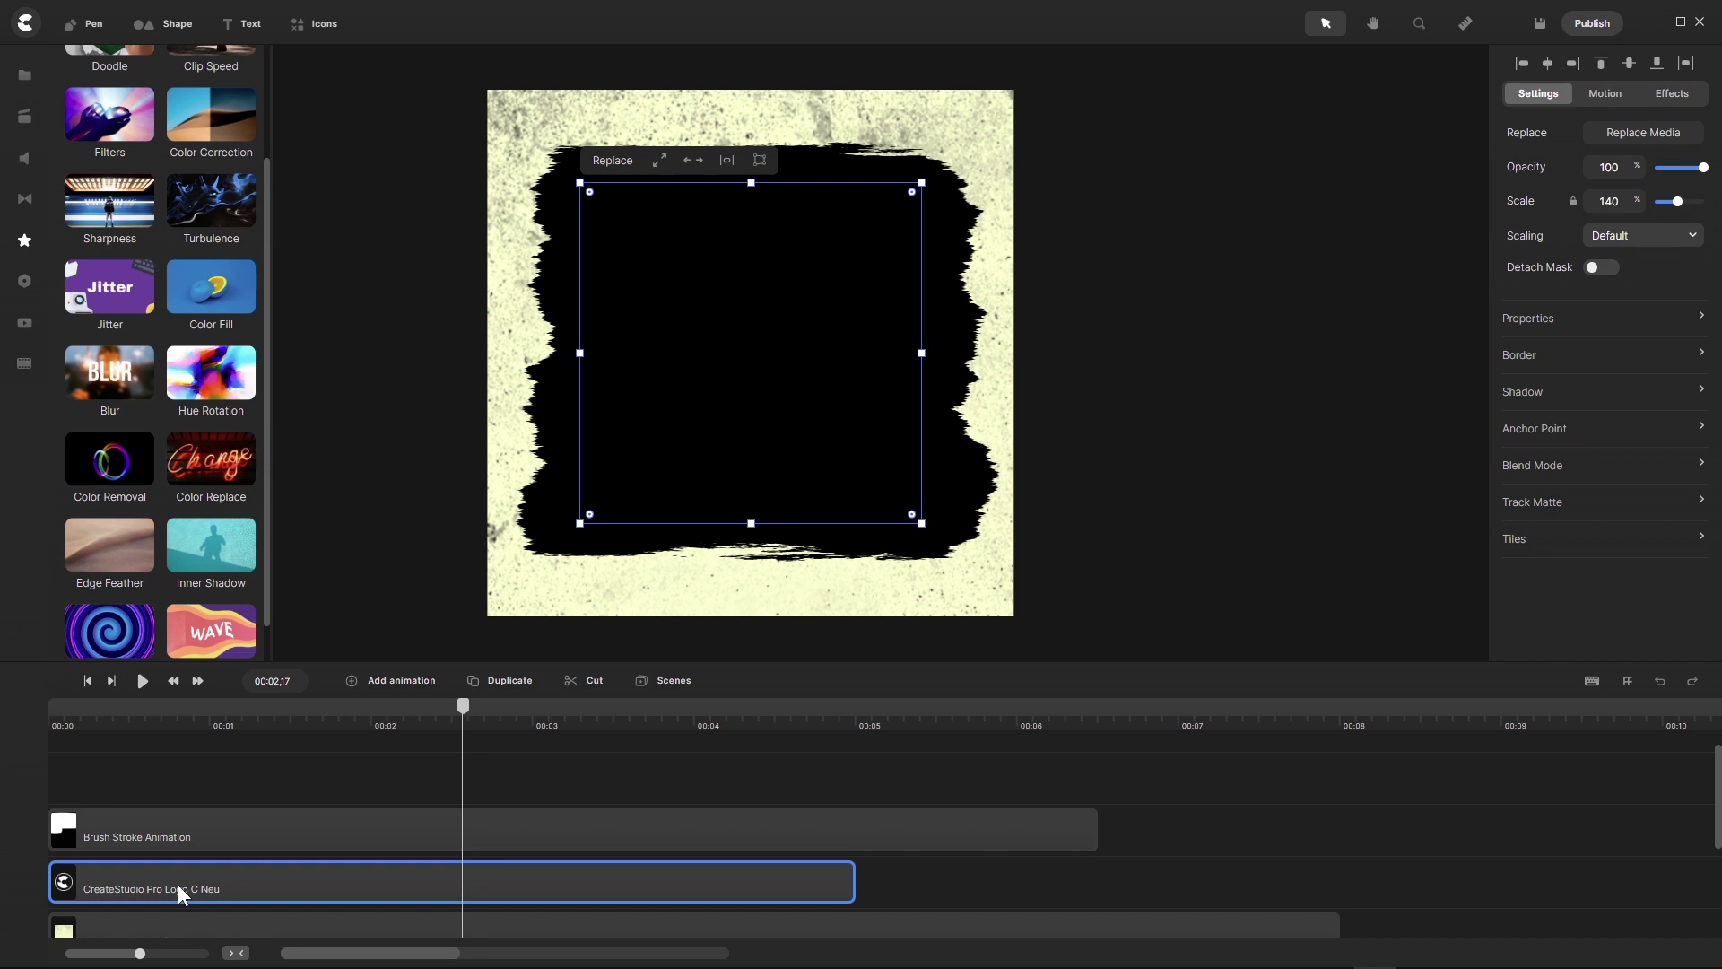
{"action": "left_click_drag", "start_coordinate": [178, 884], "coordinate": [160, 777]}
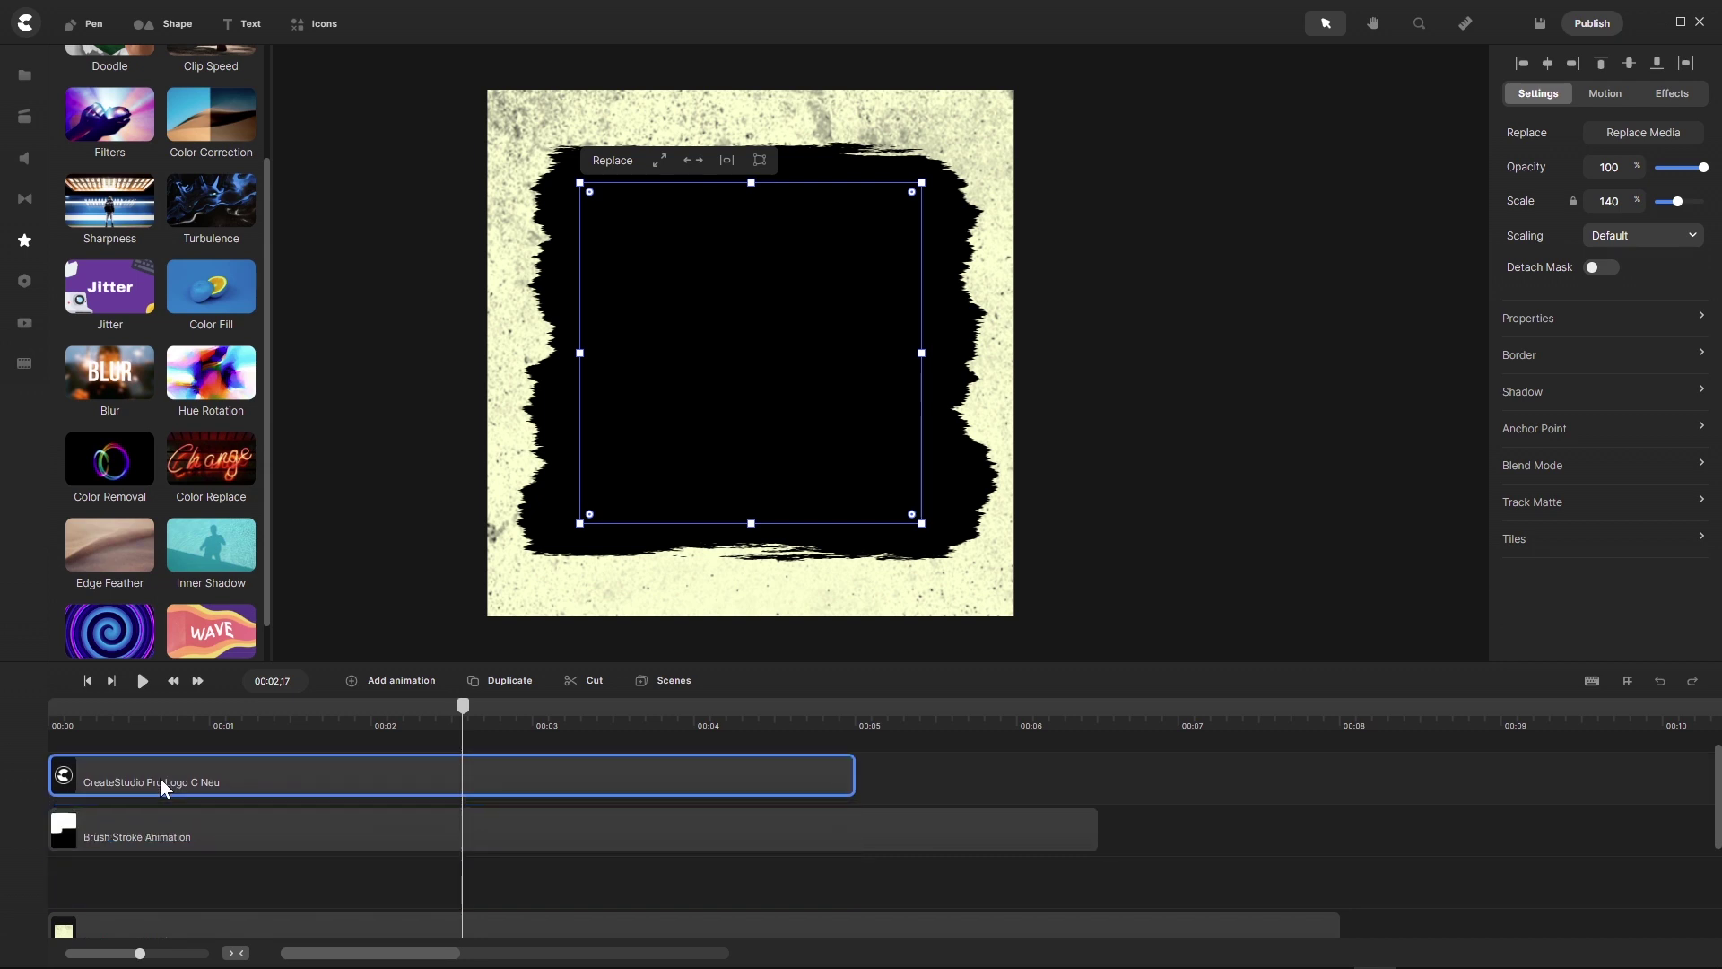
Give the Brush Stroke Animation an inverted Alpha track matte using CreateStudio Pro Logo C Neu as its mask
{"action": "left_click", "coordinate": [163, 826]}
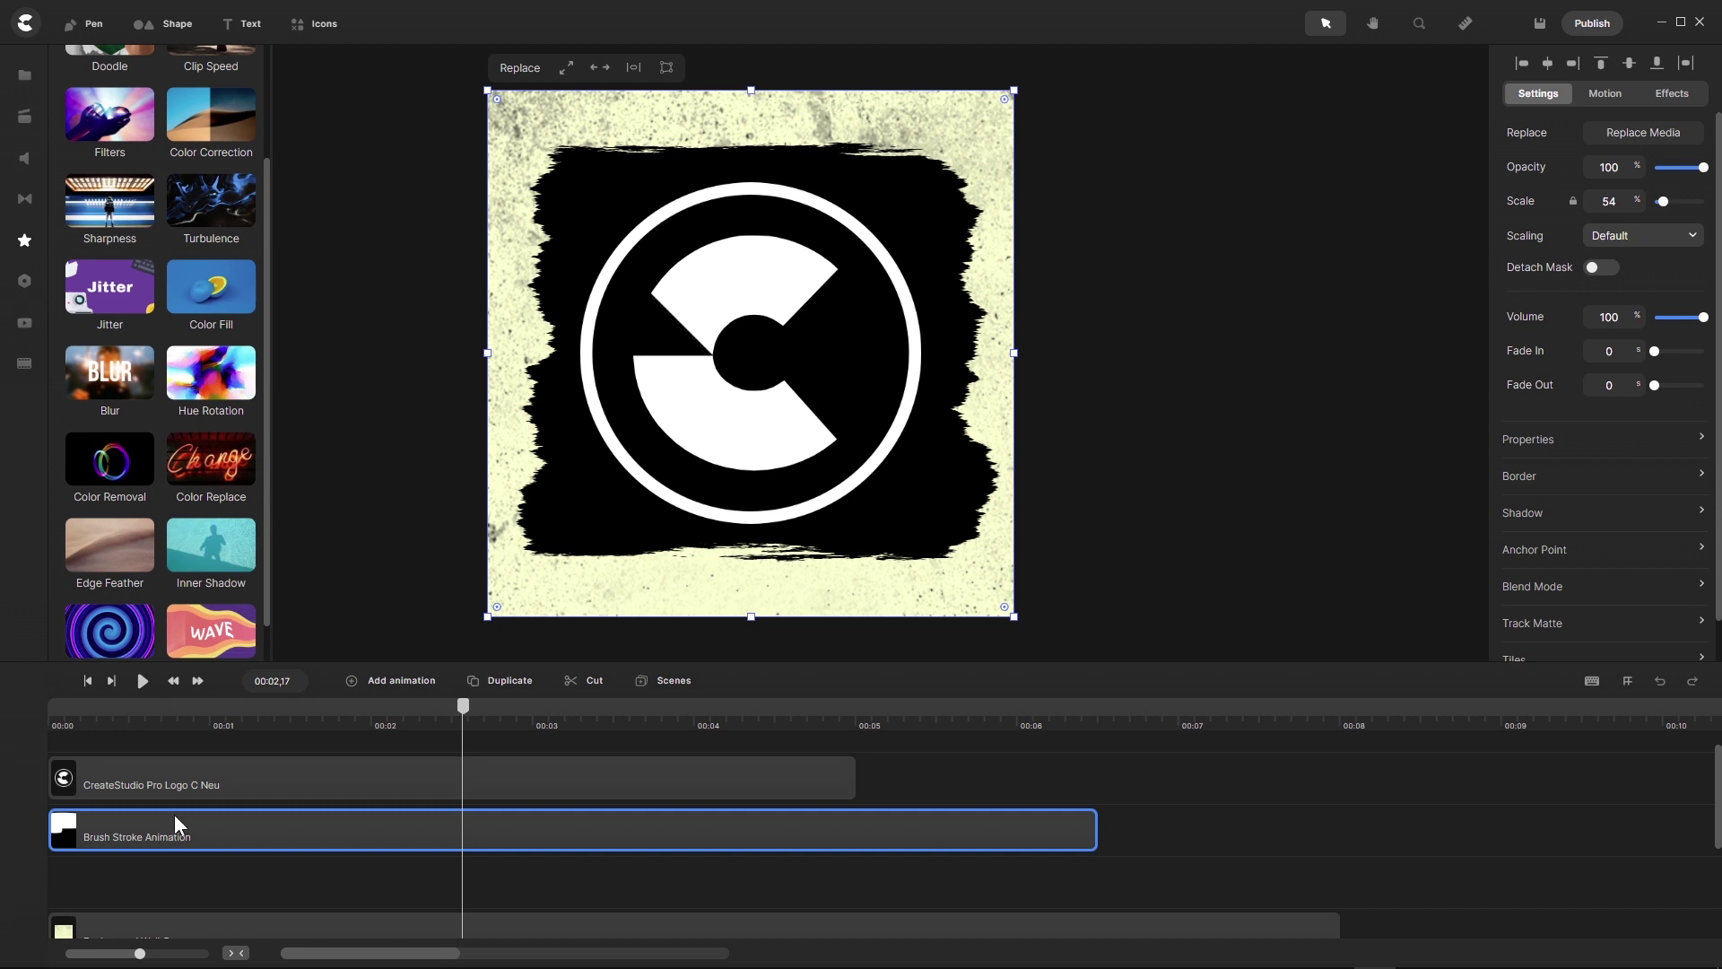
{"action": "scroll", "coordinate": [1651, 561], "scroll_direction": "down", "scroll_amount": 1}
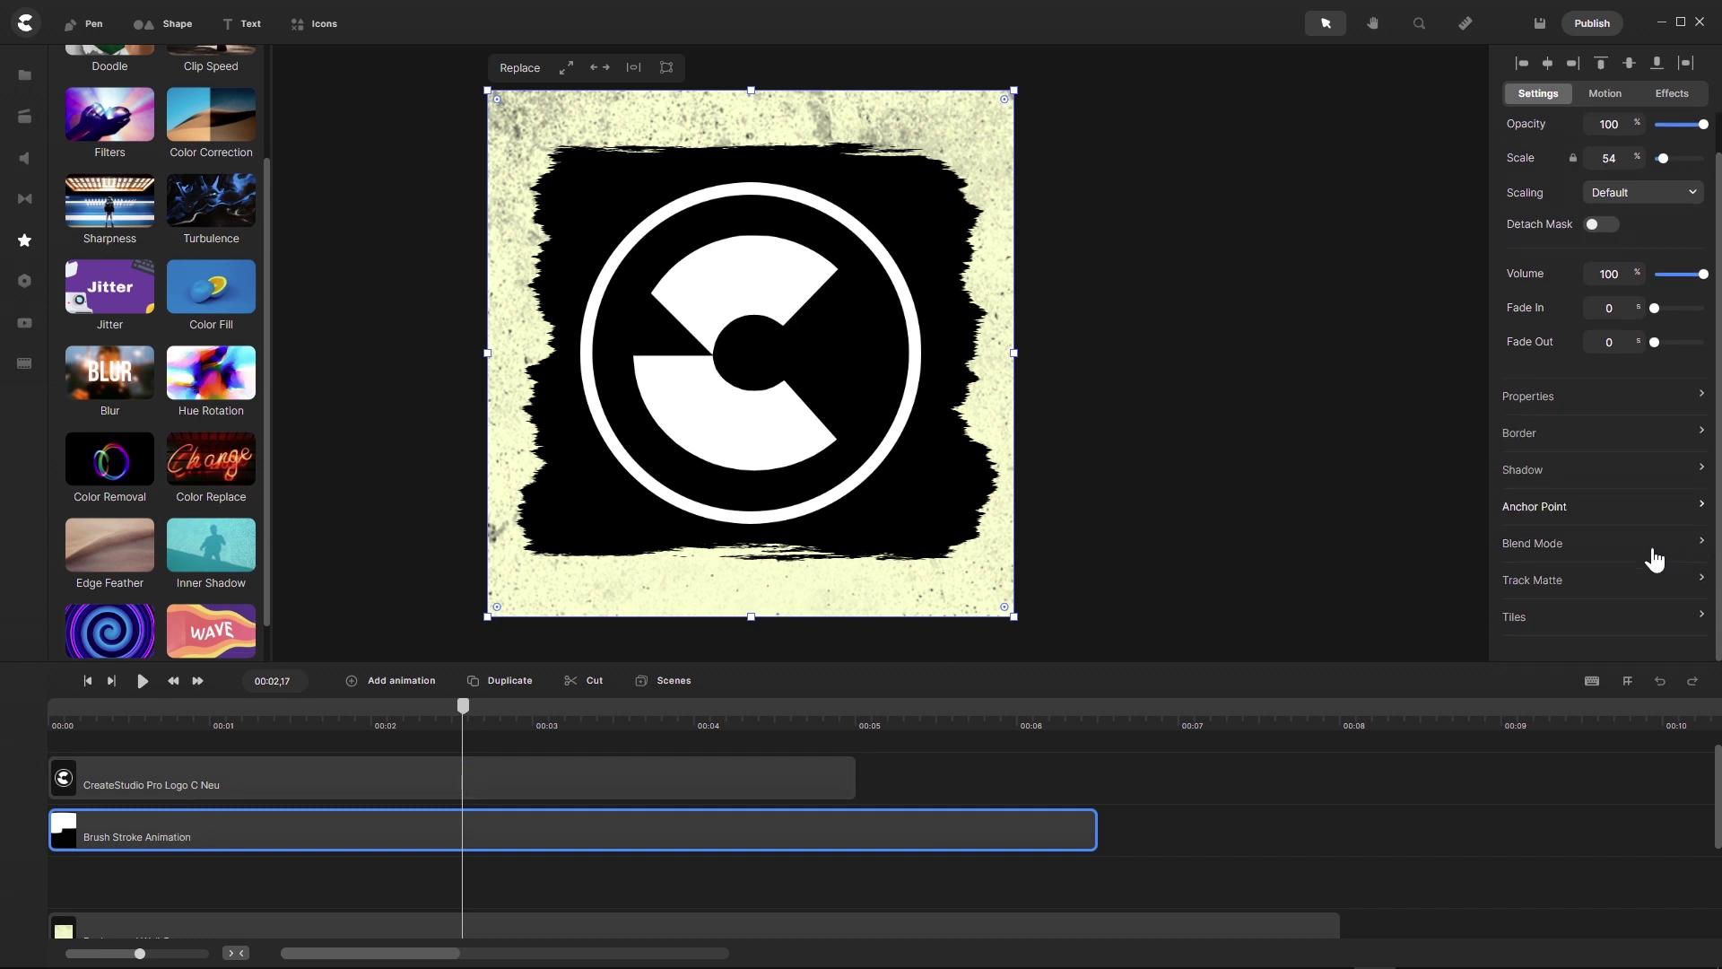
{"action": "left_click", "coordinate": [1701, 587]}
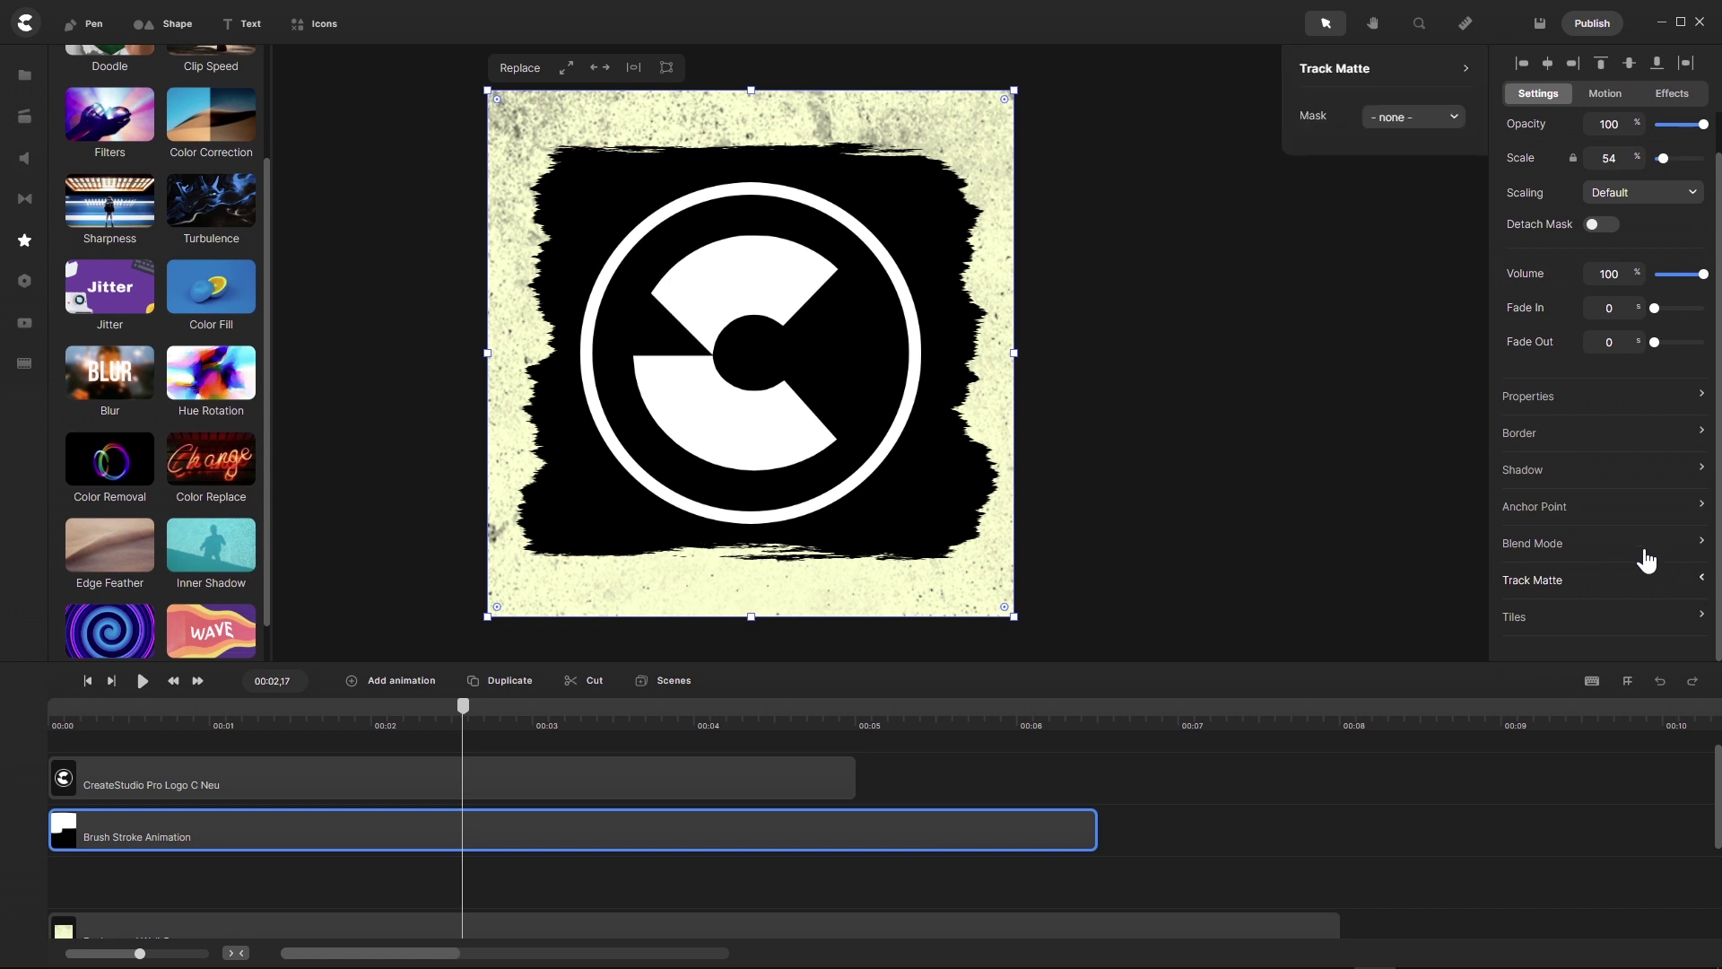
{"action": "left_click", "coordinate": [1453, 120]}
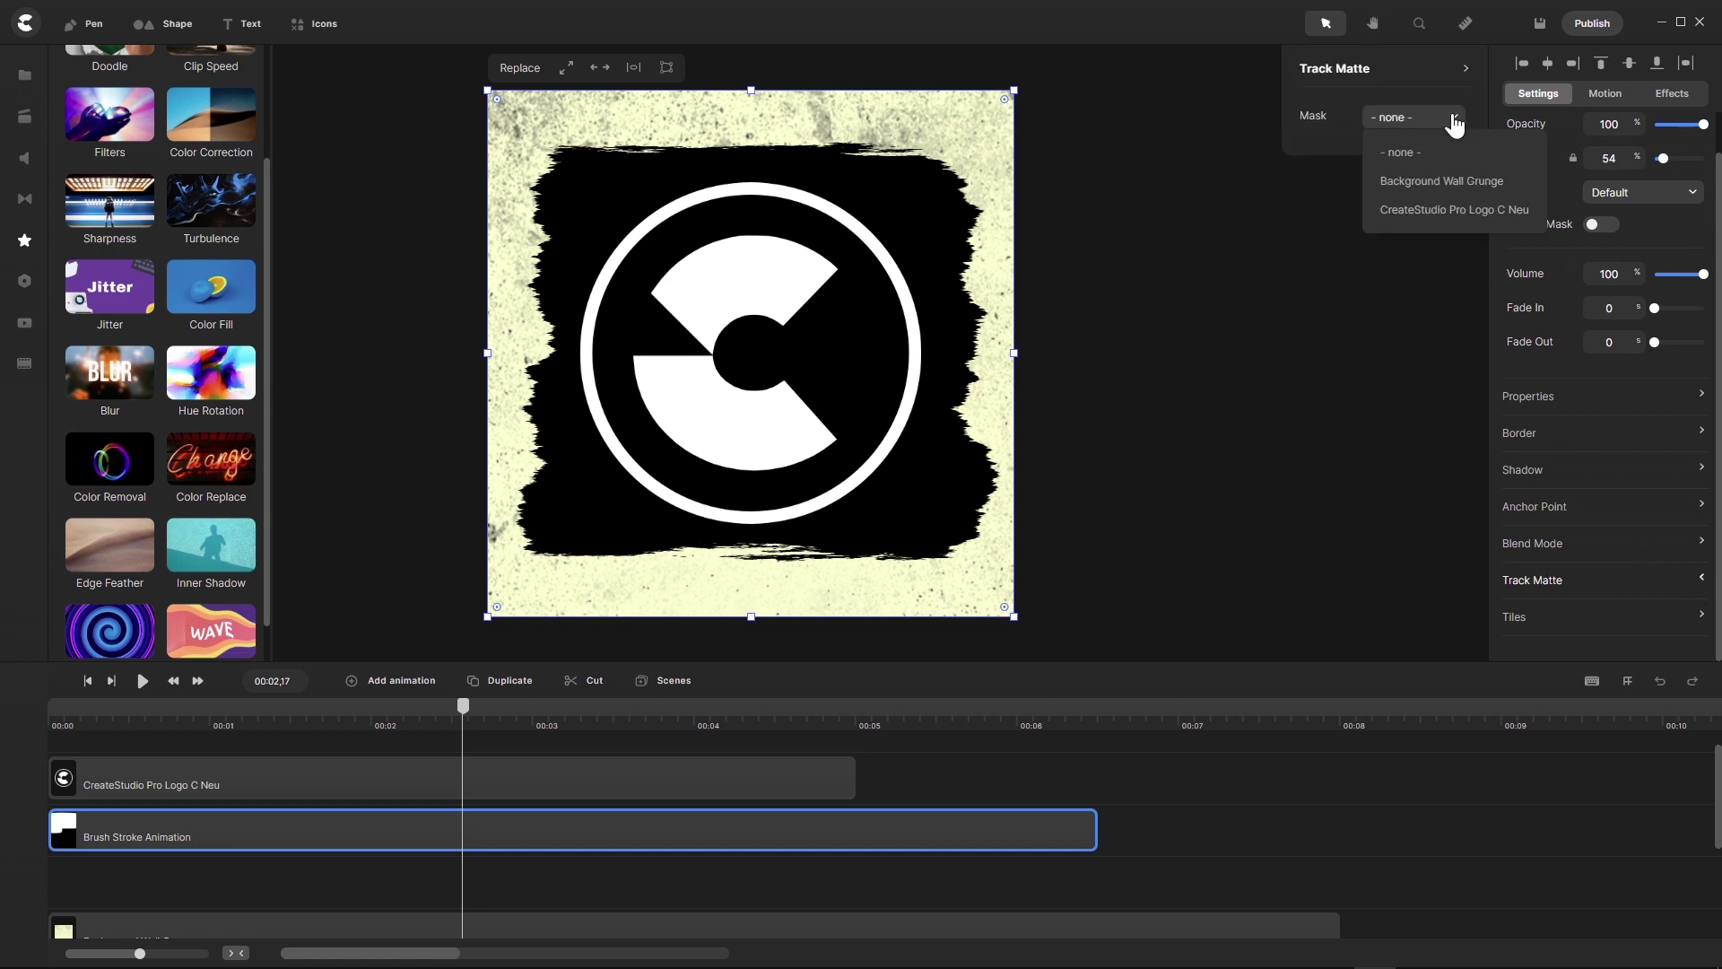
{"action": "left_click", "coordinate": [1424, 212]}
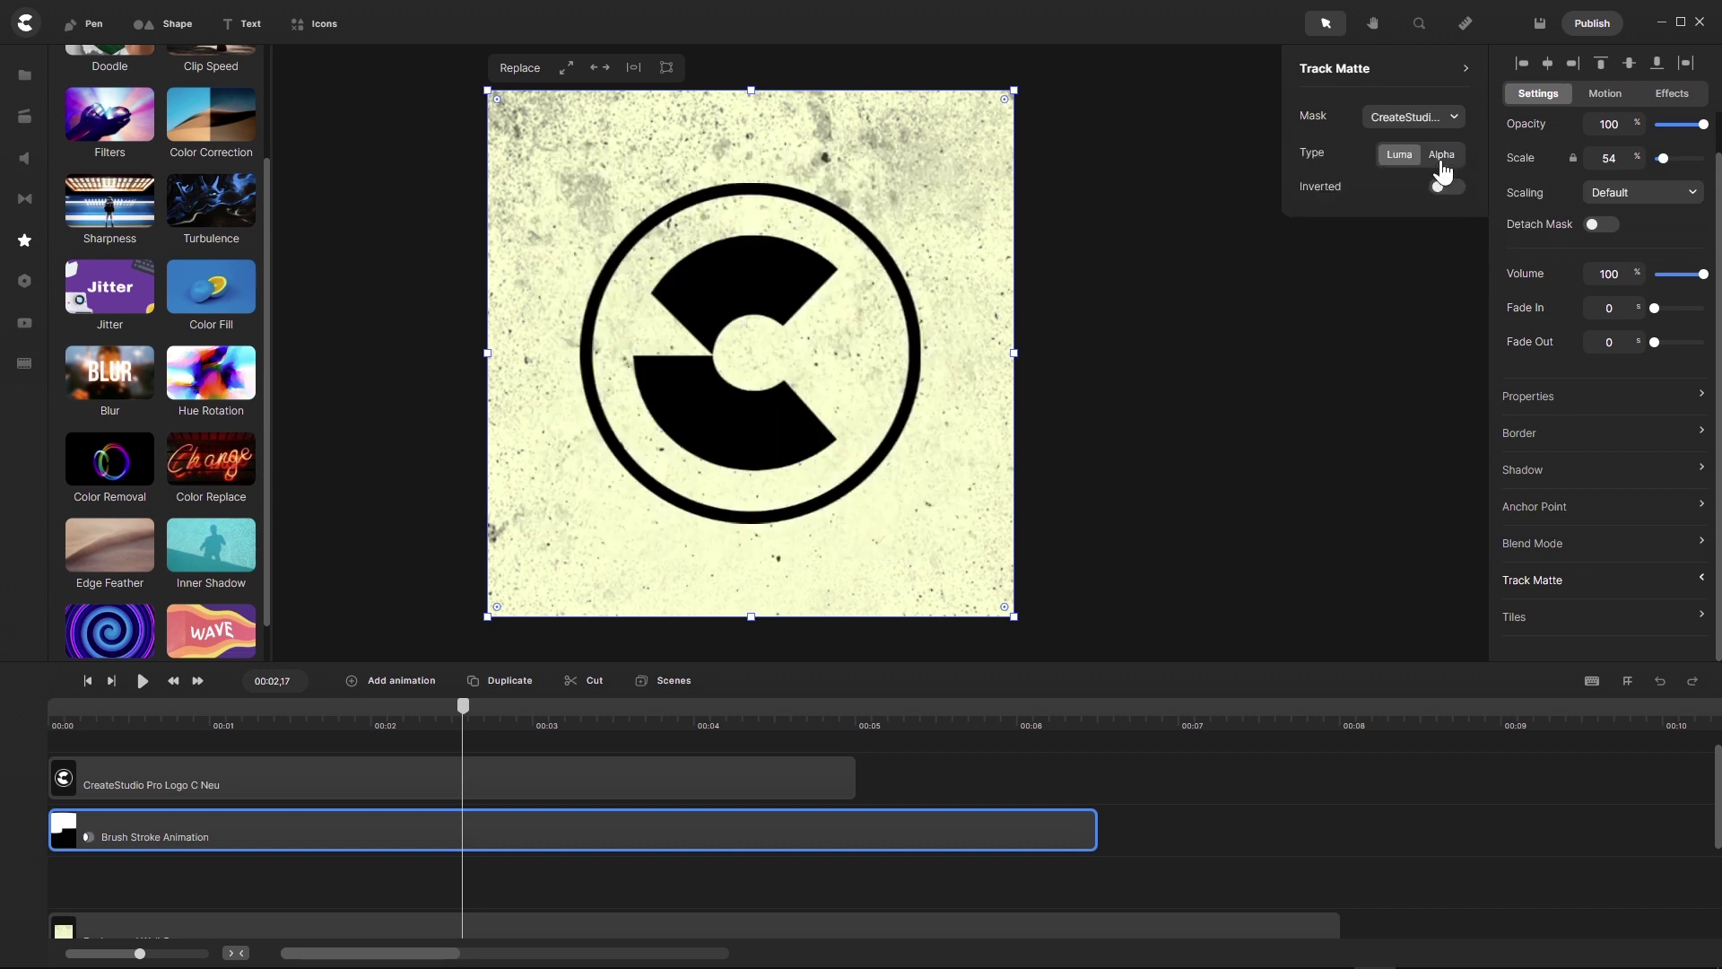
{"action": "left_click", "coordinate": [1441, 155]}
{"action": "left_click", "coordinate": [1449, 187]}
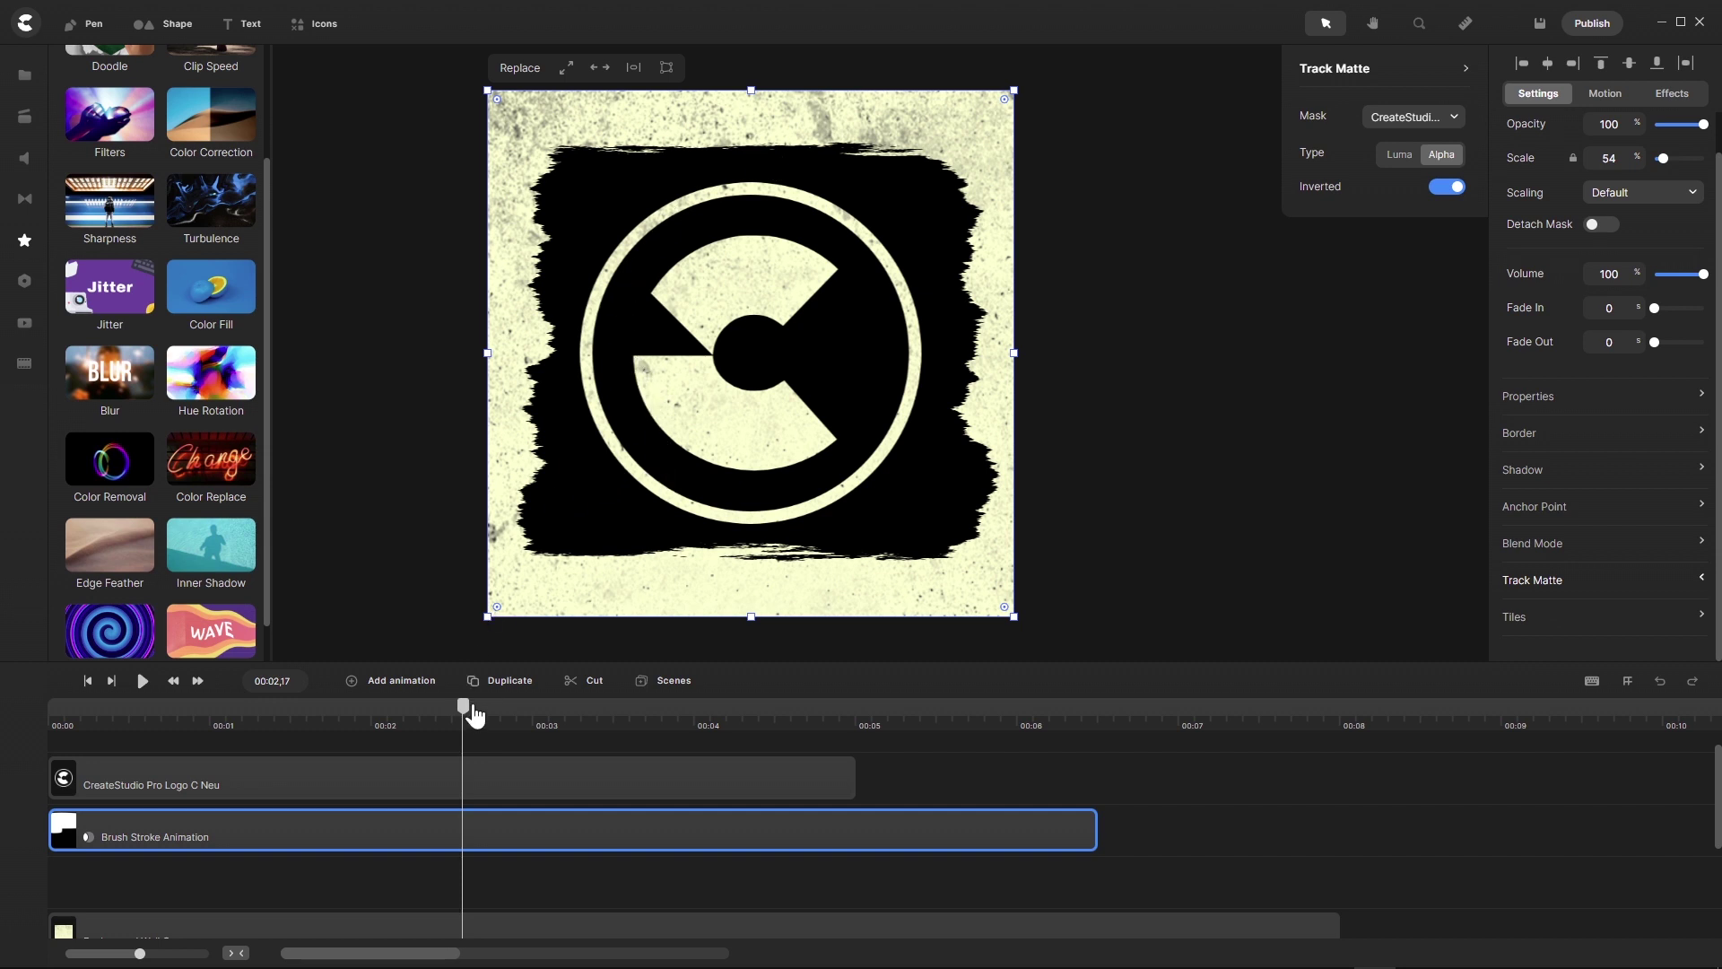
Play the animation from 00:00,00 to check the brush stroke revealing the cut-out logo
{"action": "left_click_drag", "start_coordinate": [463, 708], "coordinate": [63, 733]}
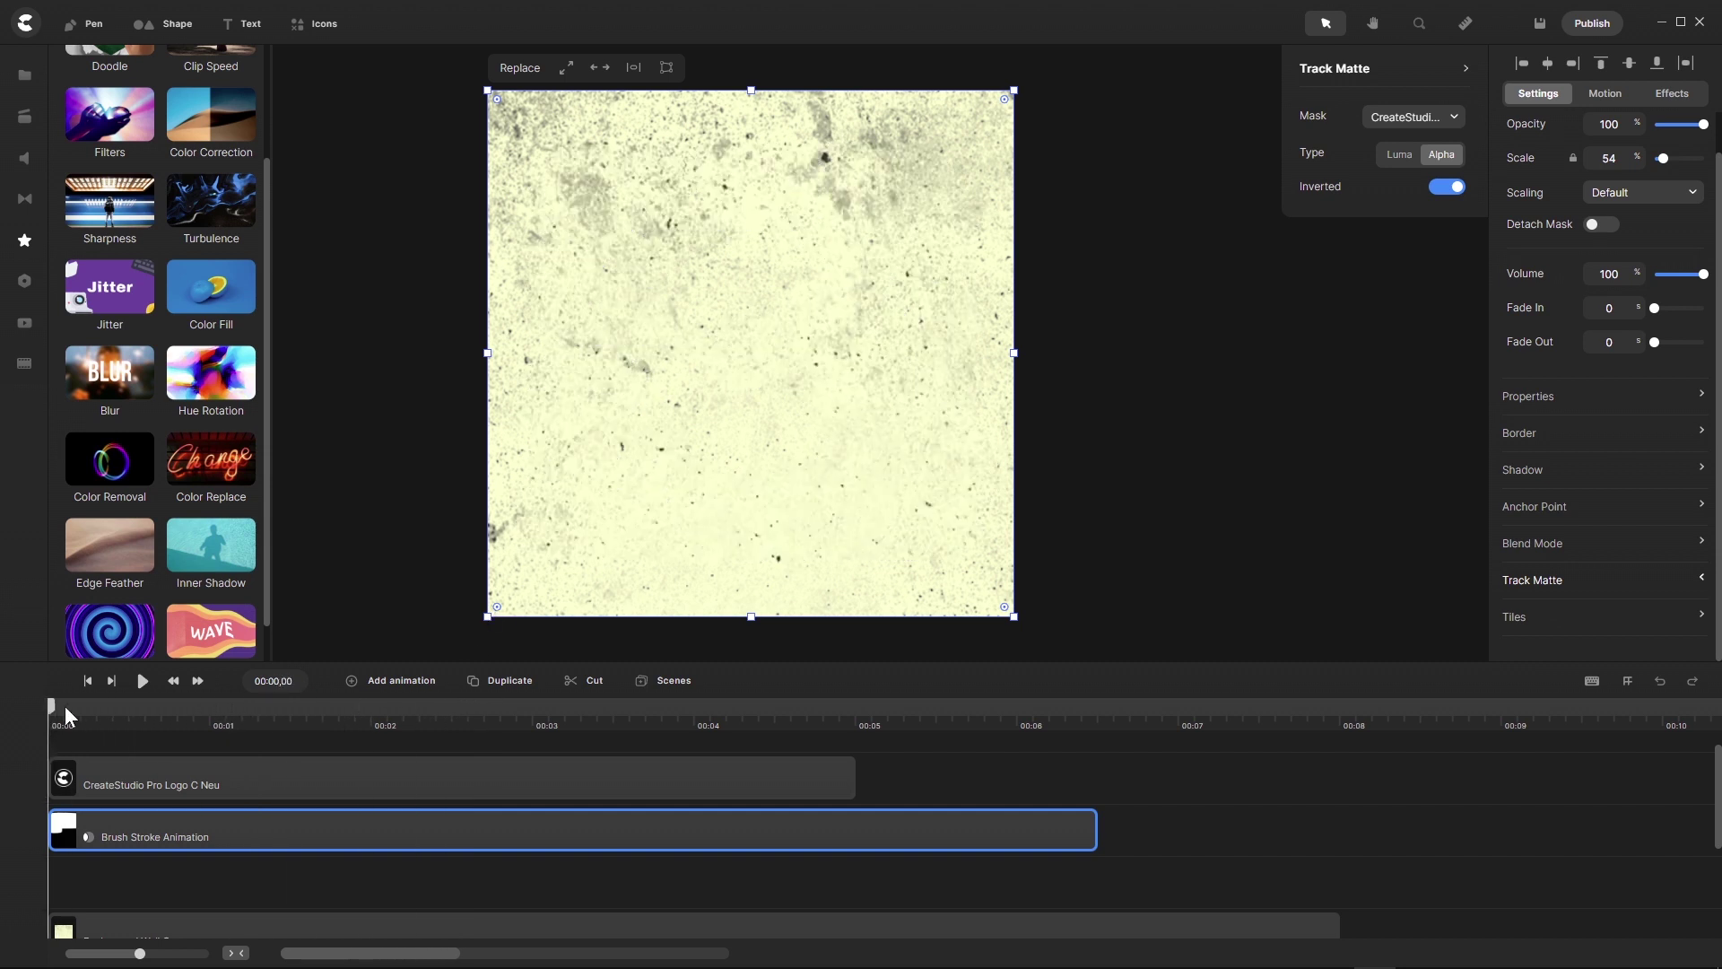
{"action": "left_click", "coordinate": [142, 681]}
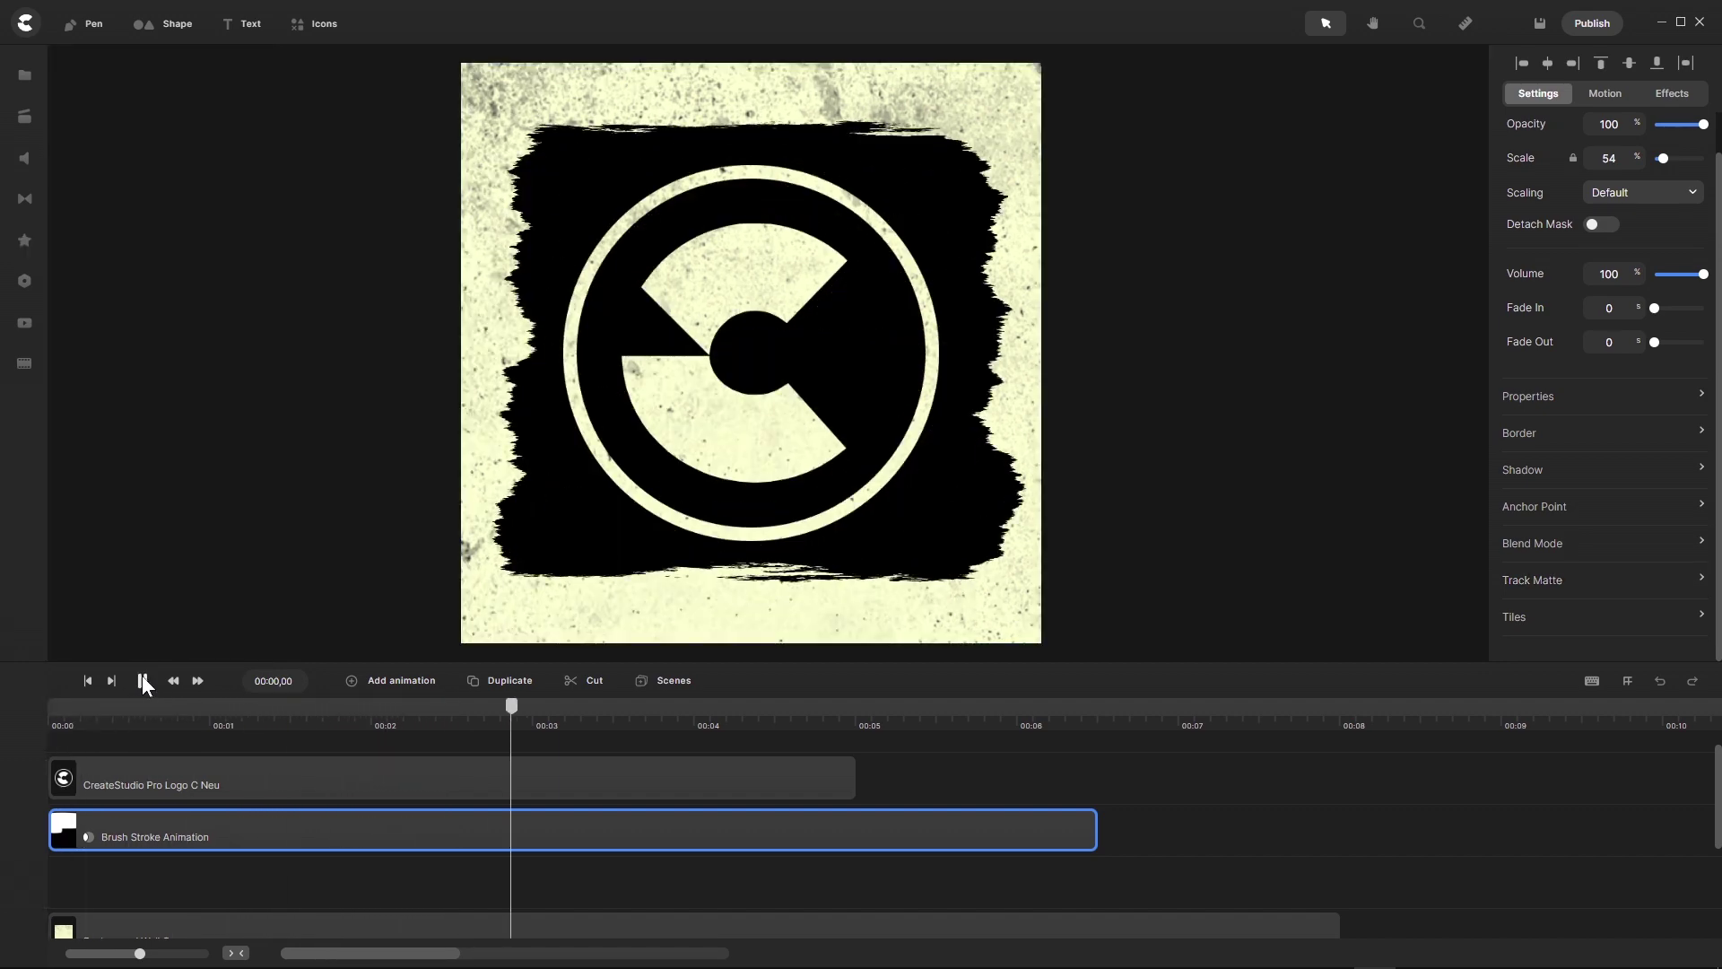
{"action": "left_click", "coordinate": [143, 680]}
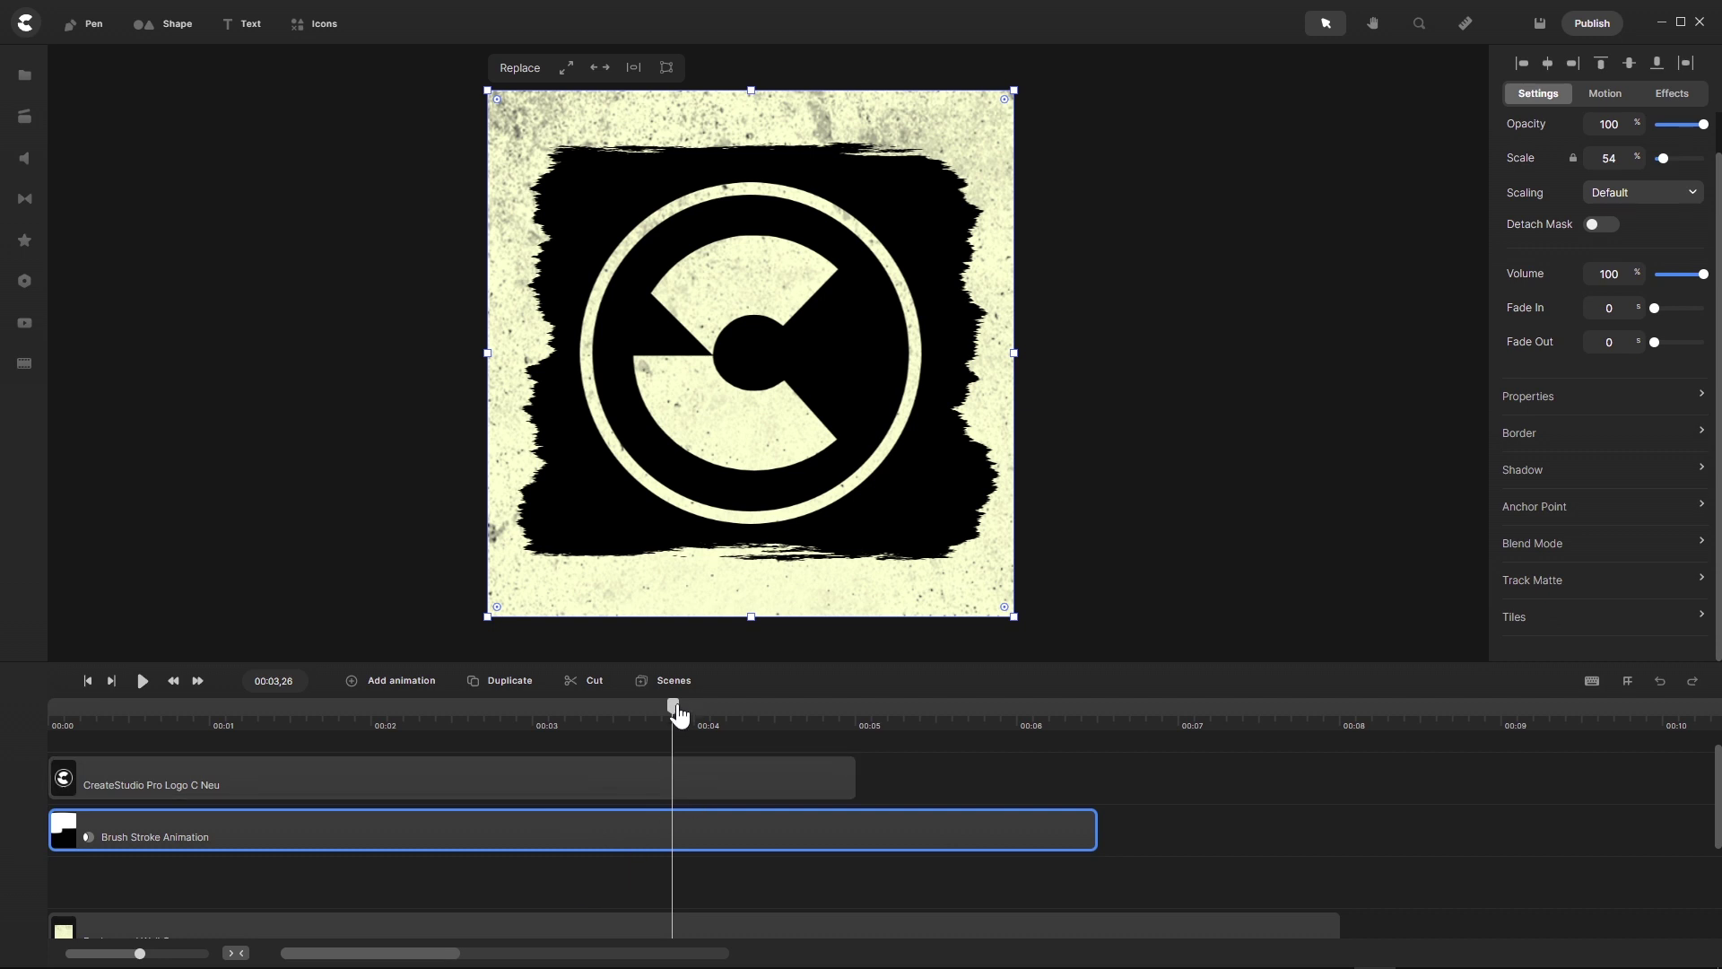
Move the playhead to 00:04,00 and add a text layer starting there
{"action": "mouse_move", "coordinate": [674, 704]}
{"action": "left_mouse_down"}
{"action": "mouse_move", "coordinate": [712, 715]}
{"action": "mouse_move", "coordinate": [695, 714]}
{"action": "left_mouse_up"}
{"action": "left_click", "coordinate": [198, 682]}
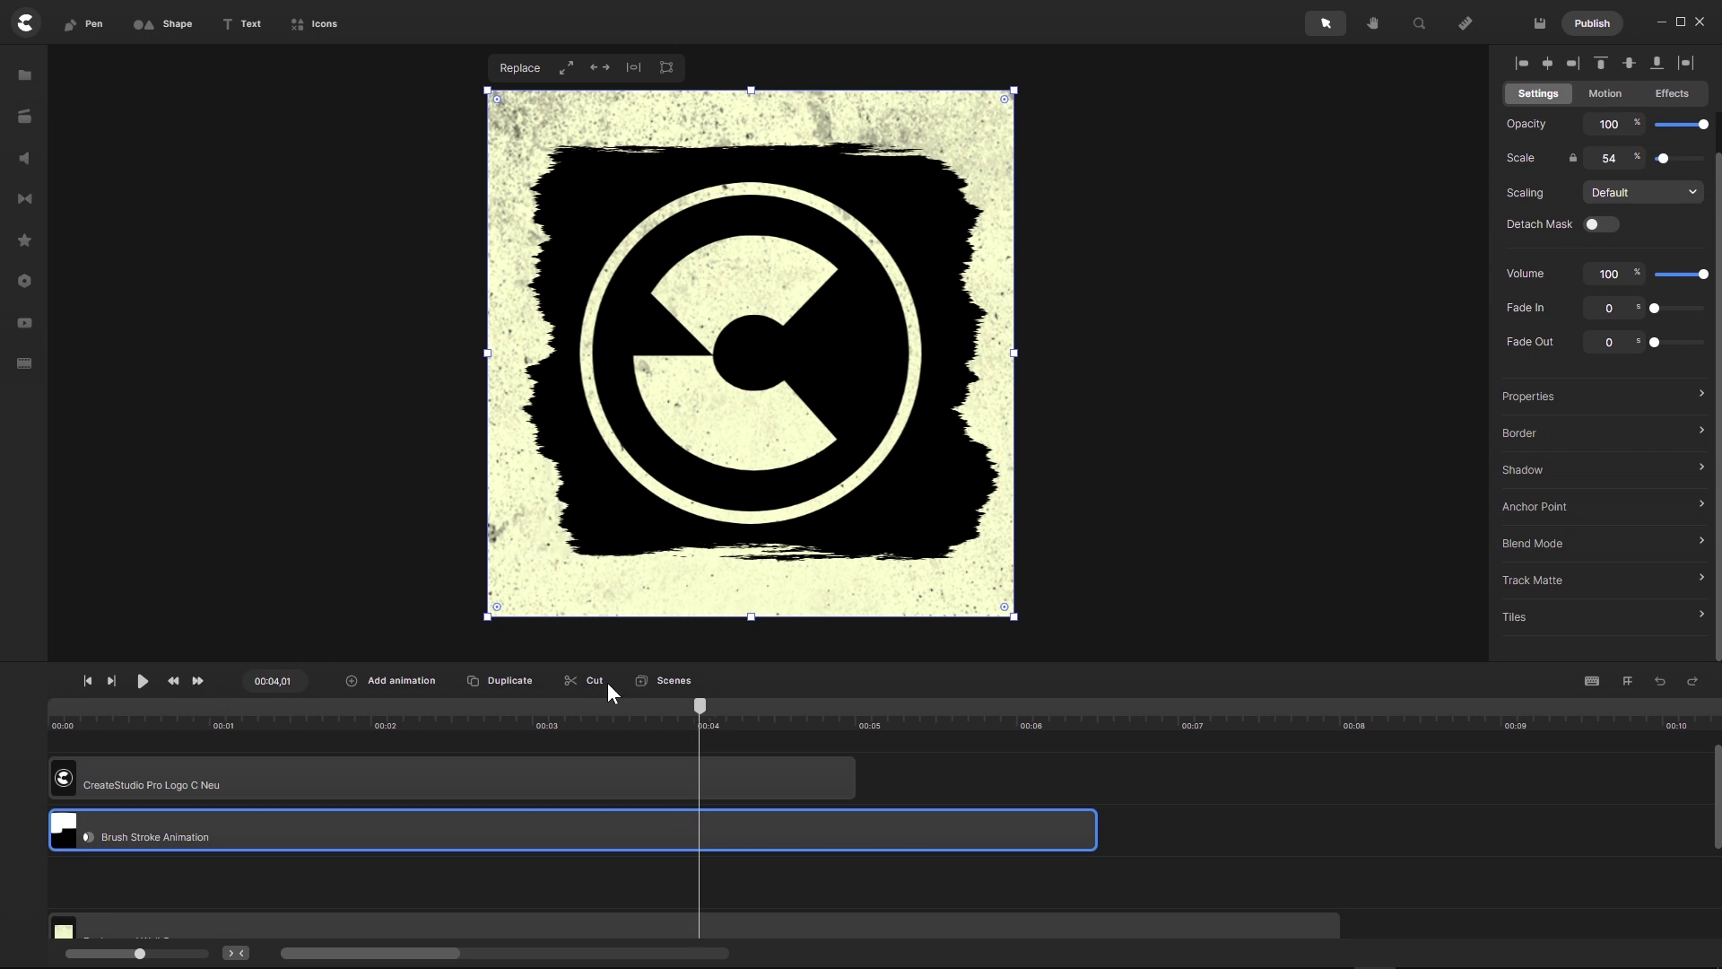
{"action": "left_click_drag", "start_coordinate": [703, 711], "coordinate": [696, 713]}
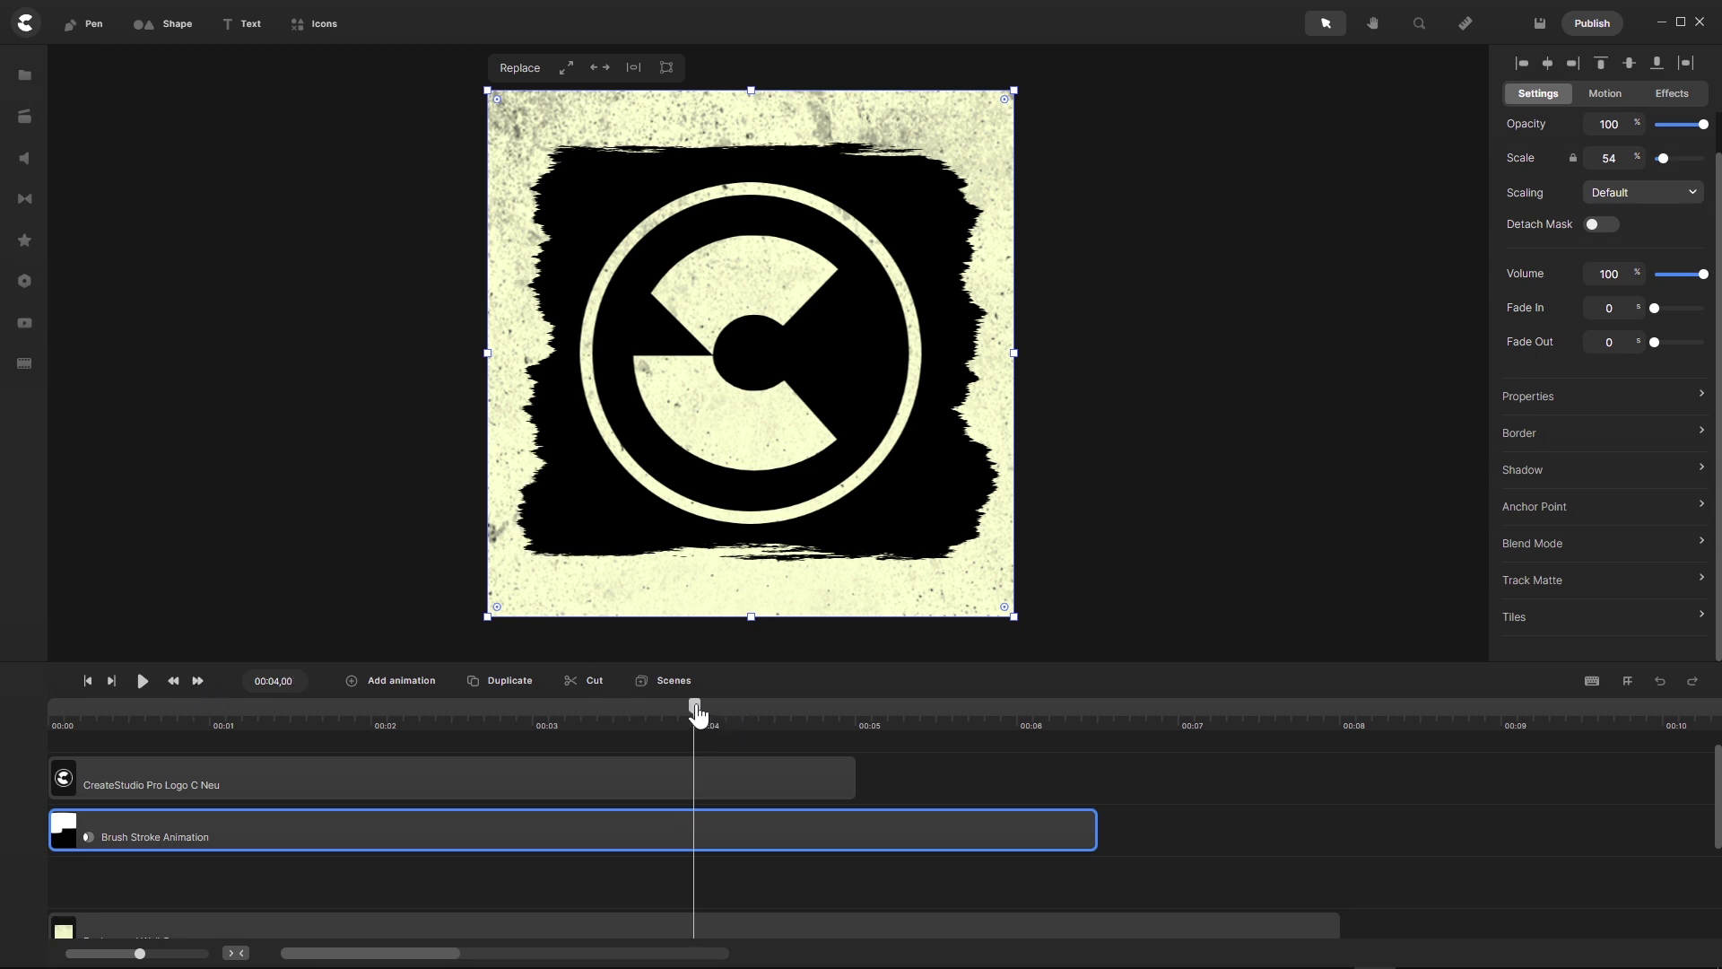
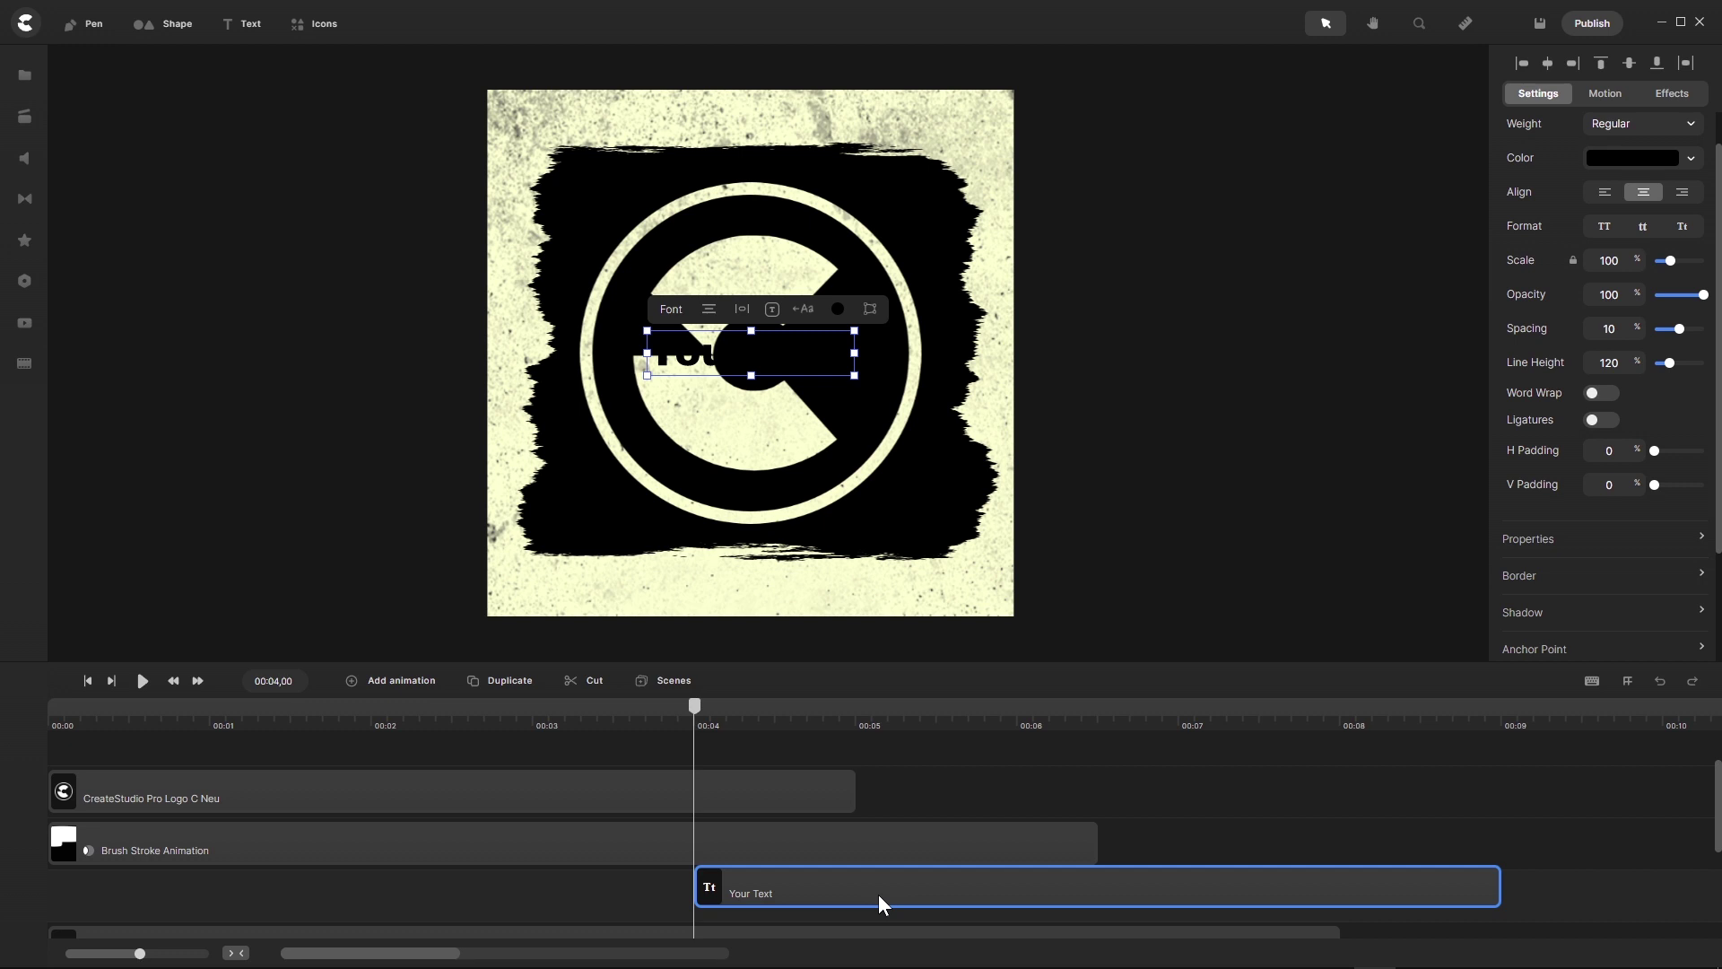
Move the text layer above the logo's layer and set its color to white (ffffff)
{"action": "left_click_drag", "start_coordinate": [879, 893], "coordinate": [879, 752]}
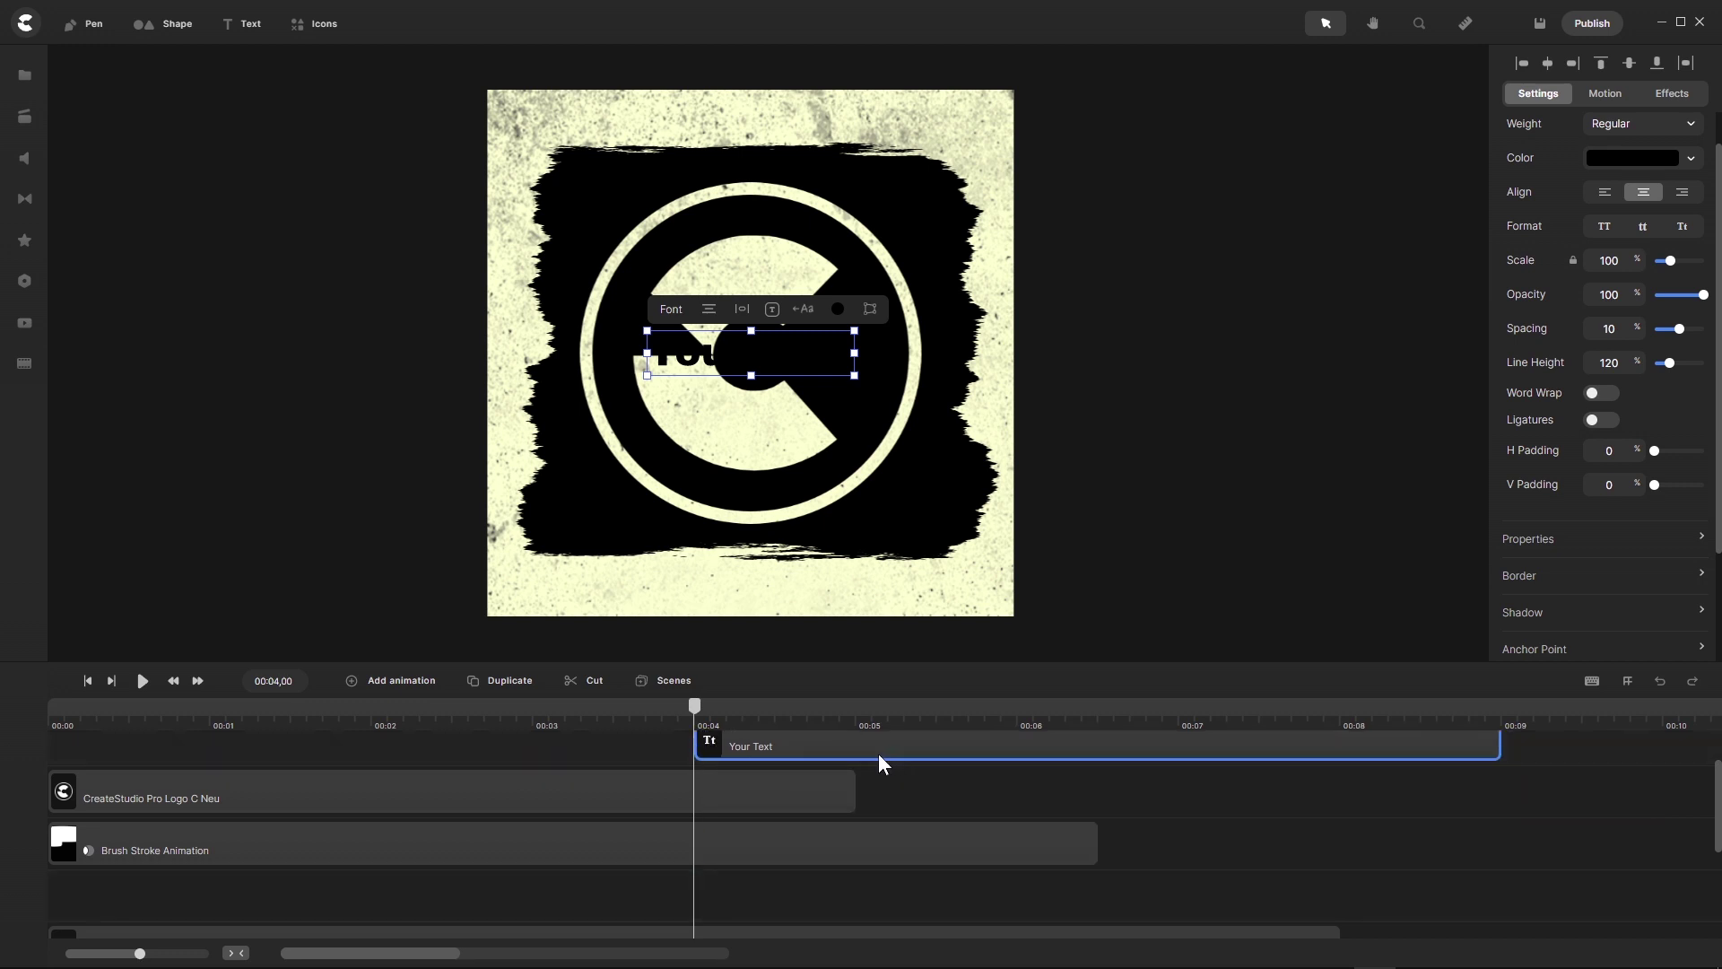
{"action": "left_click", "coordinate": [1691, 159]}
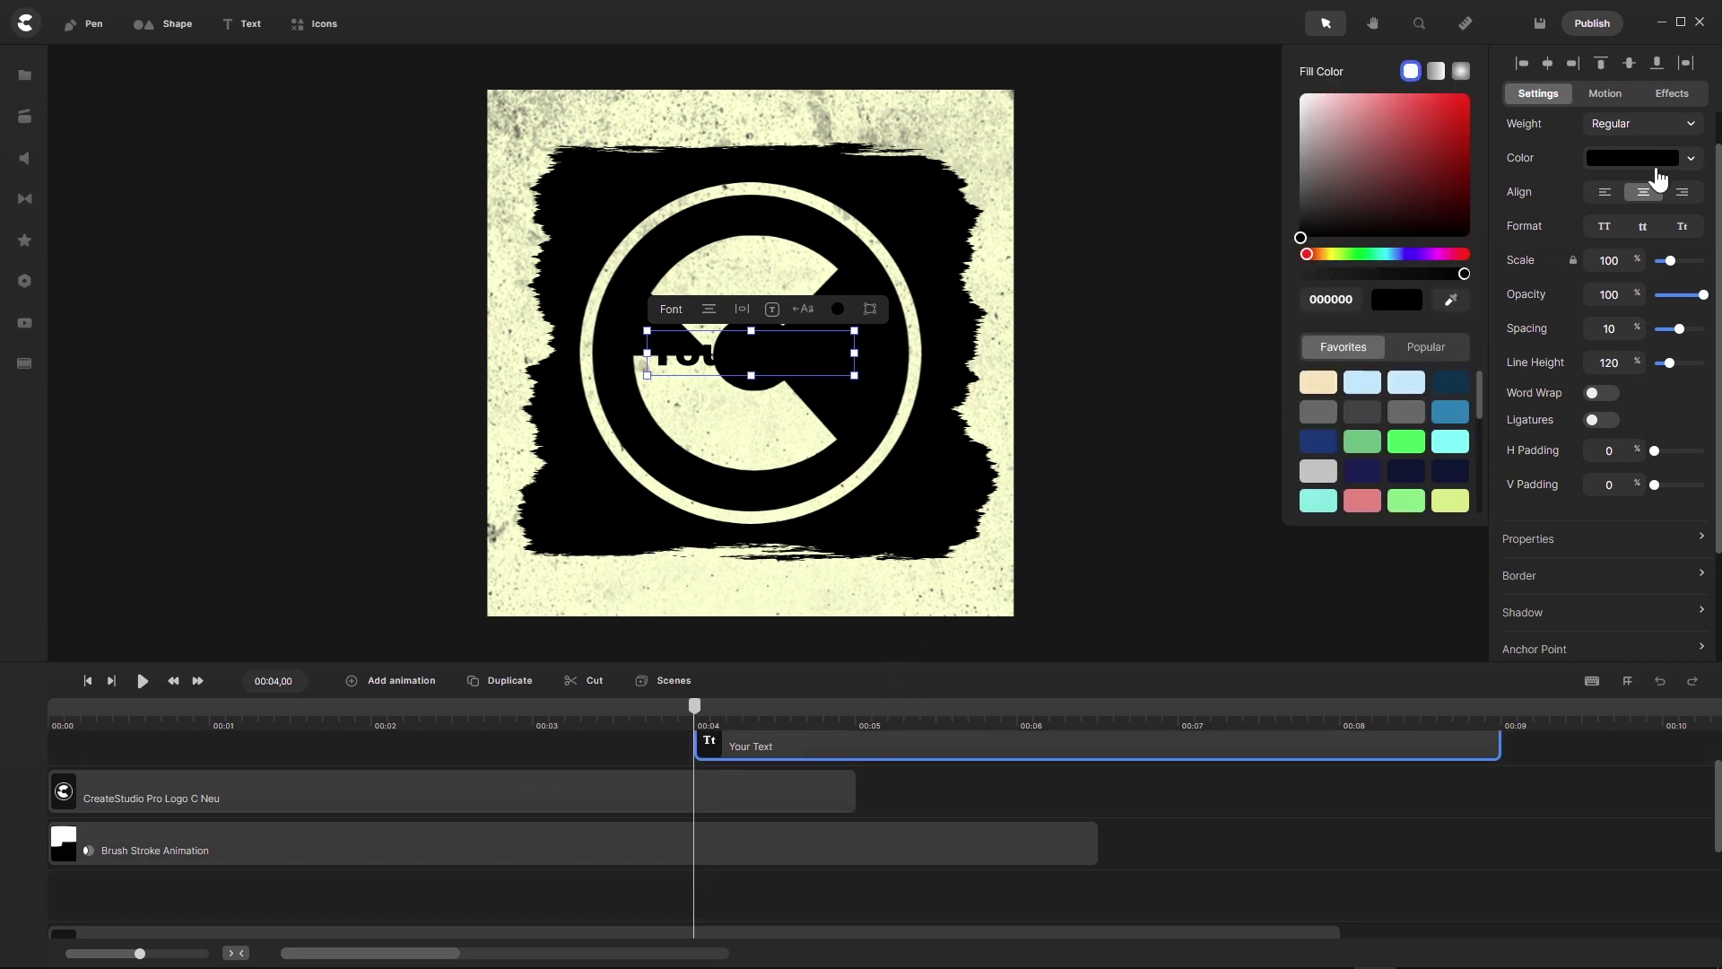
{"action": "left_click", "coordinate": [1313, 93]}
{"action": "left_click_drag", "start_coordinate": [1312, 90], "coordinate": [1263, 28]}
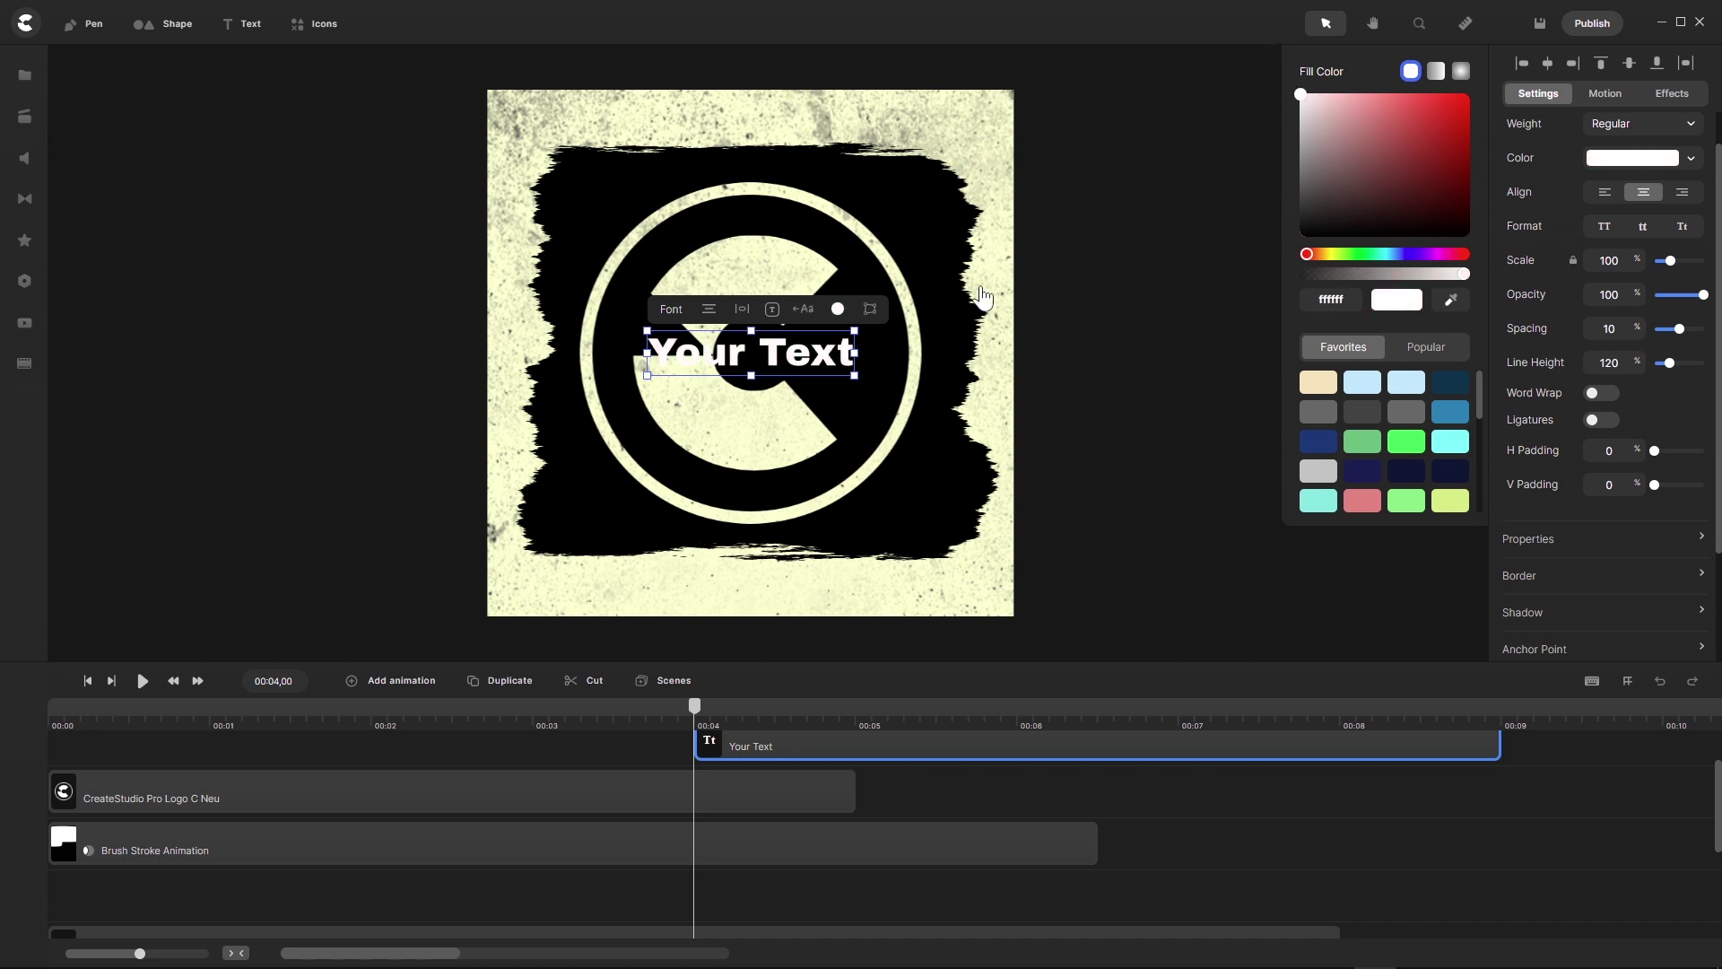
Replace the placeholder text with "createstudio.com"
{"action": "double_click", "coordinate": [772, 356]}
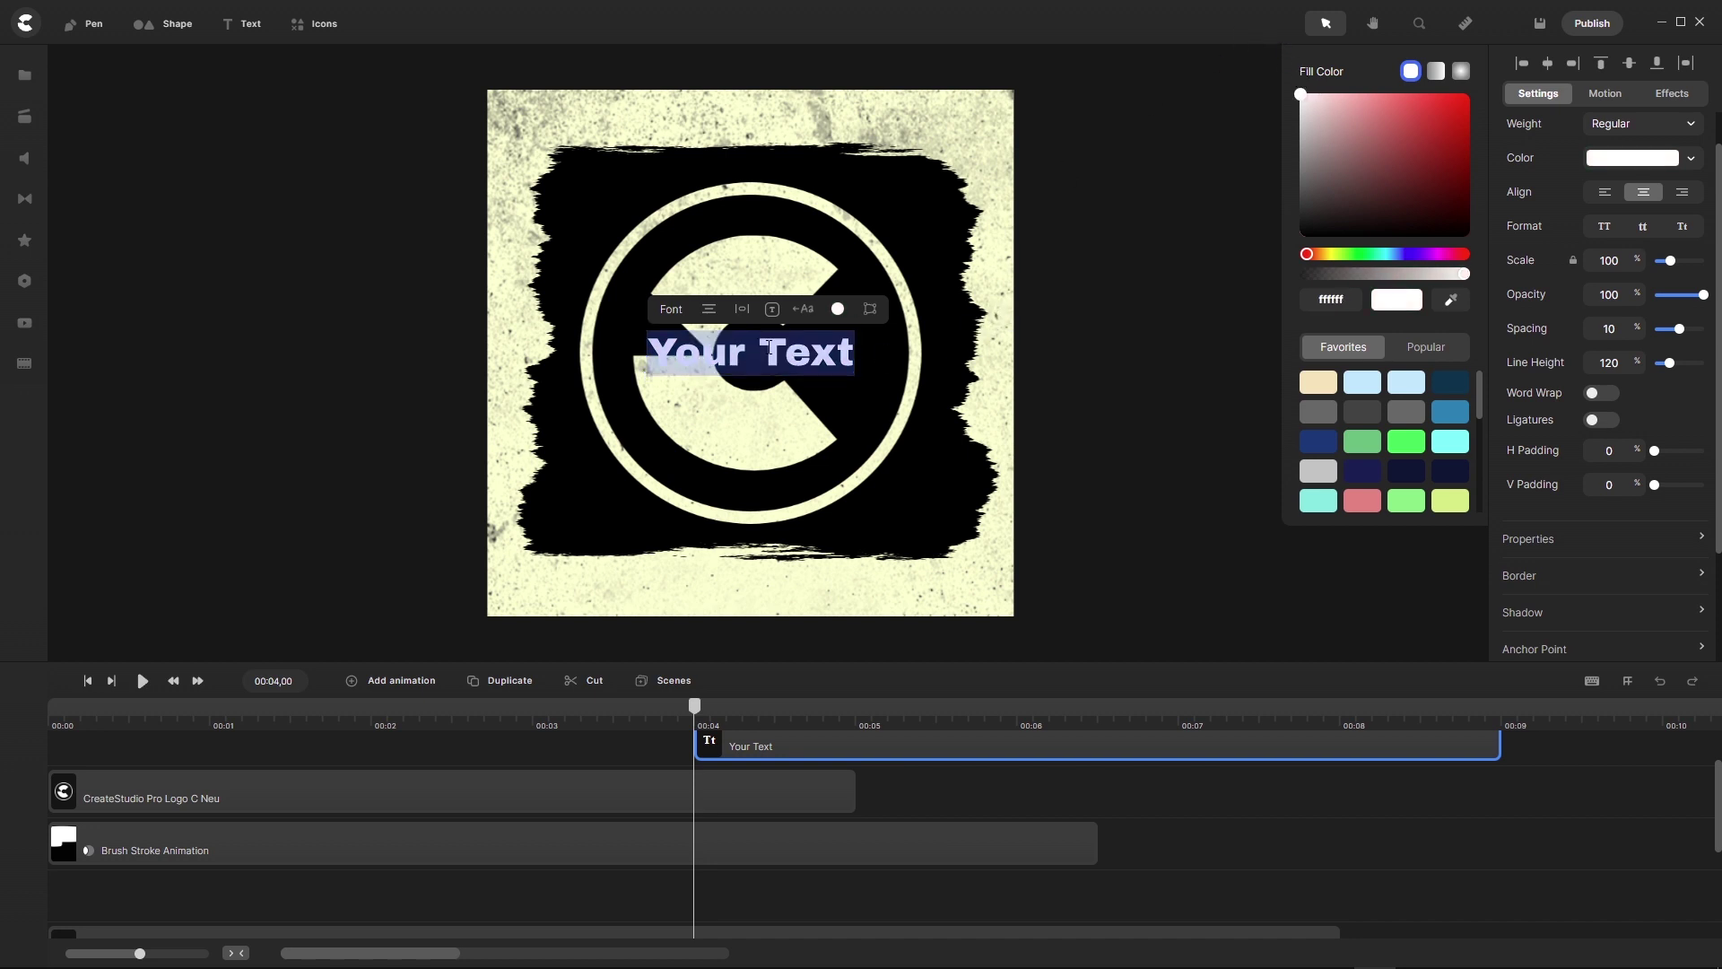
{"action": "type", "text": "cr"}
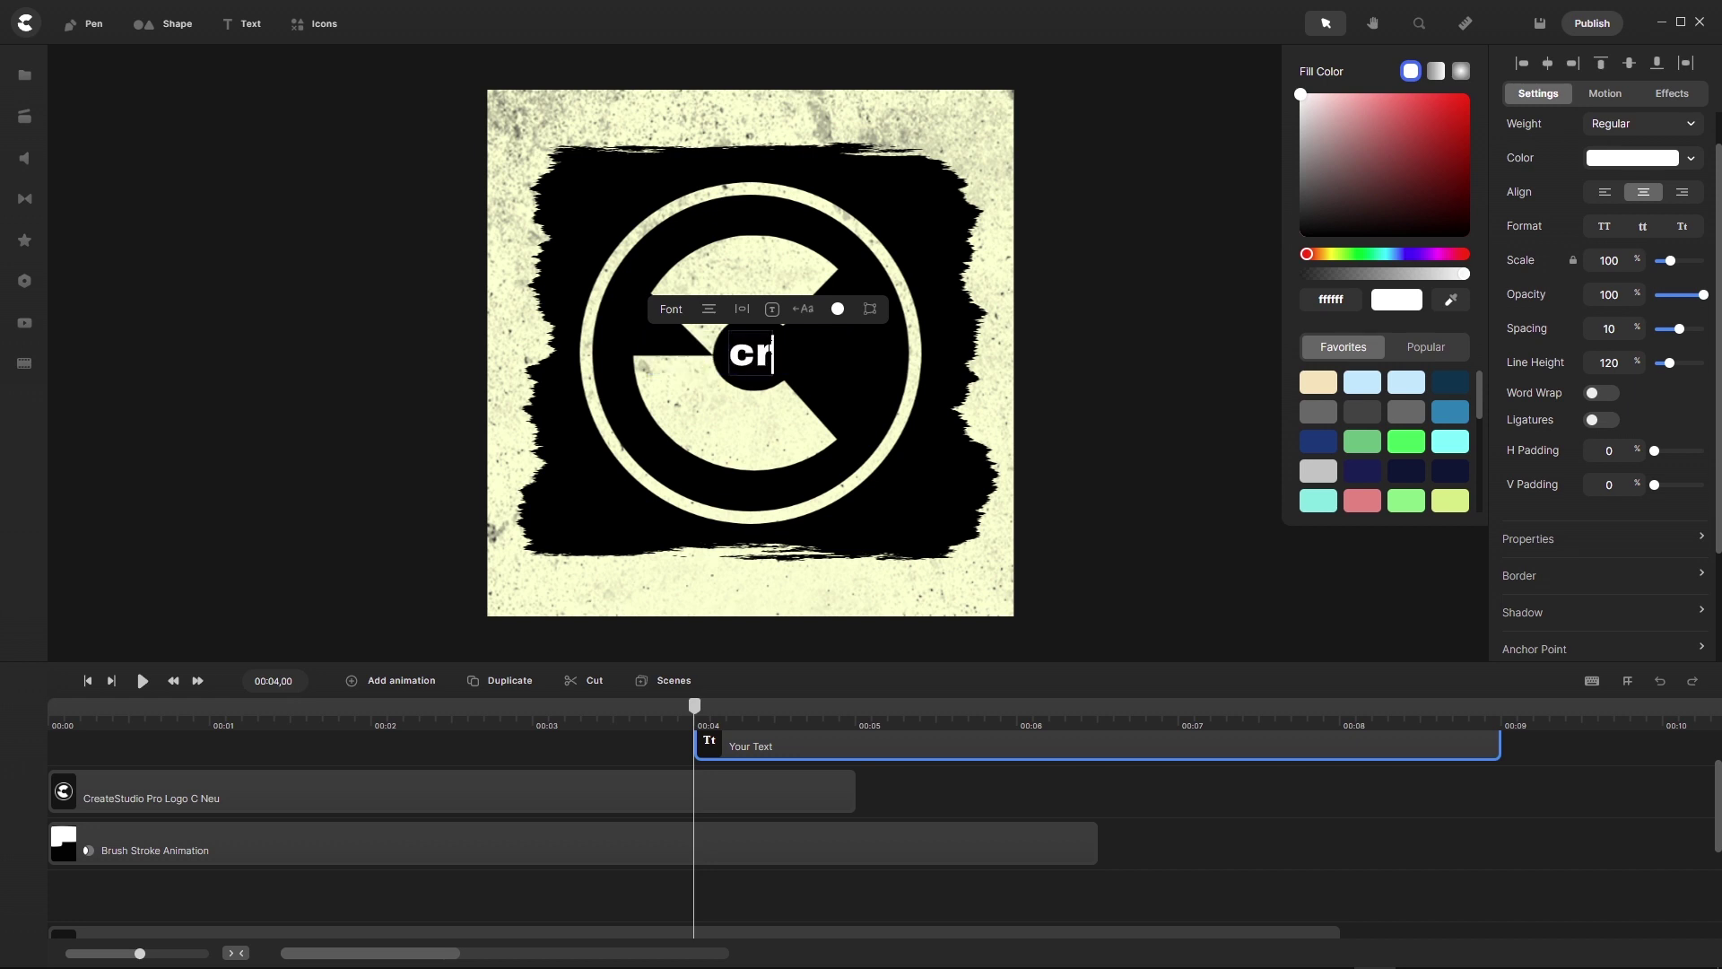
{"action": "type", "text": "eatestudio"}
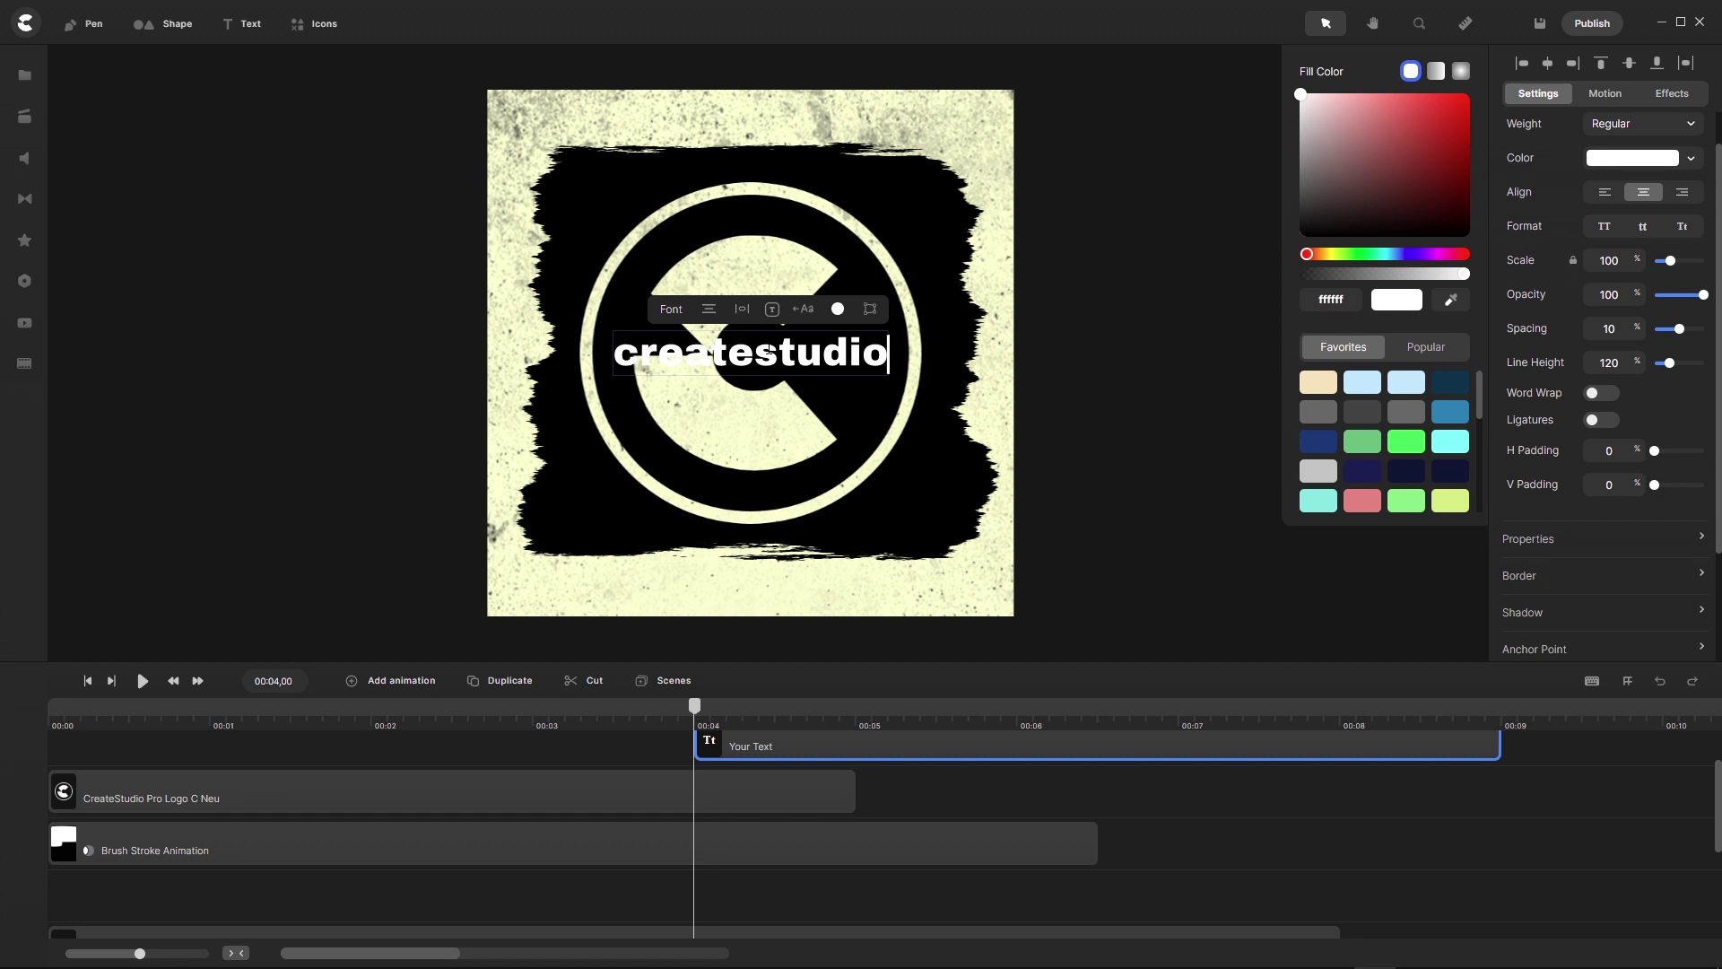
{"action": "type", "text": ".co"}
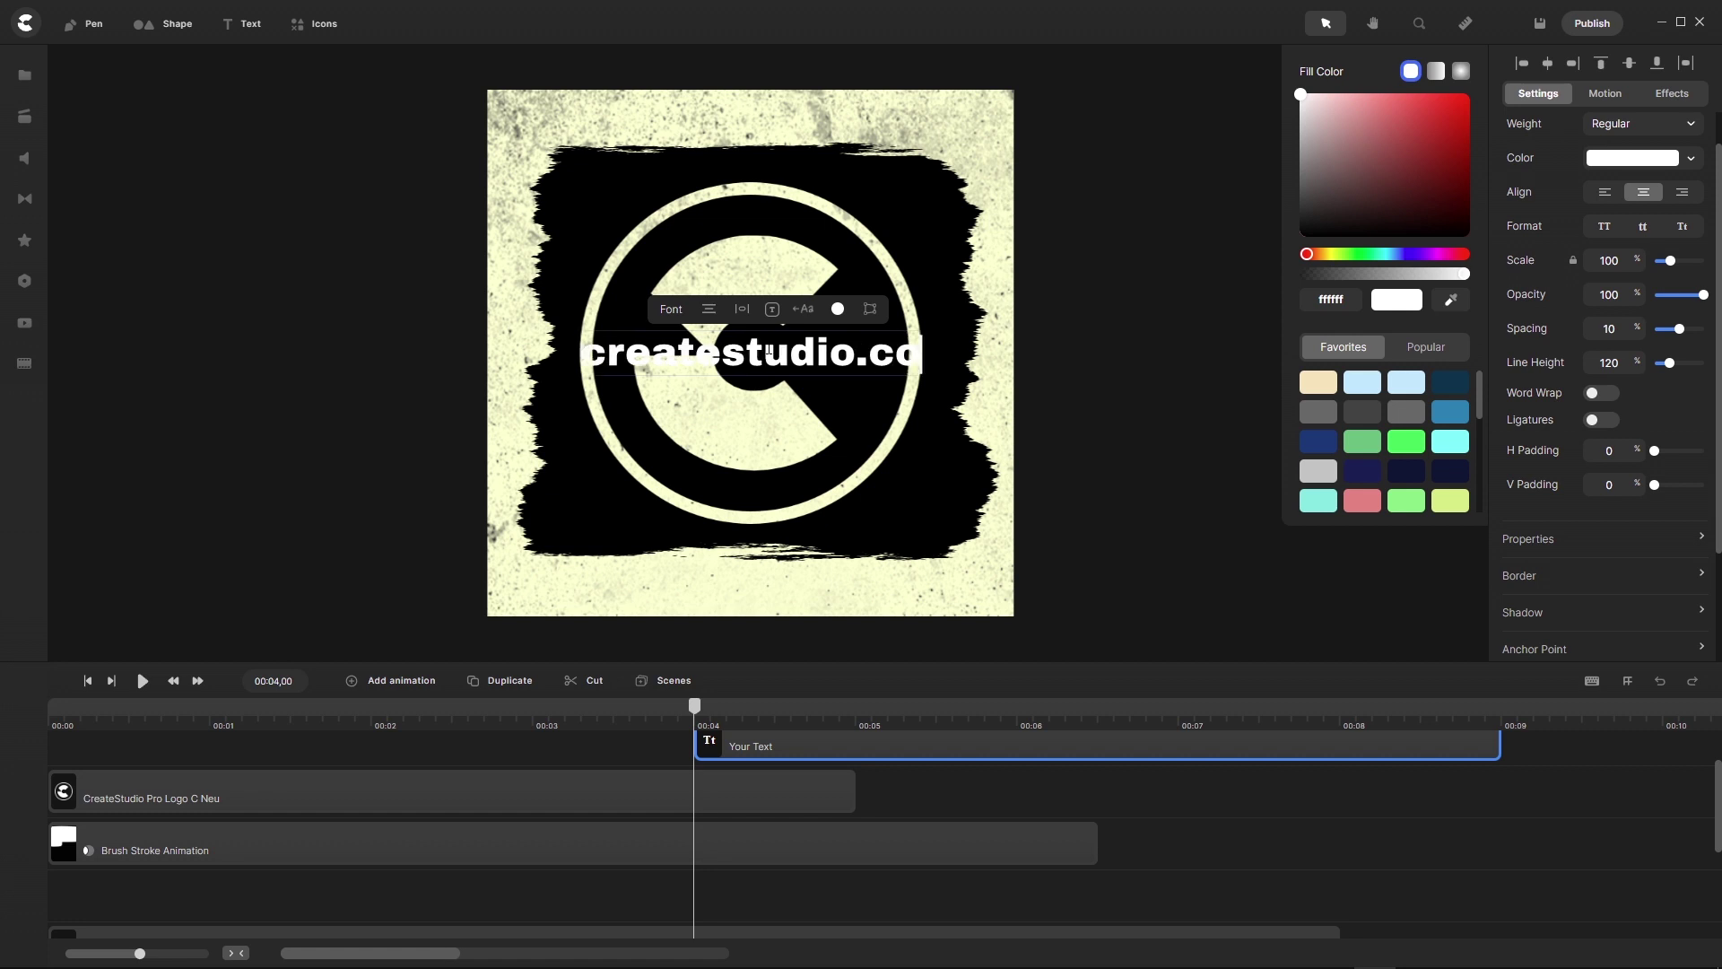
{"action": "type", "text": "m"}
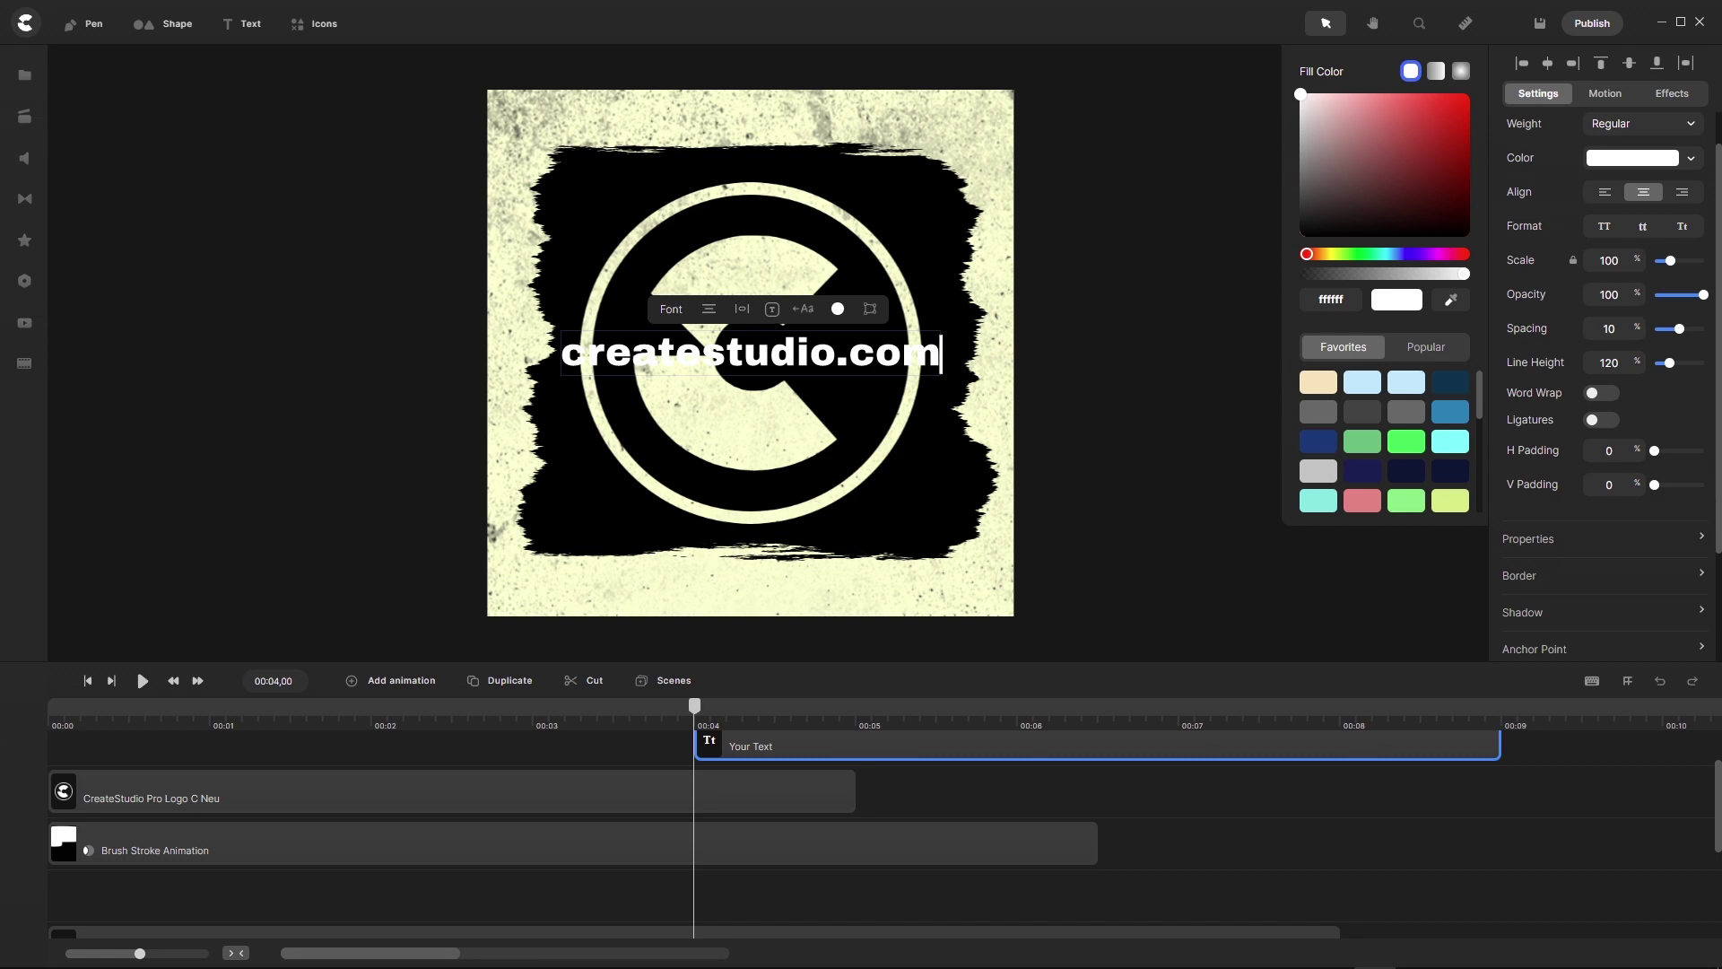
{"action": "scroll", "coordinate": [710, 343], "scroll_direction": "up", "scroll_amount": 2}
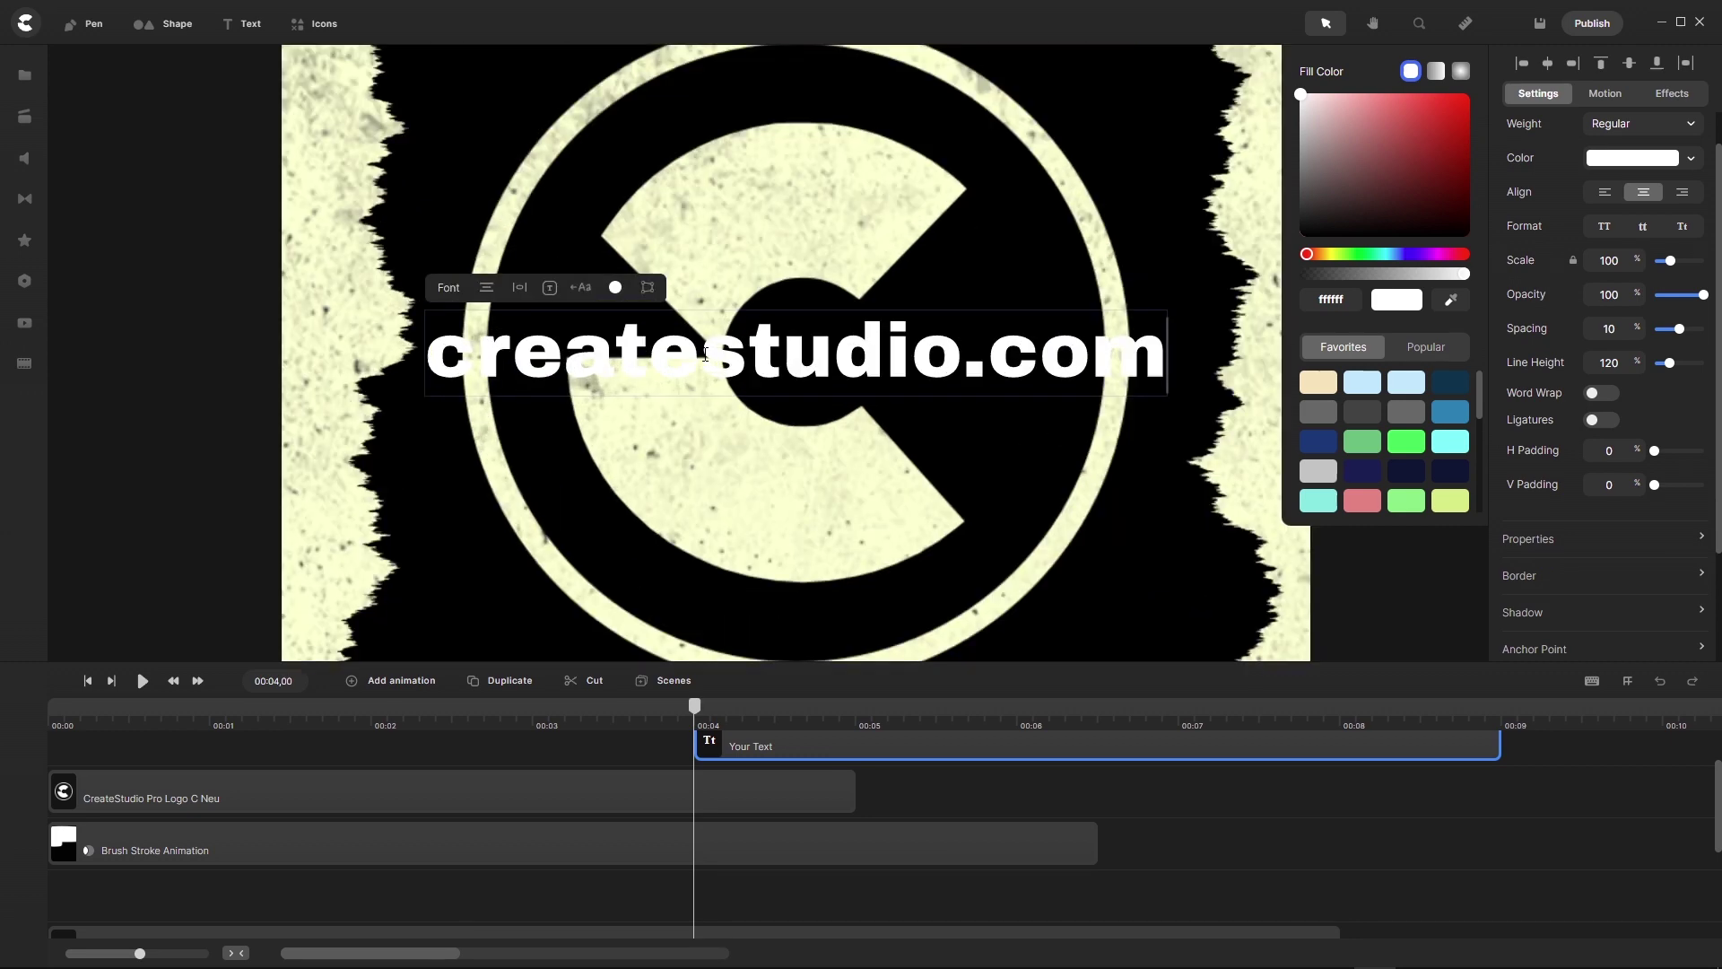
{"action": "scroll", "coordinate": [707, 355], "scroll_direction": "down", "scroll_amount": 2}
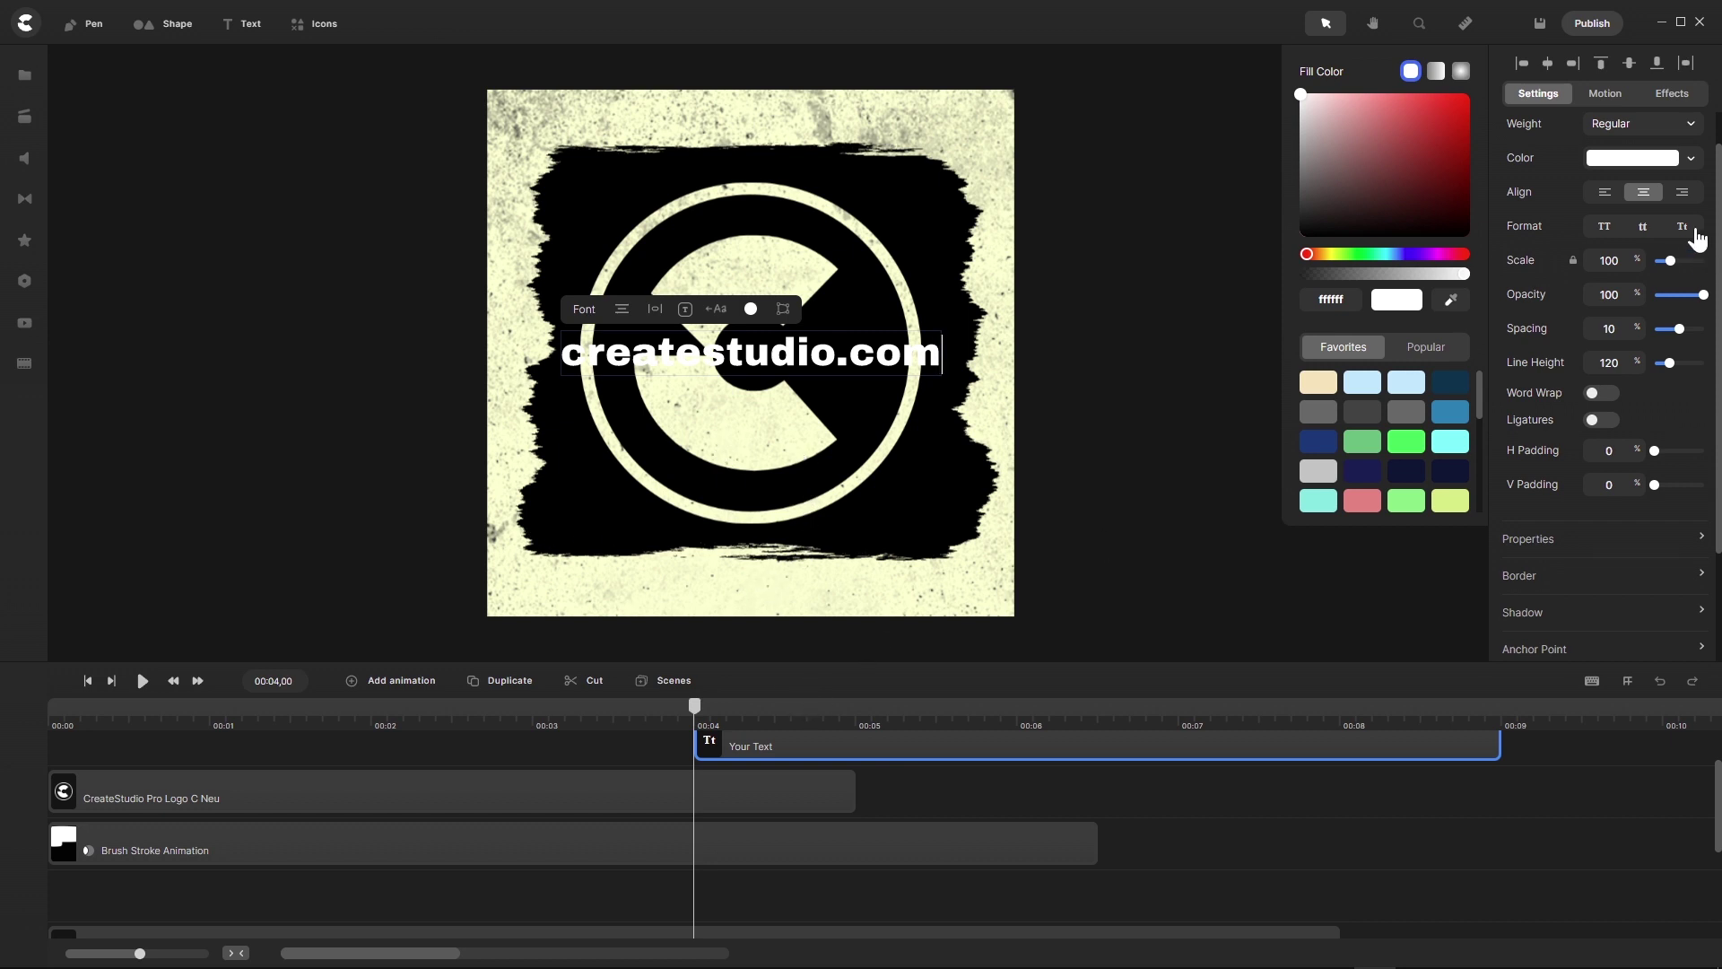
Set the createstudio.com text color to black (000000) and move its layer between the Brush Stroke Animation and the Background Wall Grunge
{"action": "left_click", "coordinate": [1600, 159]}
{"action": "left_click", "coordinate": [1599, 159]}
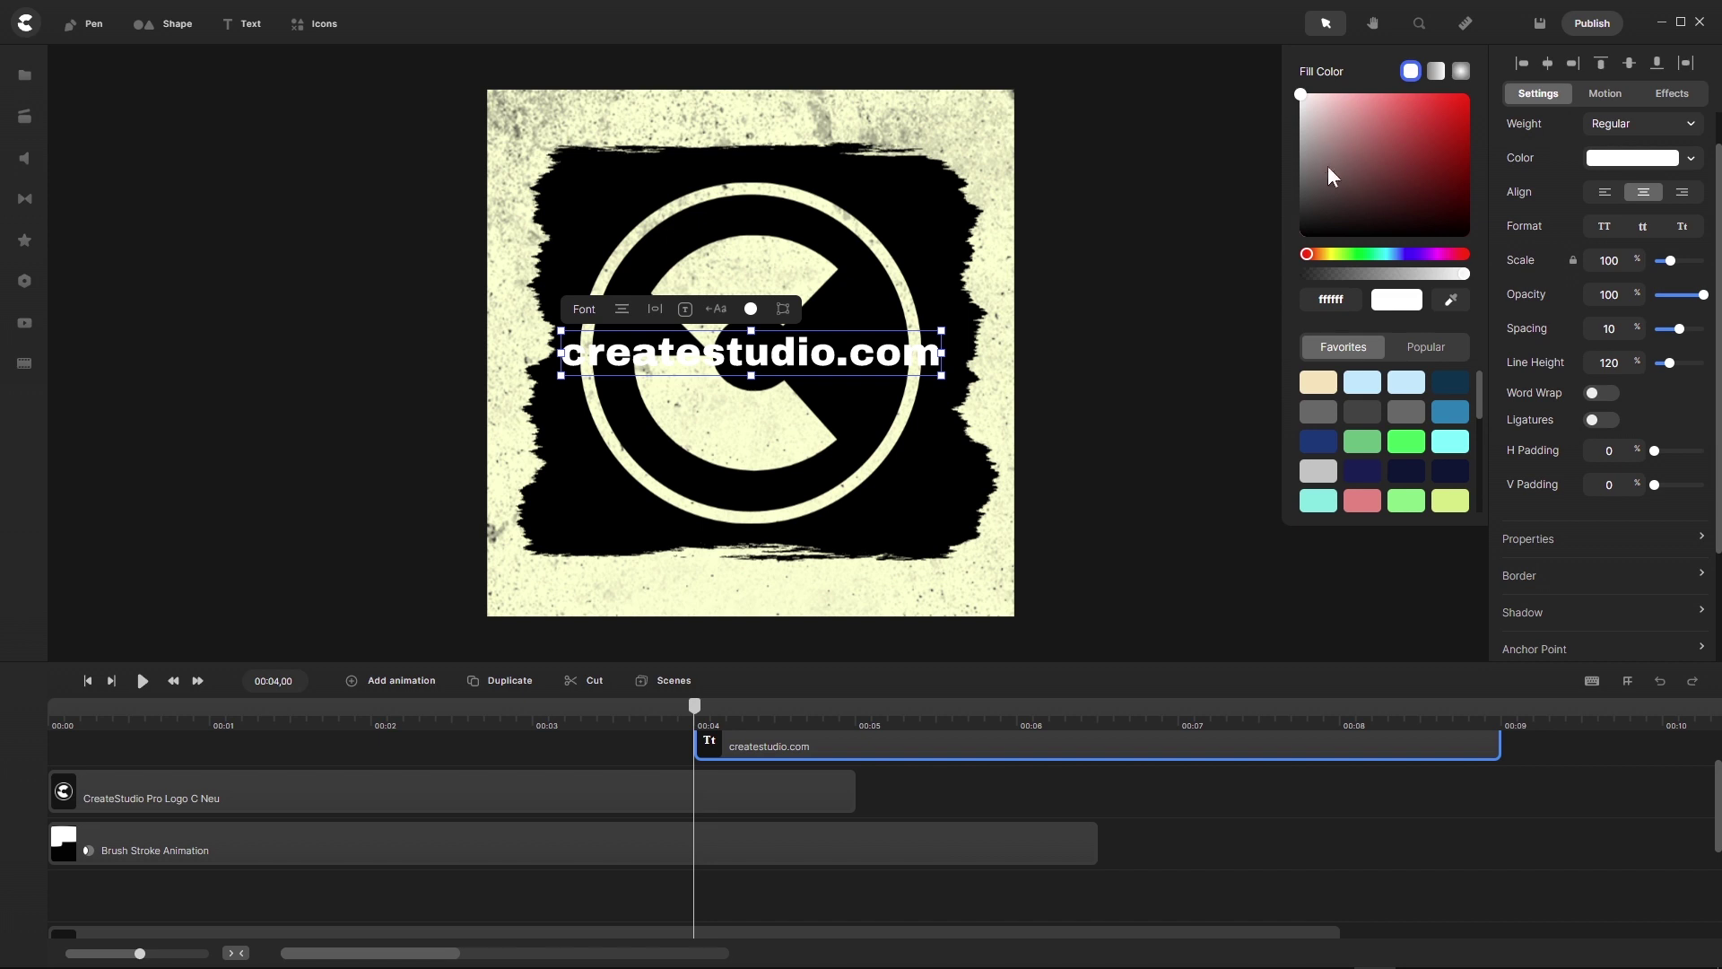
{"action": "left_click_drag", "start_coordinate": [1328, 196], "coordinate": [1273, 277]}
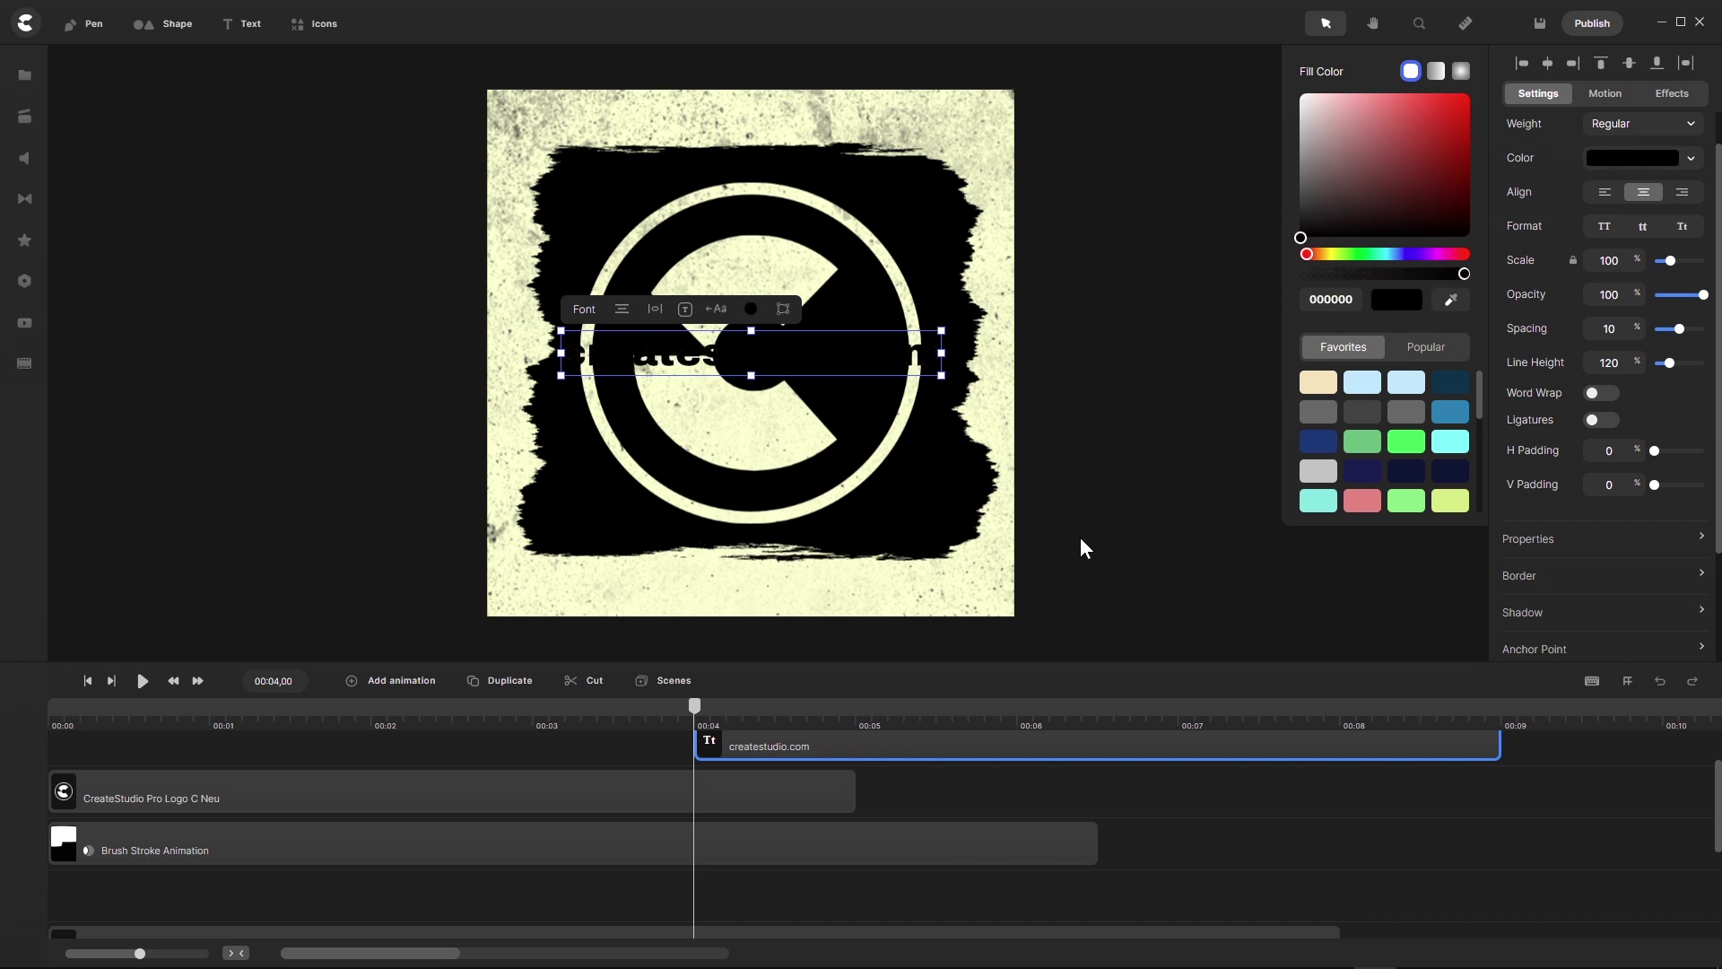
{"action": "left_click_drag", "start_coordinate": [845, 754], "coordinate": [845, 922]}
{"action": "scroll", "coordinate": [995, 762], "scroll_direction": "down", "scroll_amount": 1}
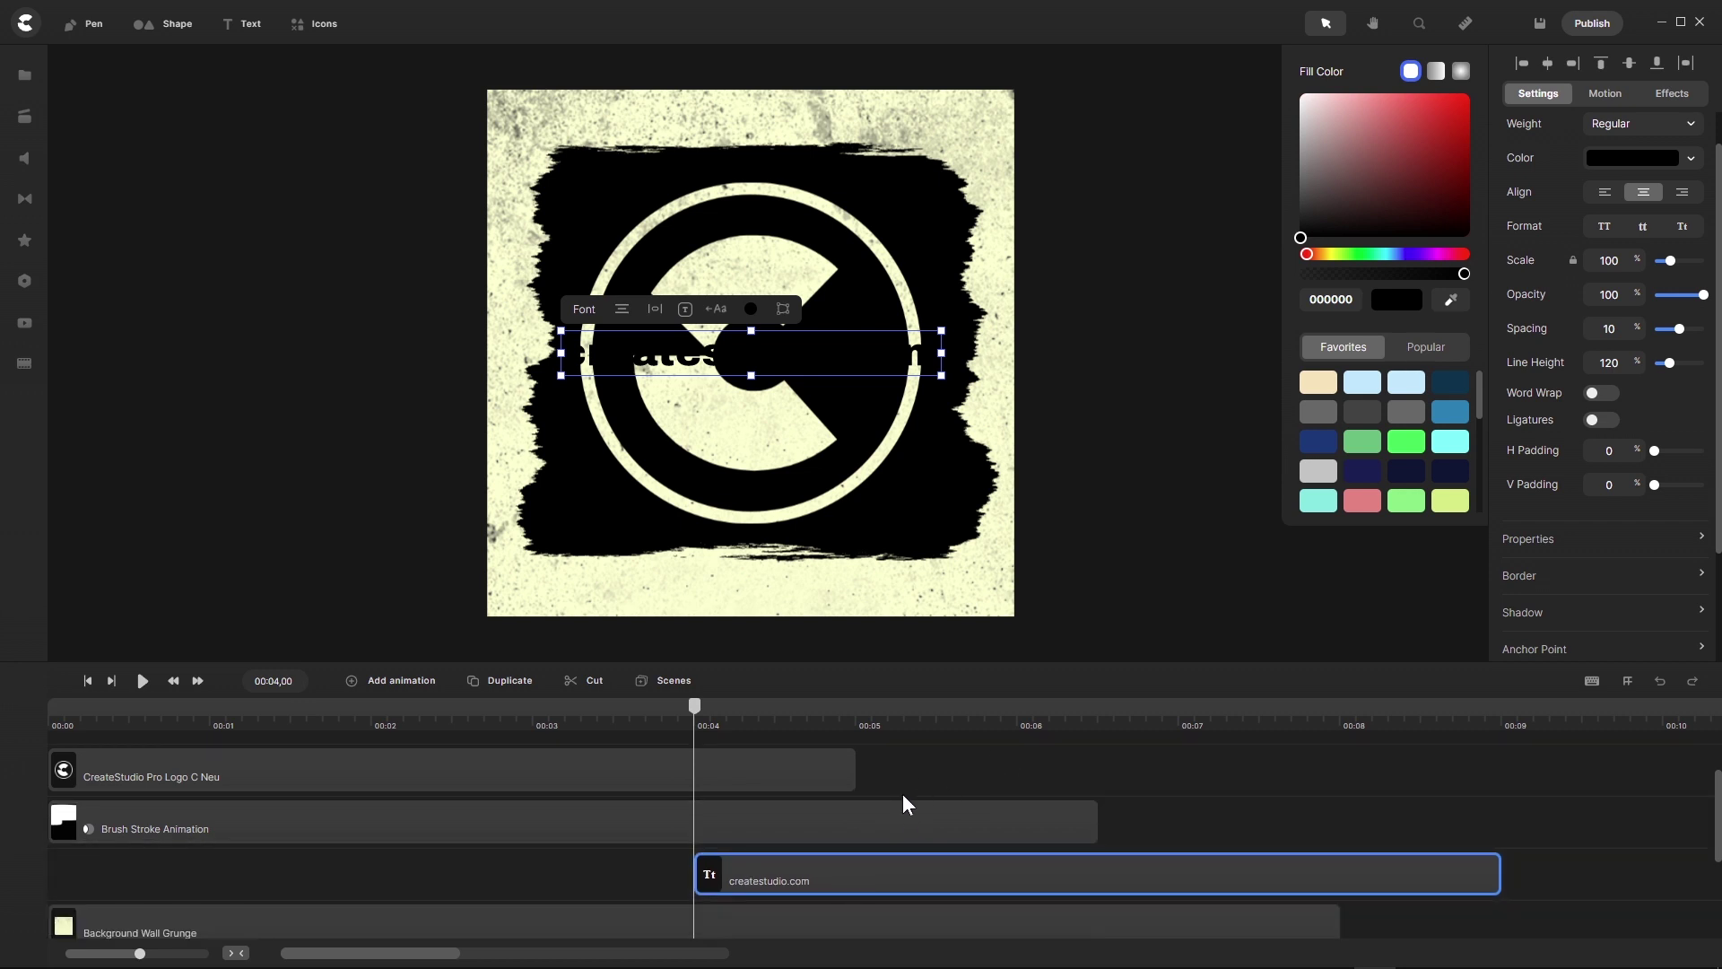
Duplicate the Brush Stroke Animation layer and select the lower of the two copies
{"action": "left_click", "coordinate": [768, 825]}
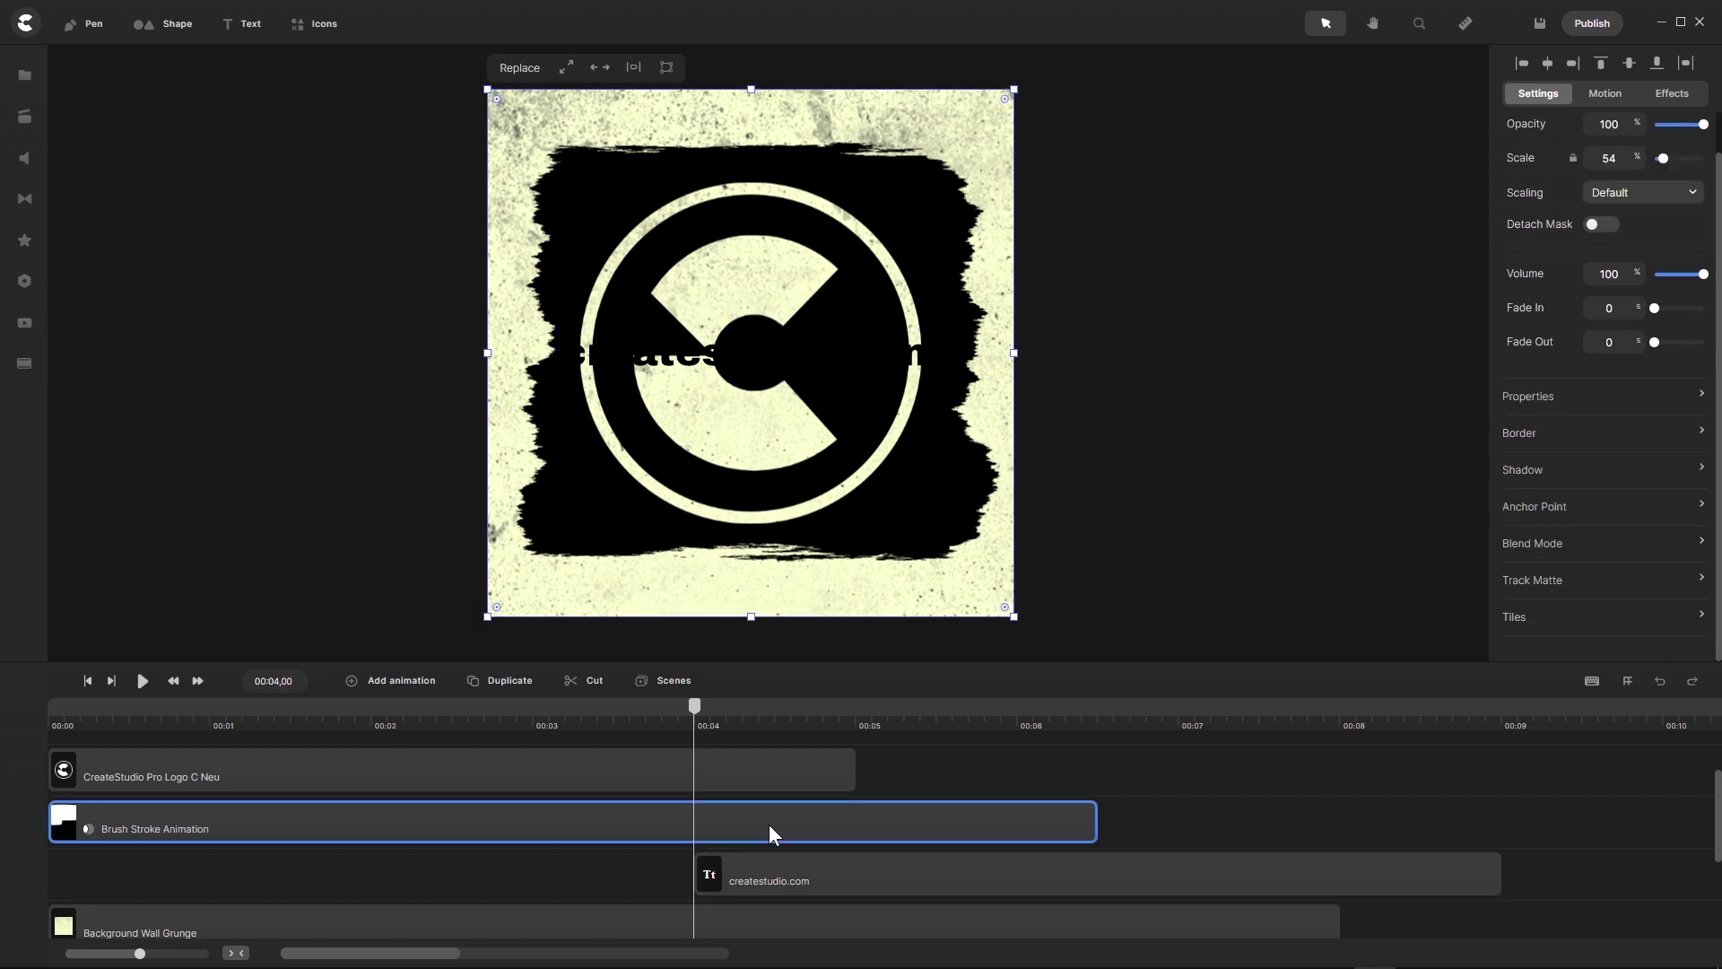
{"action": "left_click", "coordinate": [476, 684]}
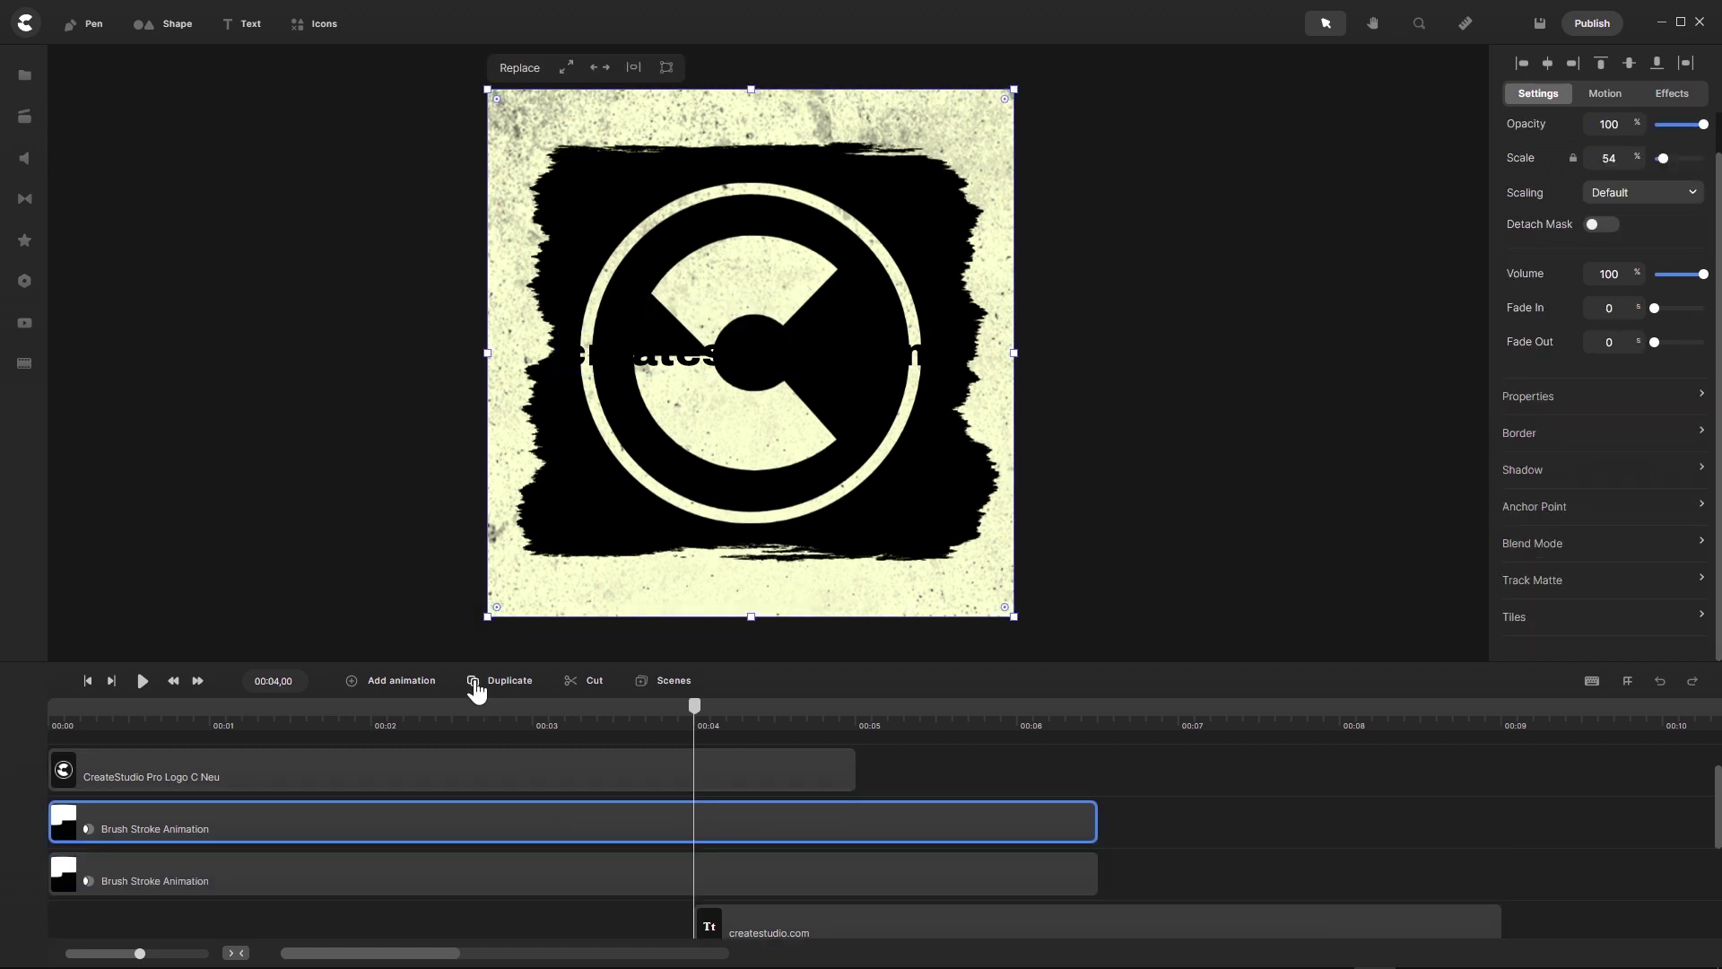
{"action": "left_click", "coordinate": [598, 883]}
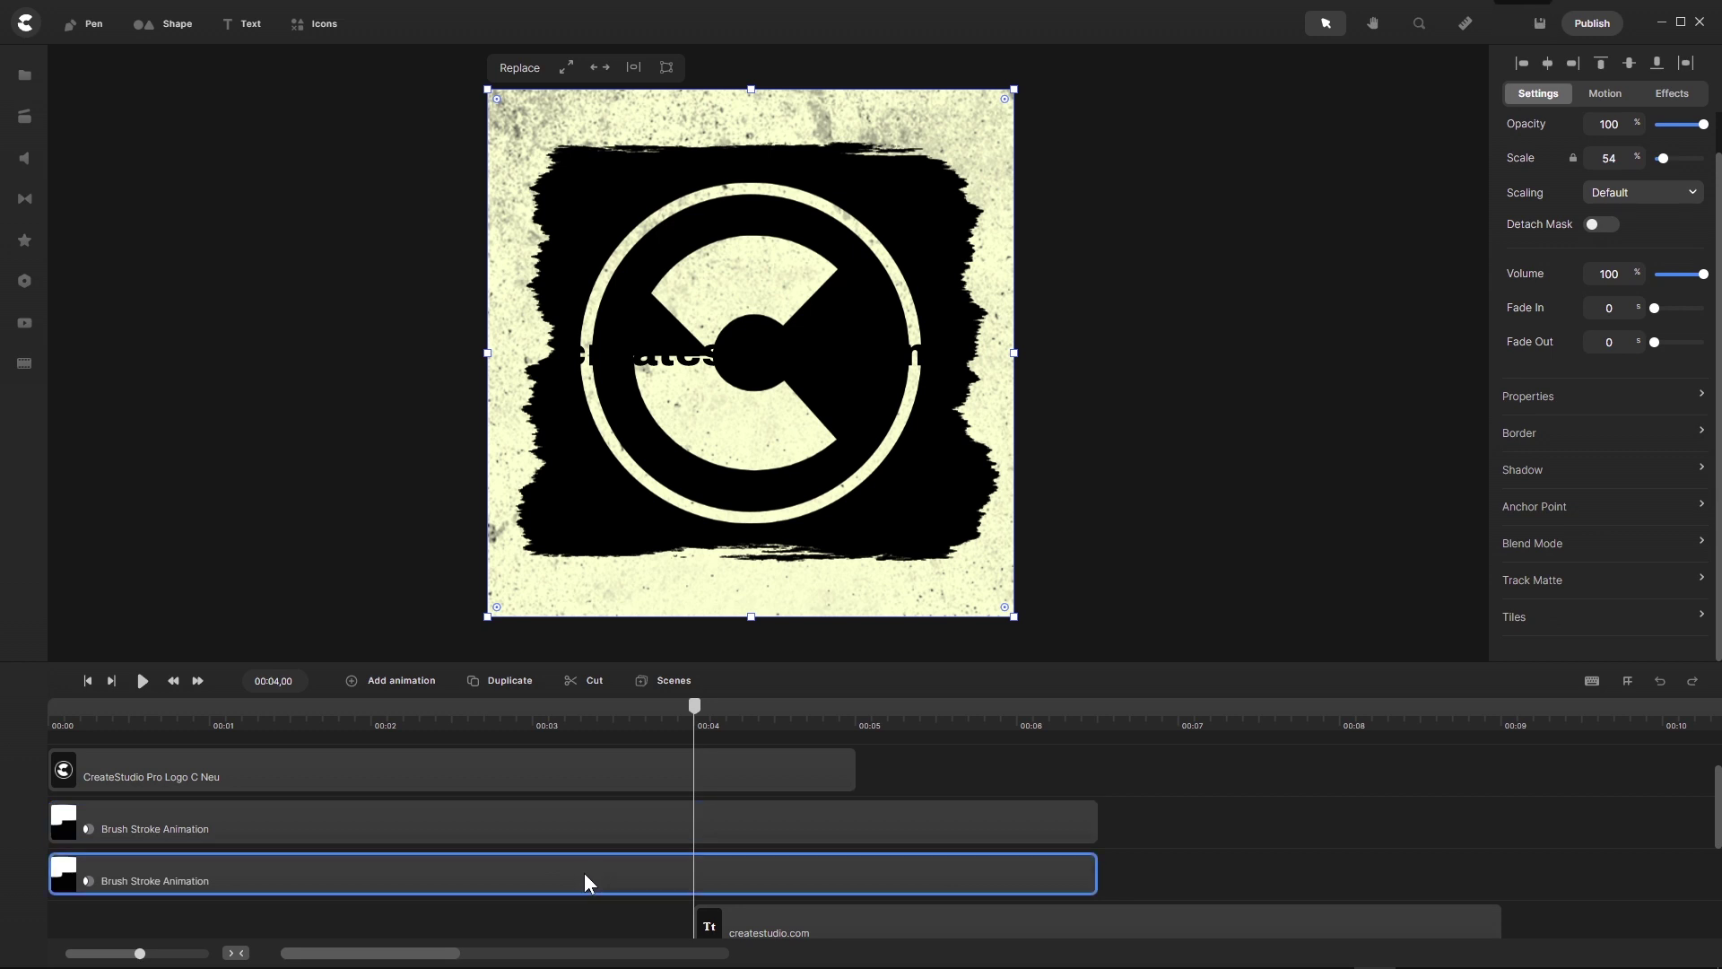
{"action": "scroll", "coordinate": [584, 872], "scroll_direction": "down", "scroll_amount": 1}
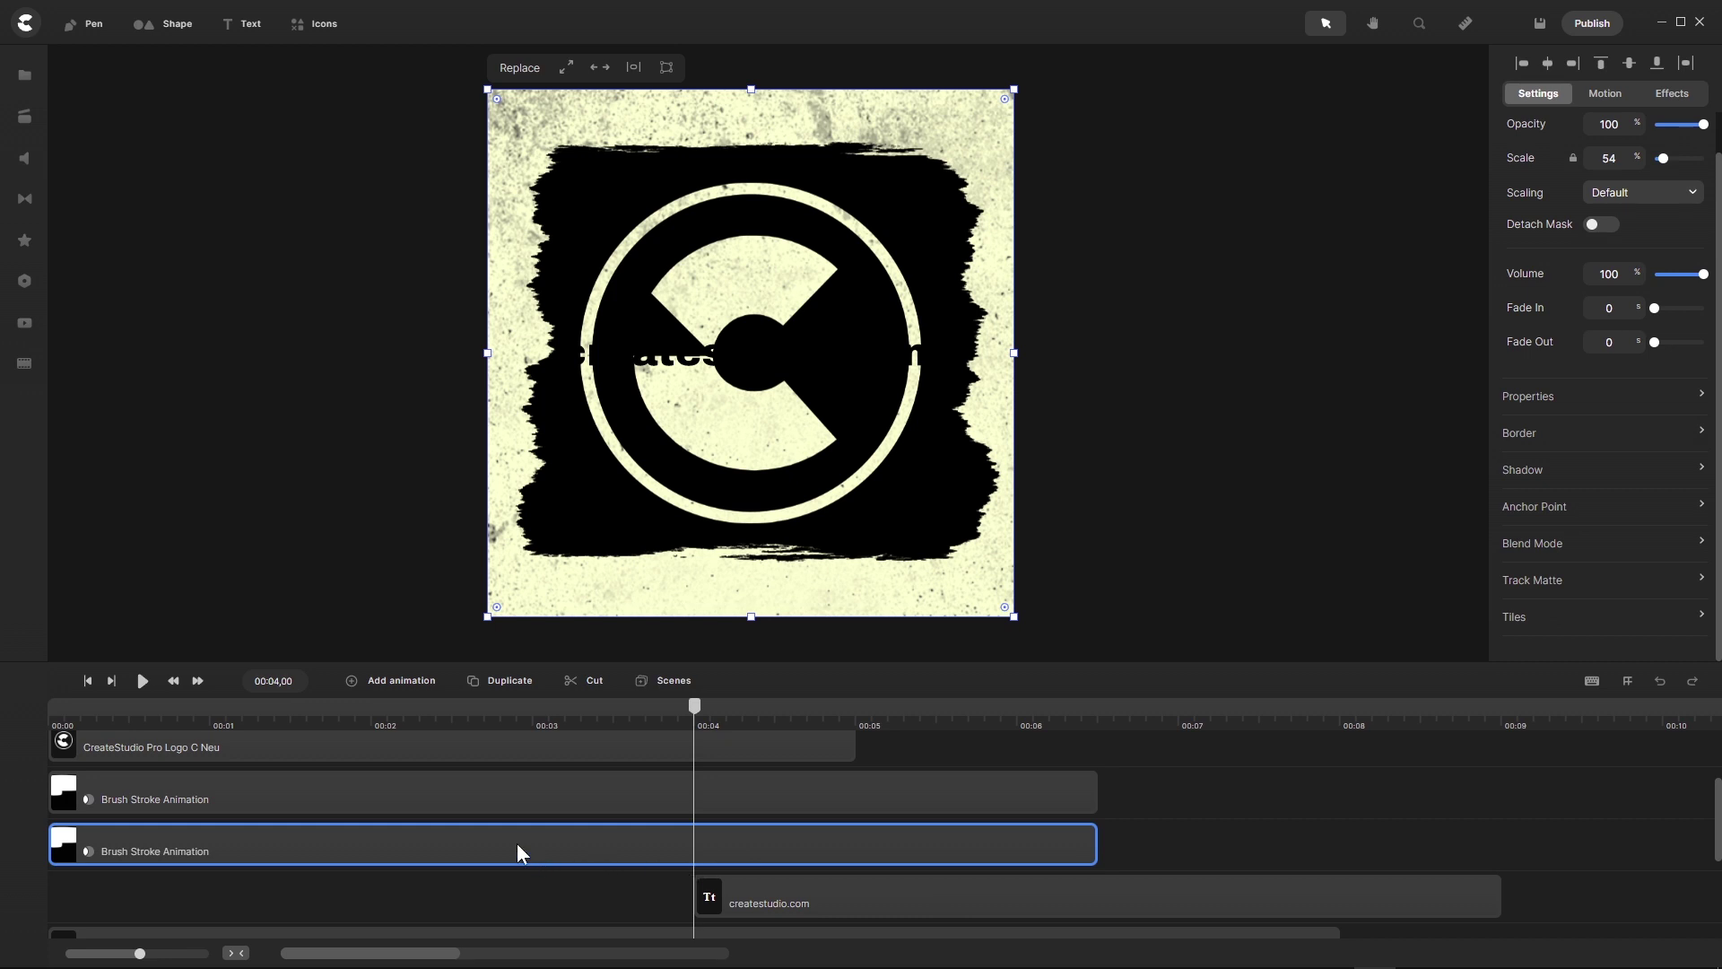
Split the lower Brush Stroke Animation copy at the 4-second mark and delete the part before it
{"action": "left_click", "coordinate": [575, 687]}
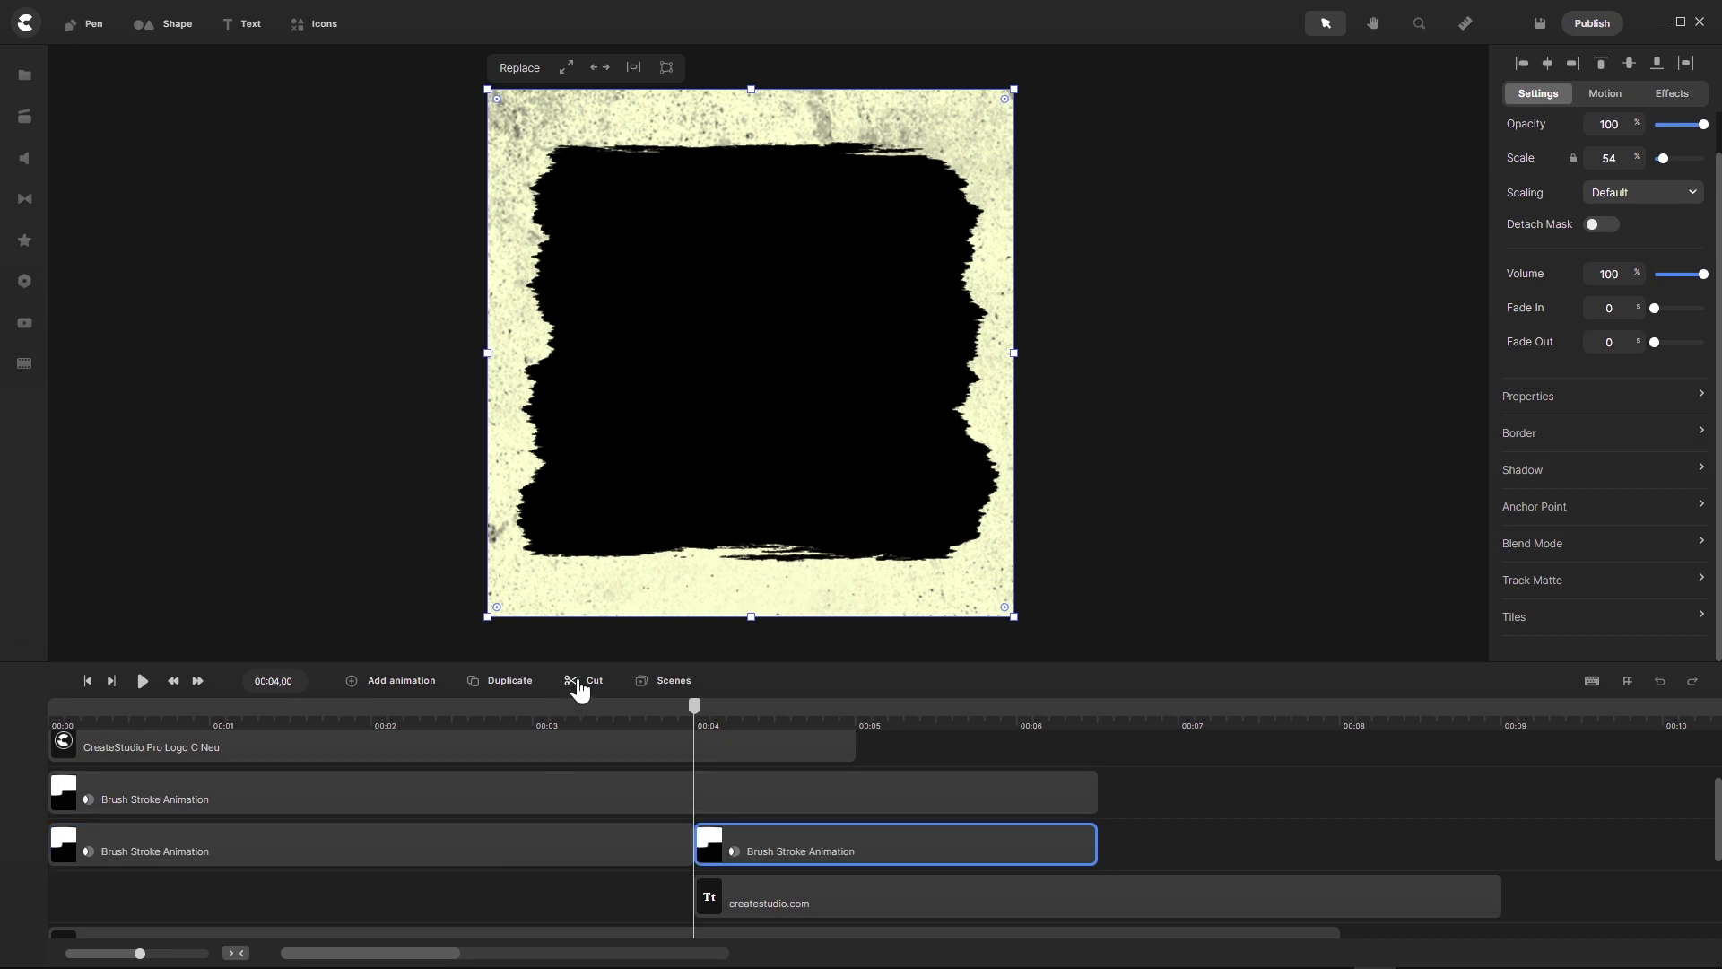
{"action": "left_click", "coordinate": [540, 851]}
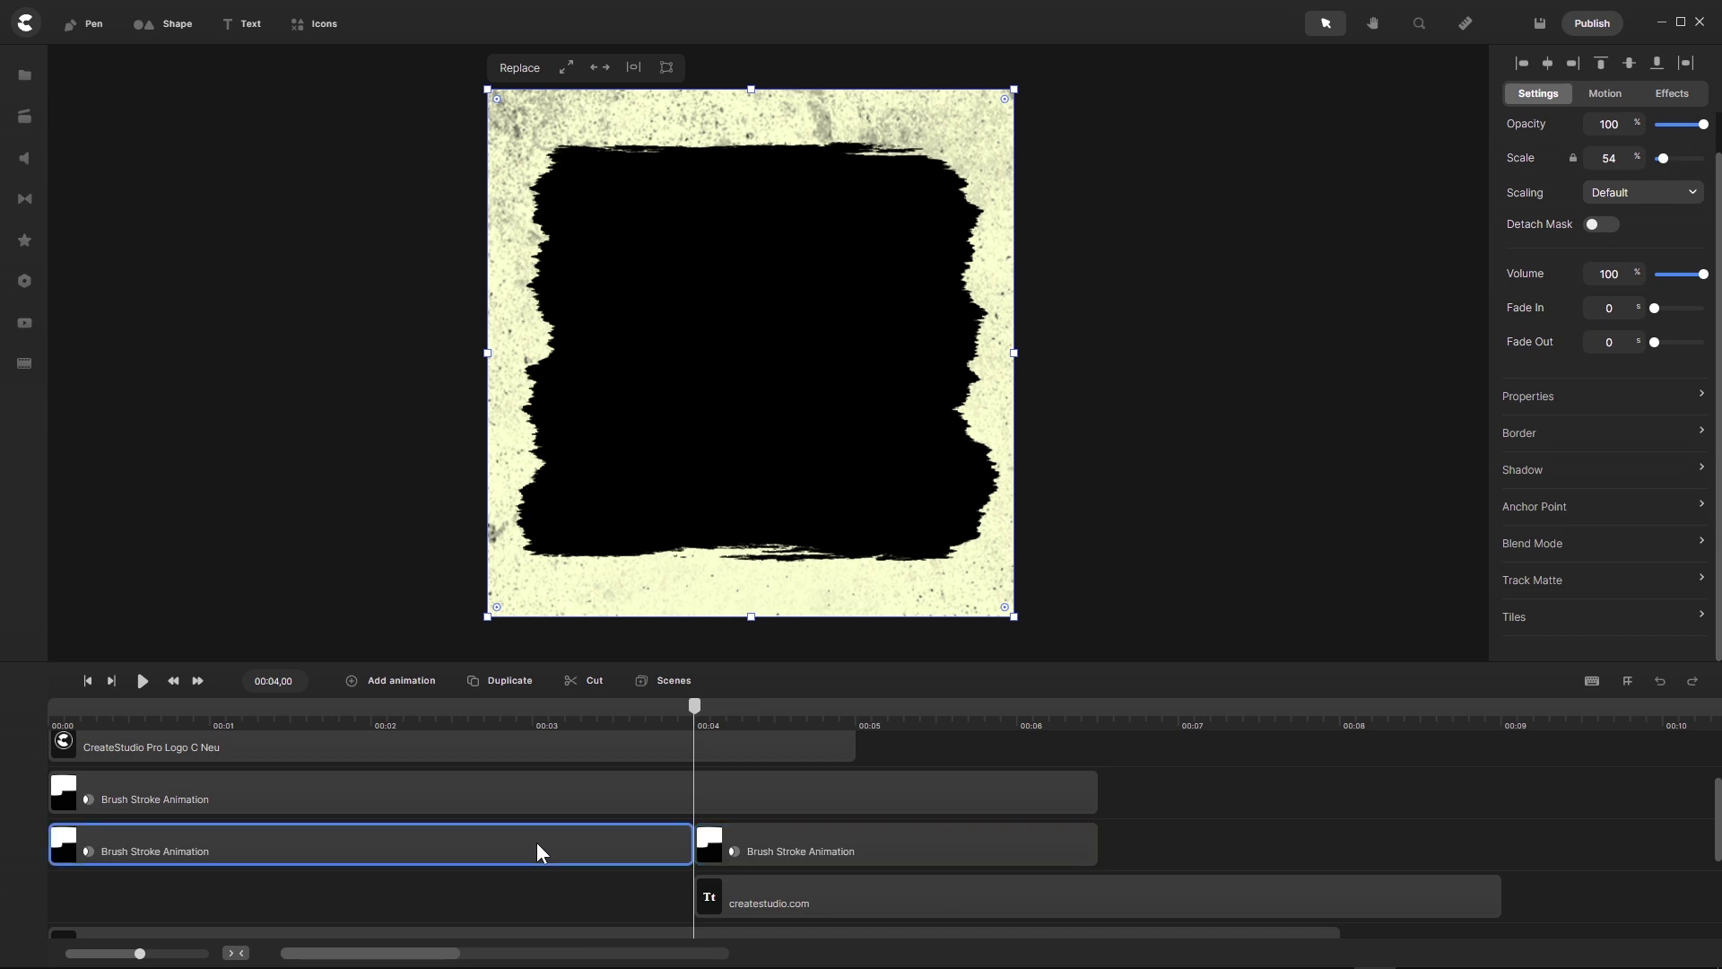
{"action": "key", "text": "Delete"}
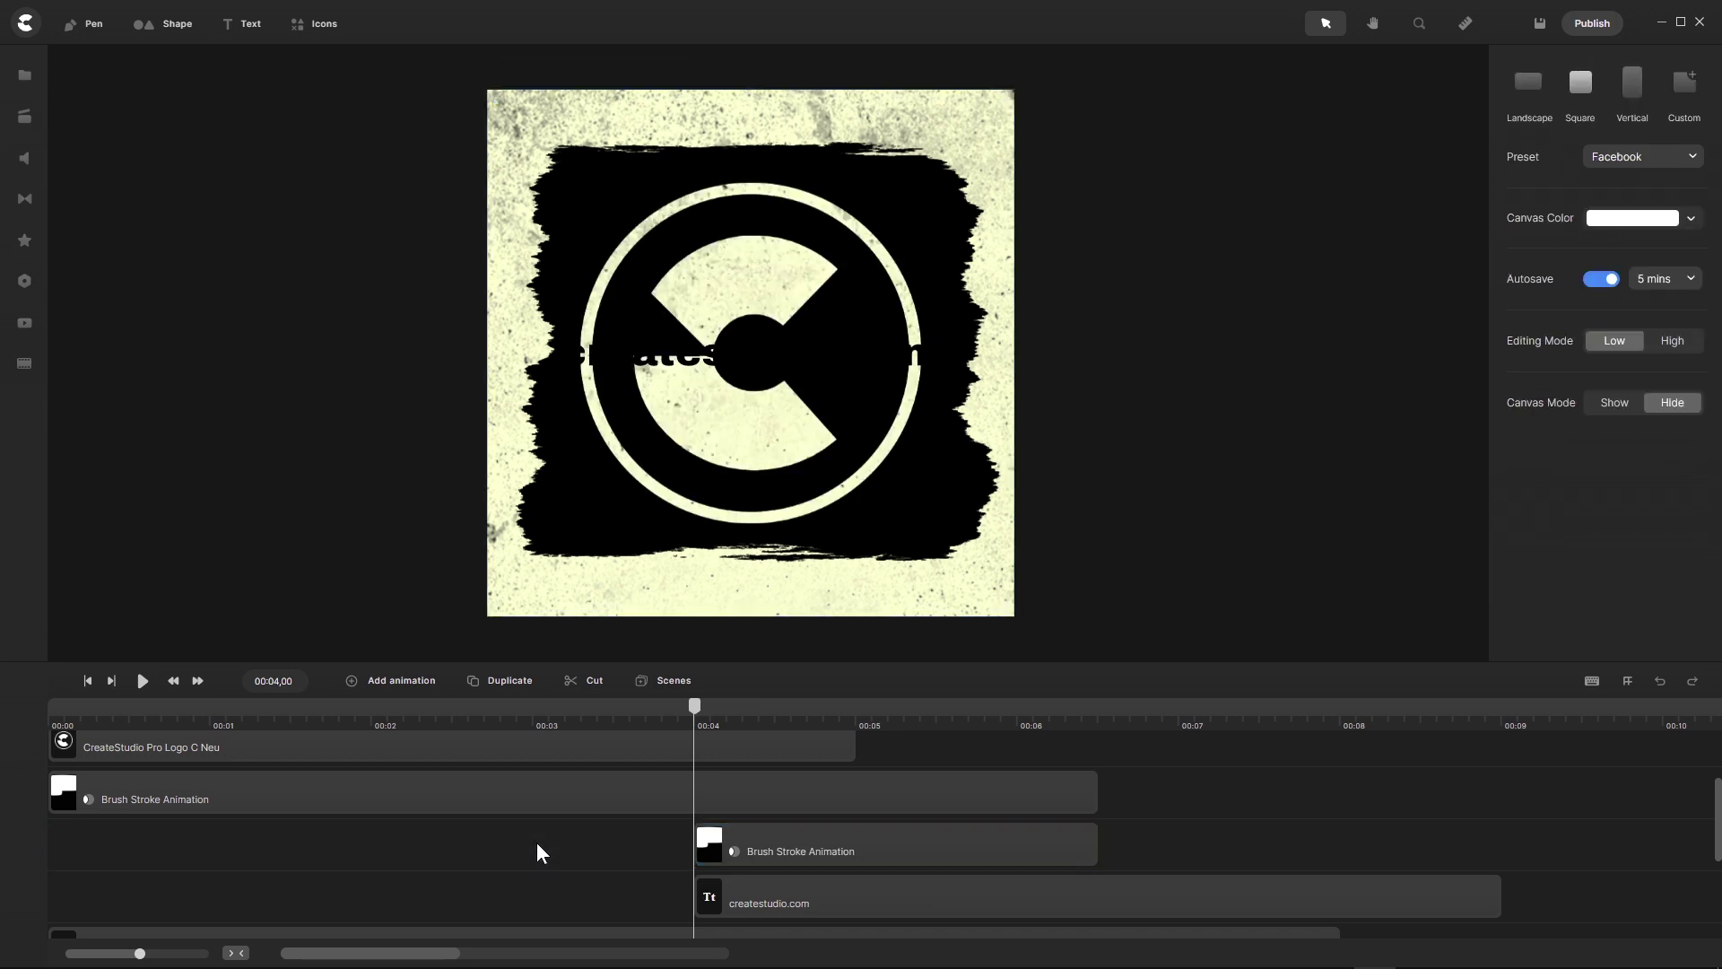
Remove the track matte from the remaining lower Brush Stroke Animation clip by setting its mask to none
{"action": "left_click", "coordinate": [738, 853]}
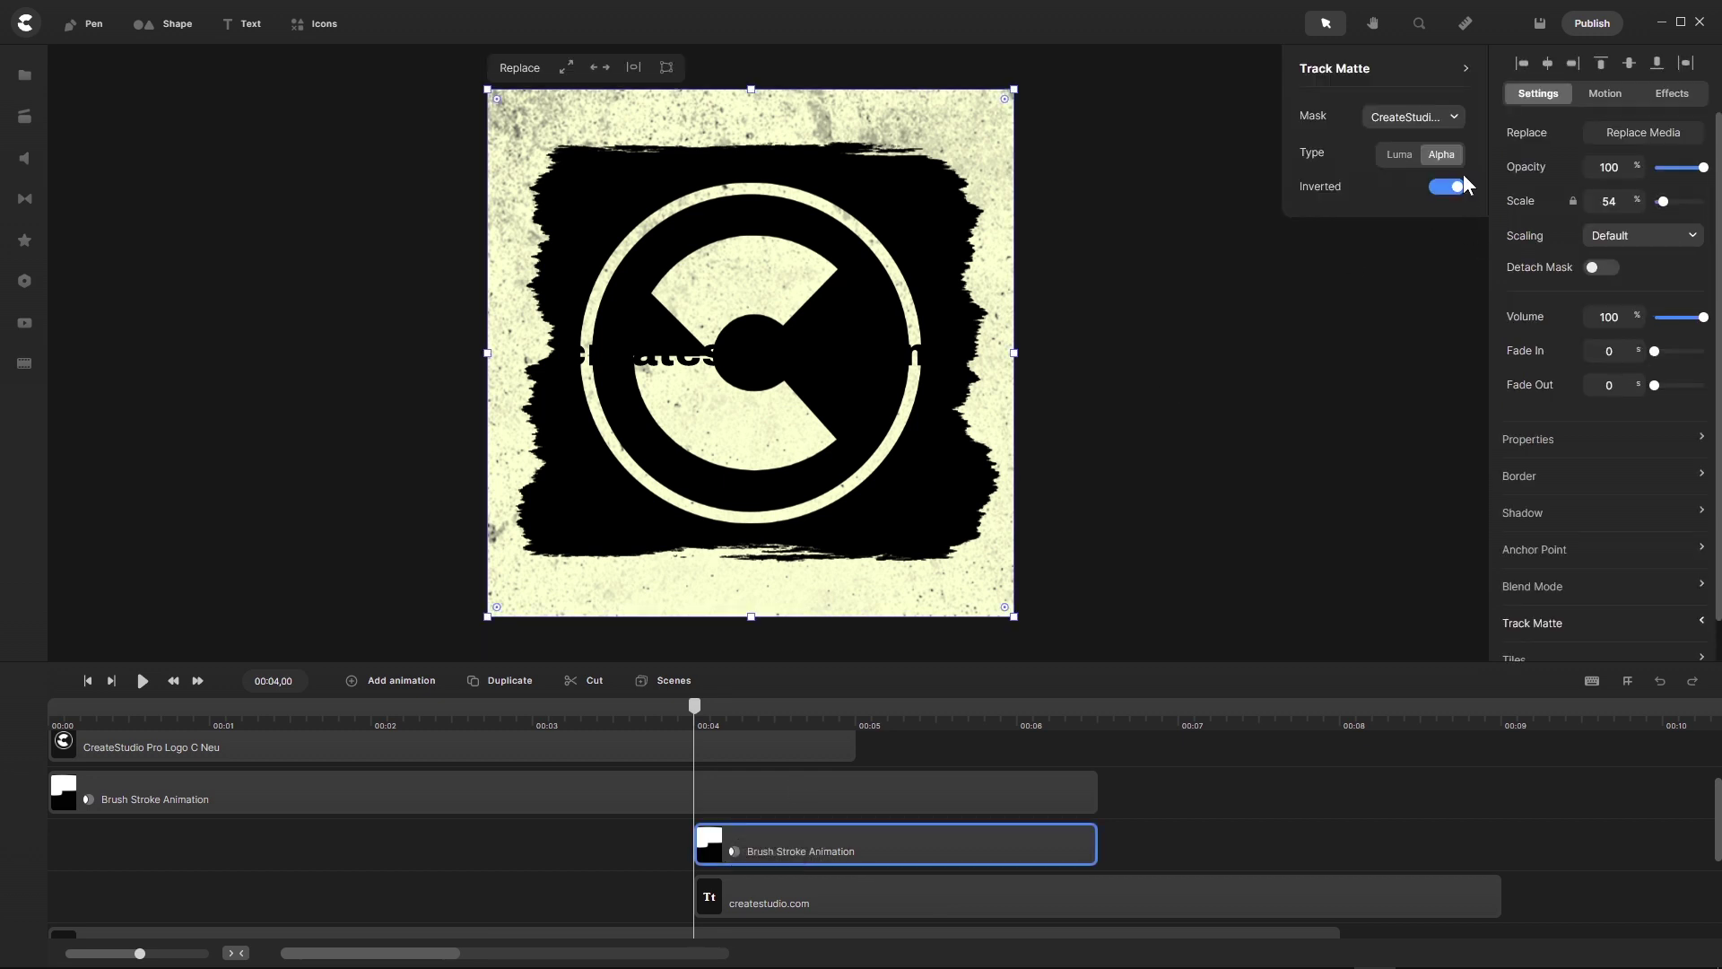
{"action": "left_click", "coordinate": [1455, 121]}
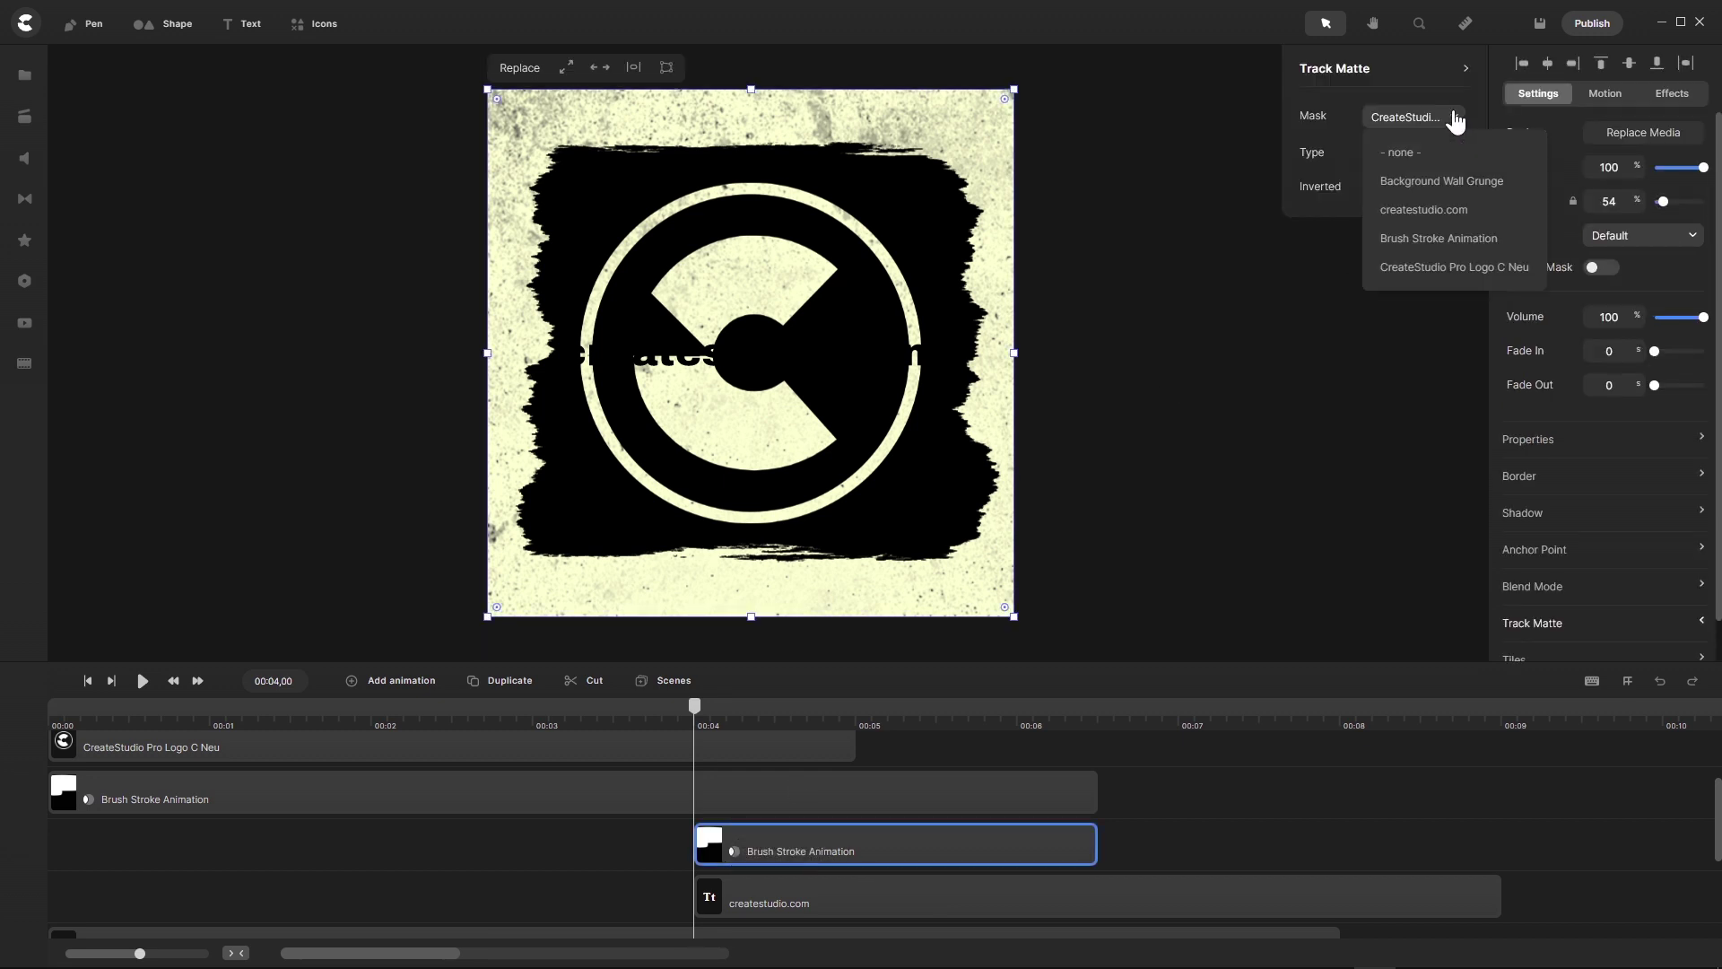
{"action": "left_click", "coordinate": [1408, 156]}
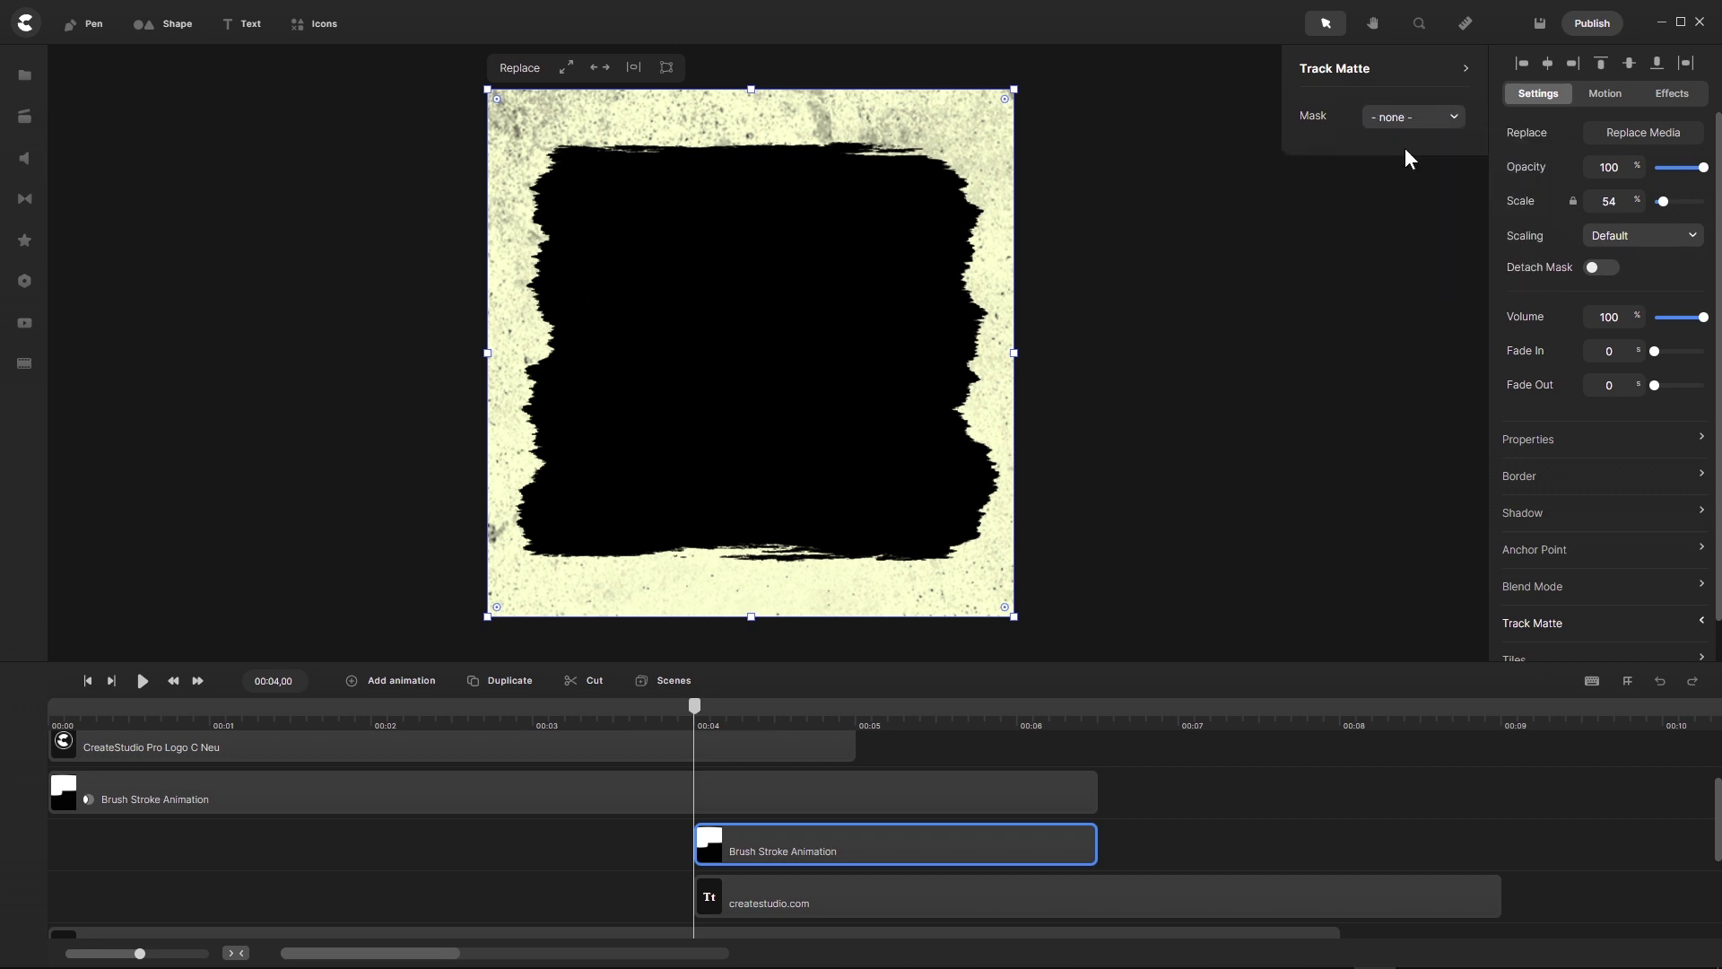
Rename the lower Brush Stroke Animation clip as "Brush Stroke Animation TM URL"
{"action": "right_click", "coordinate": [832, 852]}
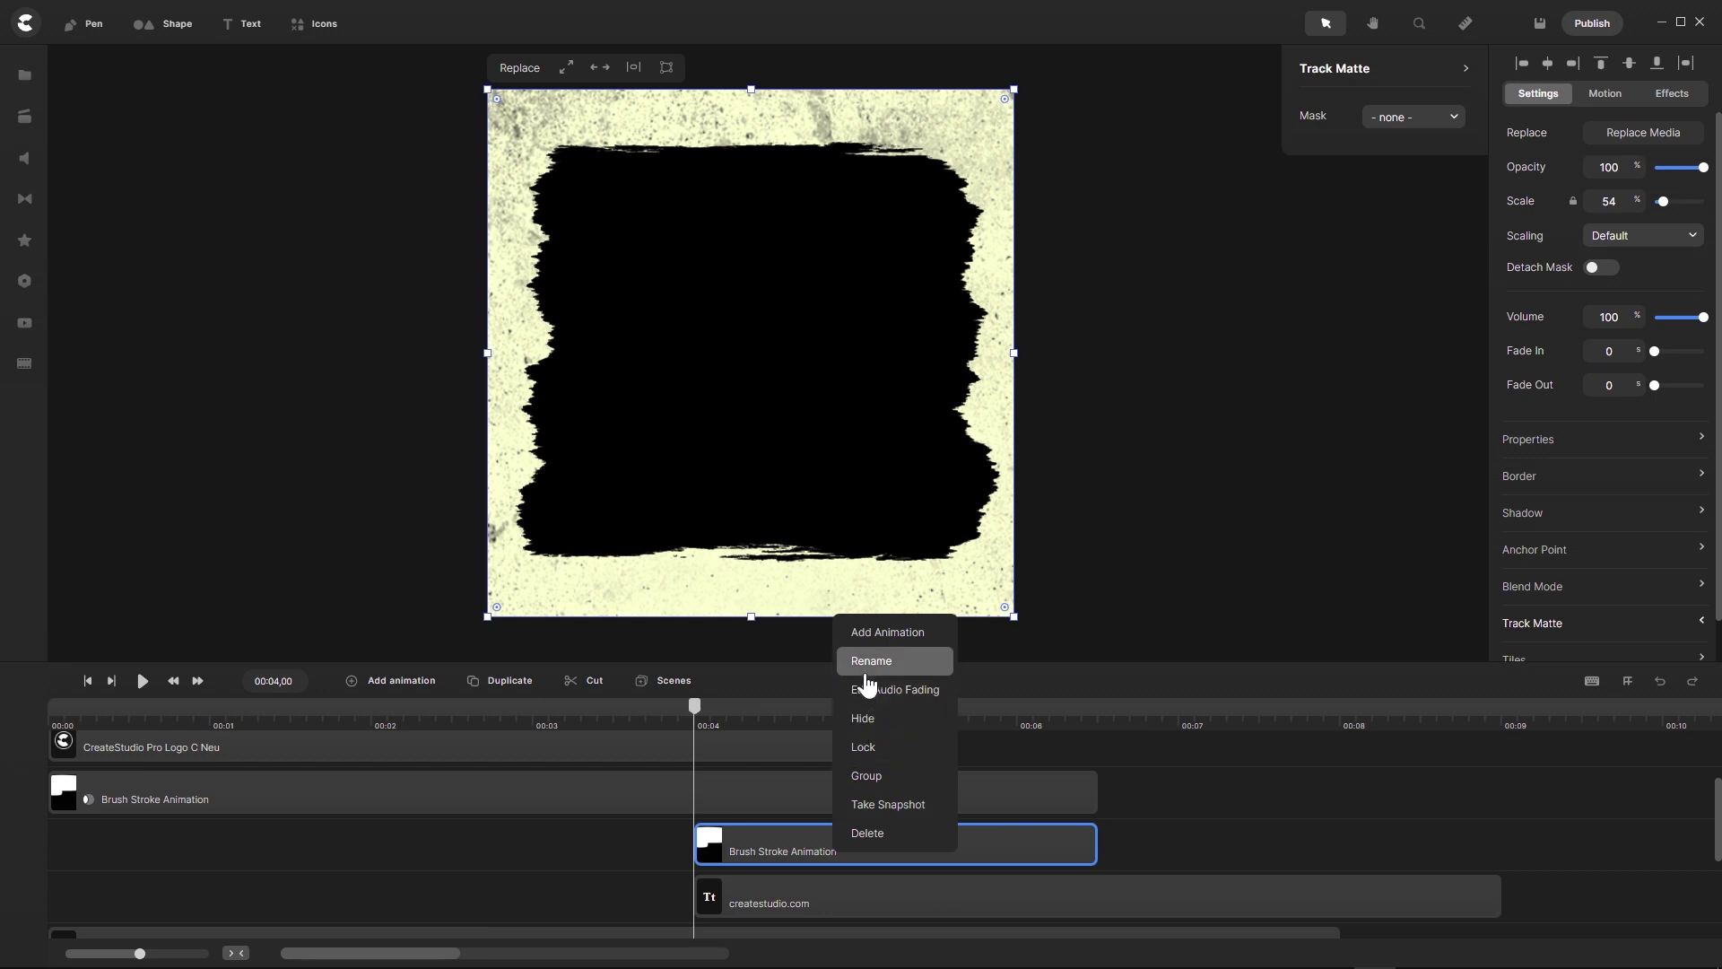
{"action": "left_click", "coordinate": [867, 674]}
{"action": "left_click", "coordinate": [830, 846]}
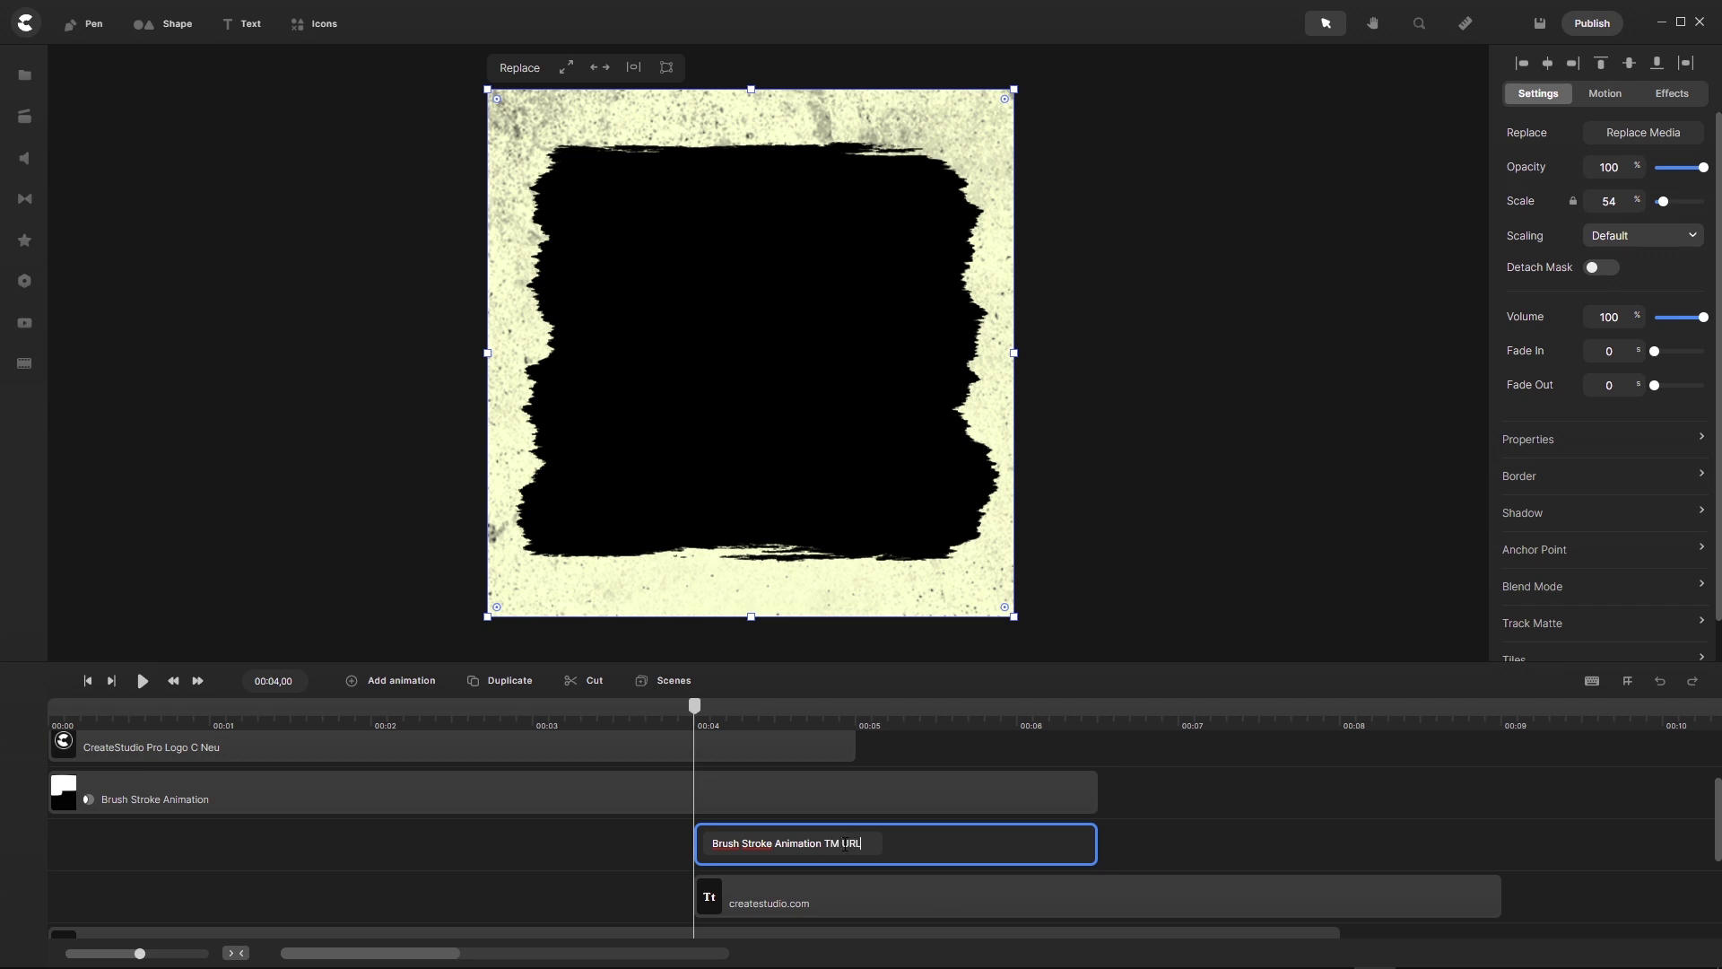
{"action": "key", "text": "Return"}
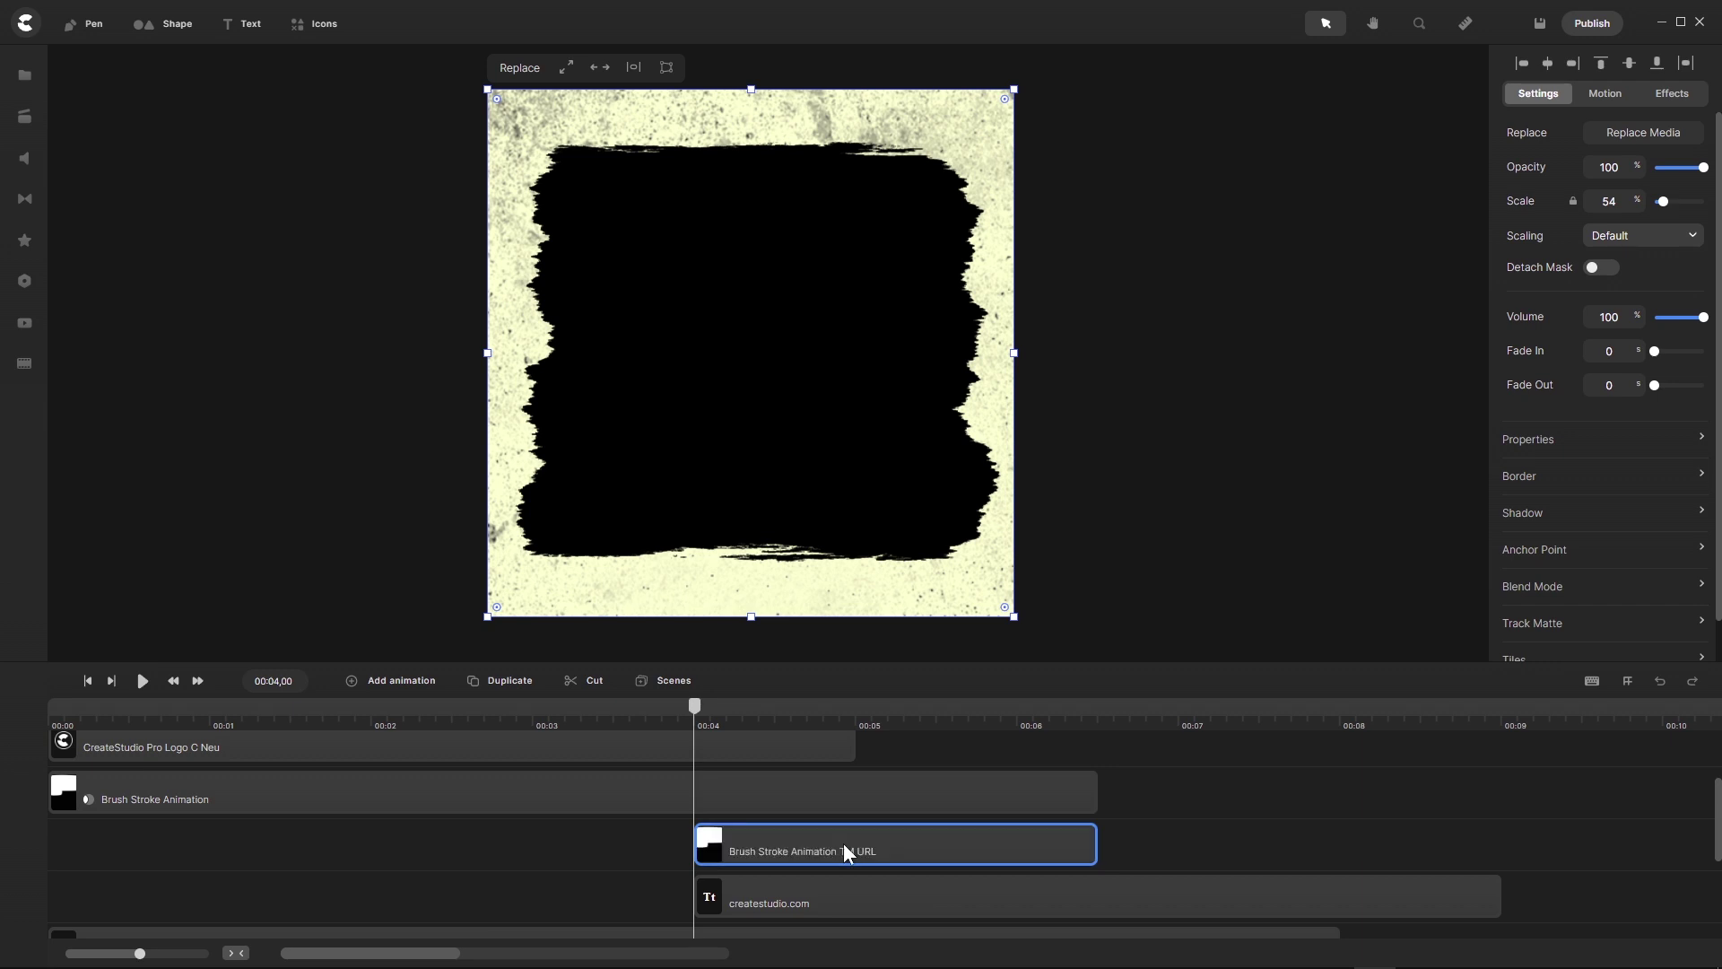
Mask the createstudio.com text with Brush Stroke Animation TM URL as an inverted Alpha track matte
{"action": "left_click", "coordinate": [804, 897]}
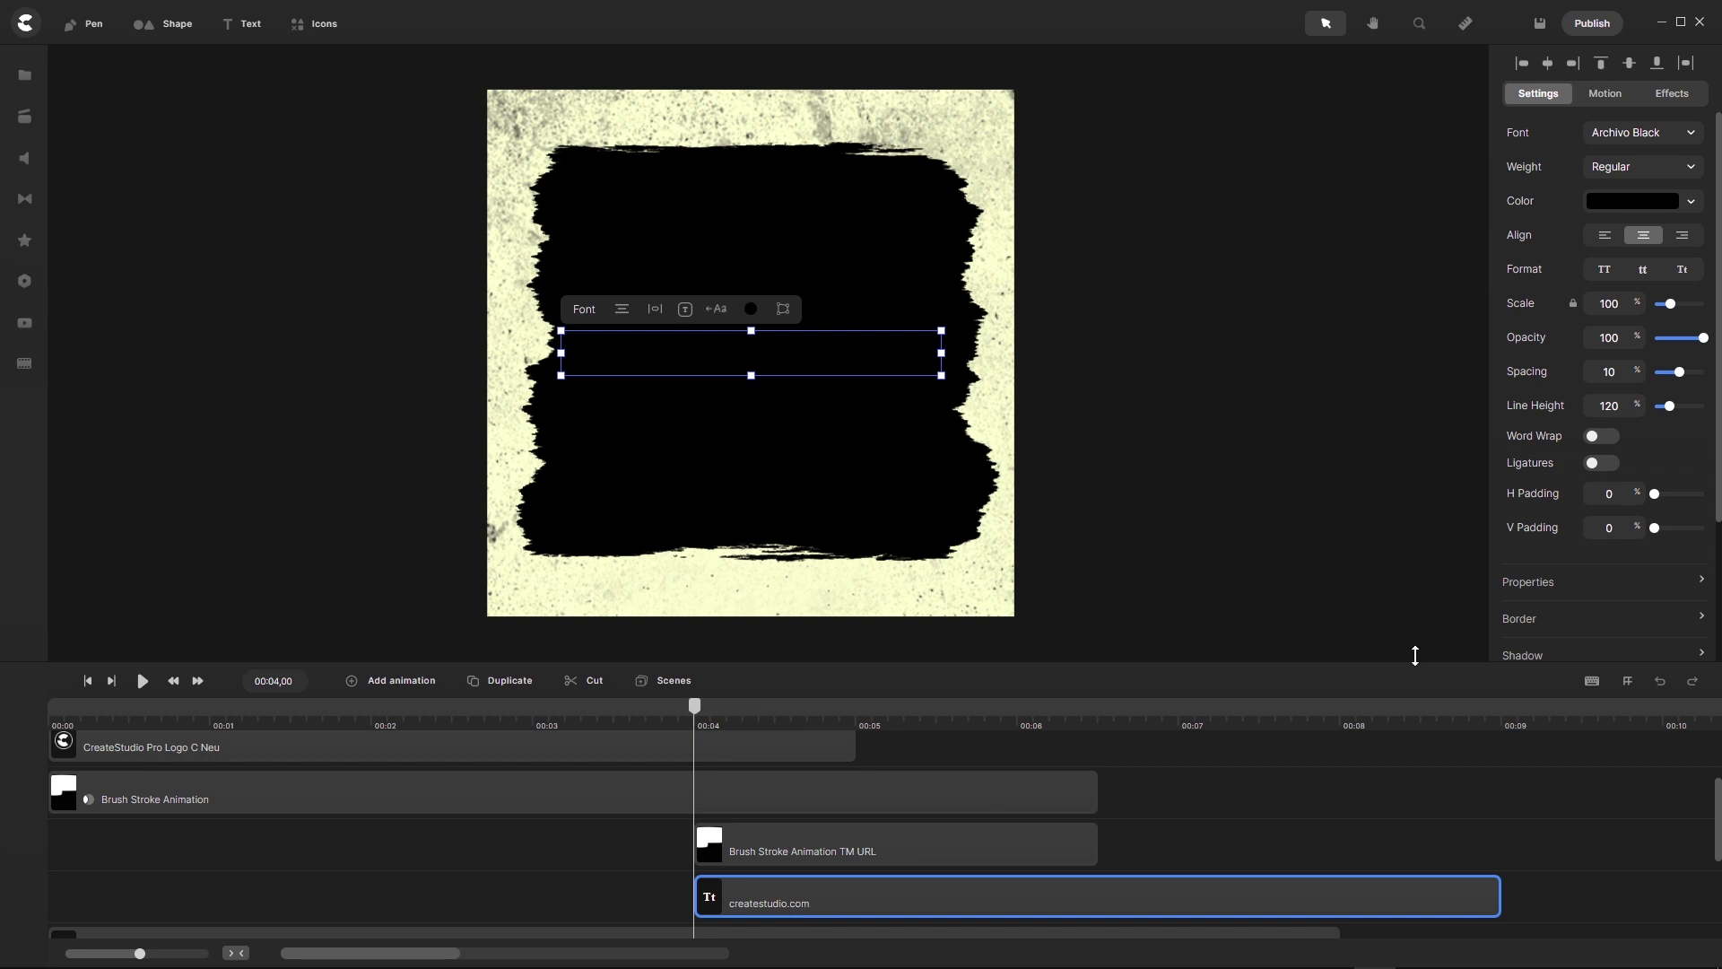
{"action": "scroll", "coordinate": [1560, 601], "scroll_direction": "down", "scroll_amount": 3}
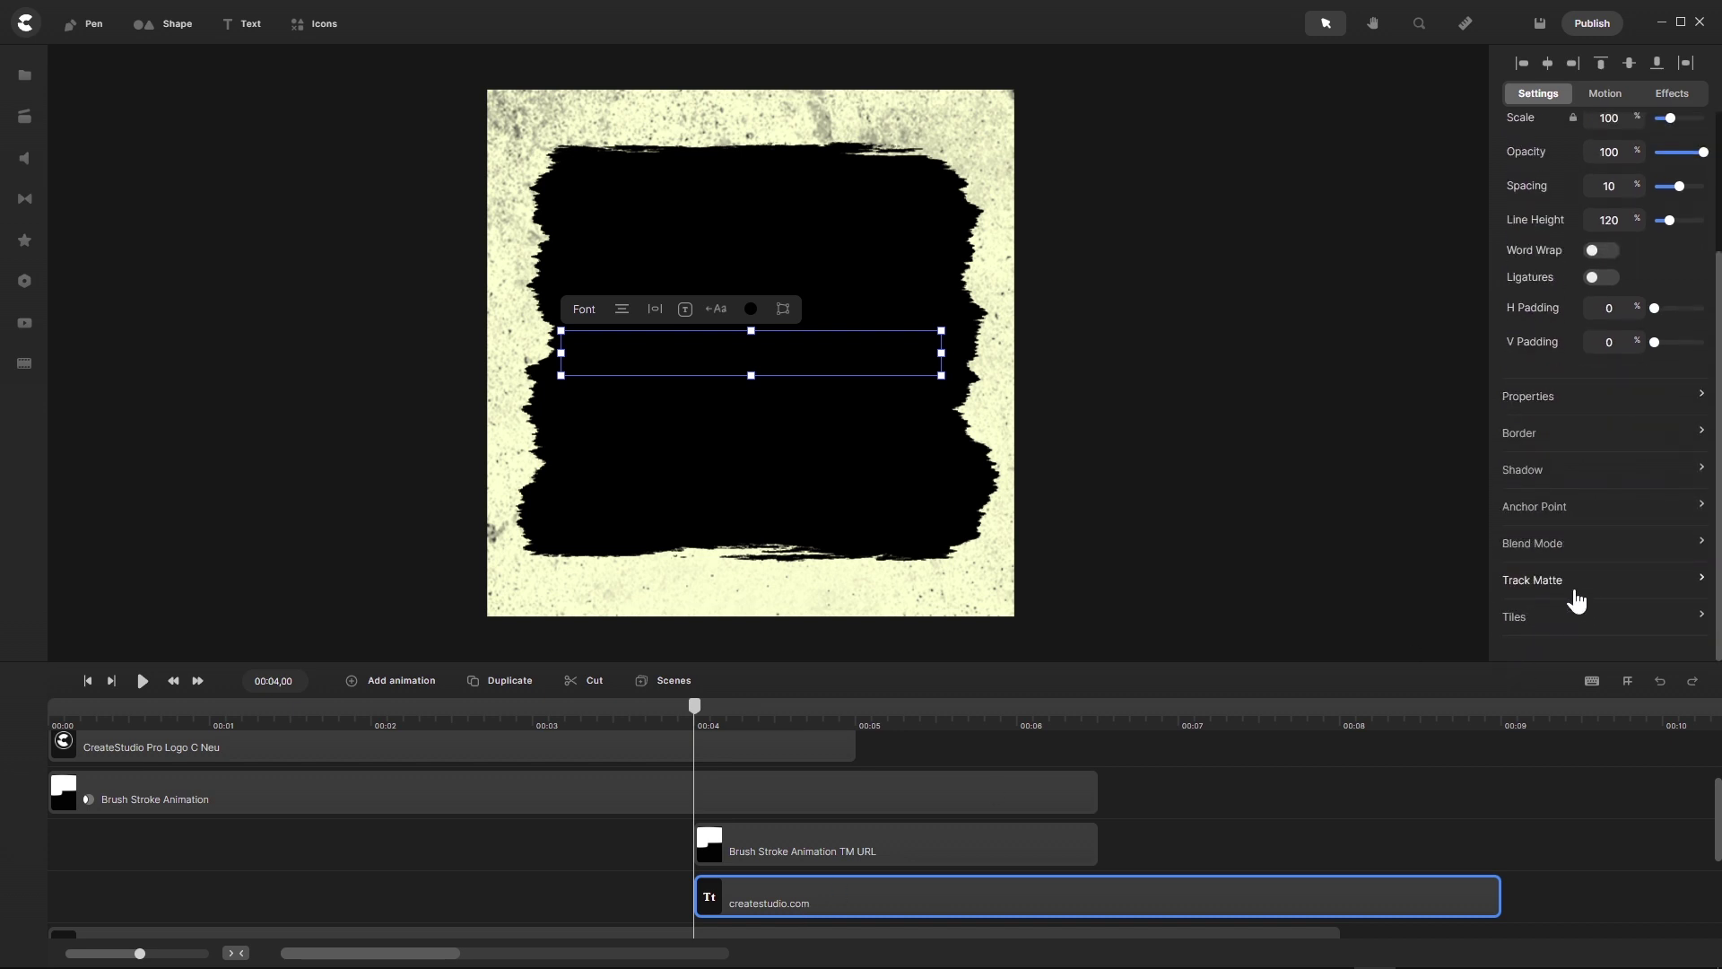
{"action": "left_click", "coordinate": [1702, 583]}
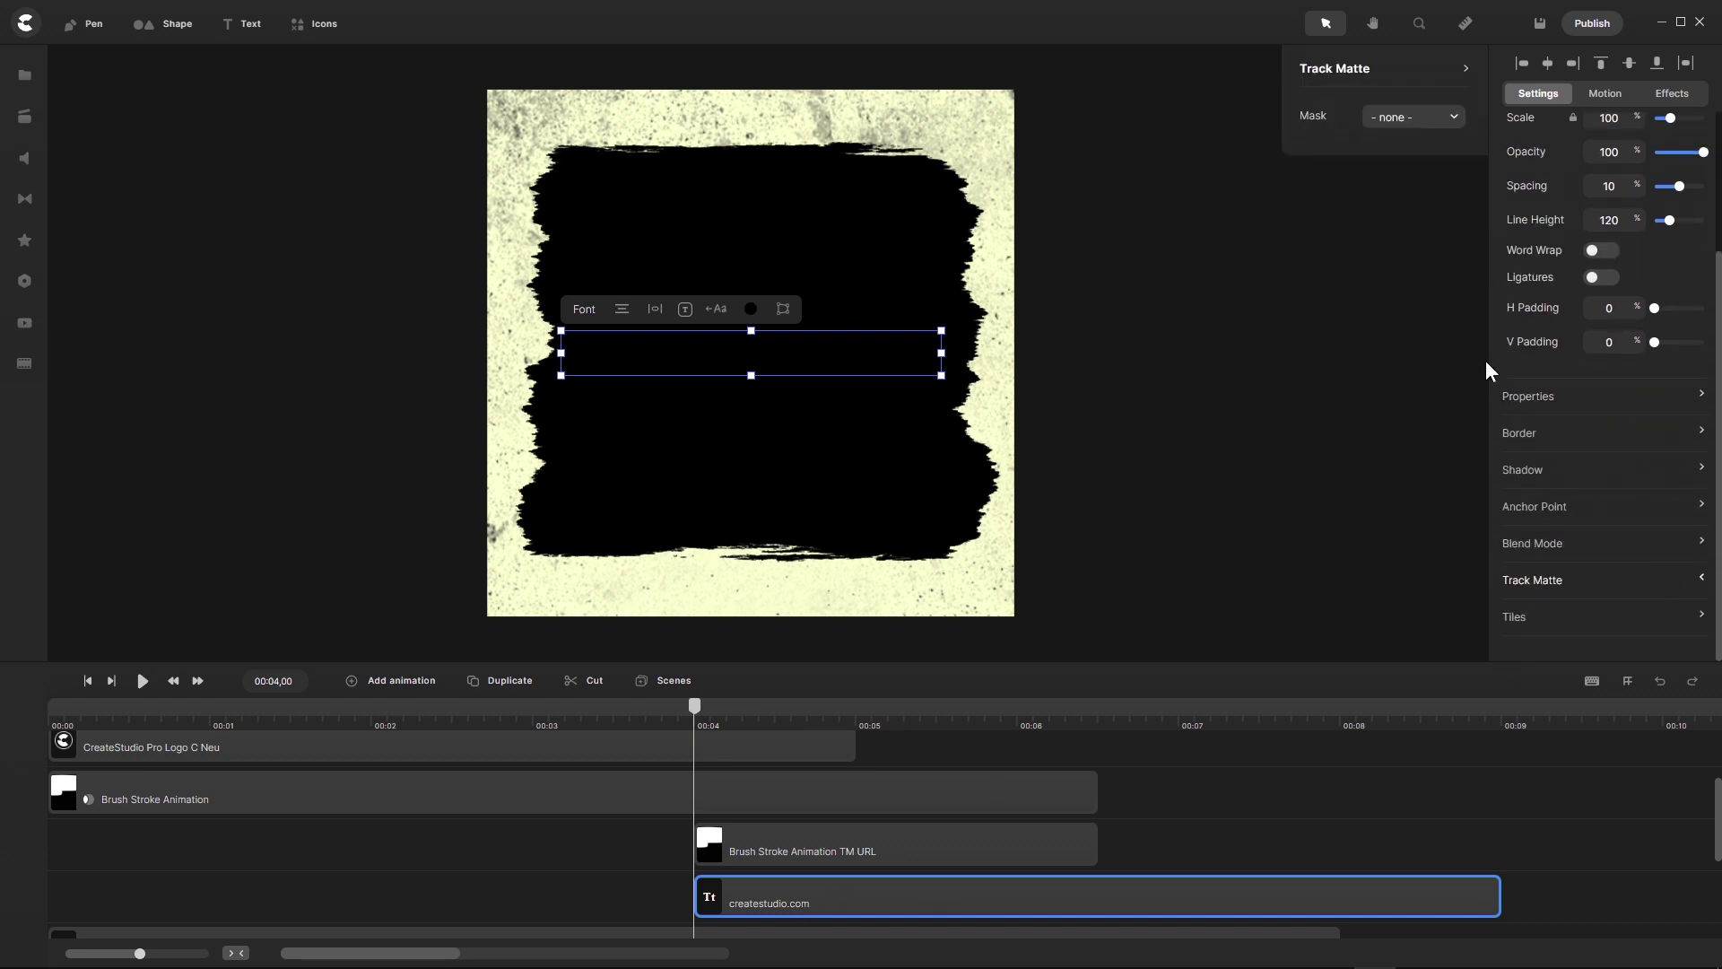
{"action": "left_click", "coordinate": [1456, 122]}
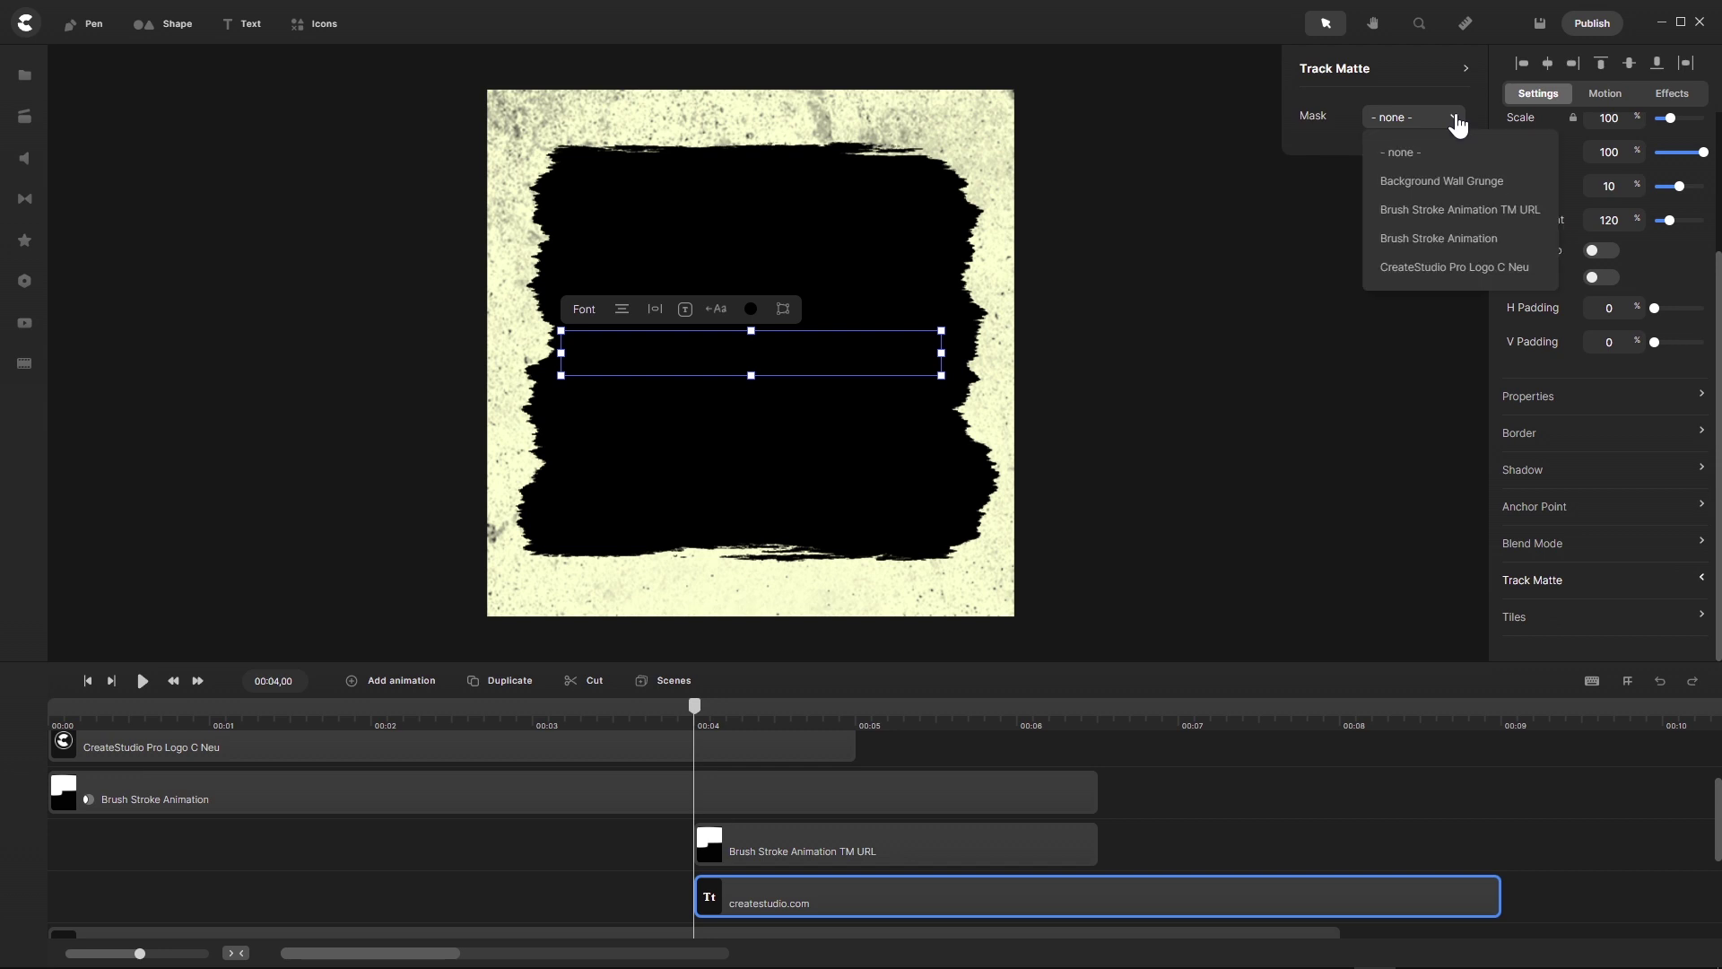
{"action": "left_click", "coordinate": [1481, 212]}
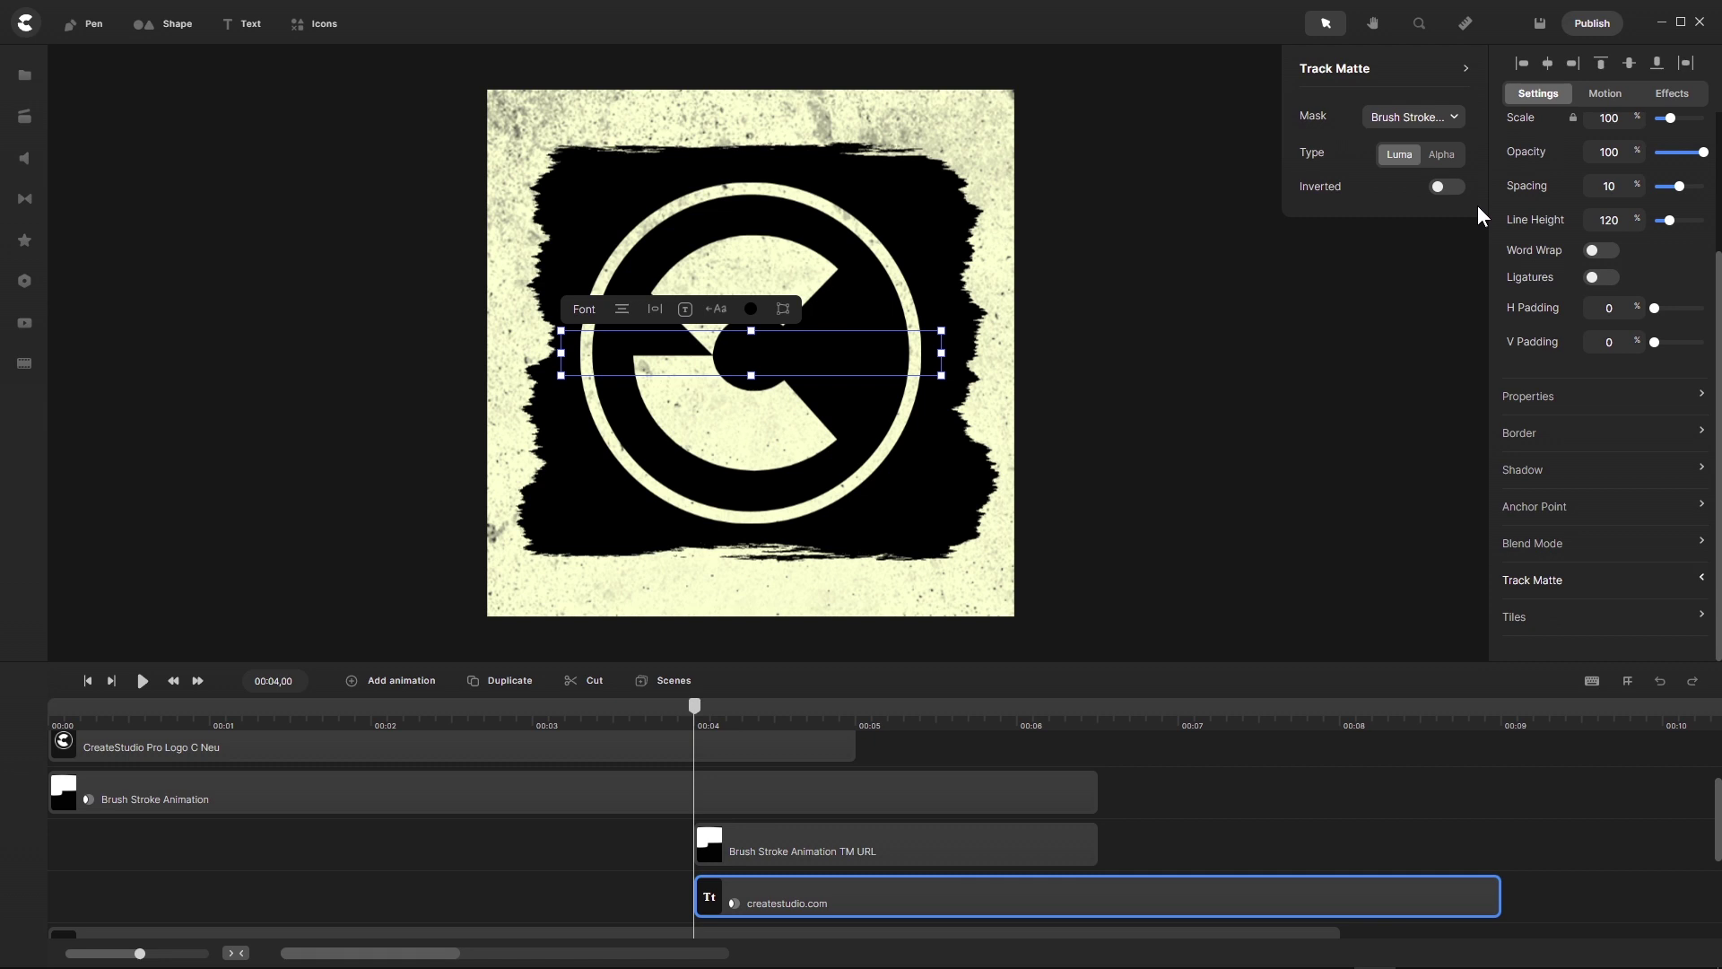
{"action": "left_click", "coordinate": [1438, 160]}
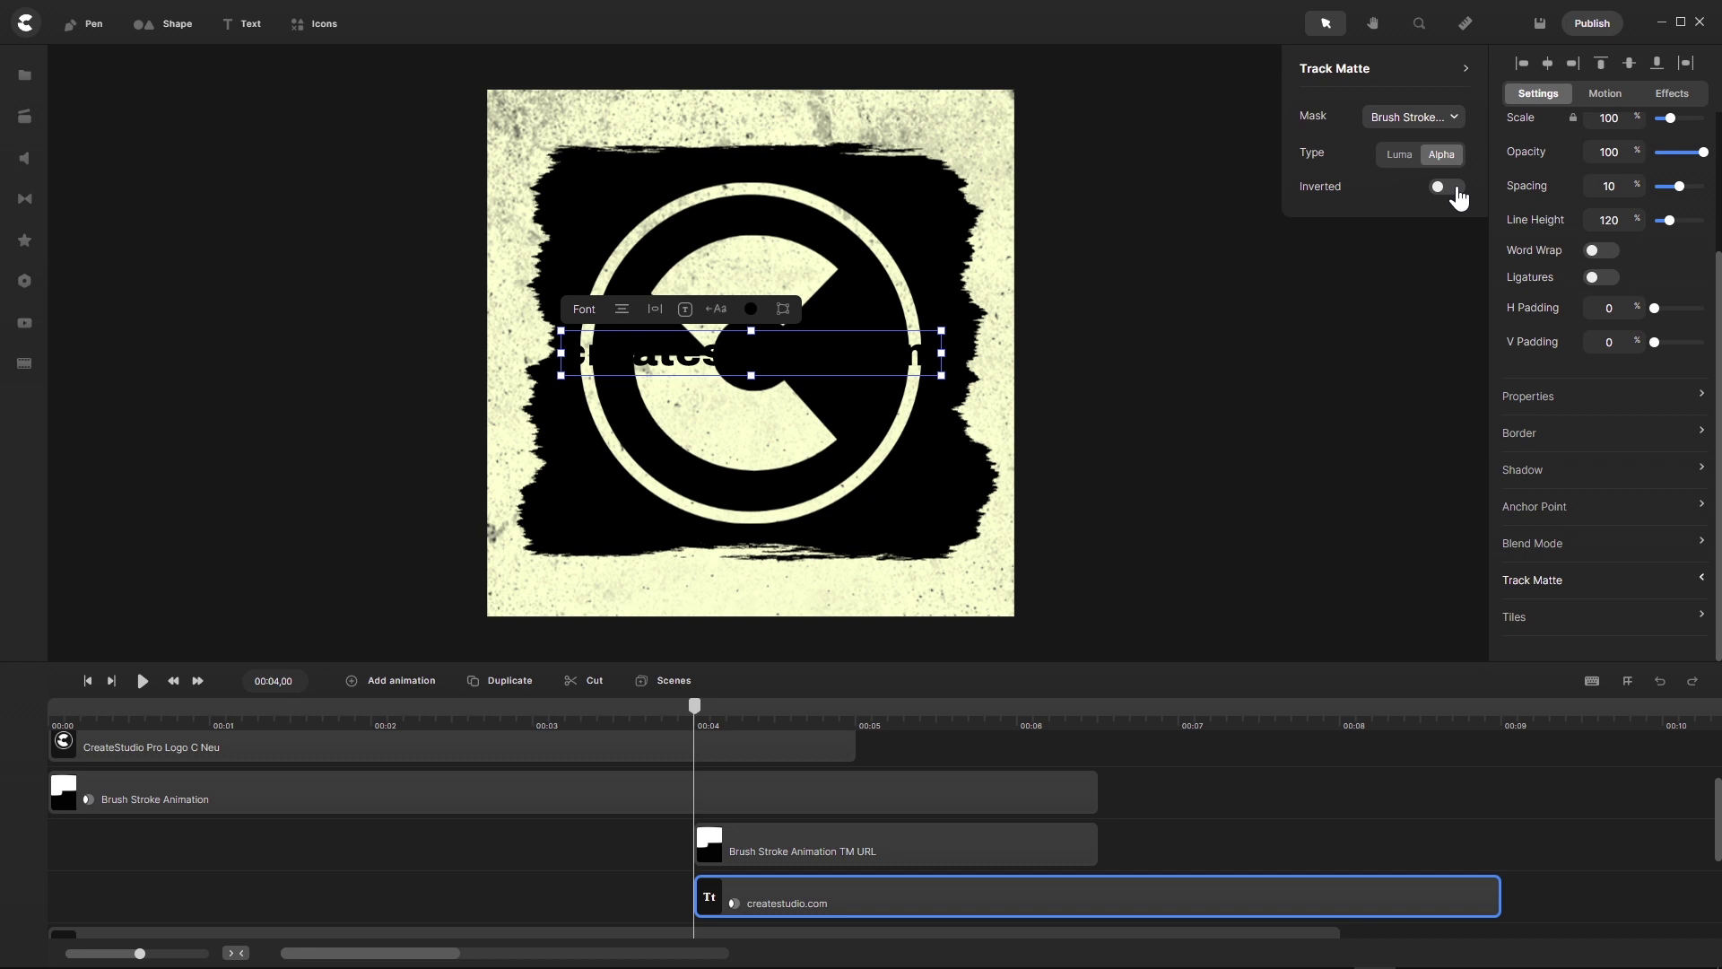
{"action": "left_click", "coordinate": [1446, 188]}
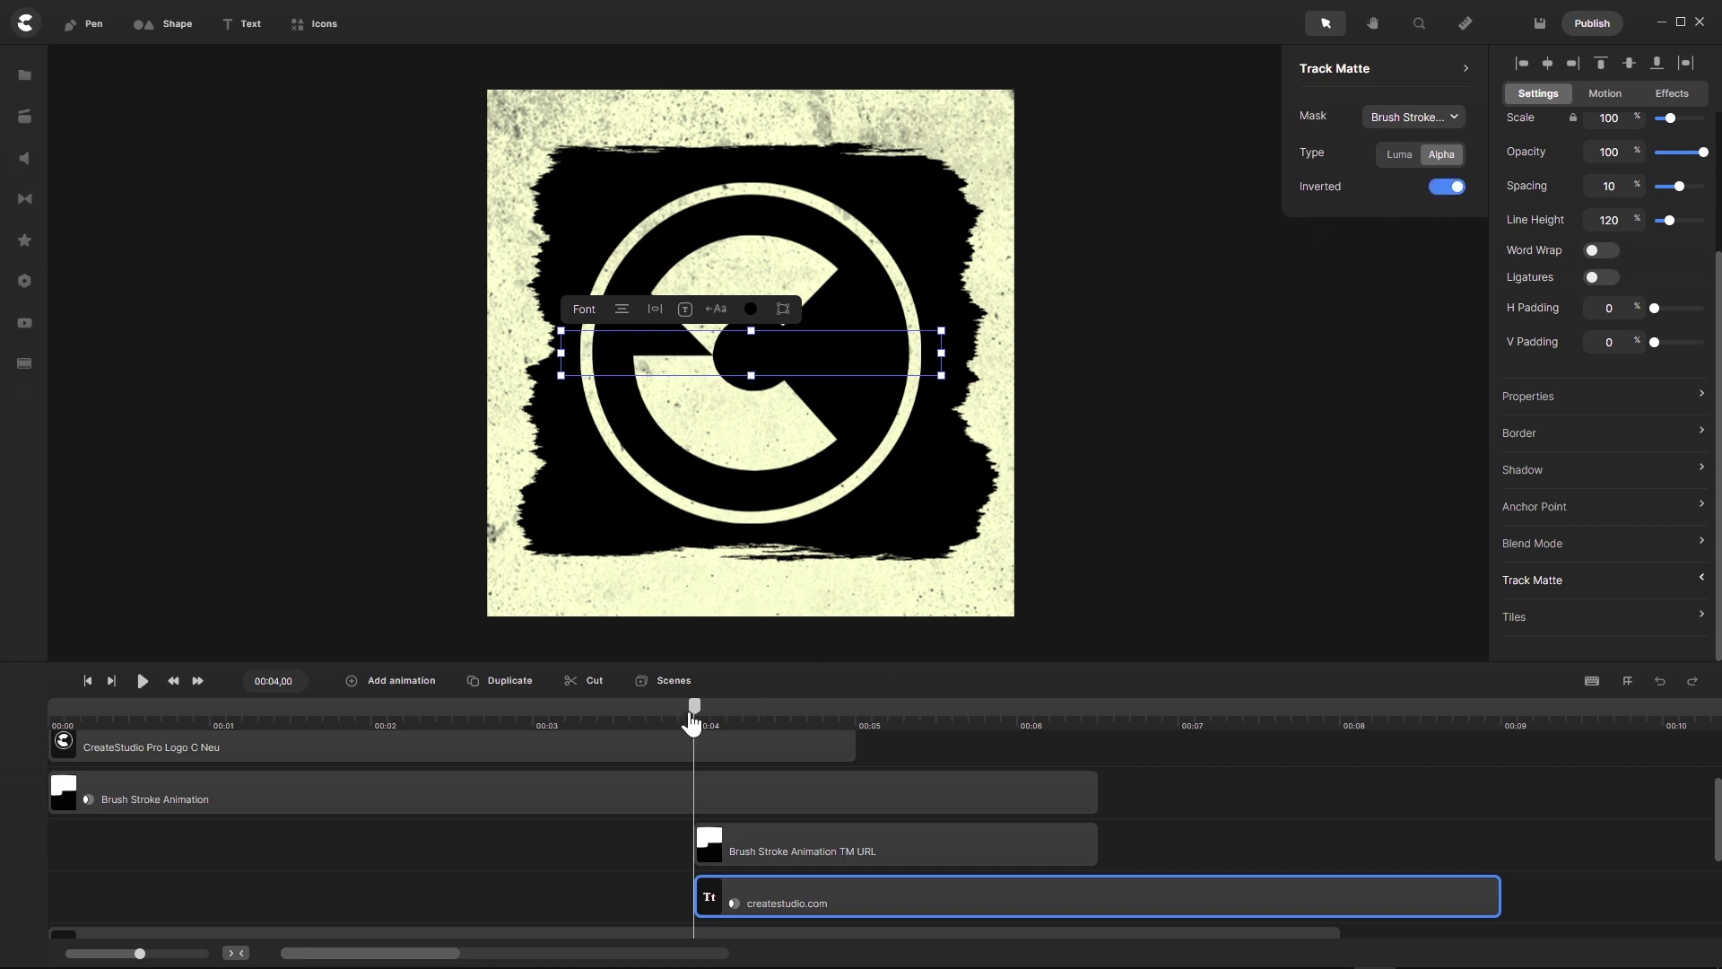
Shorten the createstudio.com text layer so it ends at 8 seconds, aligned with the Background Wall Grunge layer
{"action": "left_click_drag", "start_coordinate": [695, 707], "coordinate": [1342, 724]}
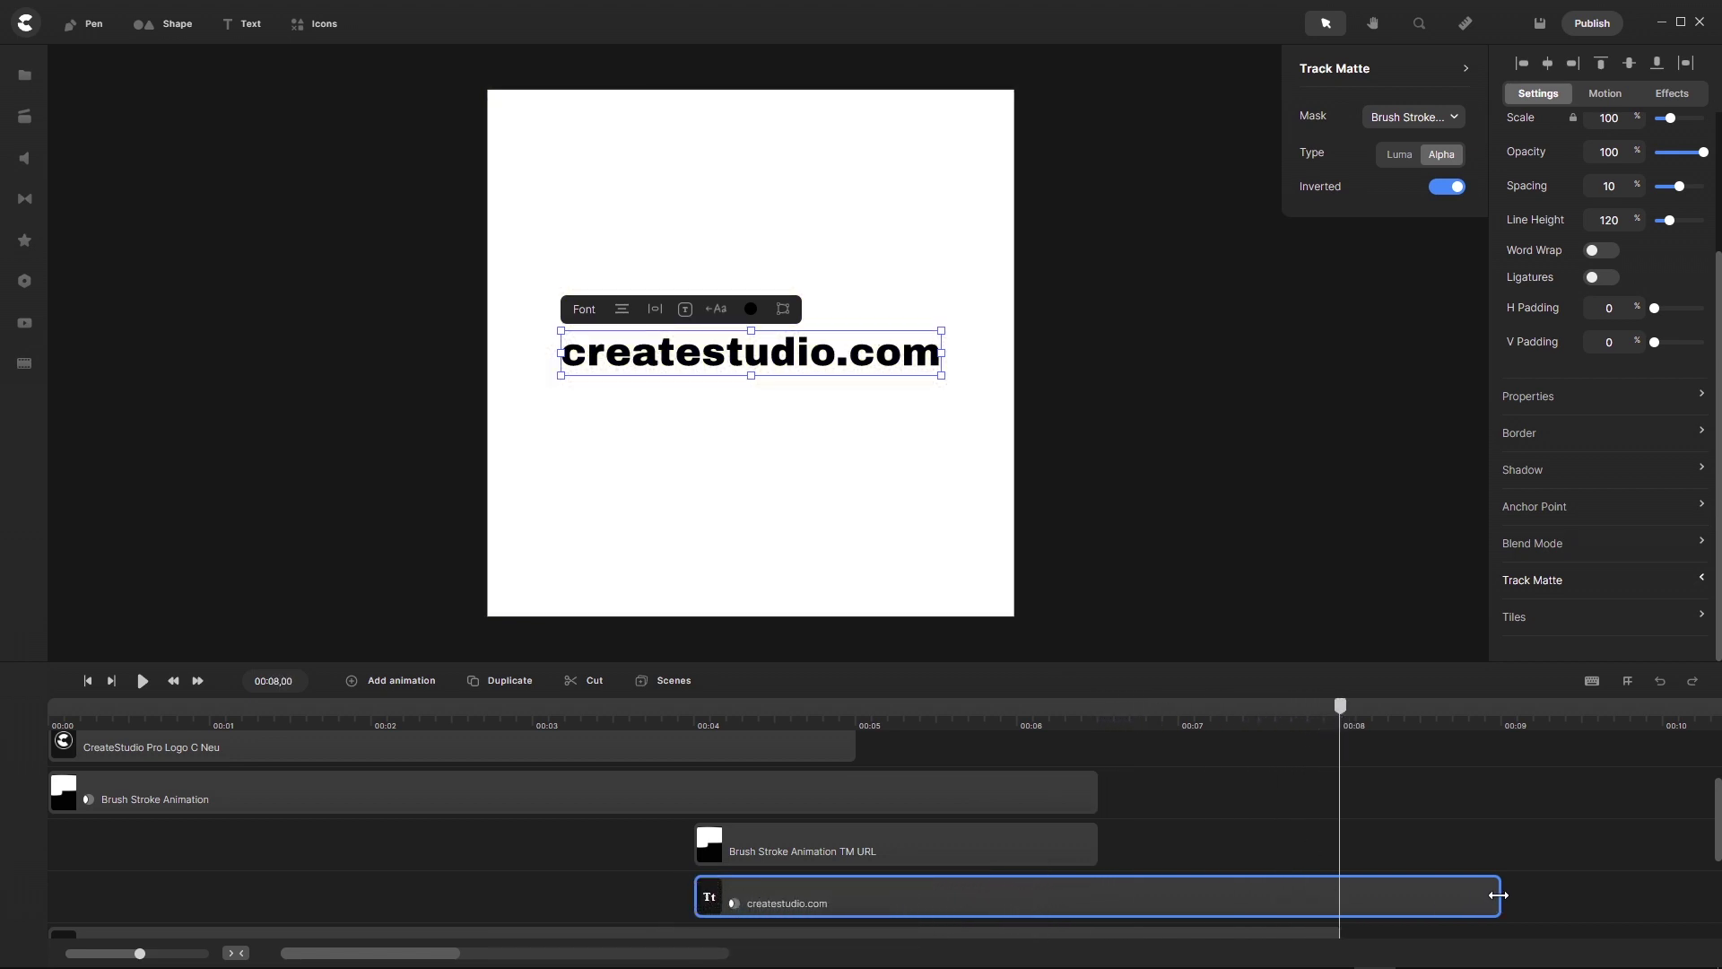
{"action": "left_click_drag", "start_coordinate": [1497, 895], "coordinate": [1332, 910]}
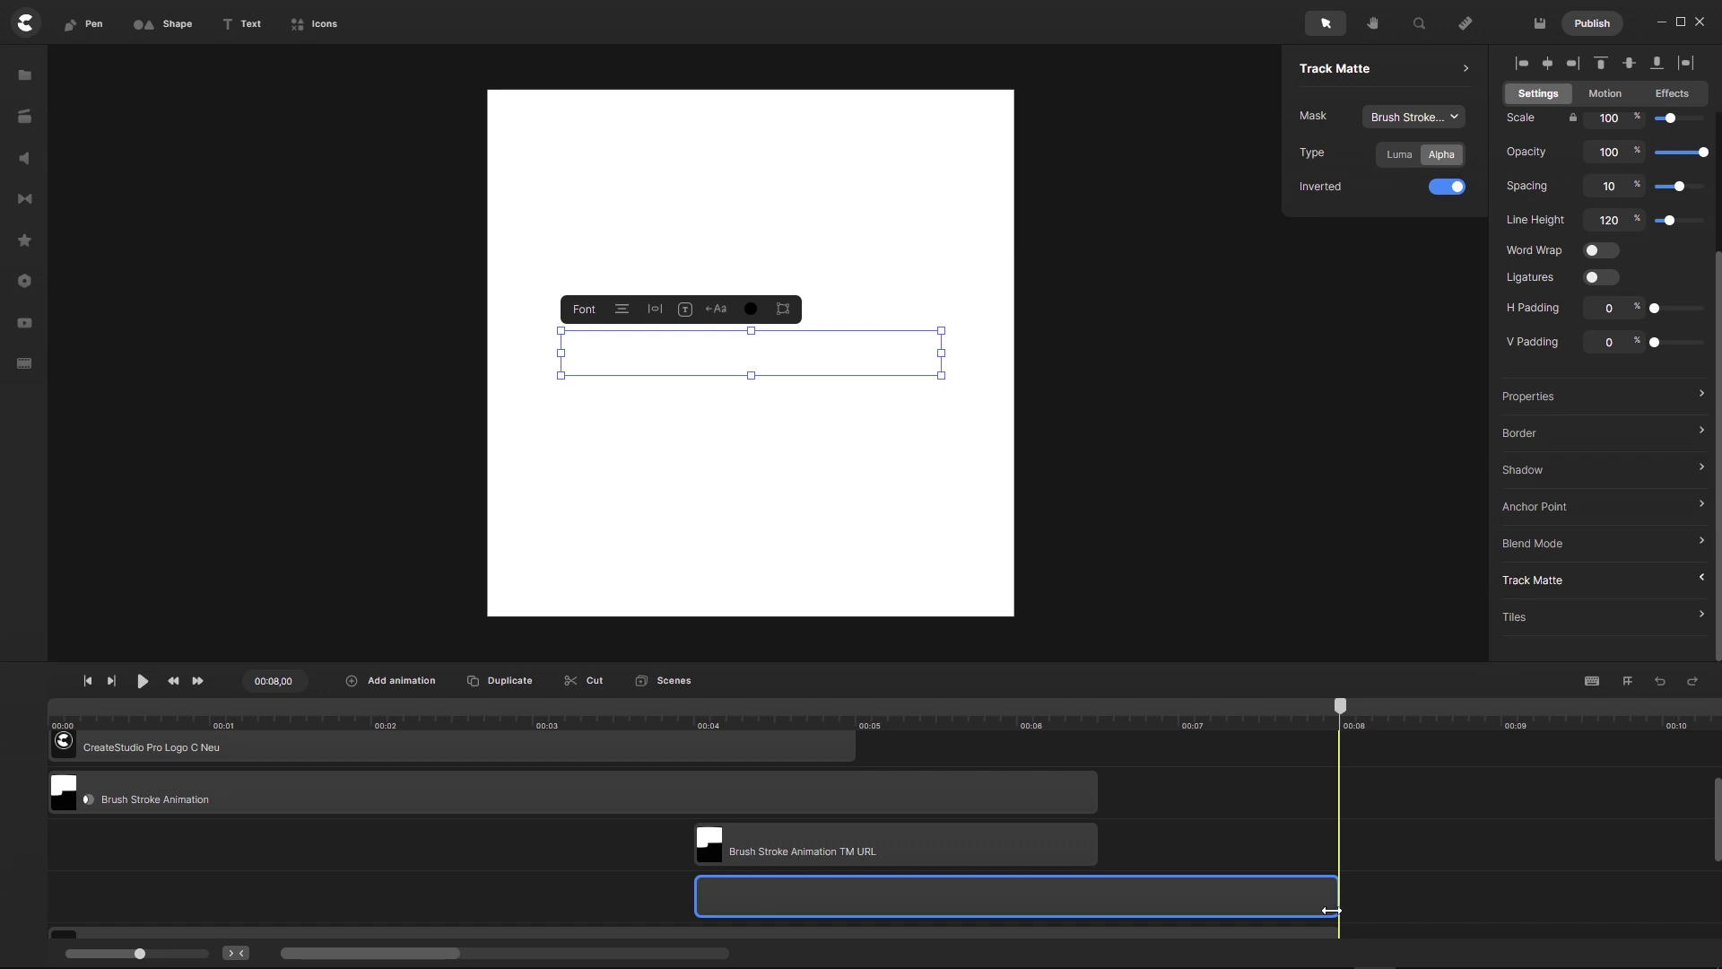
{"action": "scroll", "coordinate": [1246, 812], "scroll_direction": "down", "scroll_amount": 3}
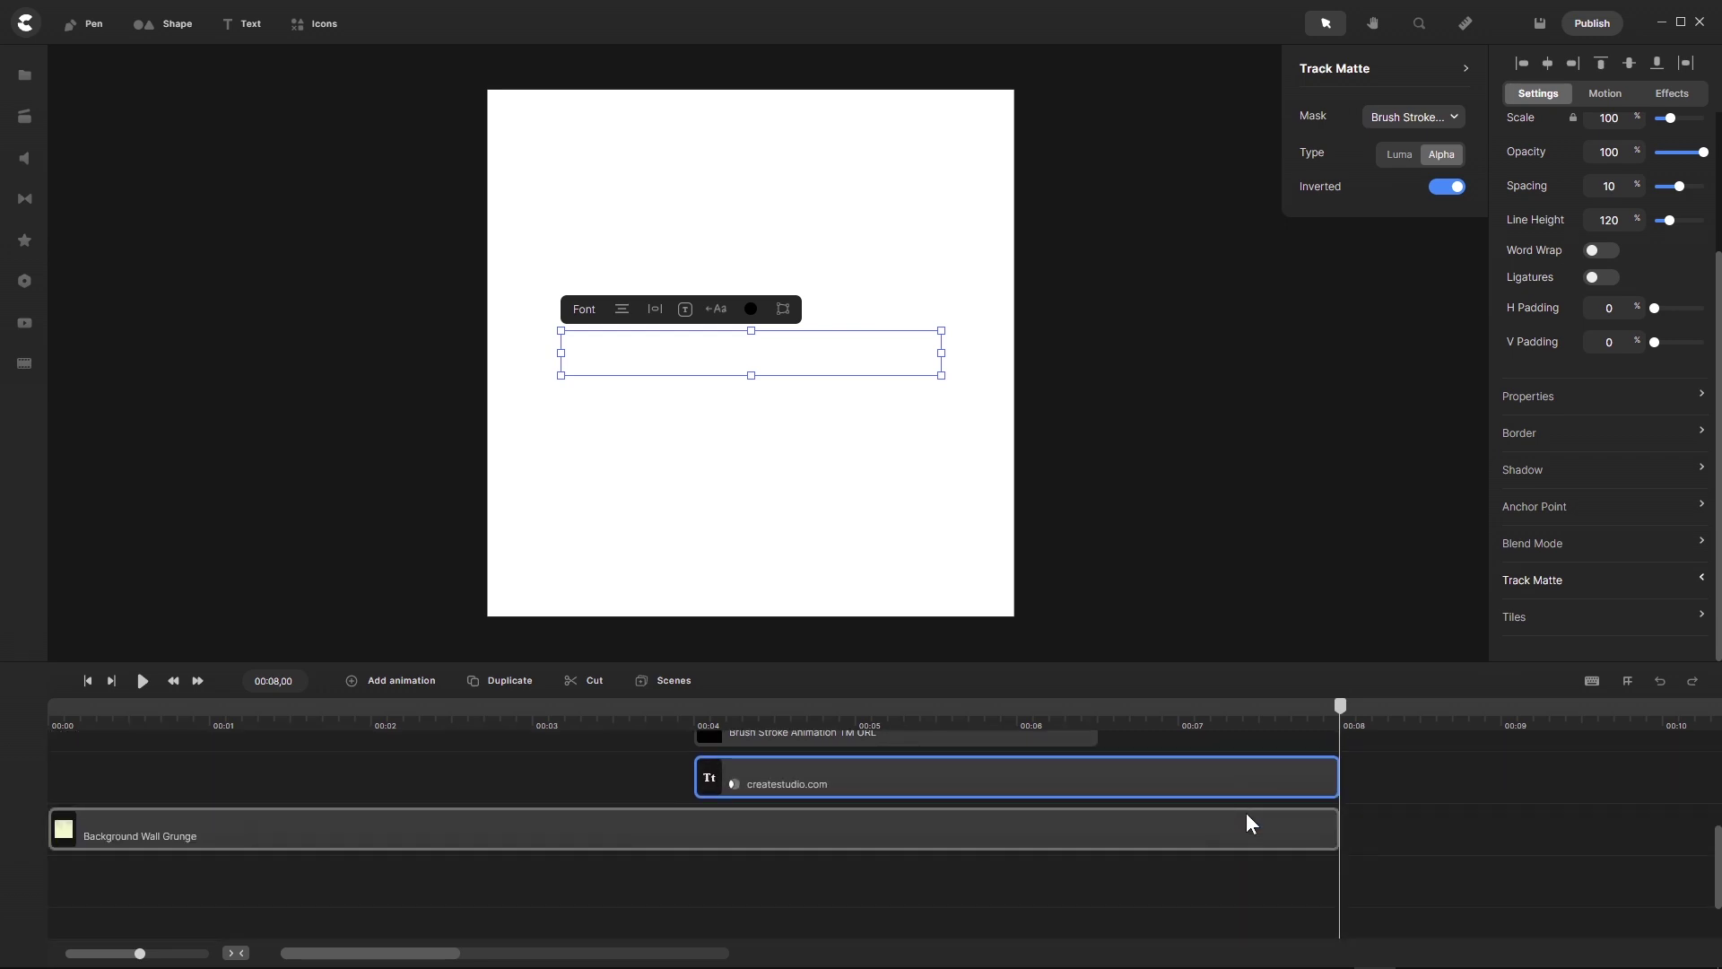
Remove the empty timeline track directly above the CreateStudio Pro Logo C Neu layer
{"action": "scroll", "coordinate": [1246, 811], "scroll_direction": "up", "scroll_amount": 5}
{"action": "left_click", "coordinate": [1236, 823]}
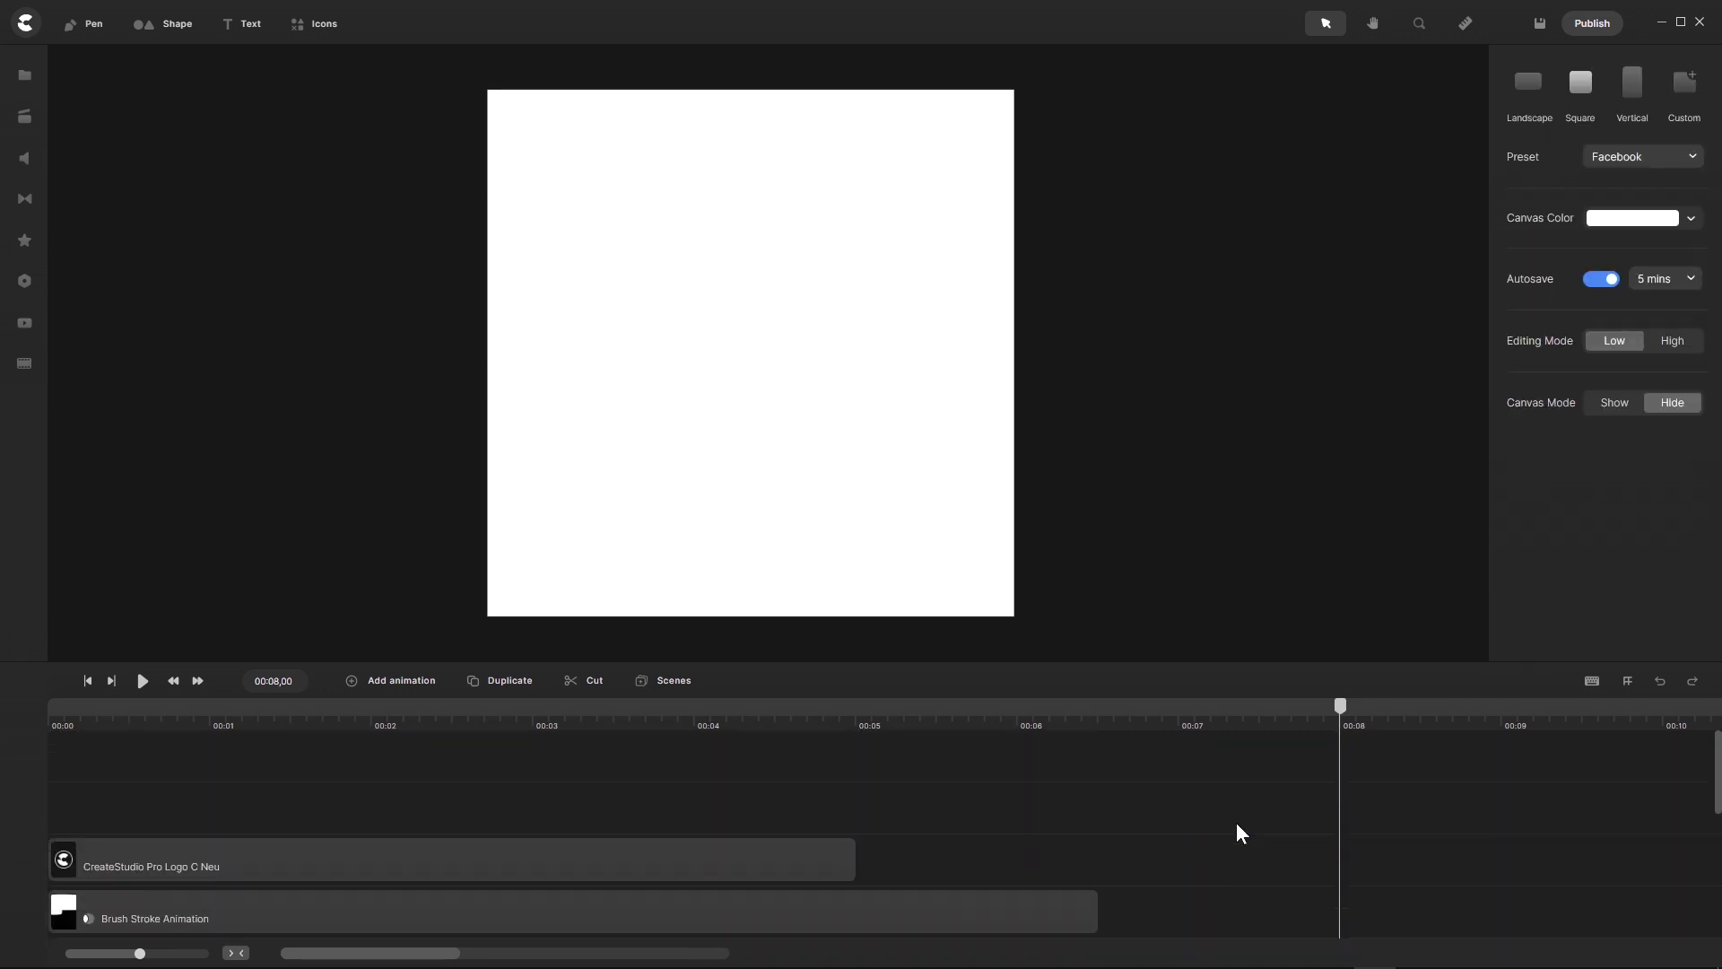
{"action": "right_click", "coordinate": [1236, 822]}
{"action": "left_click", "coordinate": [1259, 804]}
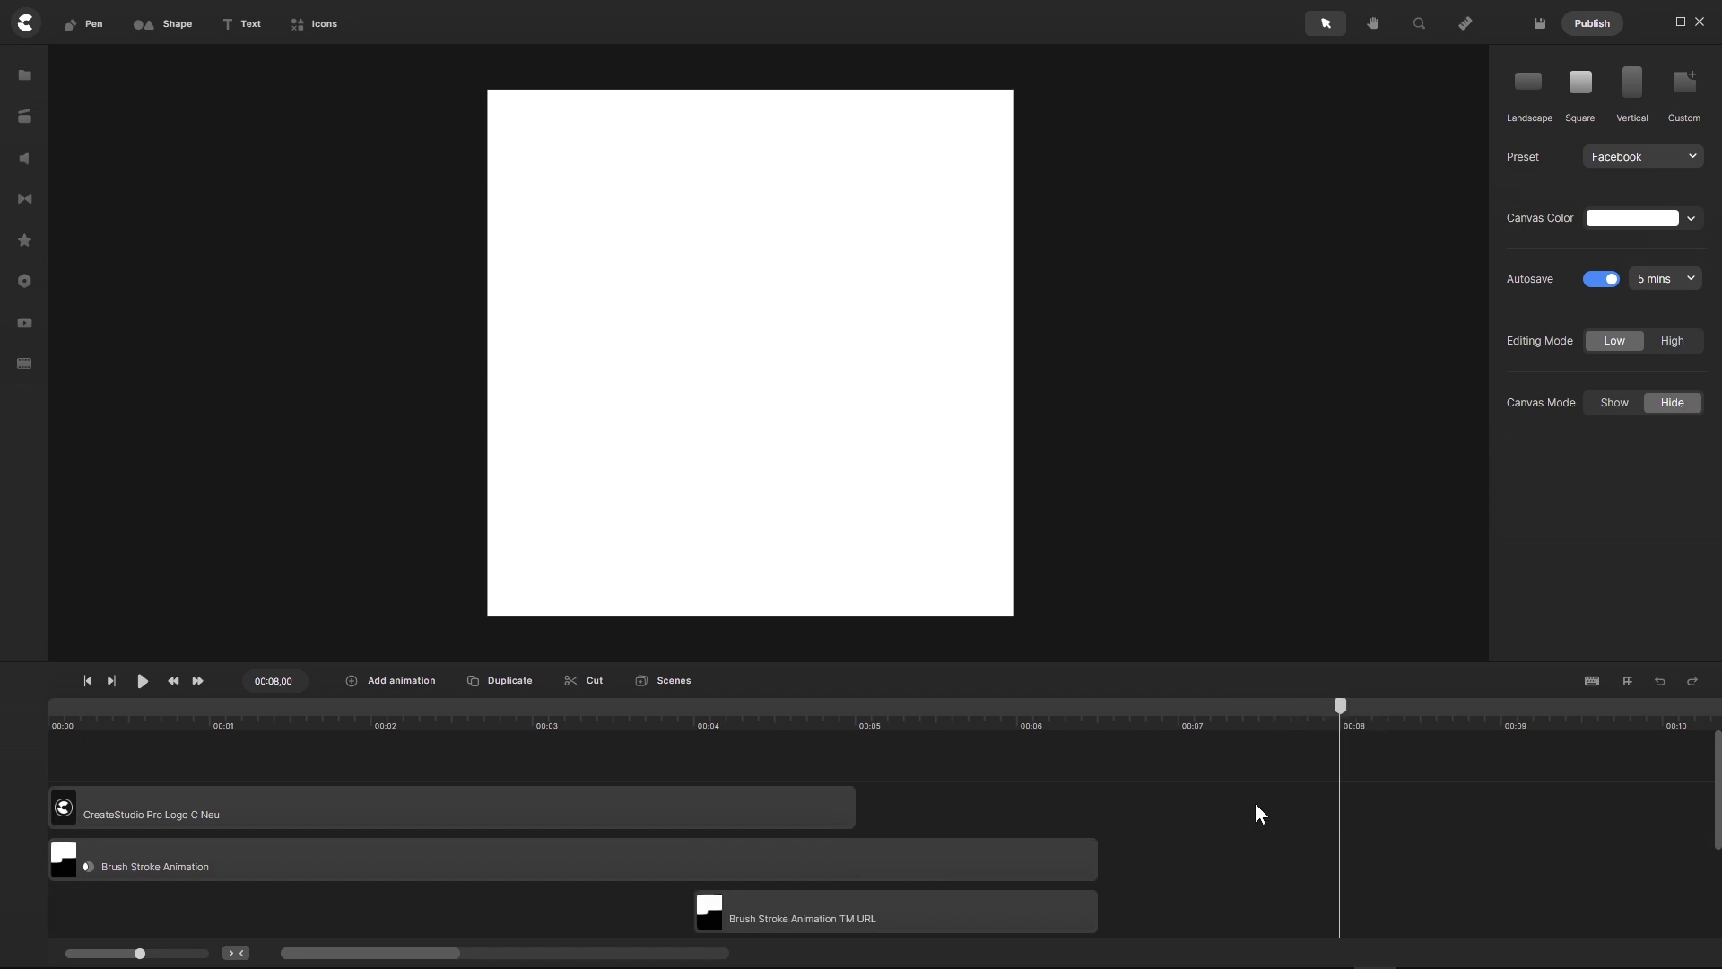
Preview the animation from the beginning to check the text reveal, and return the playhead to the start
{"action": "left_click", "coordinate": [87, 683]}
{"action": "left_click", "coordinate": [143, 684]}
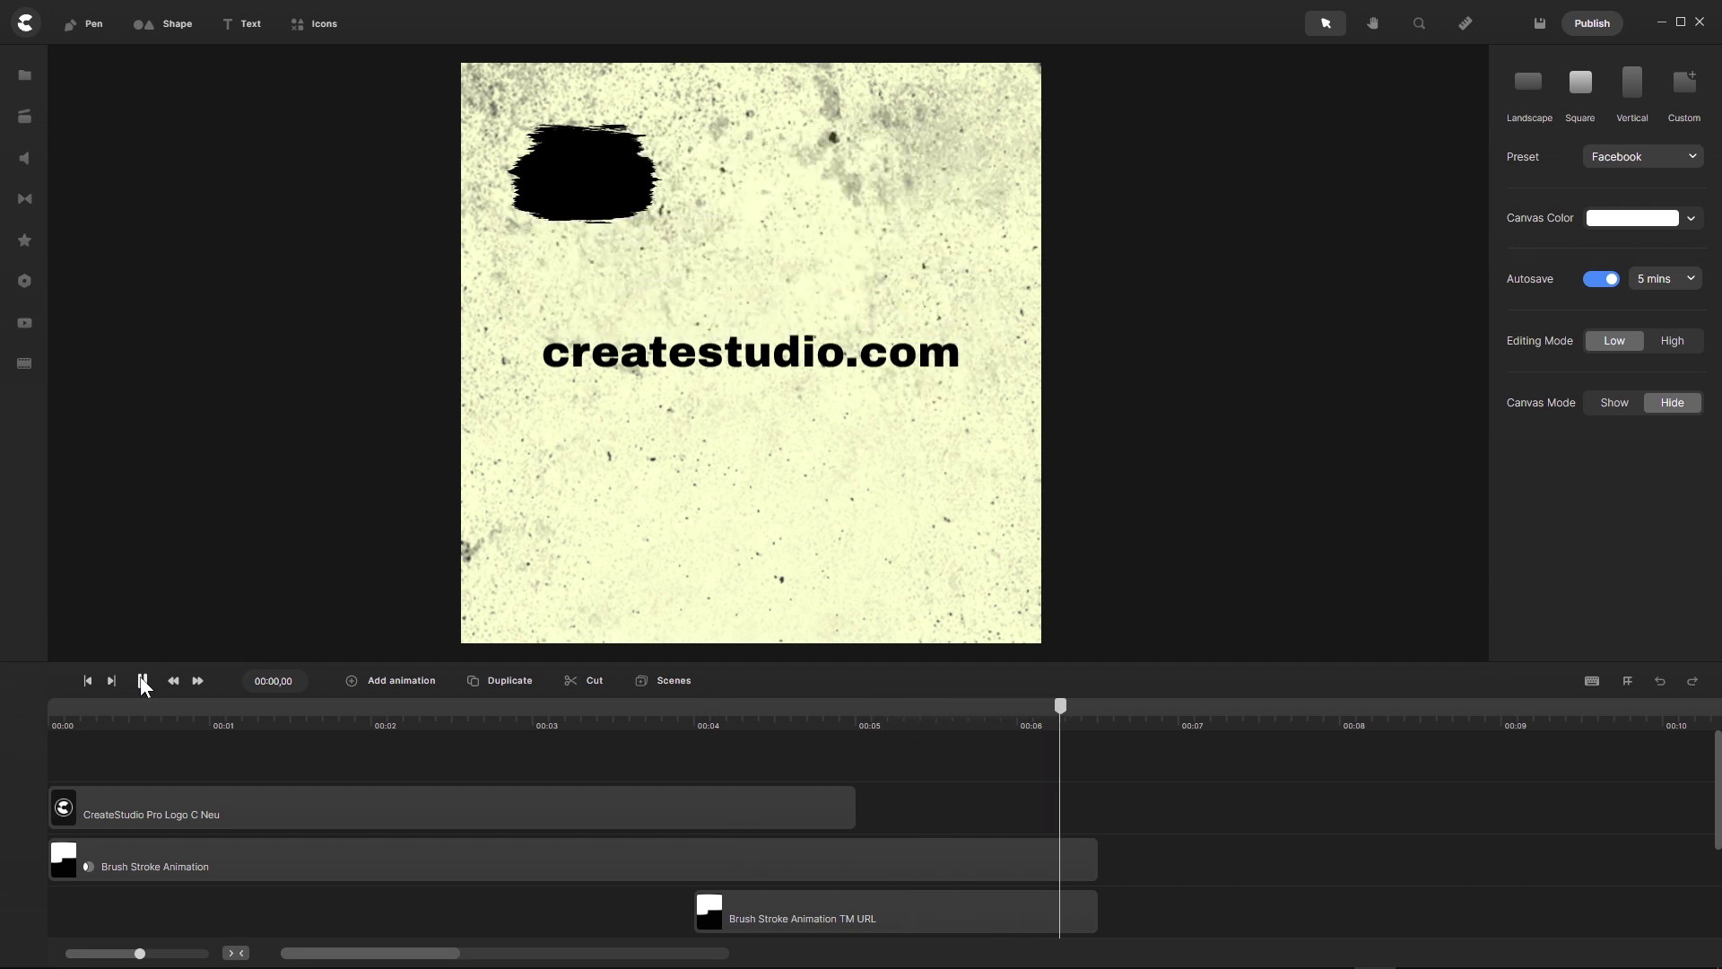
{"action": "left_click", "coordinate": [143, 683]}
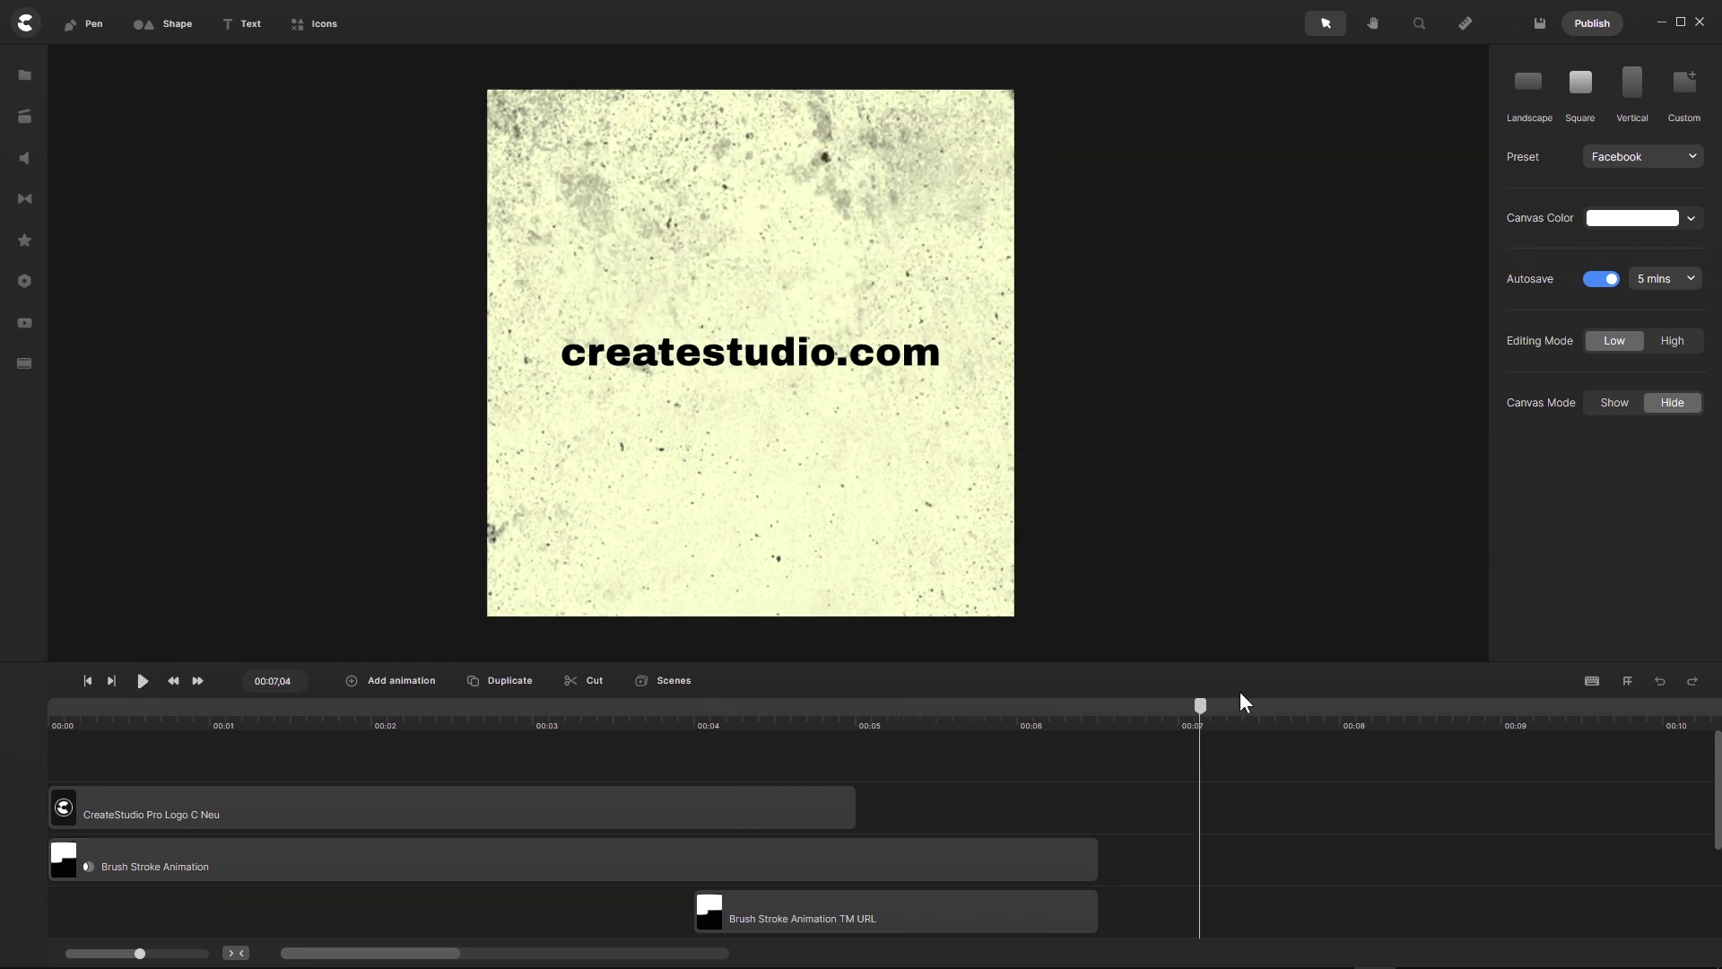
{"action": "left_click_drag", "start_coordinate": [1209, 715], "coordinate": [29, 716]}
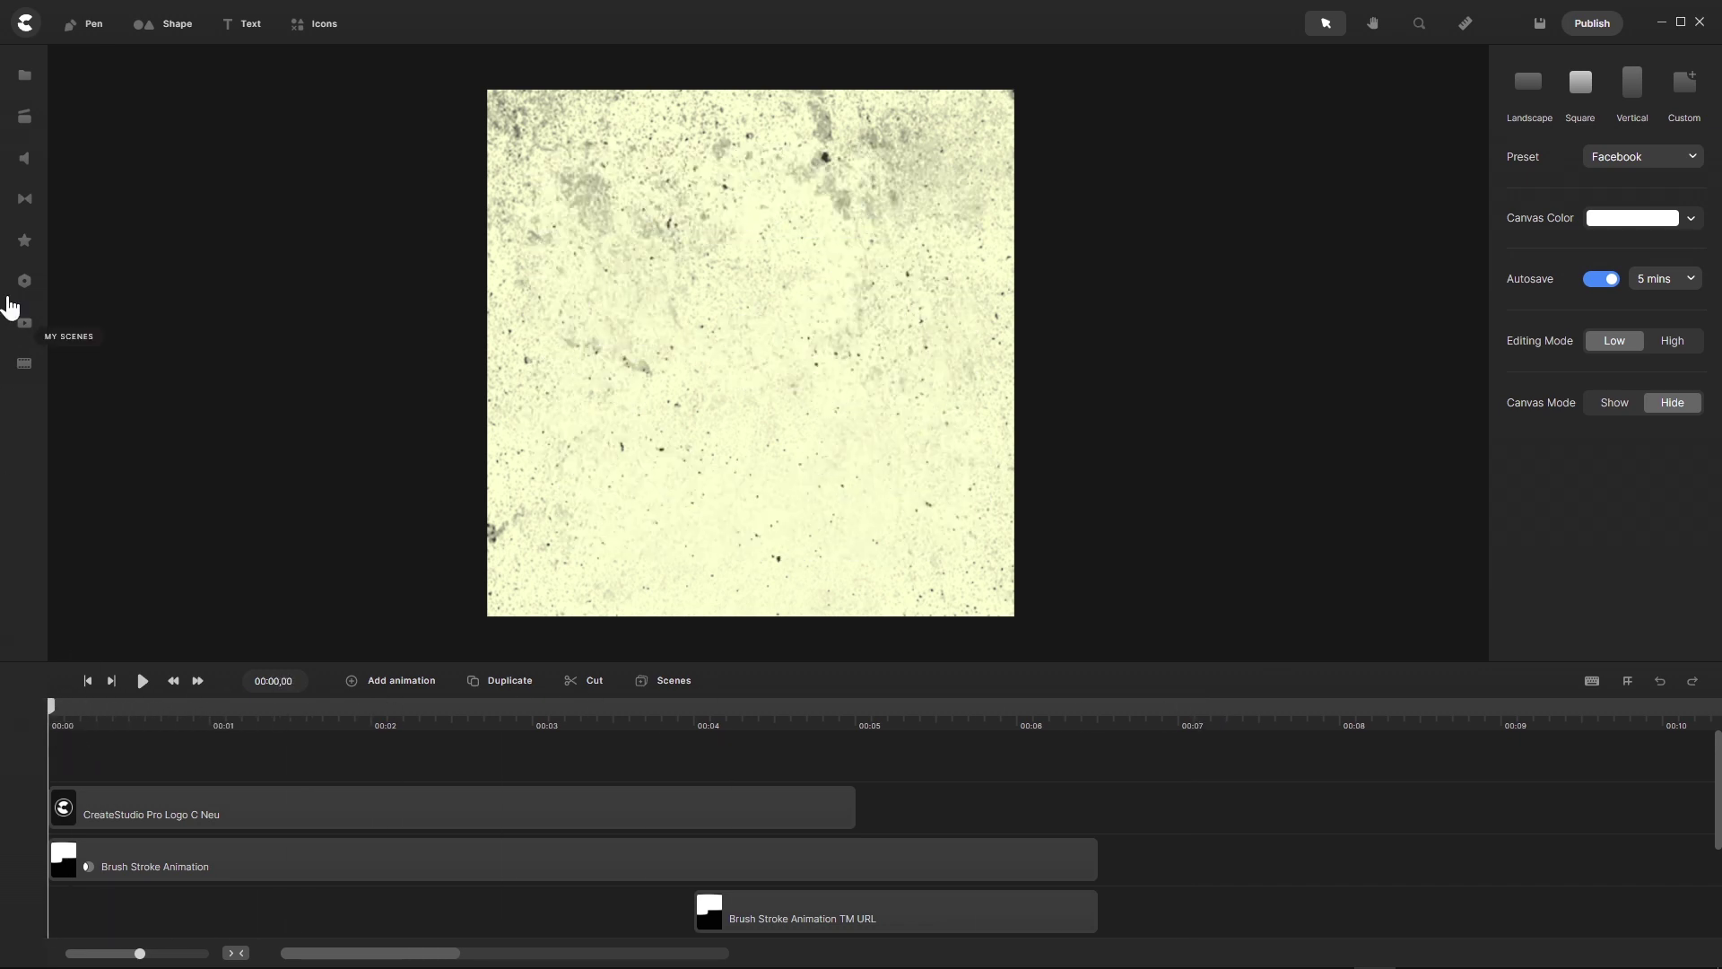
Sort the music library by shortest and add the "With Energy" track to the project
{"action": "left_click", "coordinate": [25, 161]}
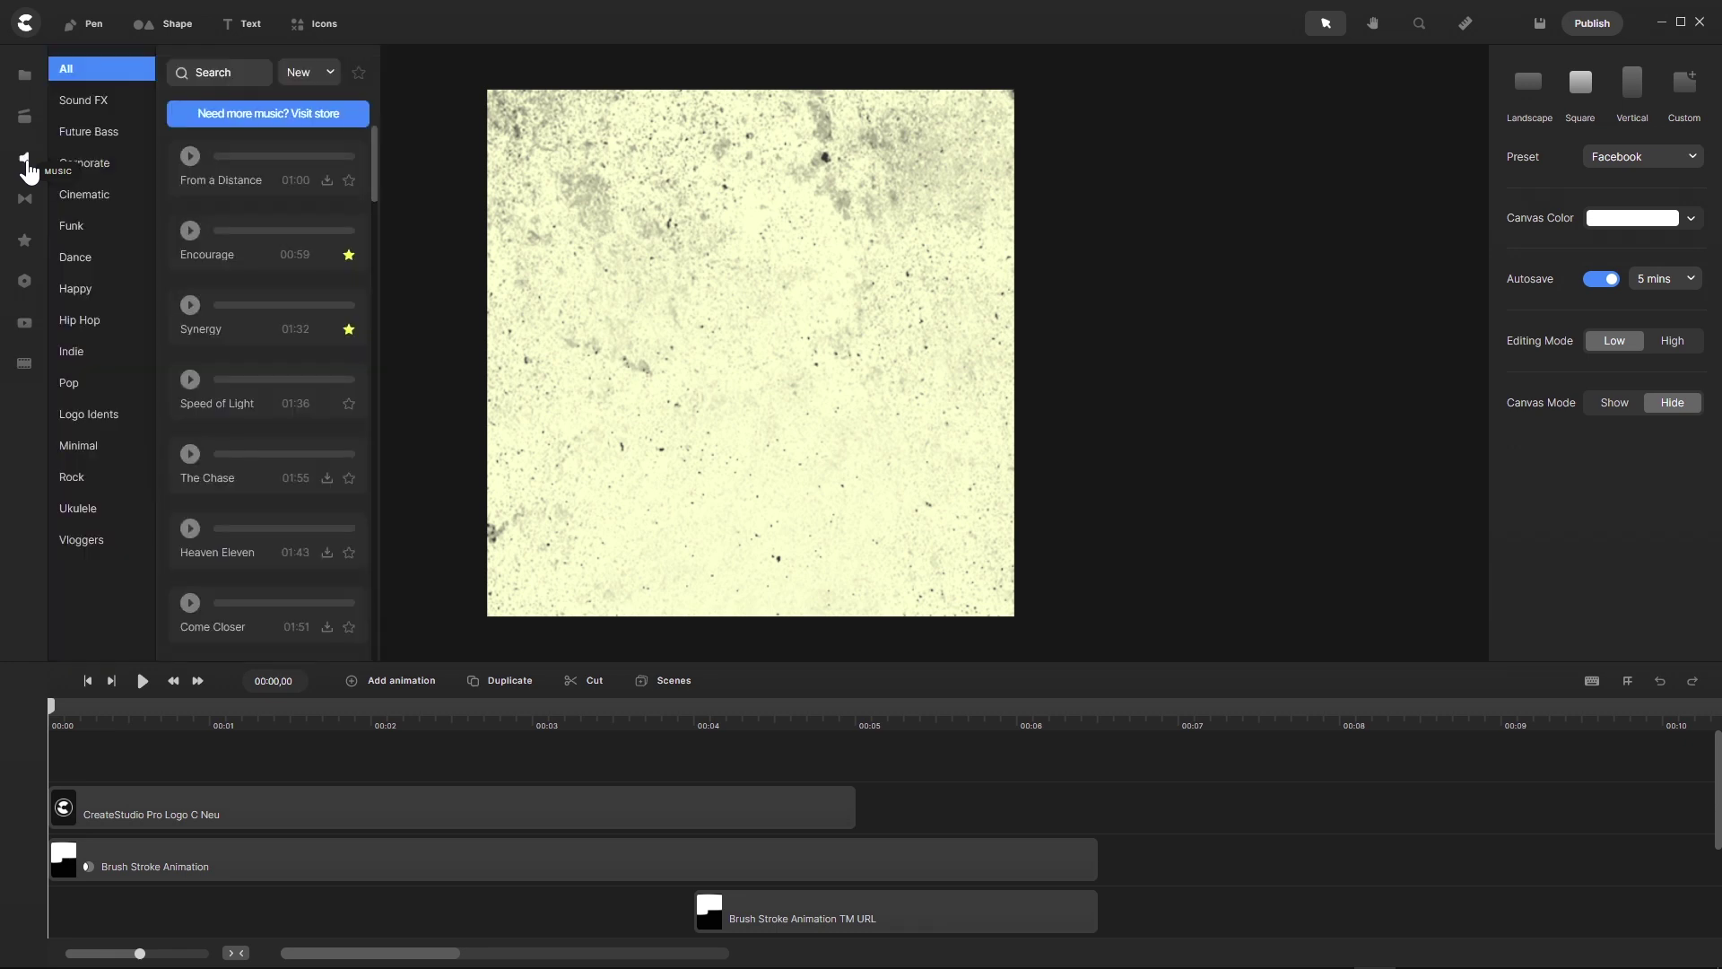
{"action": "left_click", "coordinate": [331, 75]}
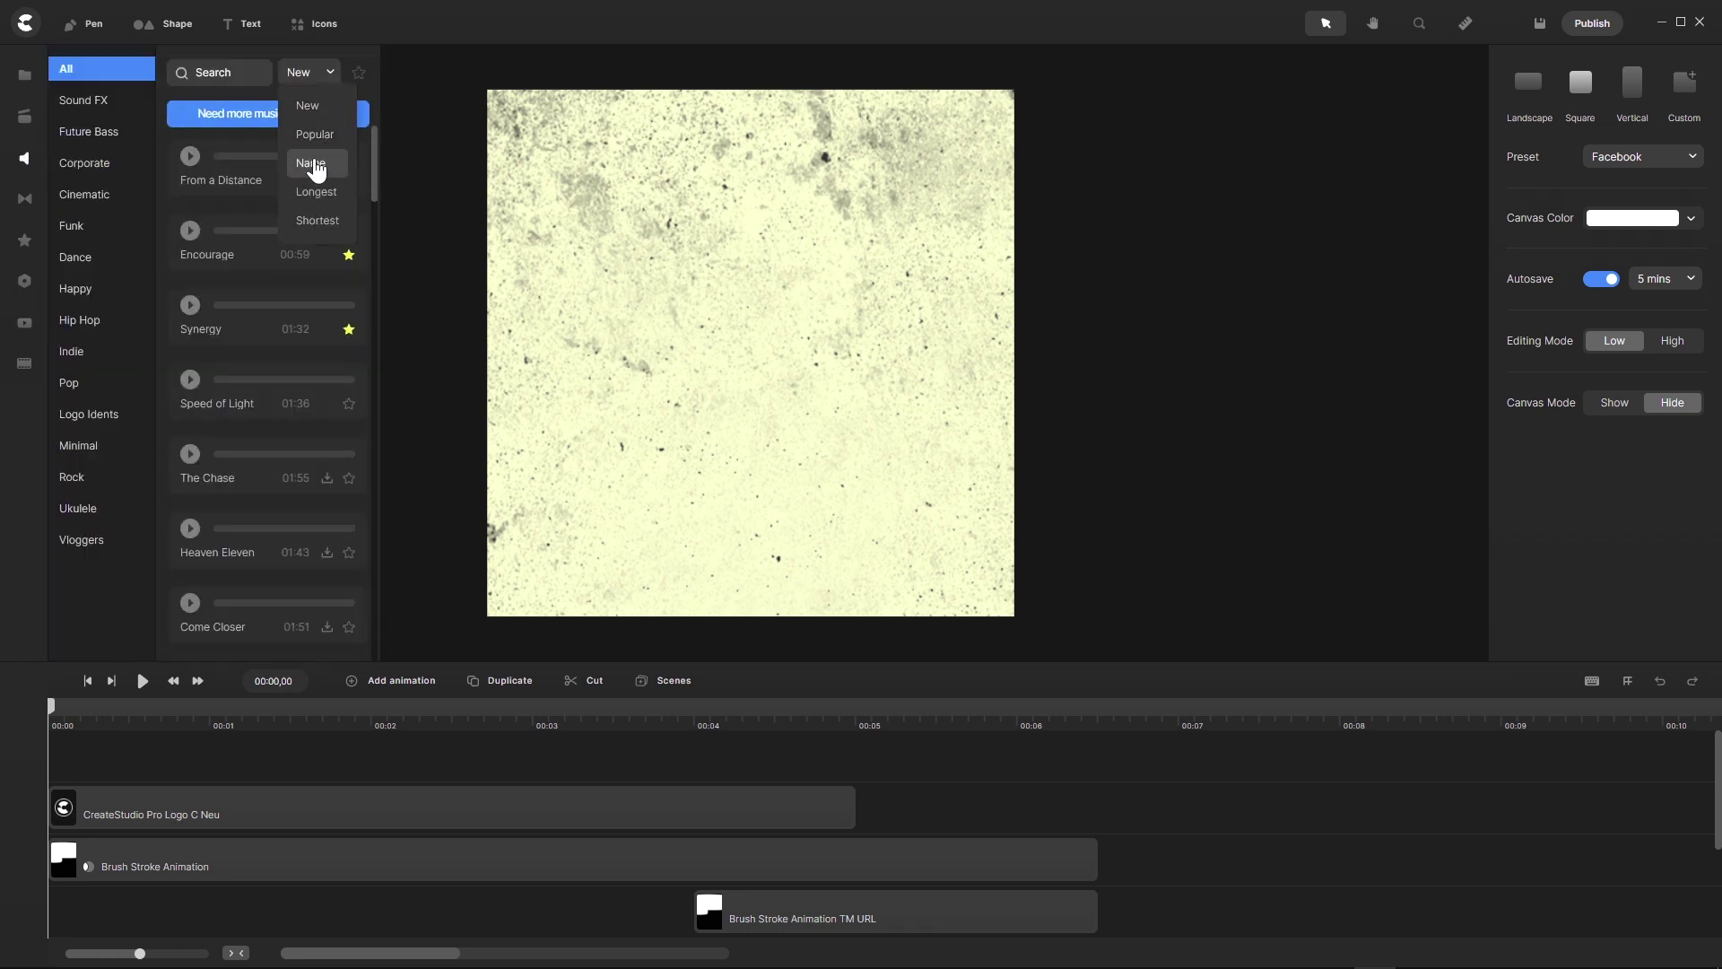
{"action": "left_click", "coordinate": [317, 221]}
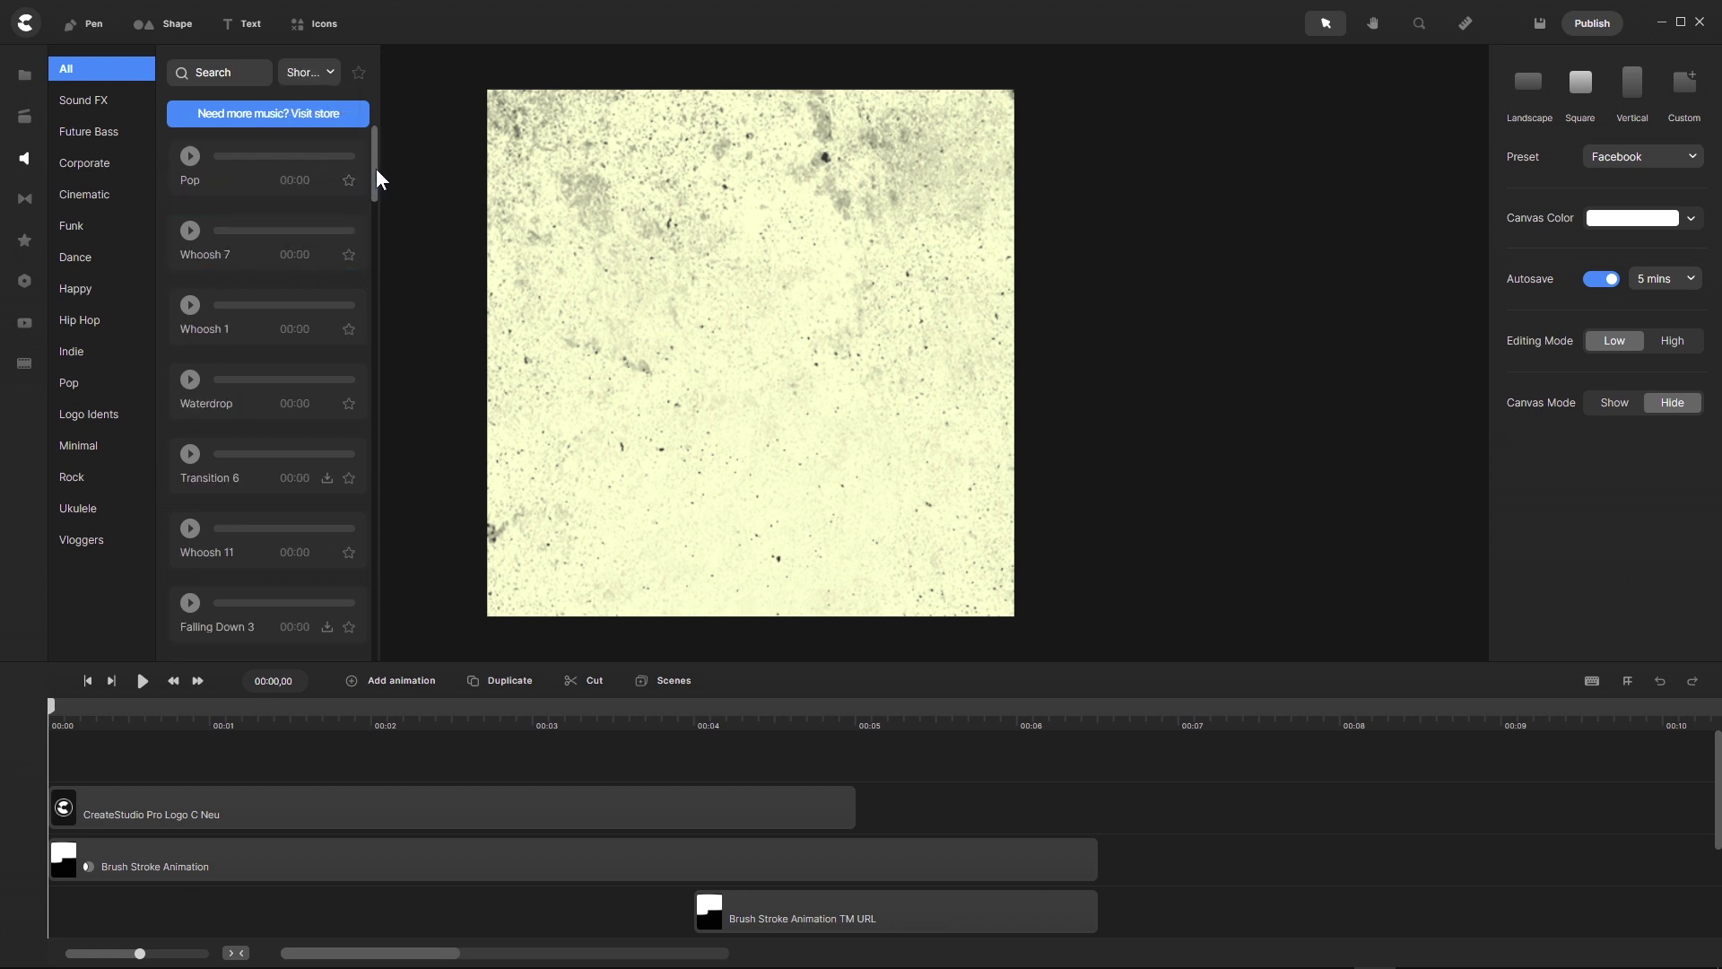
{"action": "left_click_drag", "start_coordinate": [375, 169], "coordinate": [364, 432]}
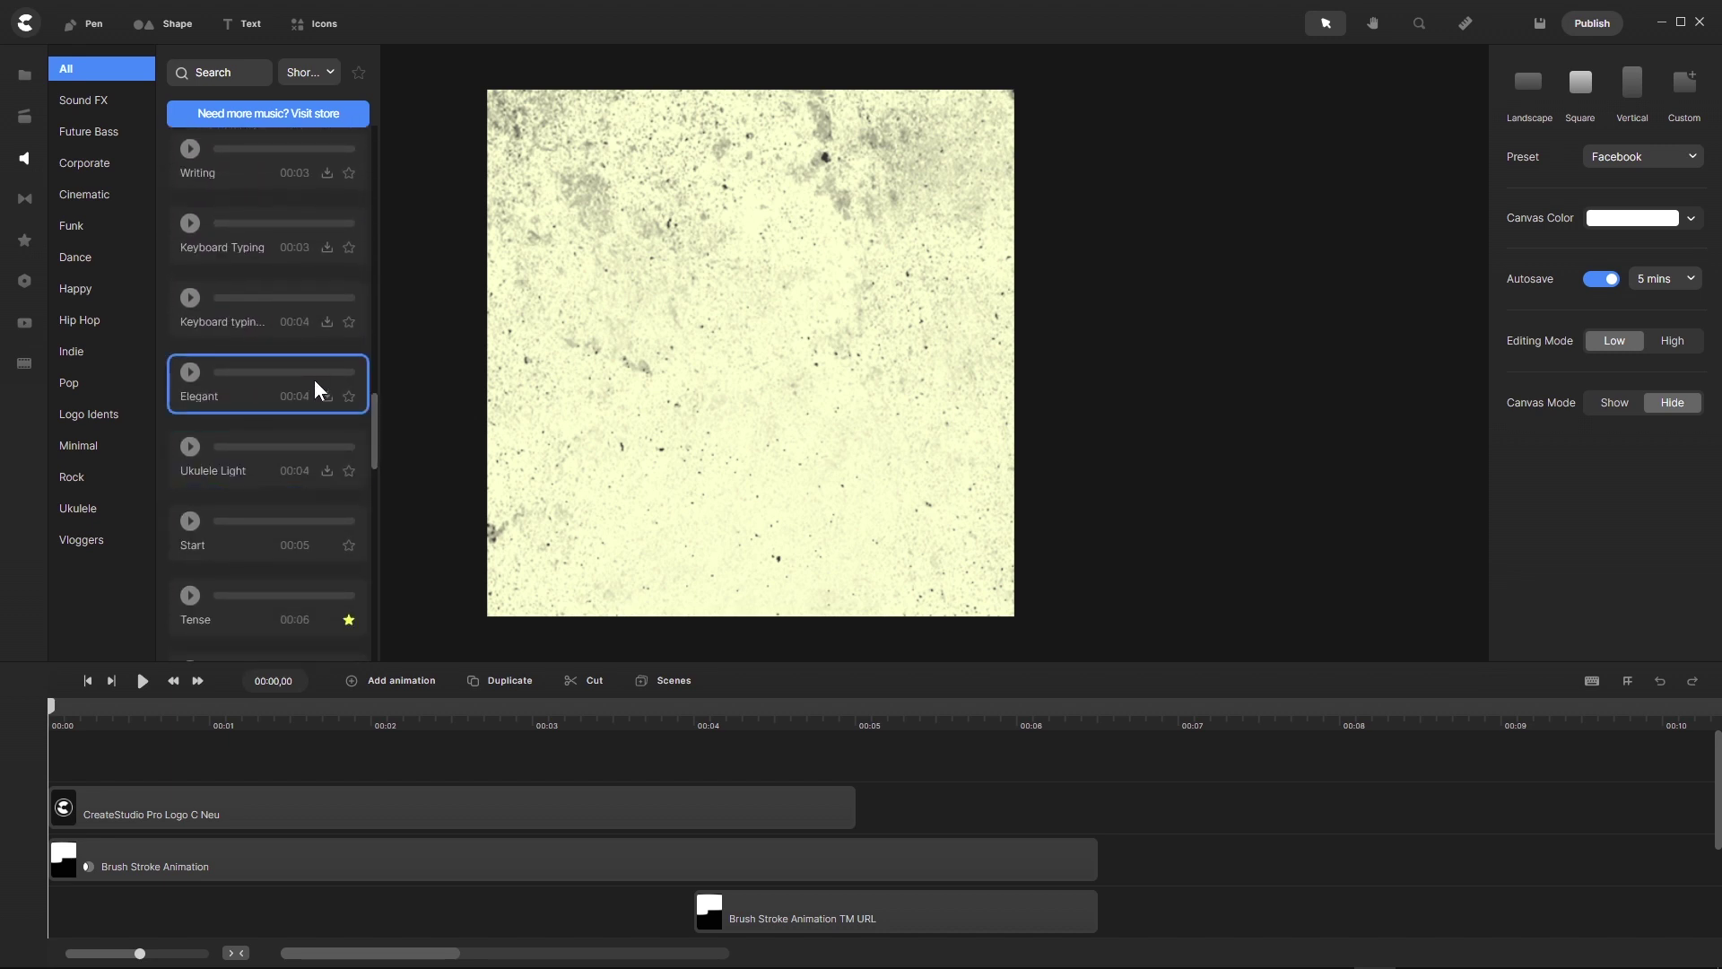
{"action": "scroll", "coordinate": [314, 379], "scroll_direction": "down", "scroll_amount": 4}
{"action": "scroll", "coordinate": [313, 379], "scroll_direction": "down", "scroll_amount": 3}
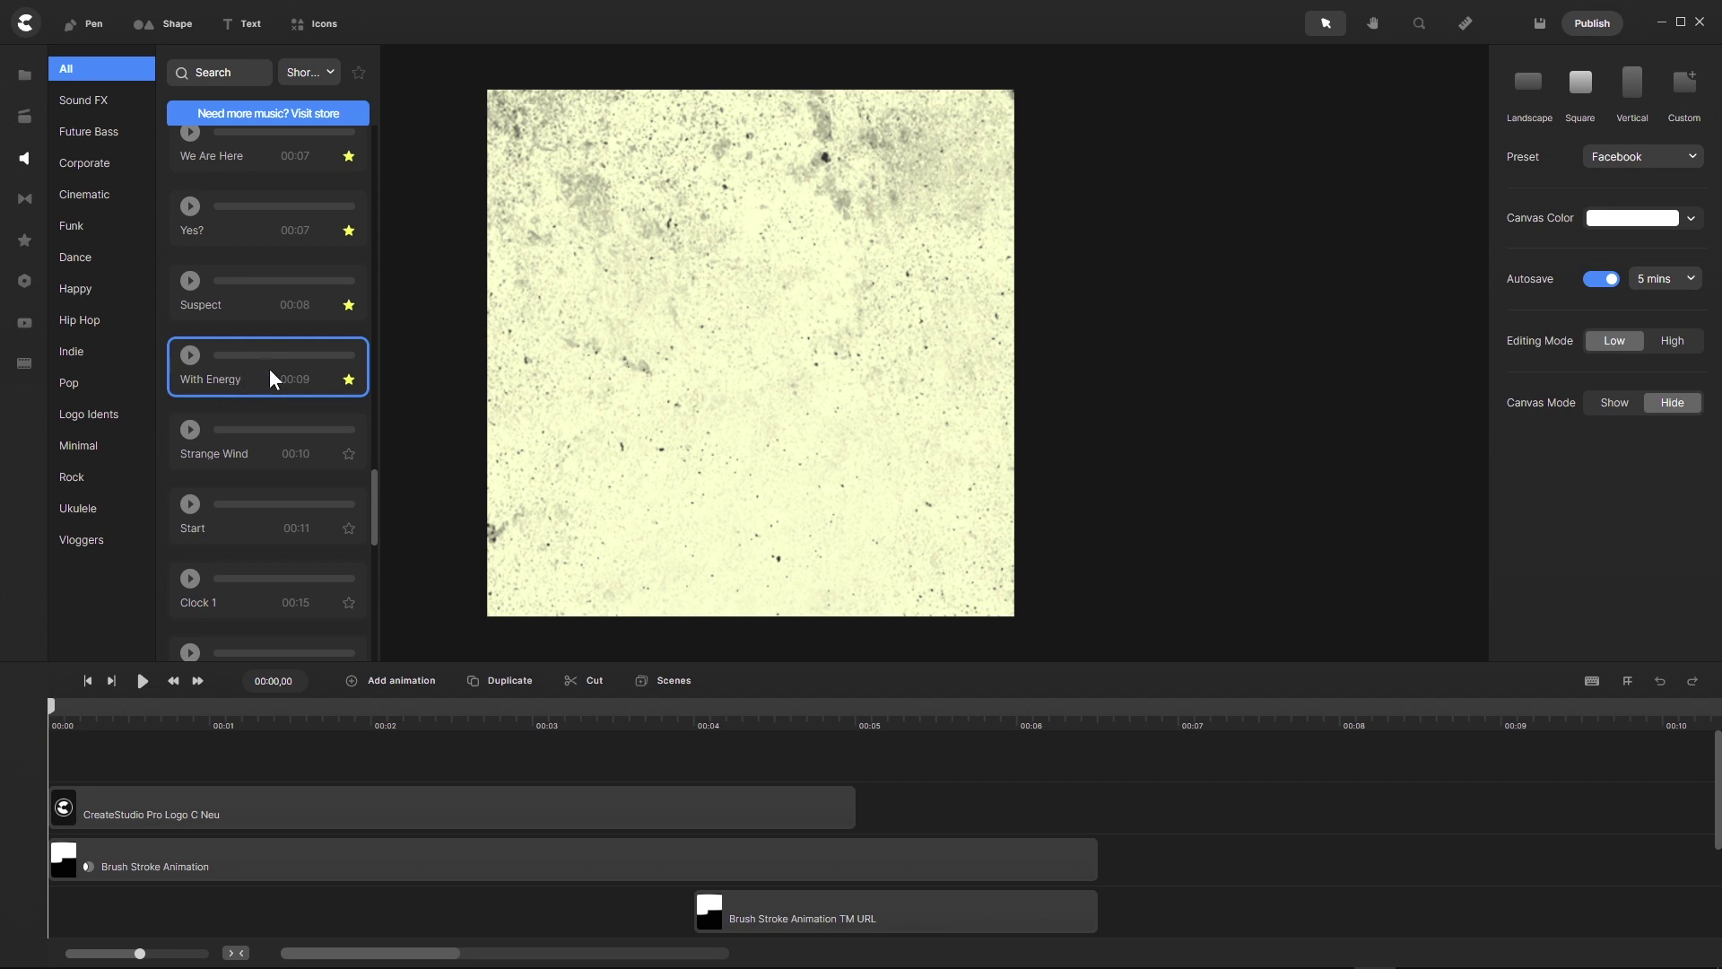
{"action": "left_click_drag", "start_coordinate": [270, 363], "coordinate": [704, 373]}
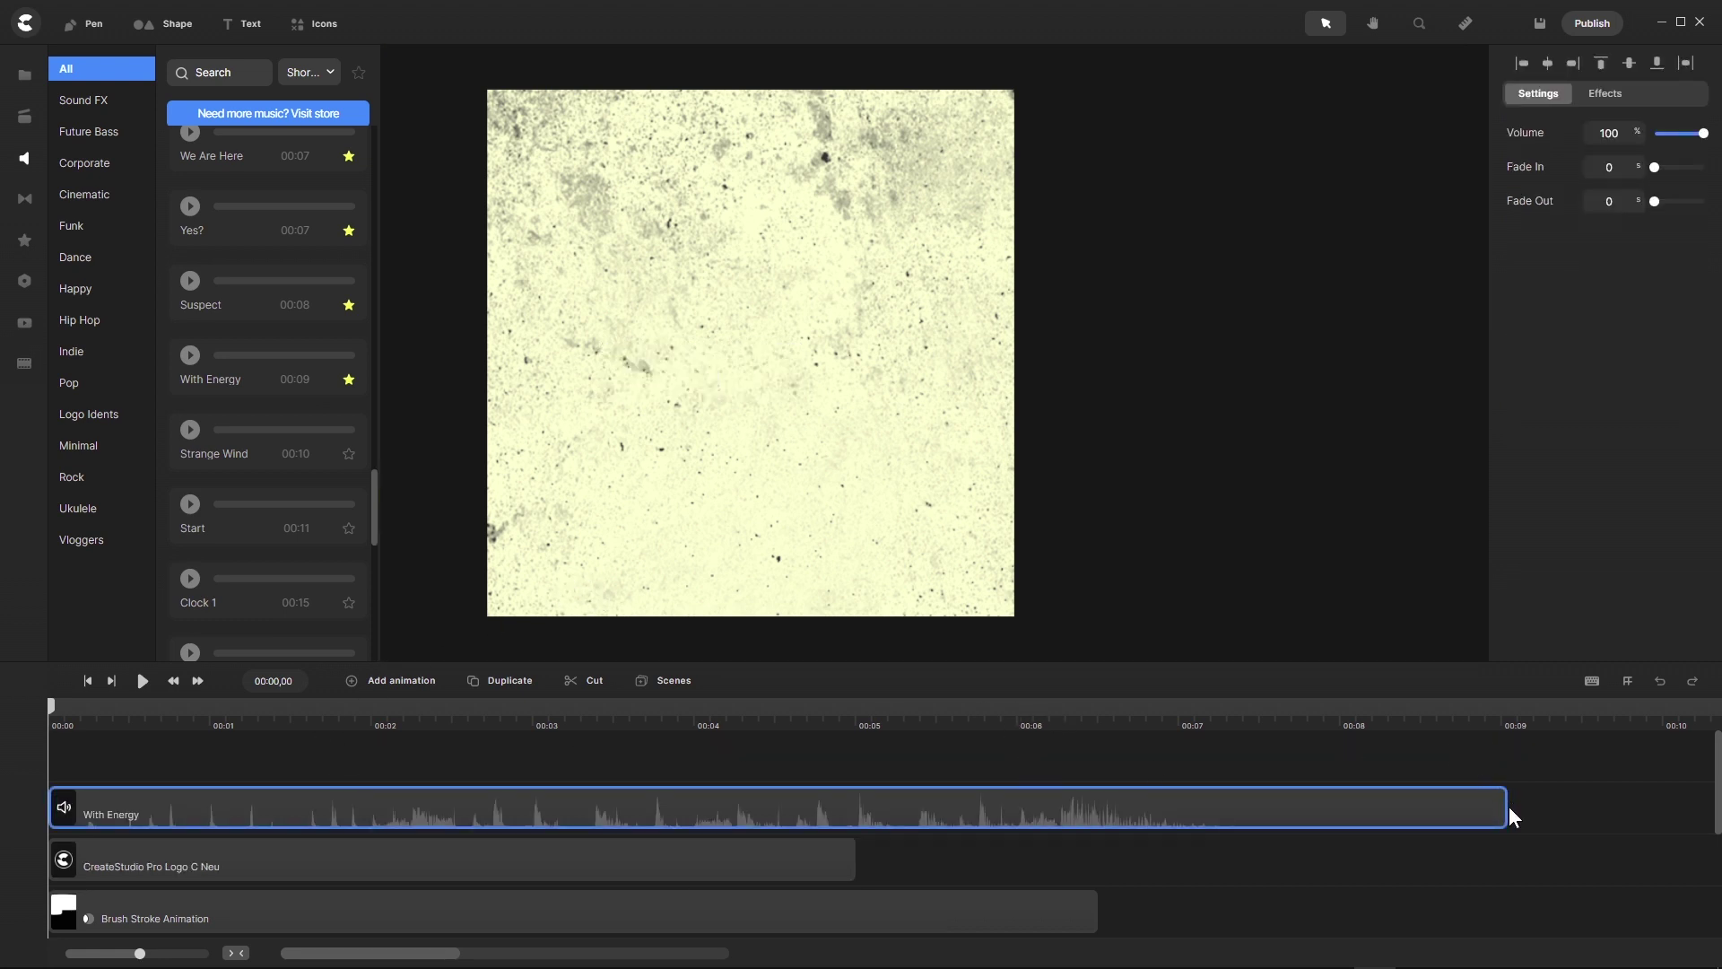
Trim the end of the With Energy clip to just before 8 seconds and set its volume to 60% and fade-out to 3 s
{"action": "left_click_drag", "start_coordinate": [1503, 811], "coordinate": [1319, 807]}
{"action": "double_click", "coordinate": [1626, 133]}
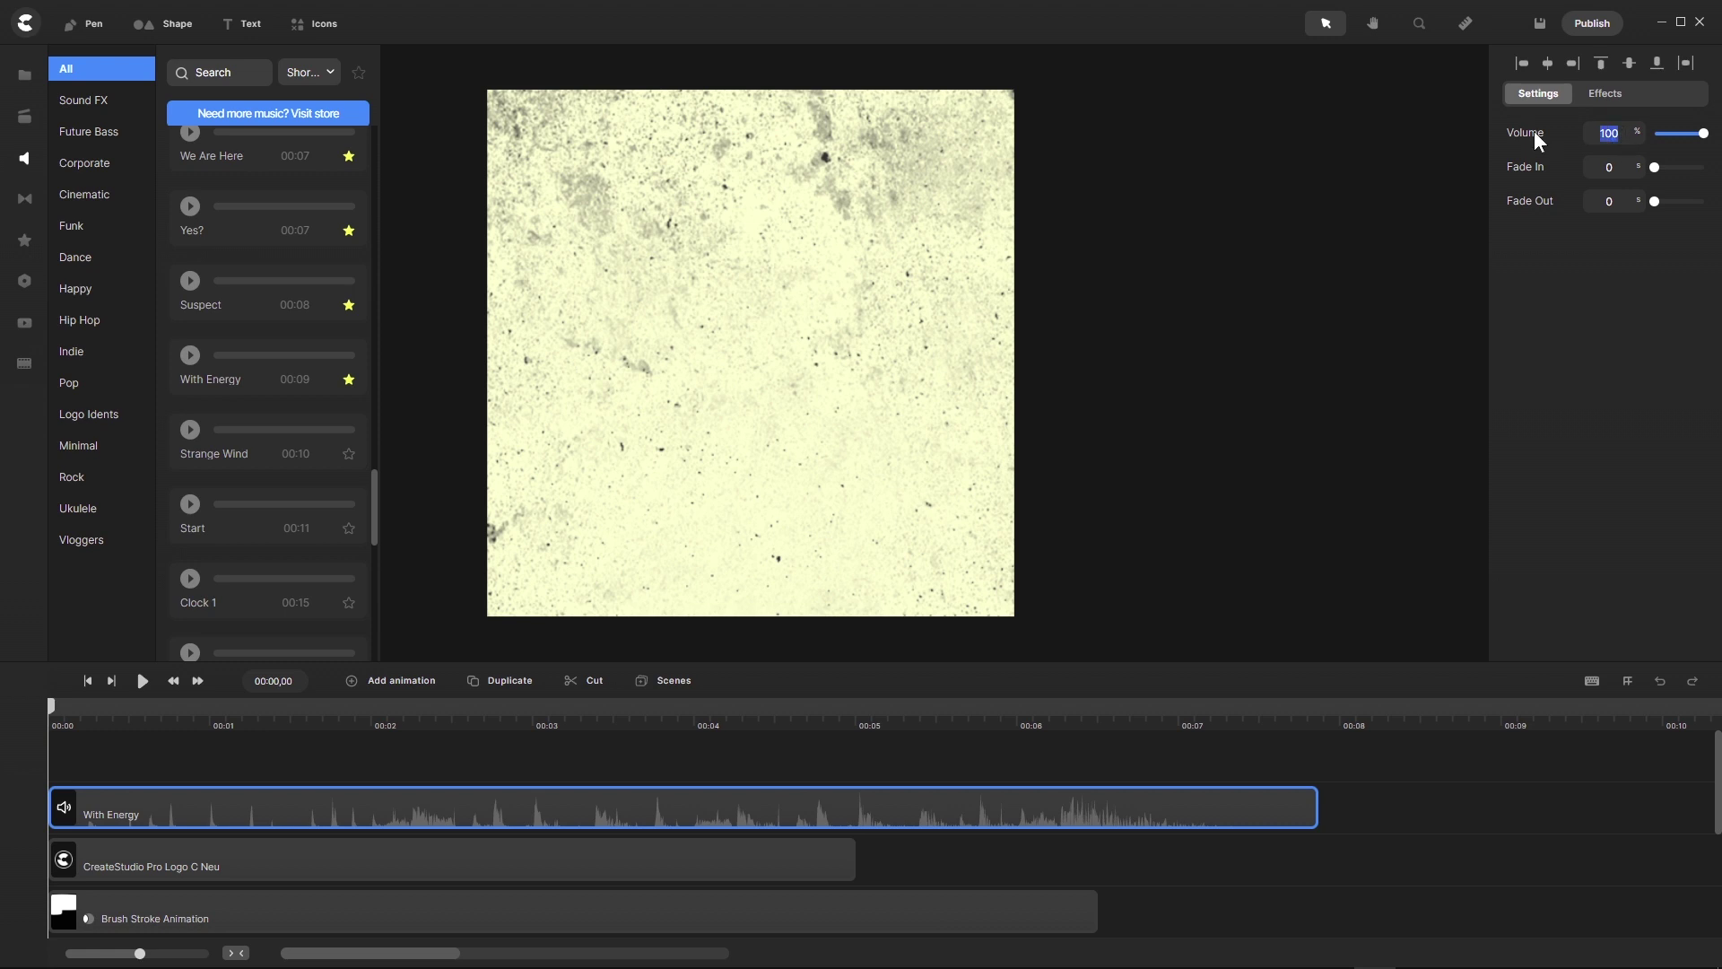
{"action": "type", "text": "60"}
{"action": "type", "text": "3"}
Trim the silent start of the With Energy clip up to 00:00,05 and shift the clip back toward the timeline's beginning
{"action": "left_click_drag", "start_coordinate": [142, 953], "coordinate": [186, 952]}
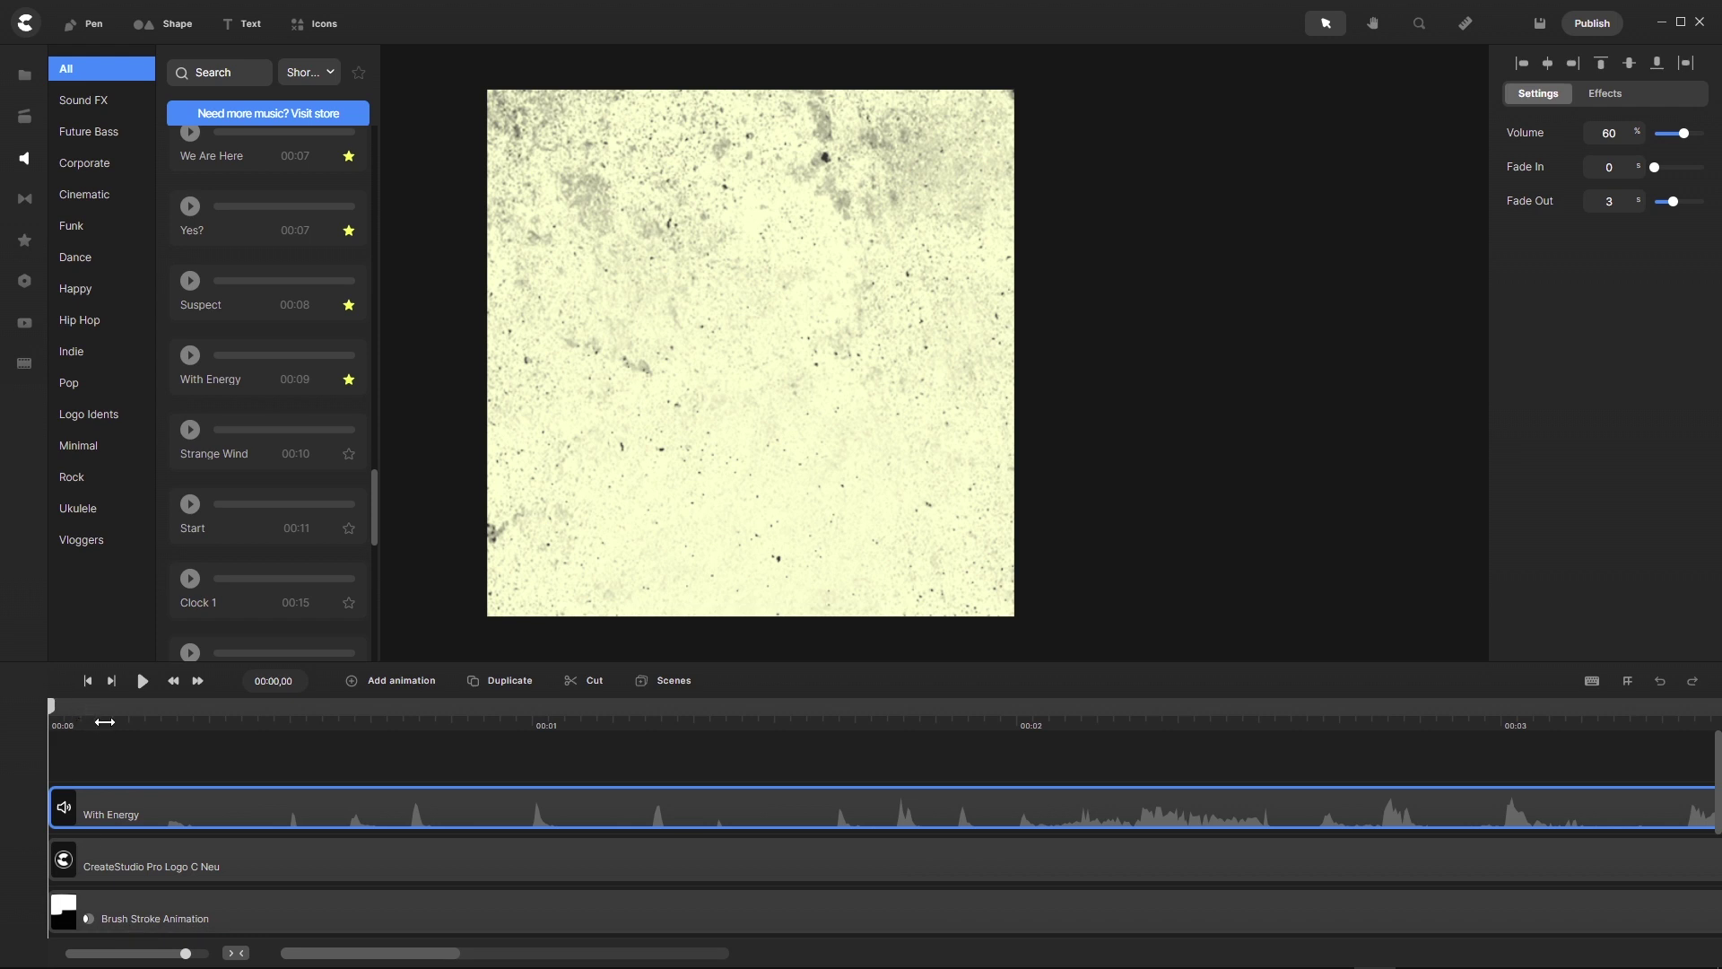
{"action": "left_click_drag", "start_coordinate": [51, 706], "coordinate": [140, 729]}
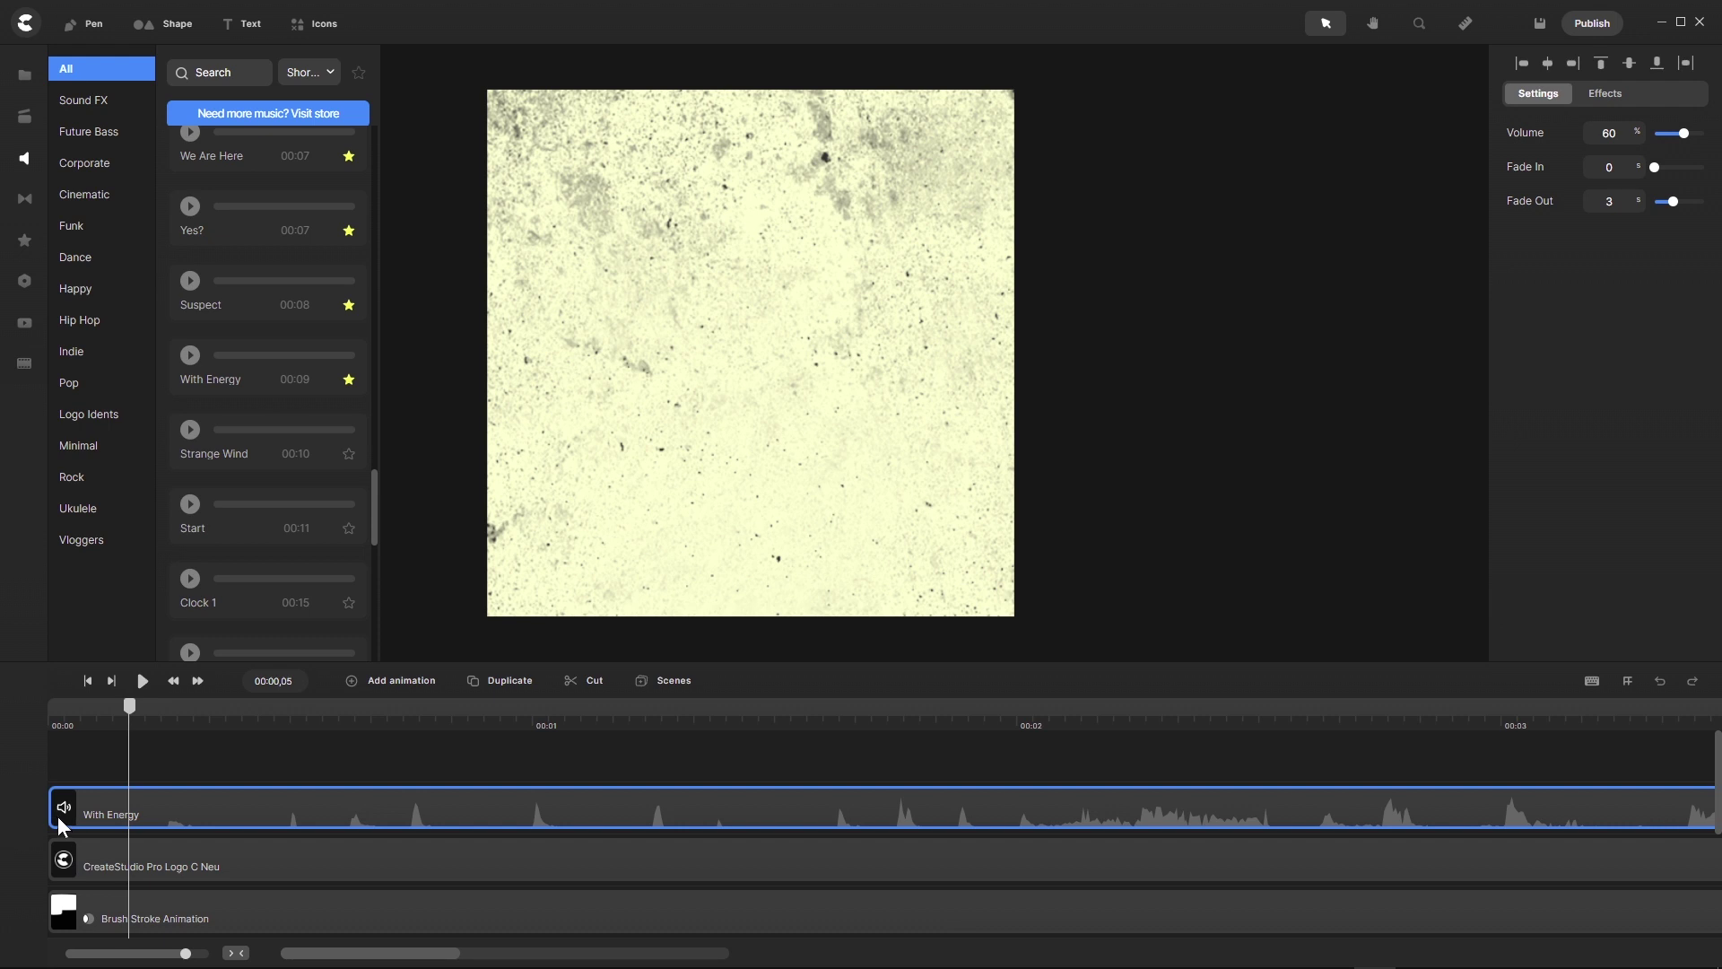
{"action": "left_click_drag", "start_coordinate": [54, 816], "coordinate": [182, 806]}
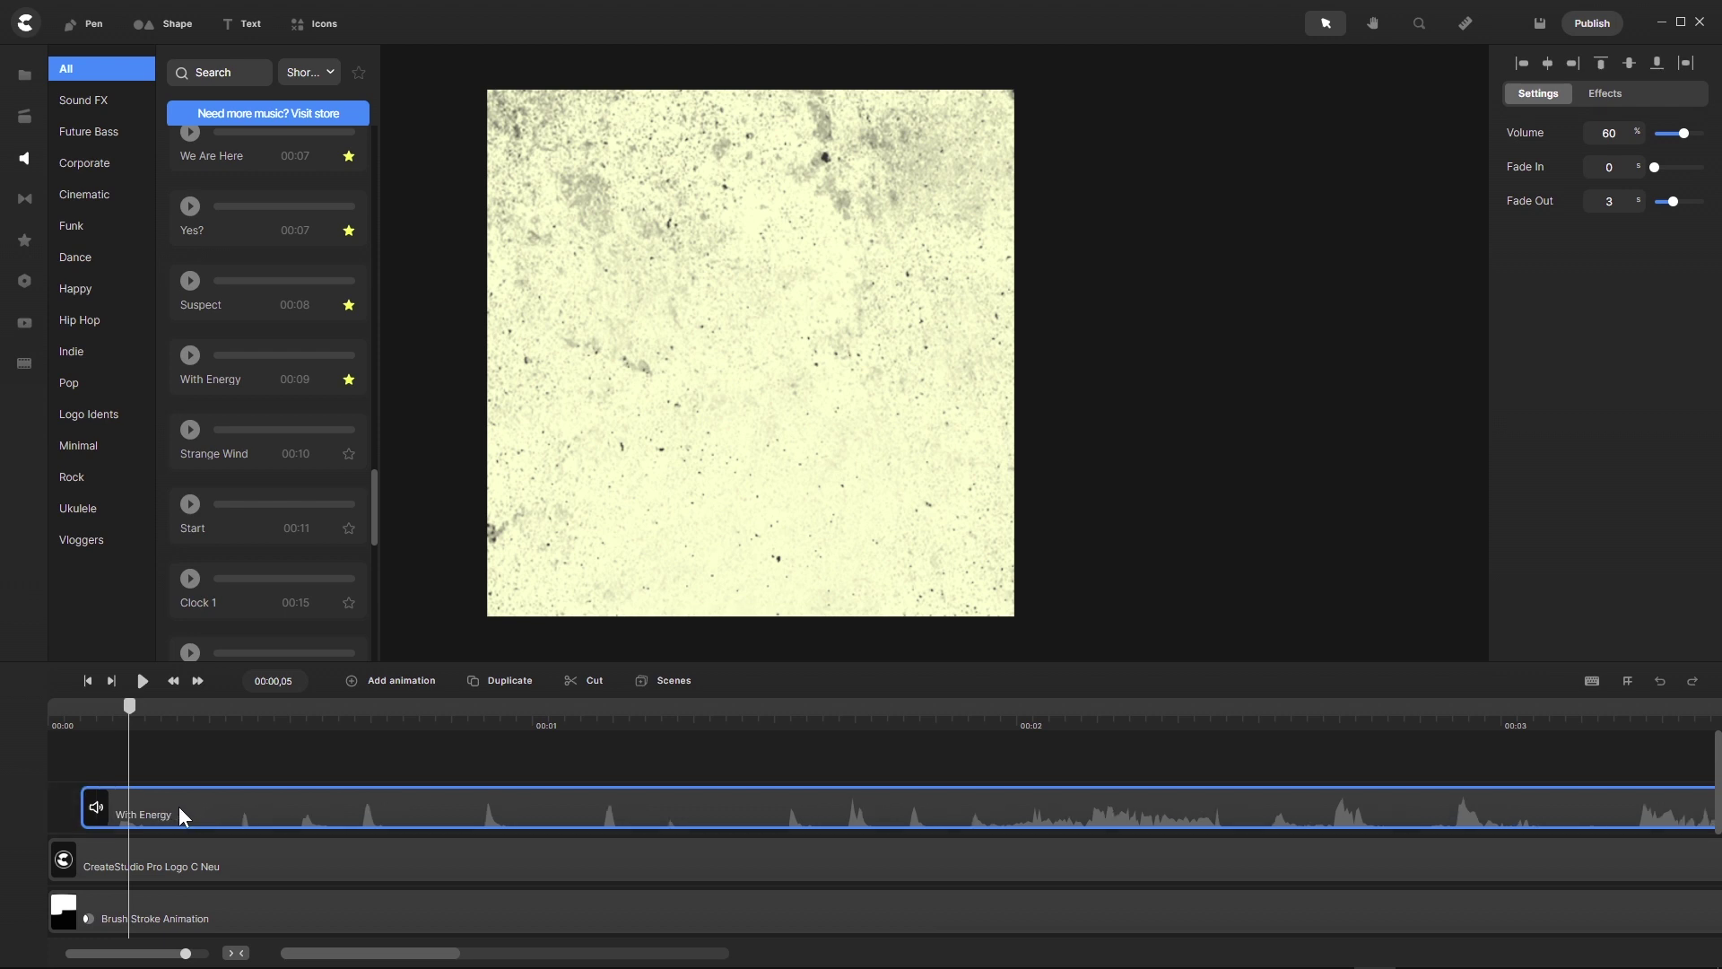
Extend the end of the With Energy clip to just before 8 seconds
{"action": "left_click_drag", "start_coordinate": [399, 954], "coordinate": [423, 958]}
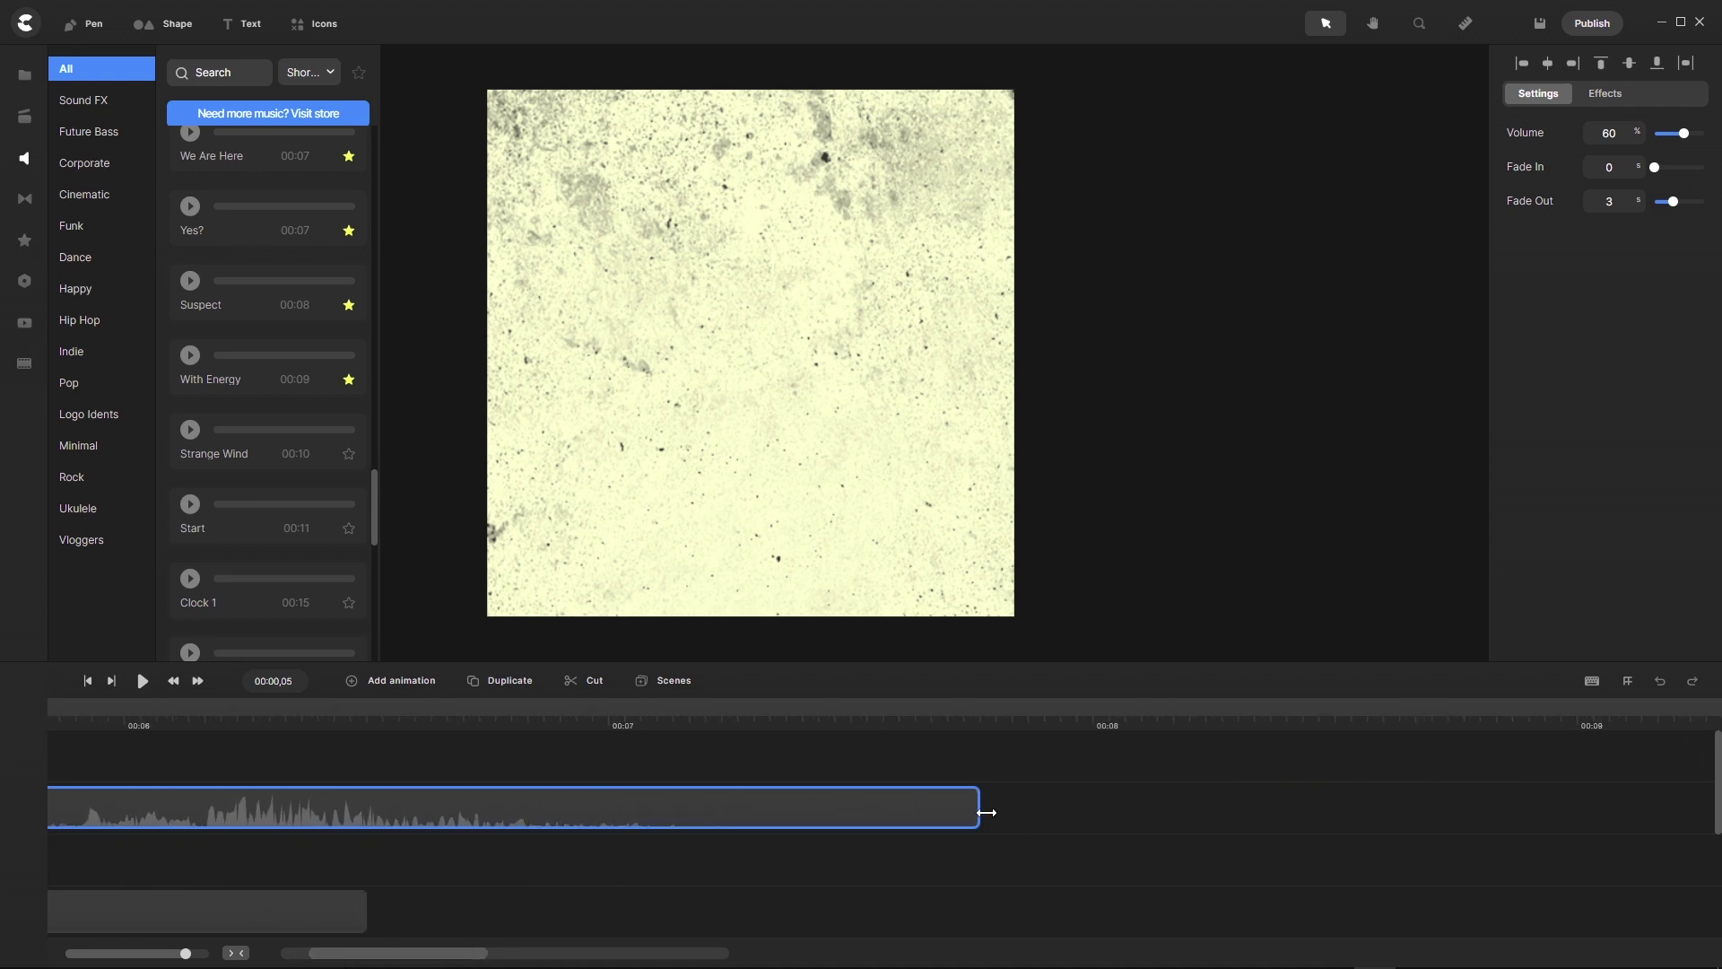
{"action": "left_click_drag", "start_coordinate": [986, 812], "coordinate": [1038, 811]}
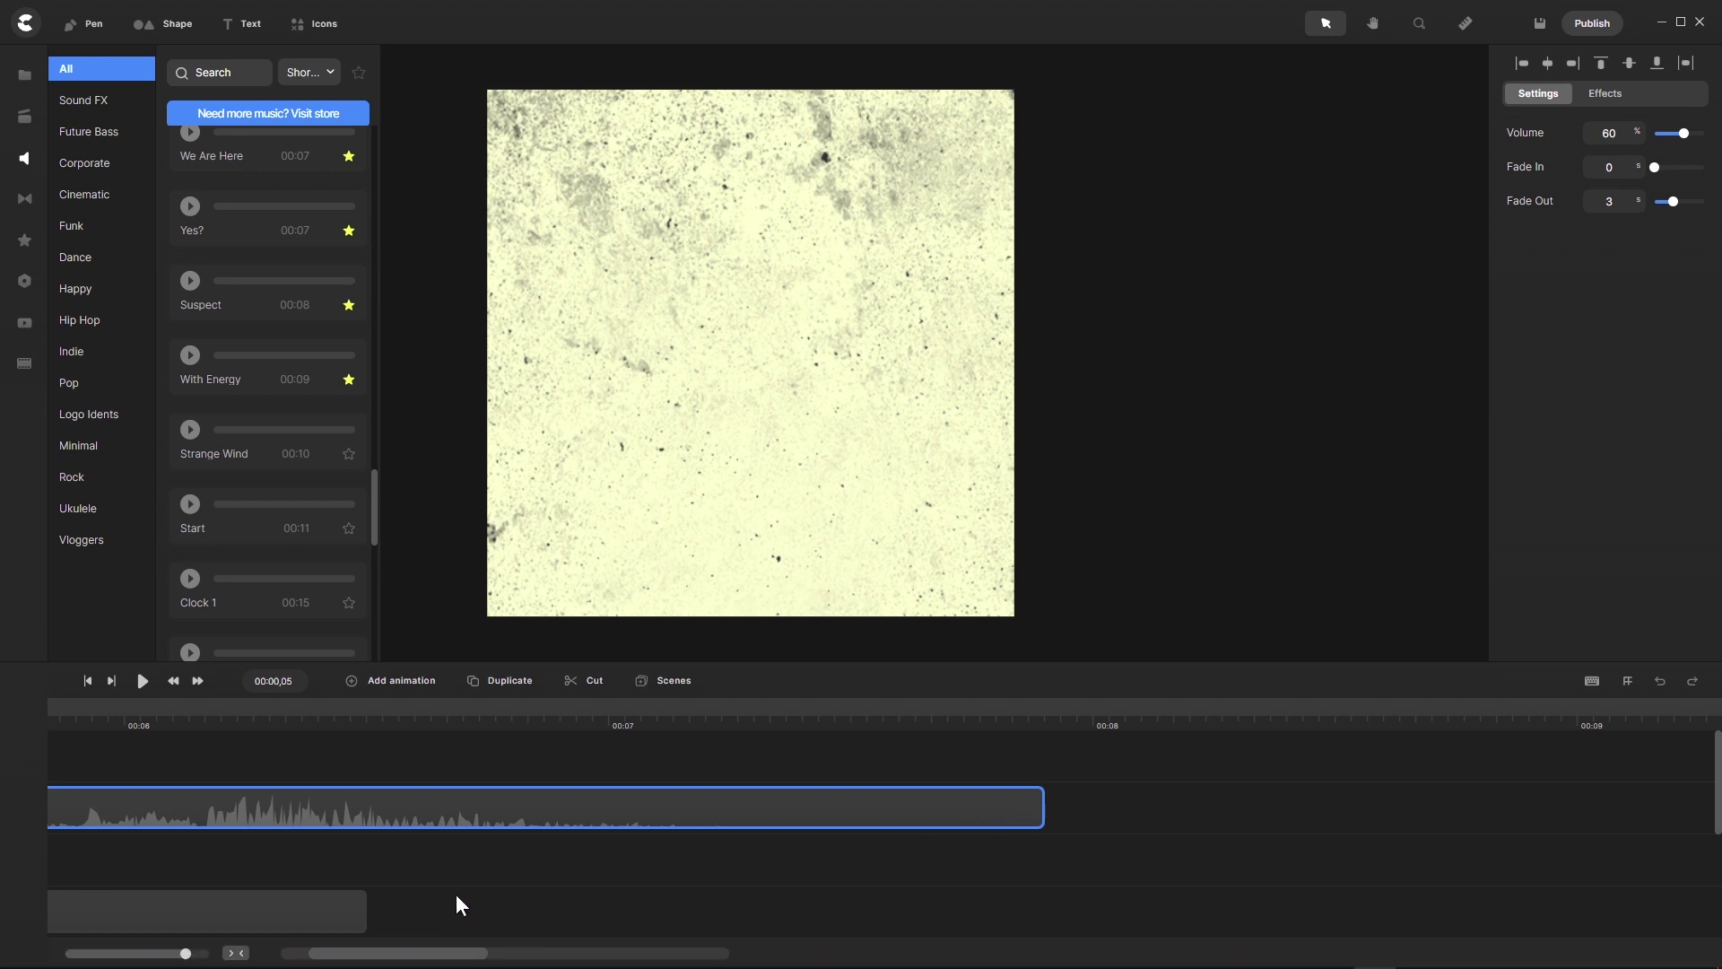
{"action": "left_click", "coordinate": [236, 952]}
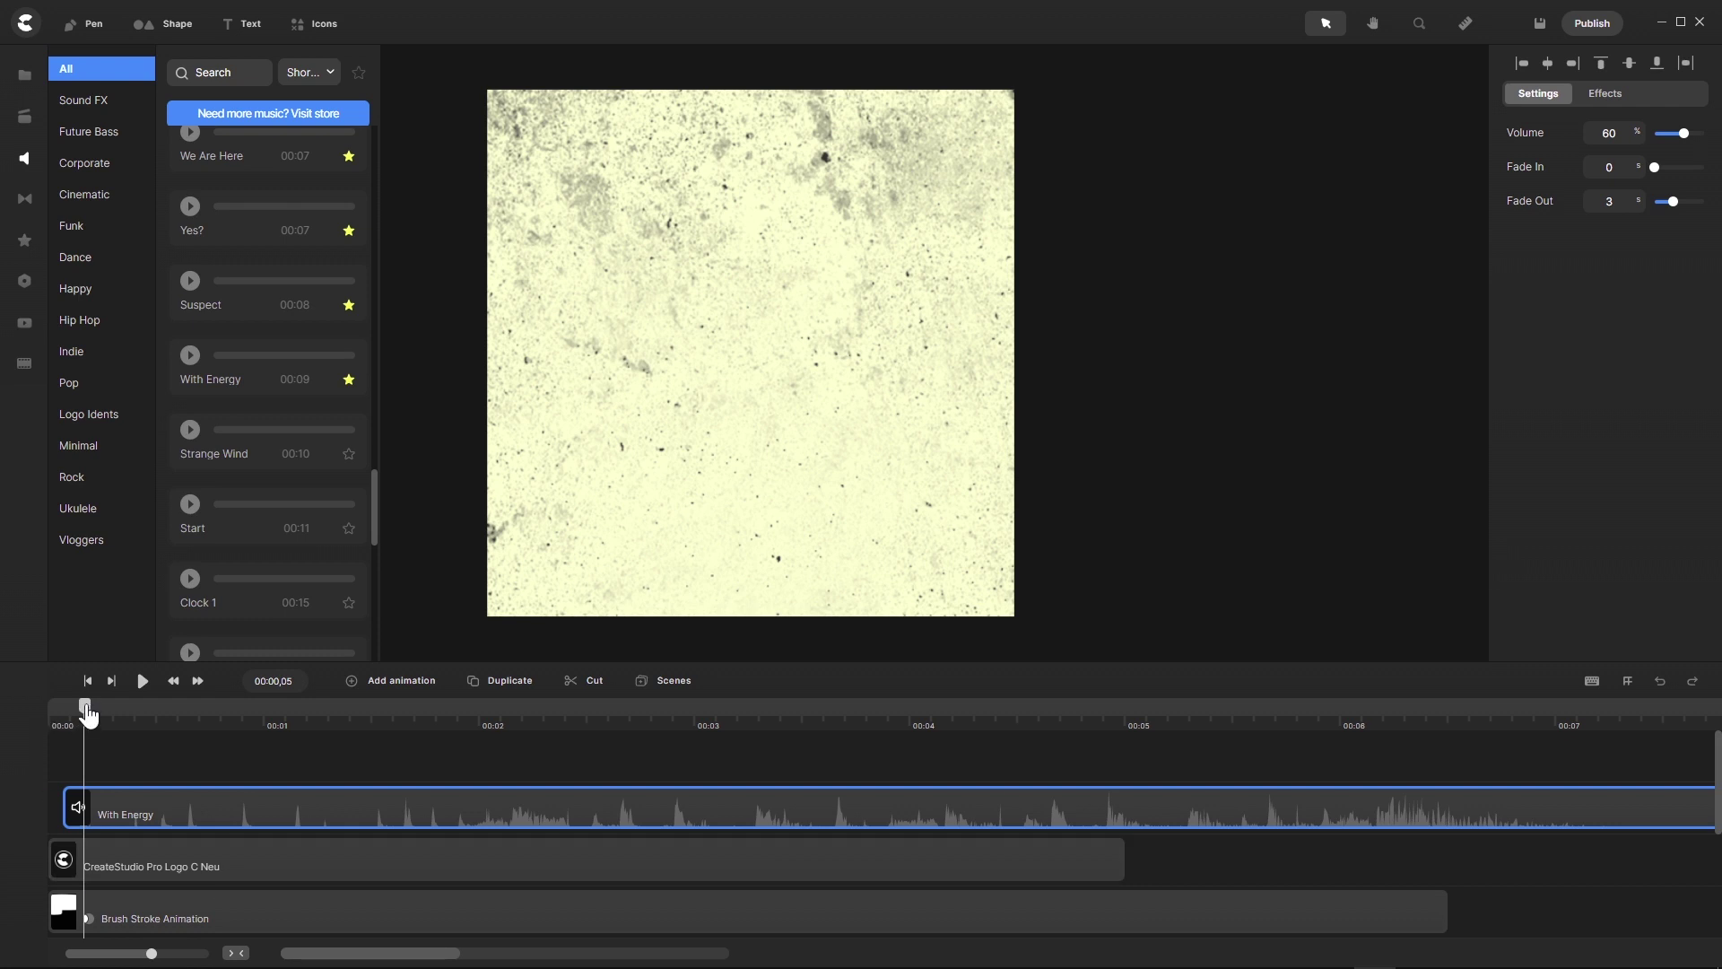
Preview the full animation with its music from the beginning of the timeline
{"action": "left_click_drag", "start_coordinate": [84, 710], "coordinate": [7, 715]}
{"action": "left_click", "coordinate": [142, 681]}
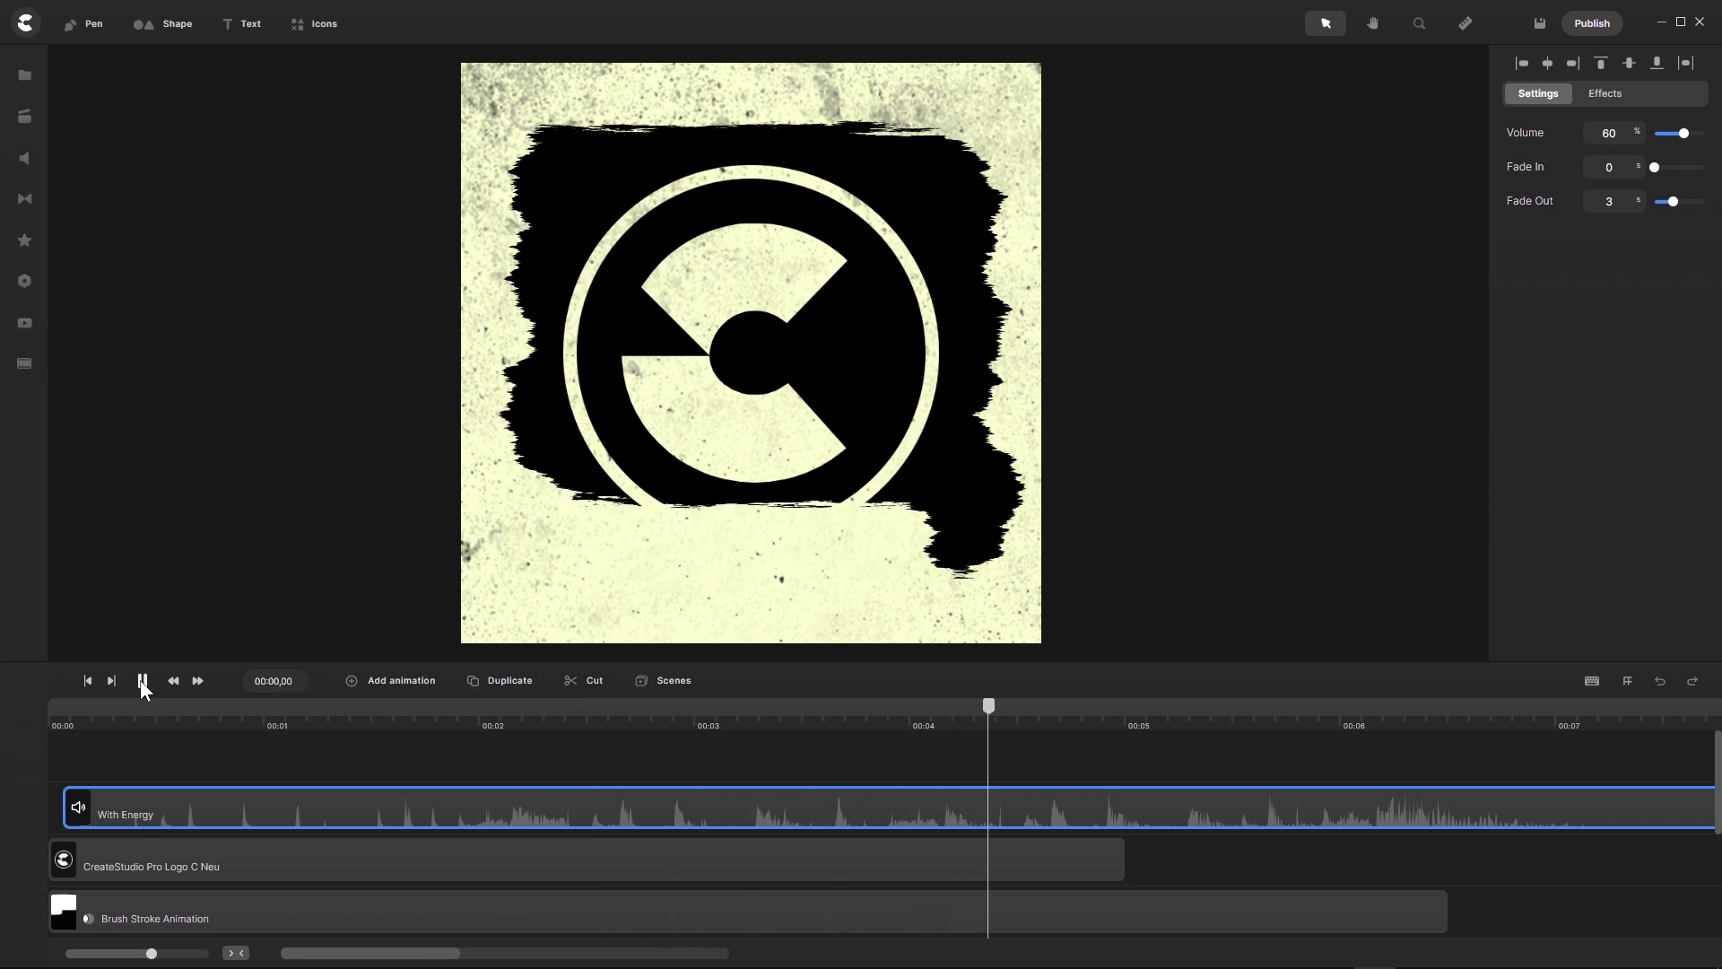
{"action": "left_click", "coordinate": [142, 681]}
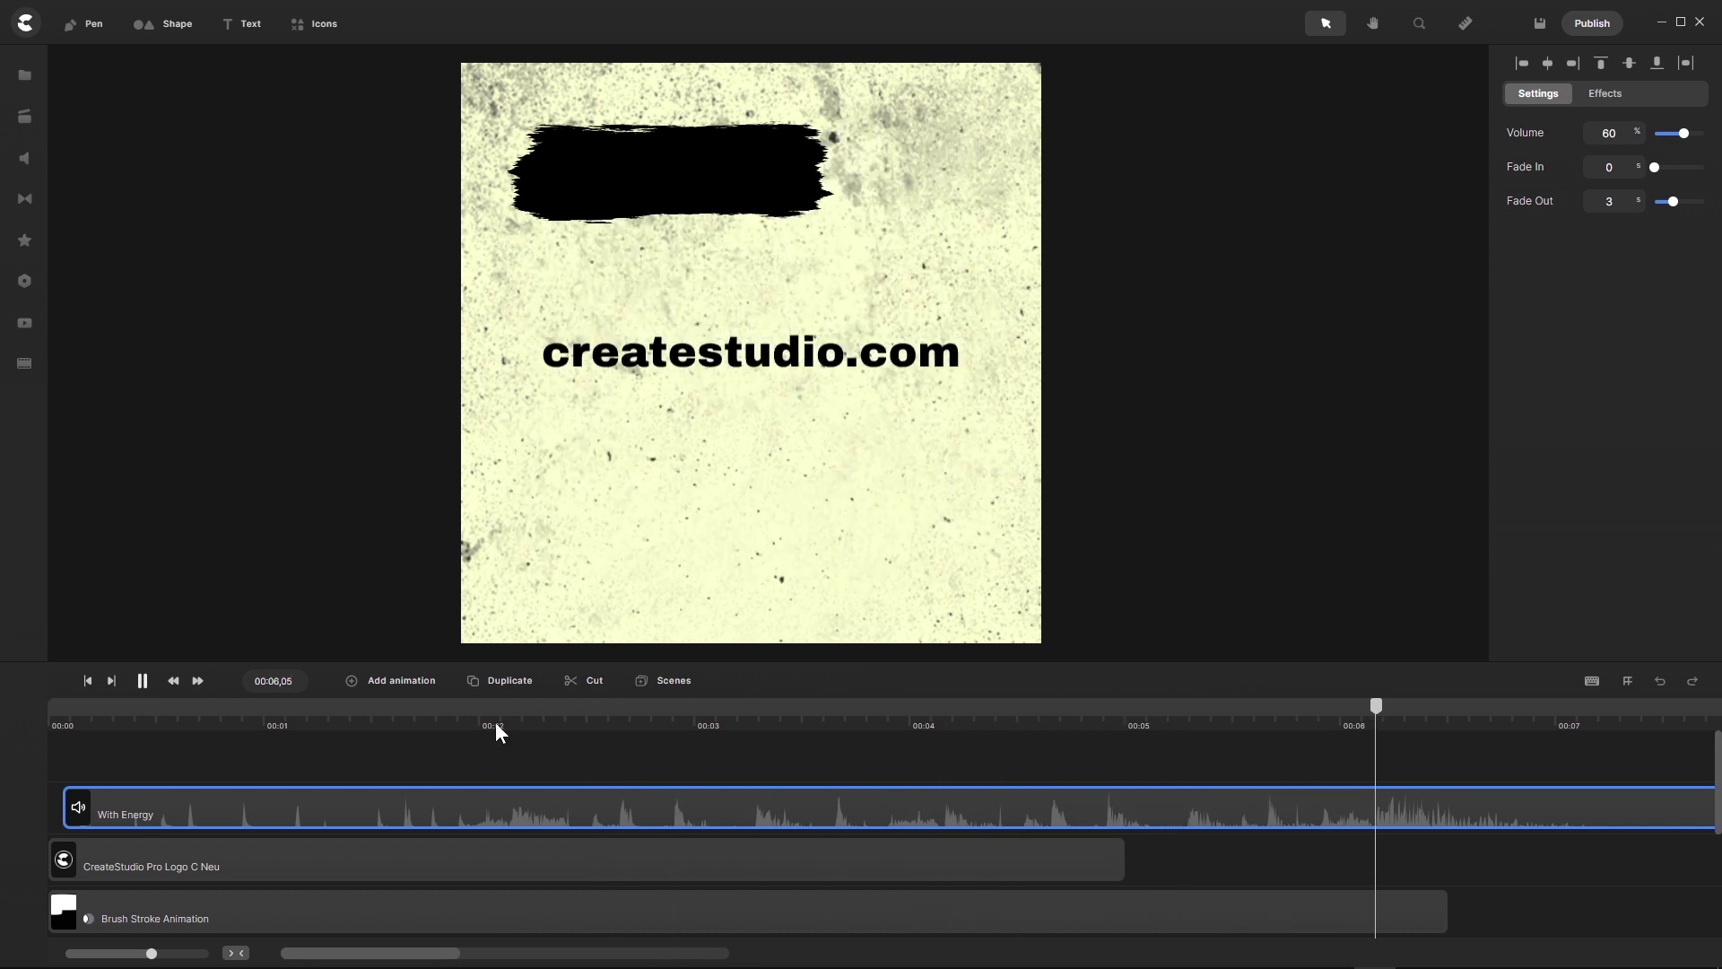
Extend the CreateStudio Pro Logo C Neu layer so it ends together with the Brush Stroke Animation layer
{"action": "mouse_move", "coordinate": [1378, 714]}
{"action": "left_mouse_down"}
{"action": "mouse_move", "coordinate": [919, 735]}
{"action": "mouse_move", "coordinate": [1139, 752]}
{"action": "mouse_move", "coordinate": [1060, 755]}
{"action": "left_mouse_up"}
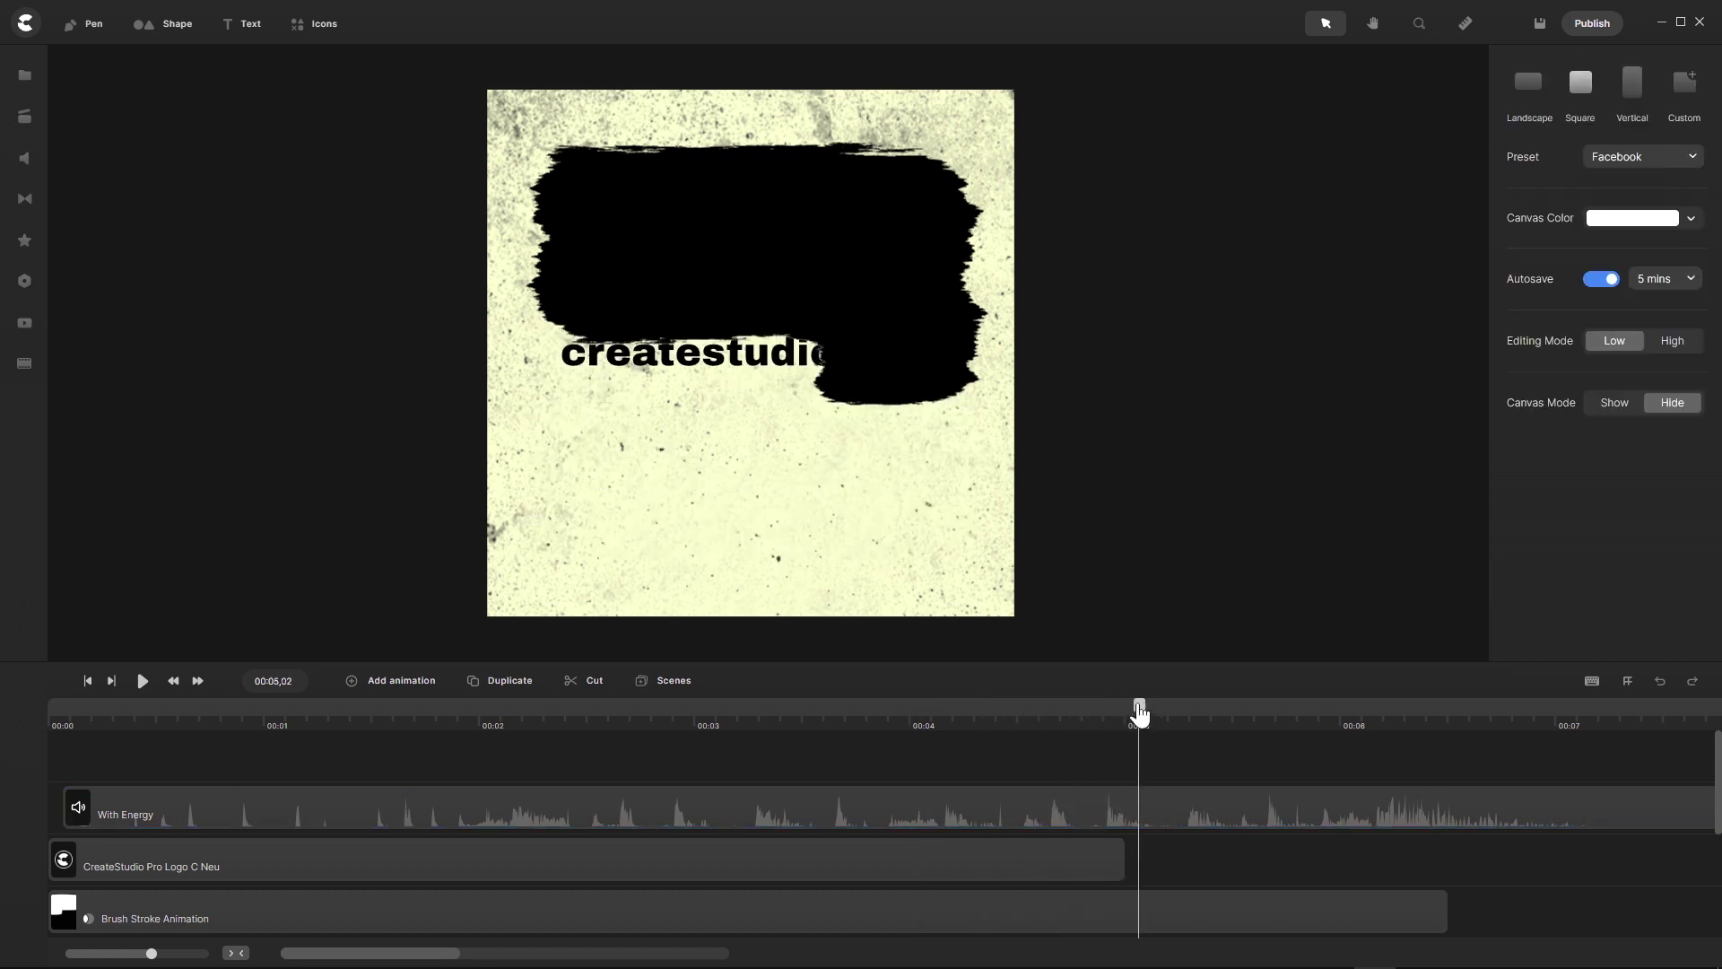
{"action": "mouse_move", "coordinate": [1139, 709]}
{"action": "left_mouse_down"}
{"action": "mouse_move", "coordinate": [1064, 723]}
{"action": "mouse_move", "coordinate": [1141, 728]}
{"action": "mouse_move", "coordinate": [1094, 729]}
{"action": "mouse_move", "coordinate": [1125, 731]}
{"action": "left_mouse_up"}
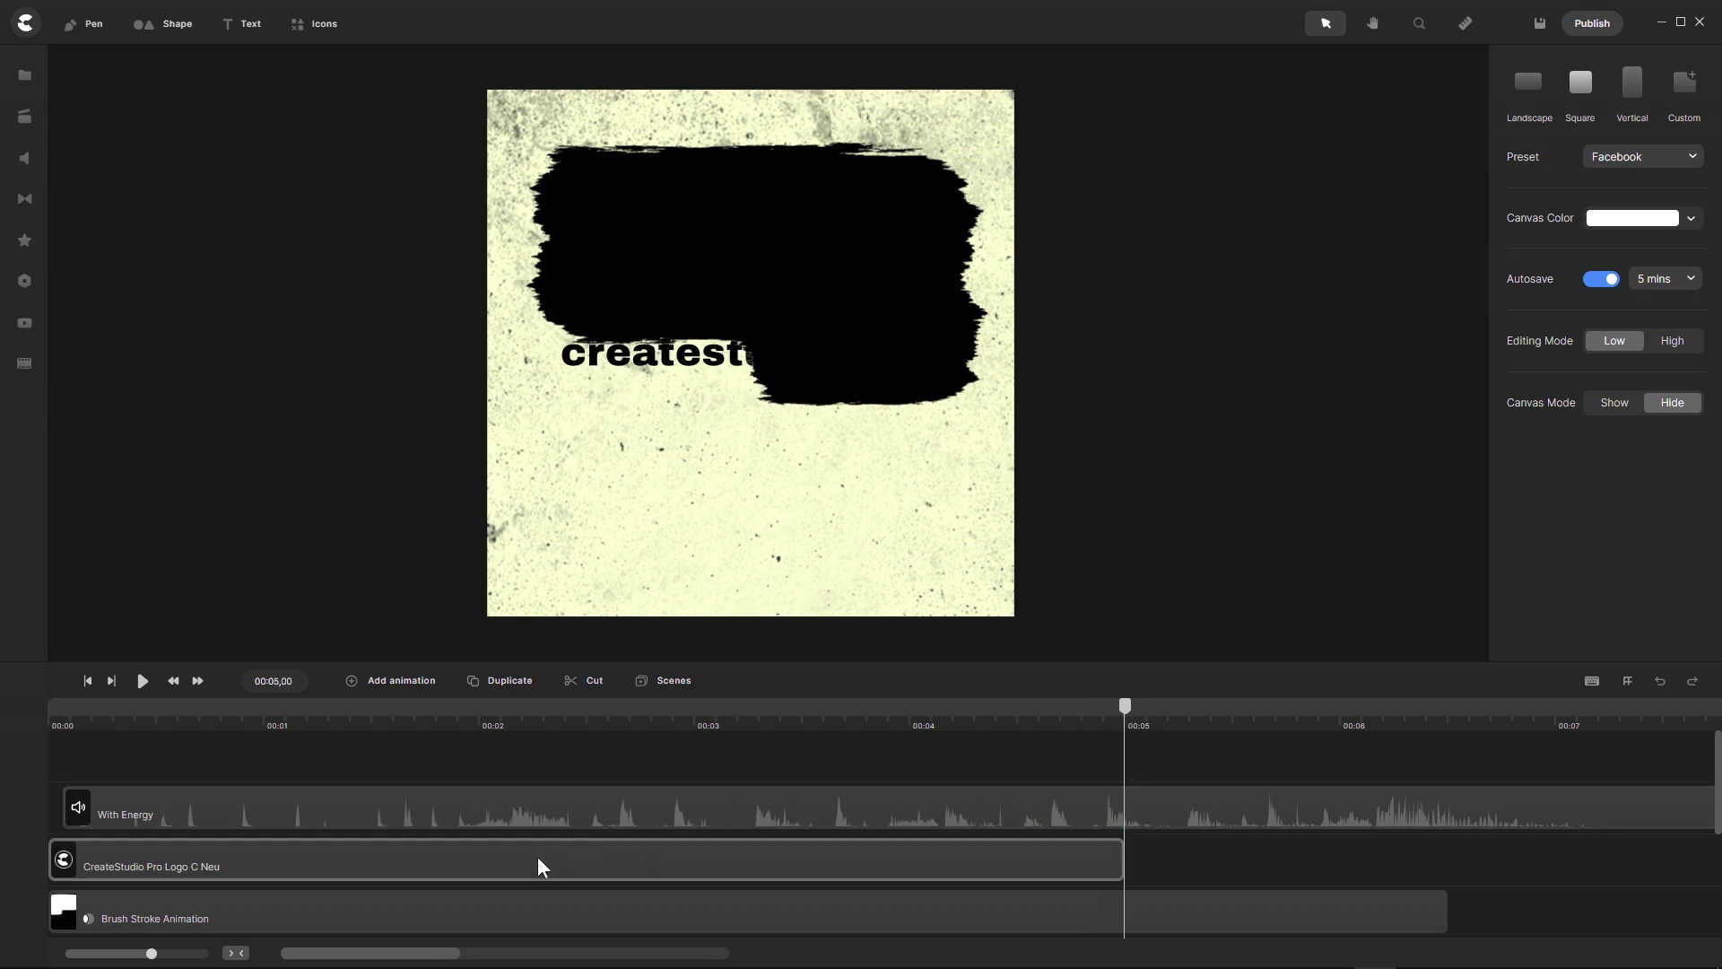
{"action": "left_click", "coordinate": [346, 863]}
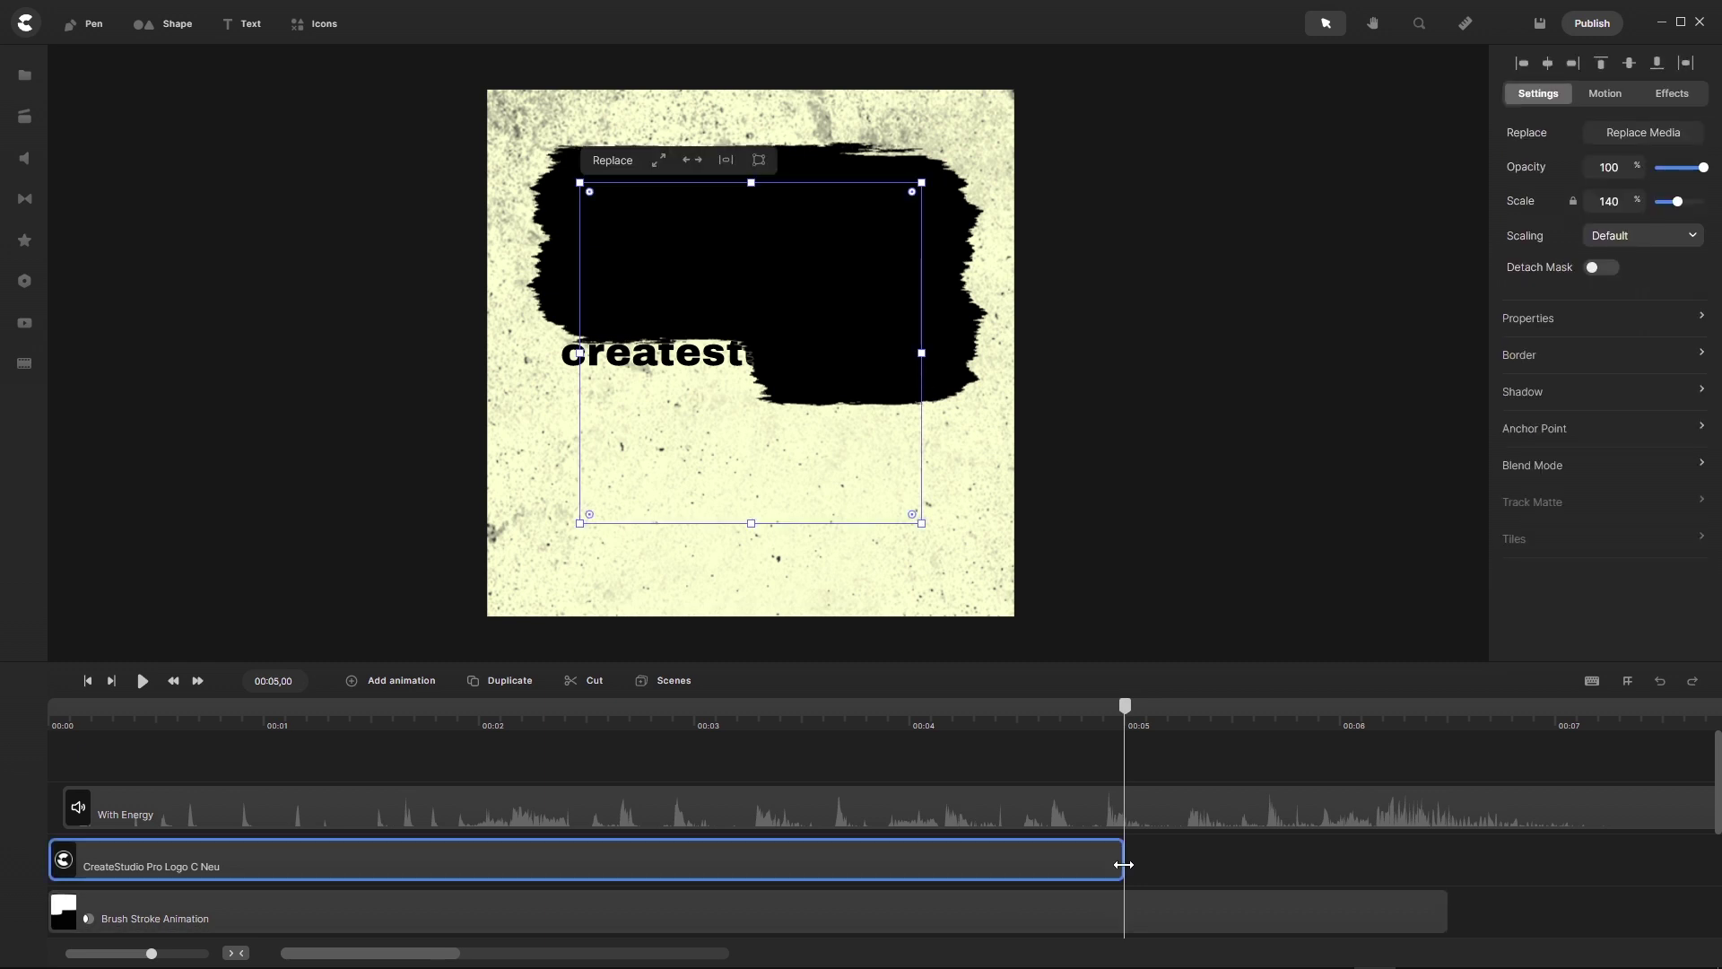
{"action": "left_click_drag", "start_coordinate": [1123, 863], "coordinate": [1446, 859]}
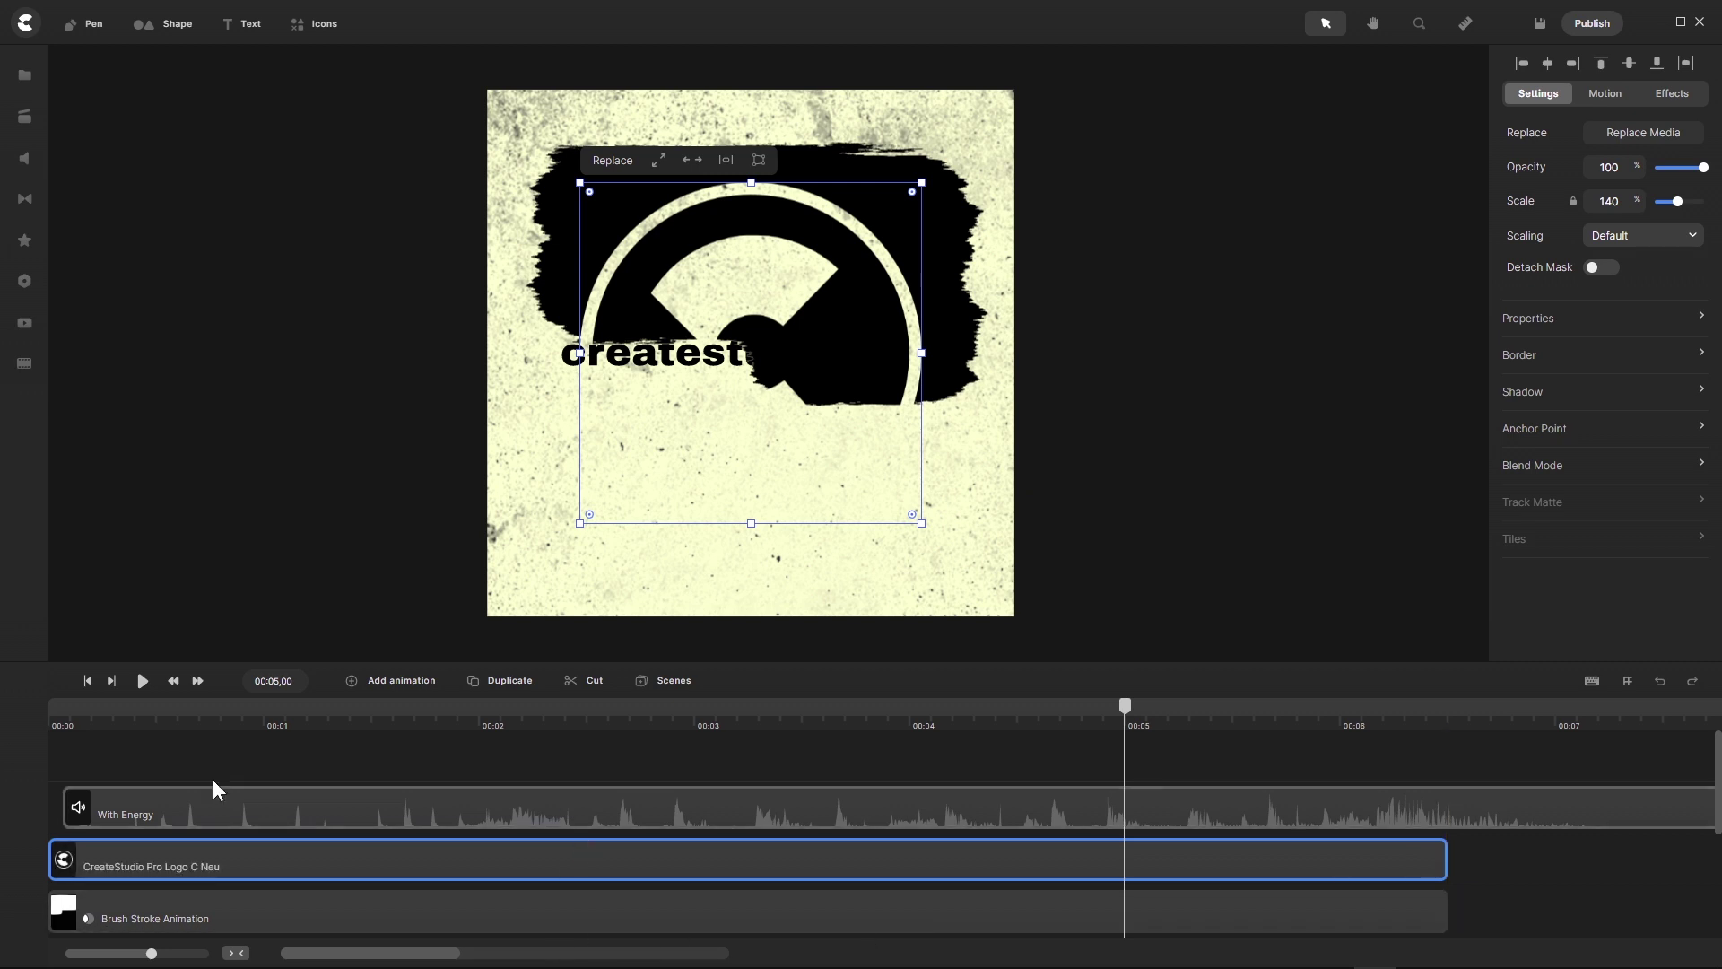
Replay the animation from the start to check the logo during the second brush stroke, and deselect the layer
{"action": "left_click_drag", "start_coordinate": [1128, 709], "coordinate": [3, 752]}
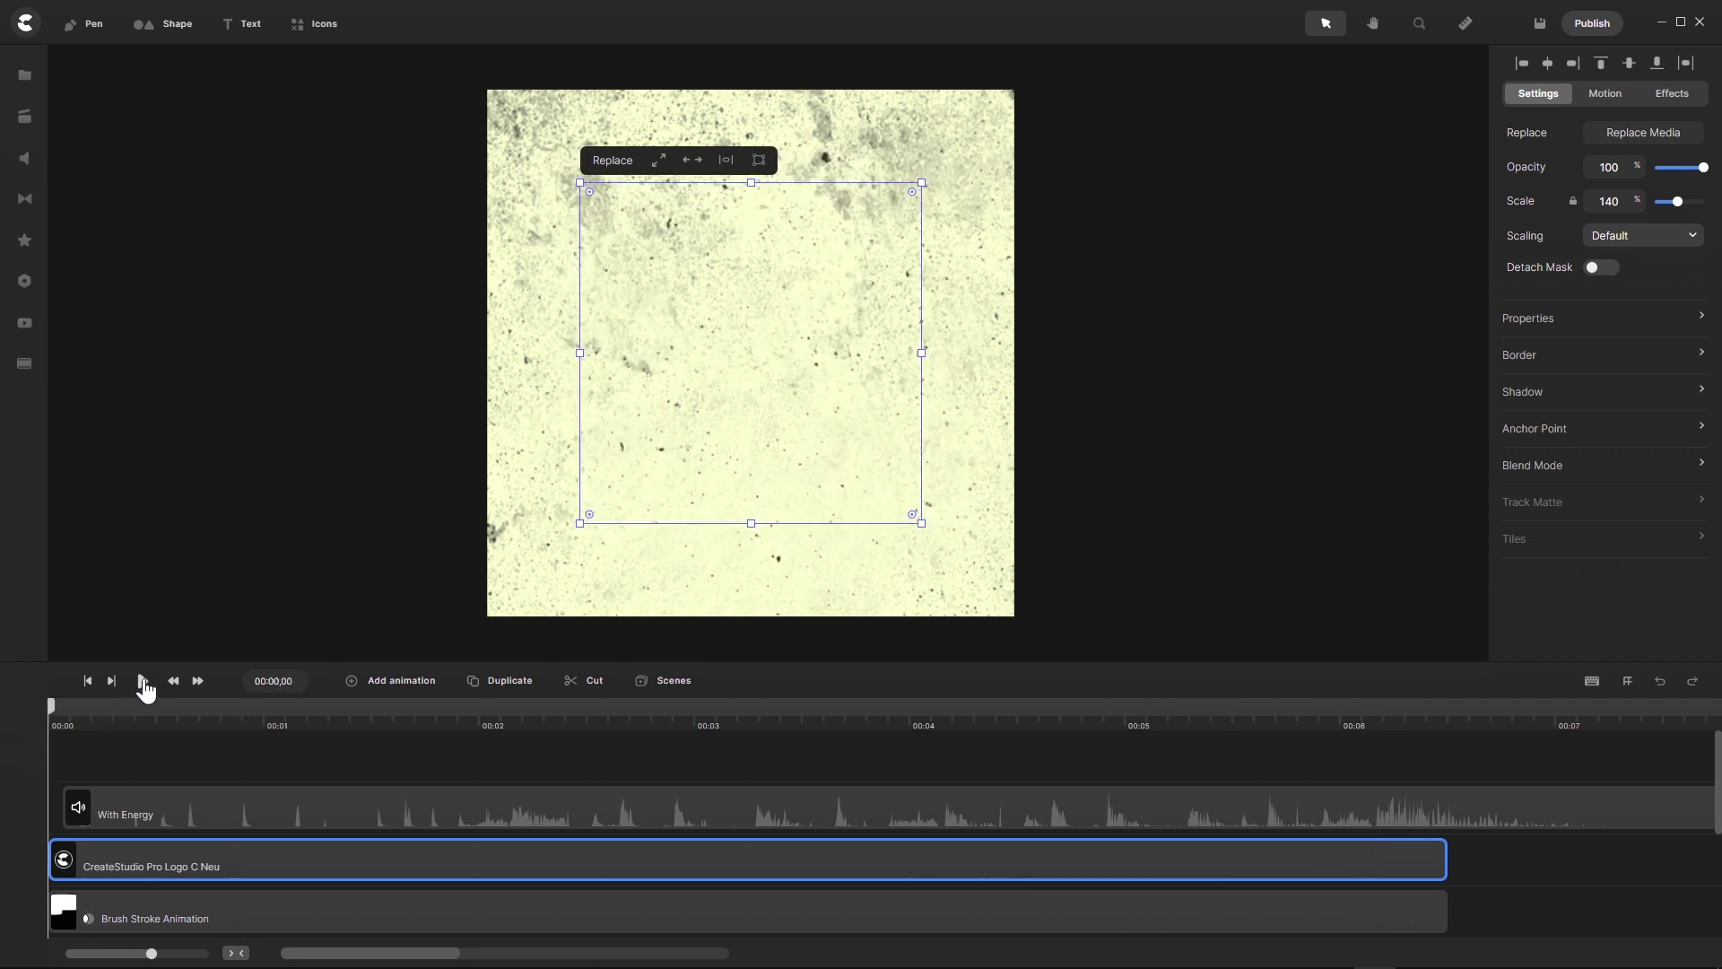
{"action": "left_click", "coordinate": [142, 682]}
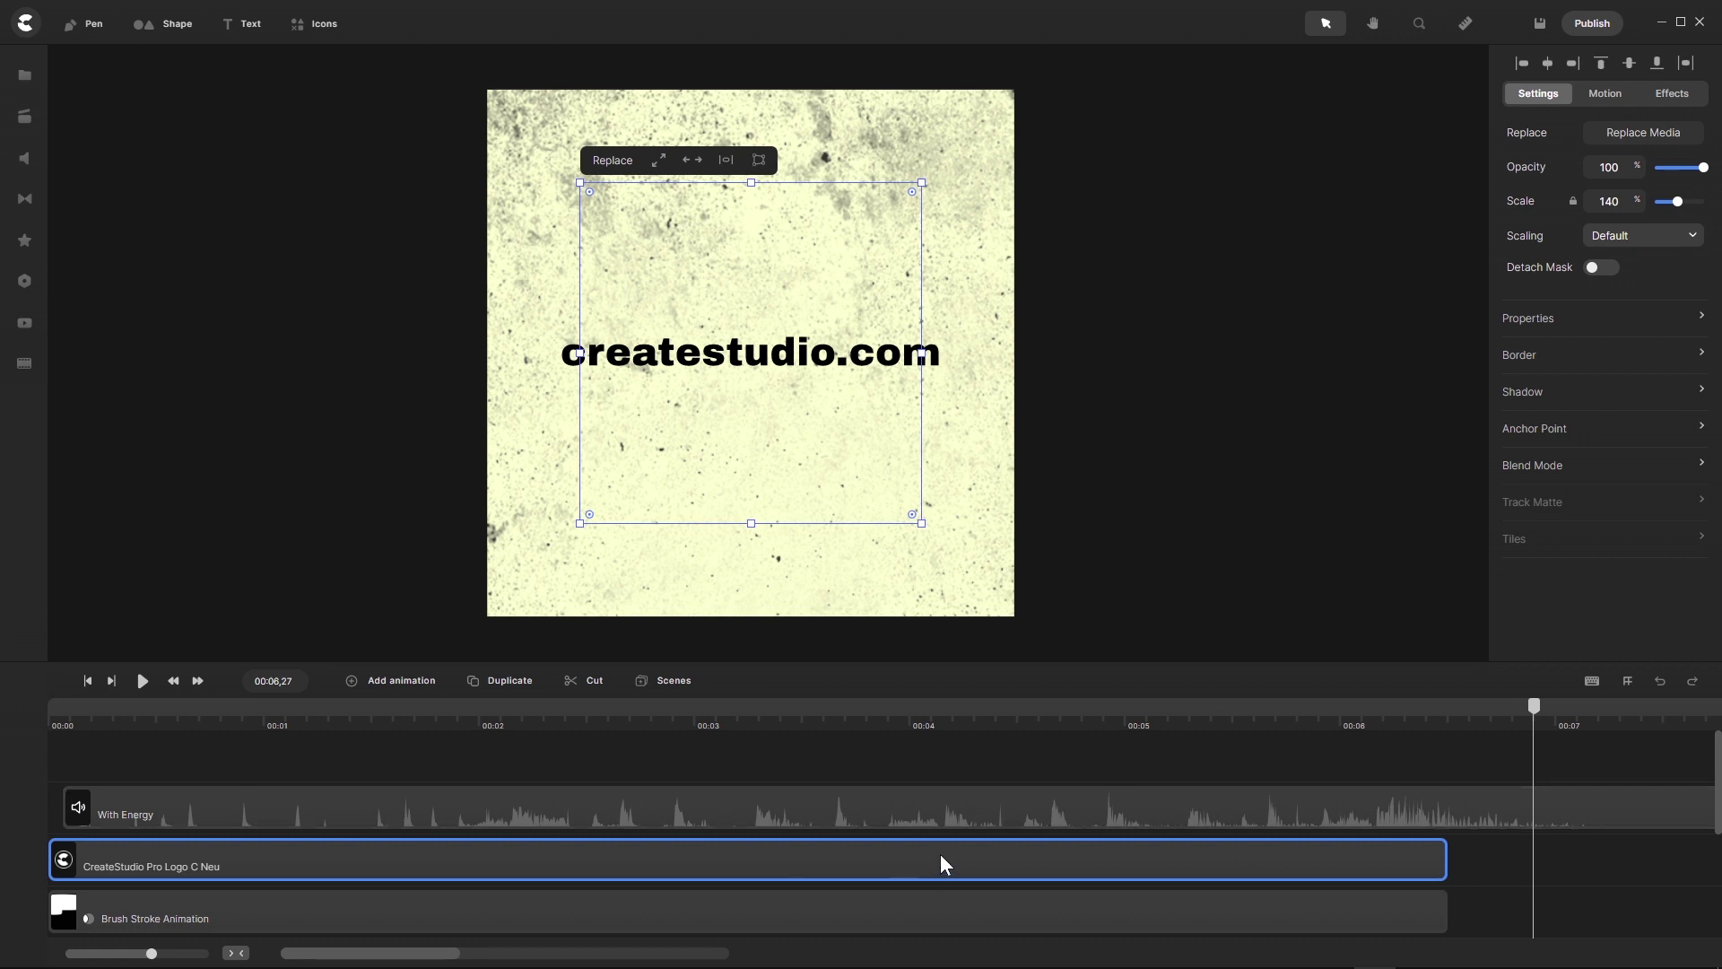
{"action": "left_click", "coordinate": [759, 758]}
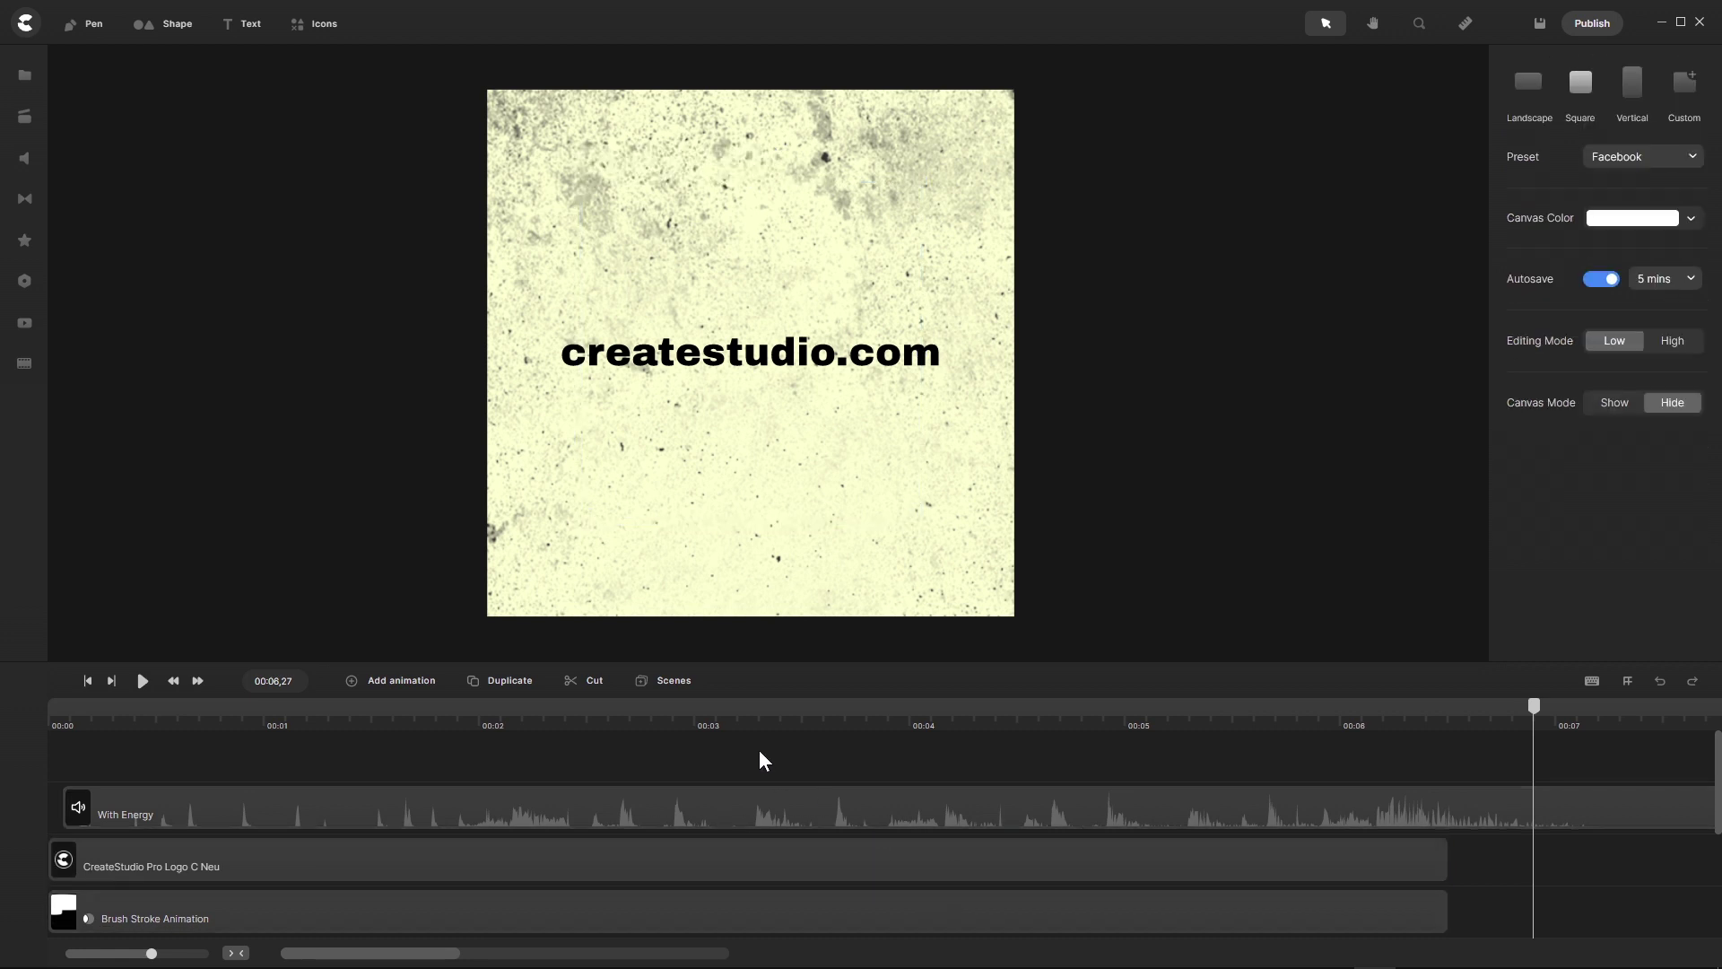
Group all six timeline layers, from the With Energy audio down to Background Wall Grunge
{"action": "mouse_move", "coordinate": [826, 666]}
{"action": "left_mouse_down"}
{"action": "mouse_move", "coordinate": [816, 538]}
{"action": "mouse_move", "coordinate": [836, 446]}
{"action": "left_mouse_up"}
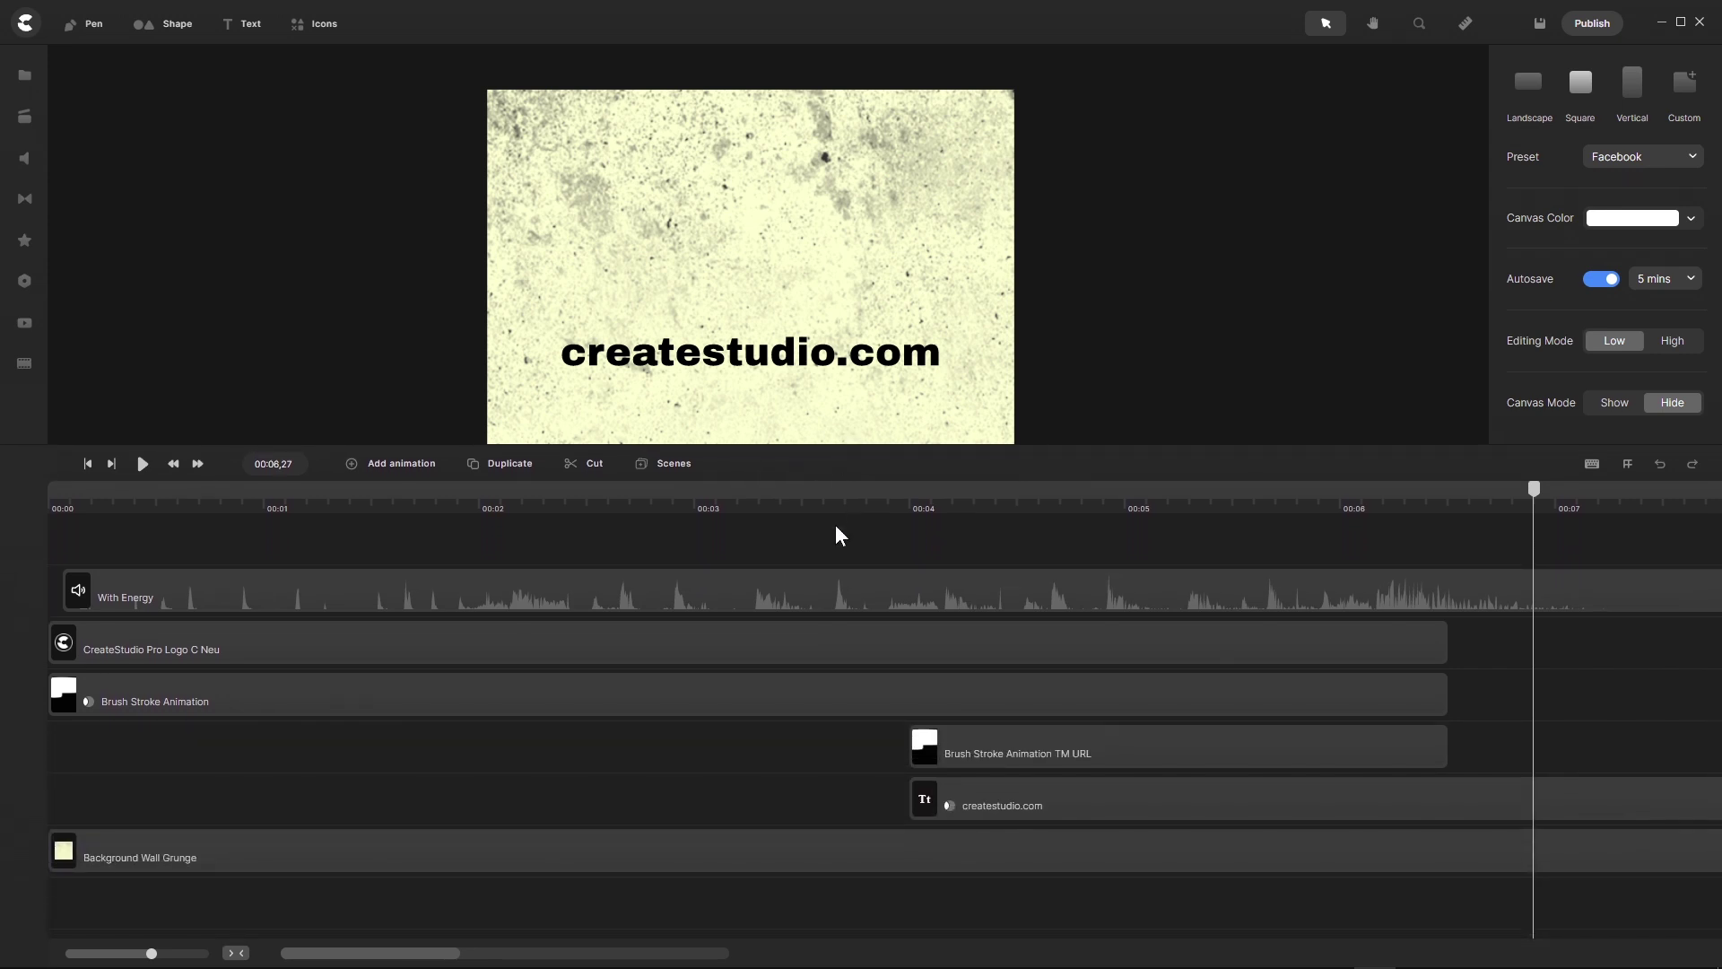
{"action": "left_click_drag", "start_coordinate": [854, 532], "coordinate": [657, 920]}
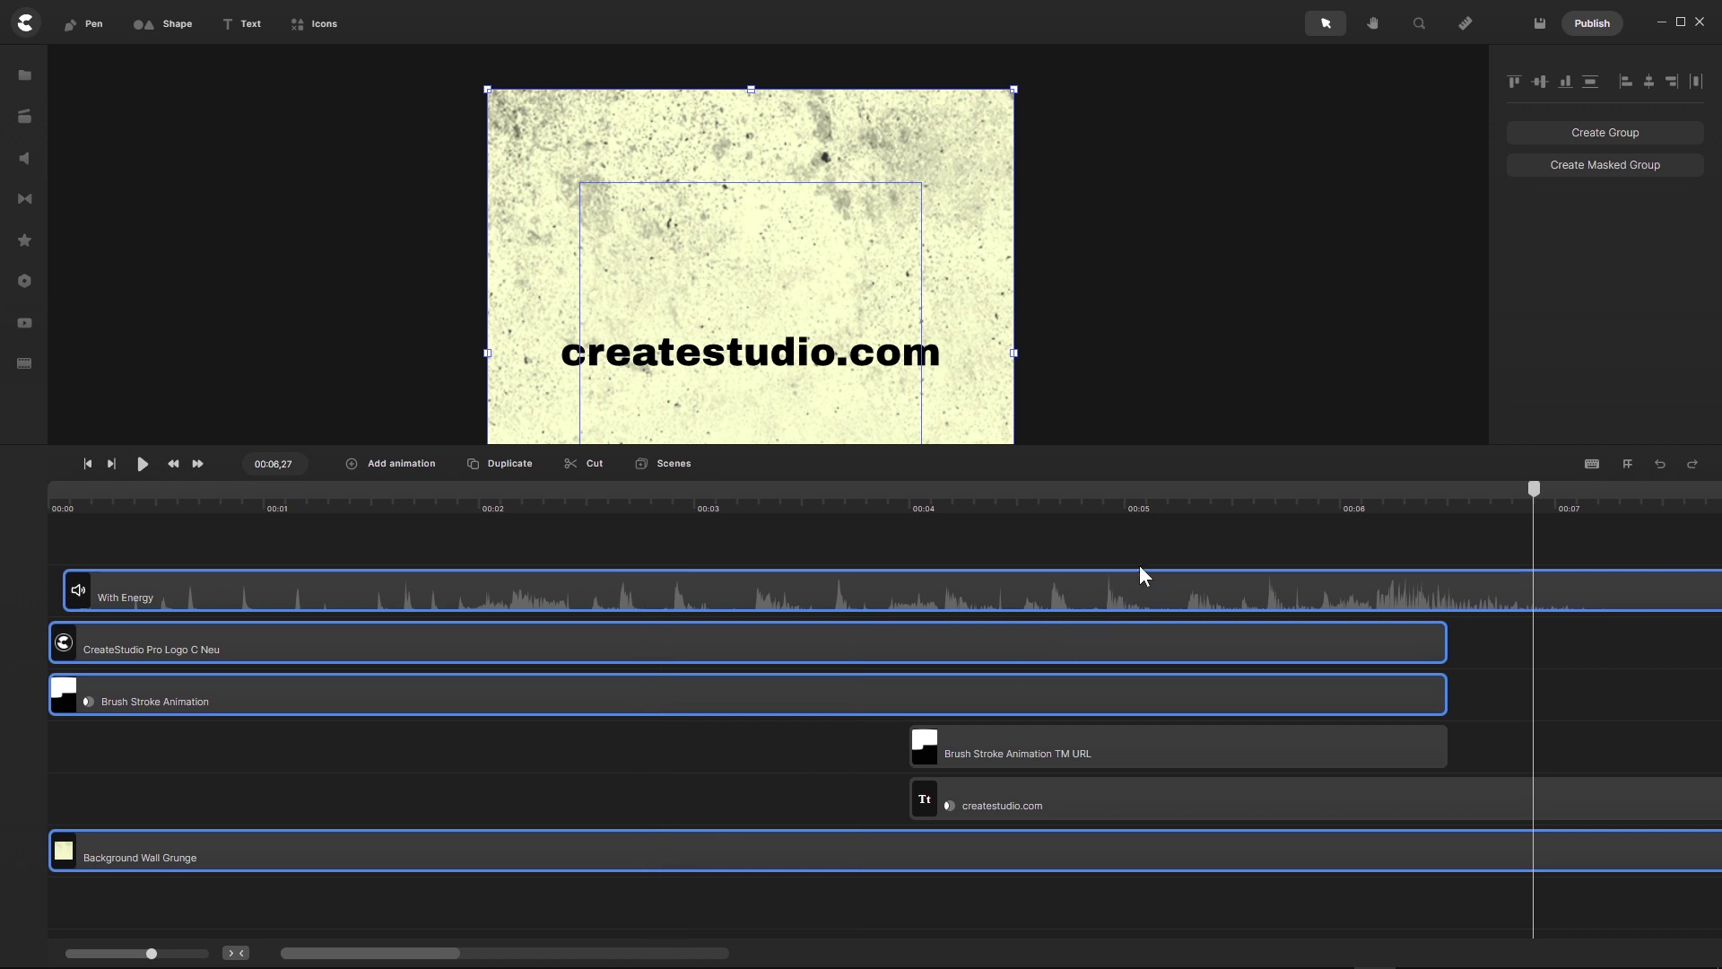
{"action": "left_click_drag", "start_coordinate": [1163, 536], "coordinate": [778, 929]}
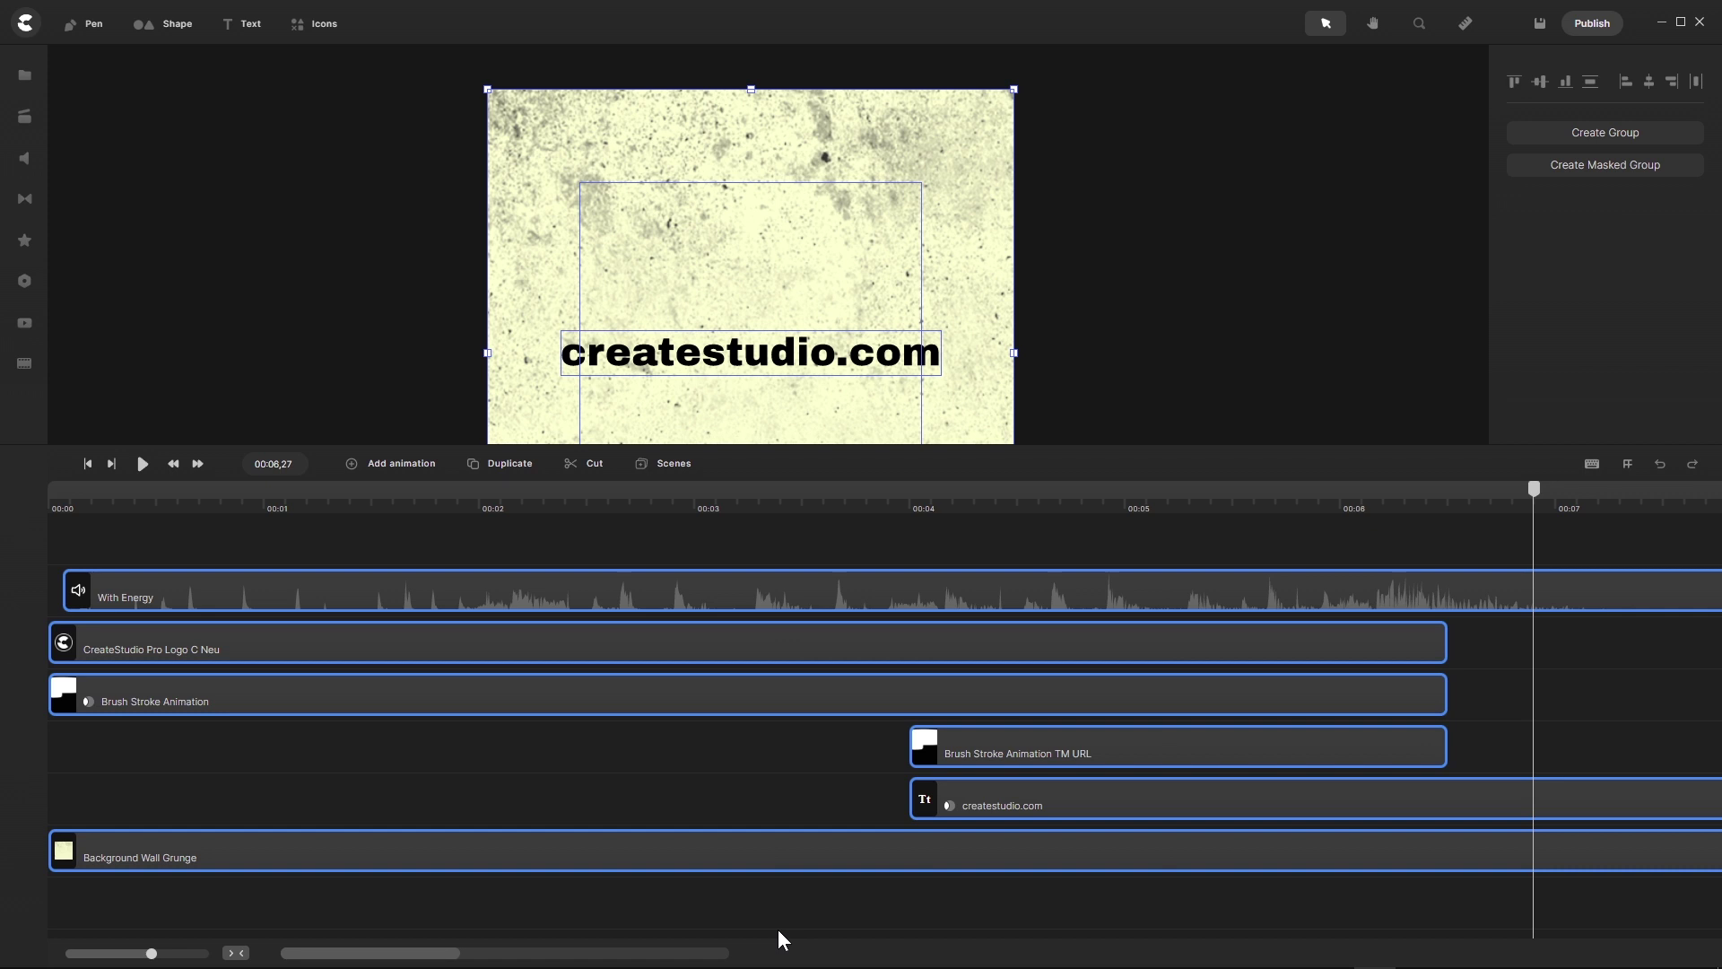
{"action": "key", "text": "ctrl+g"}
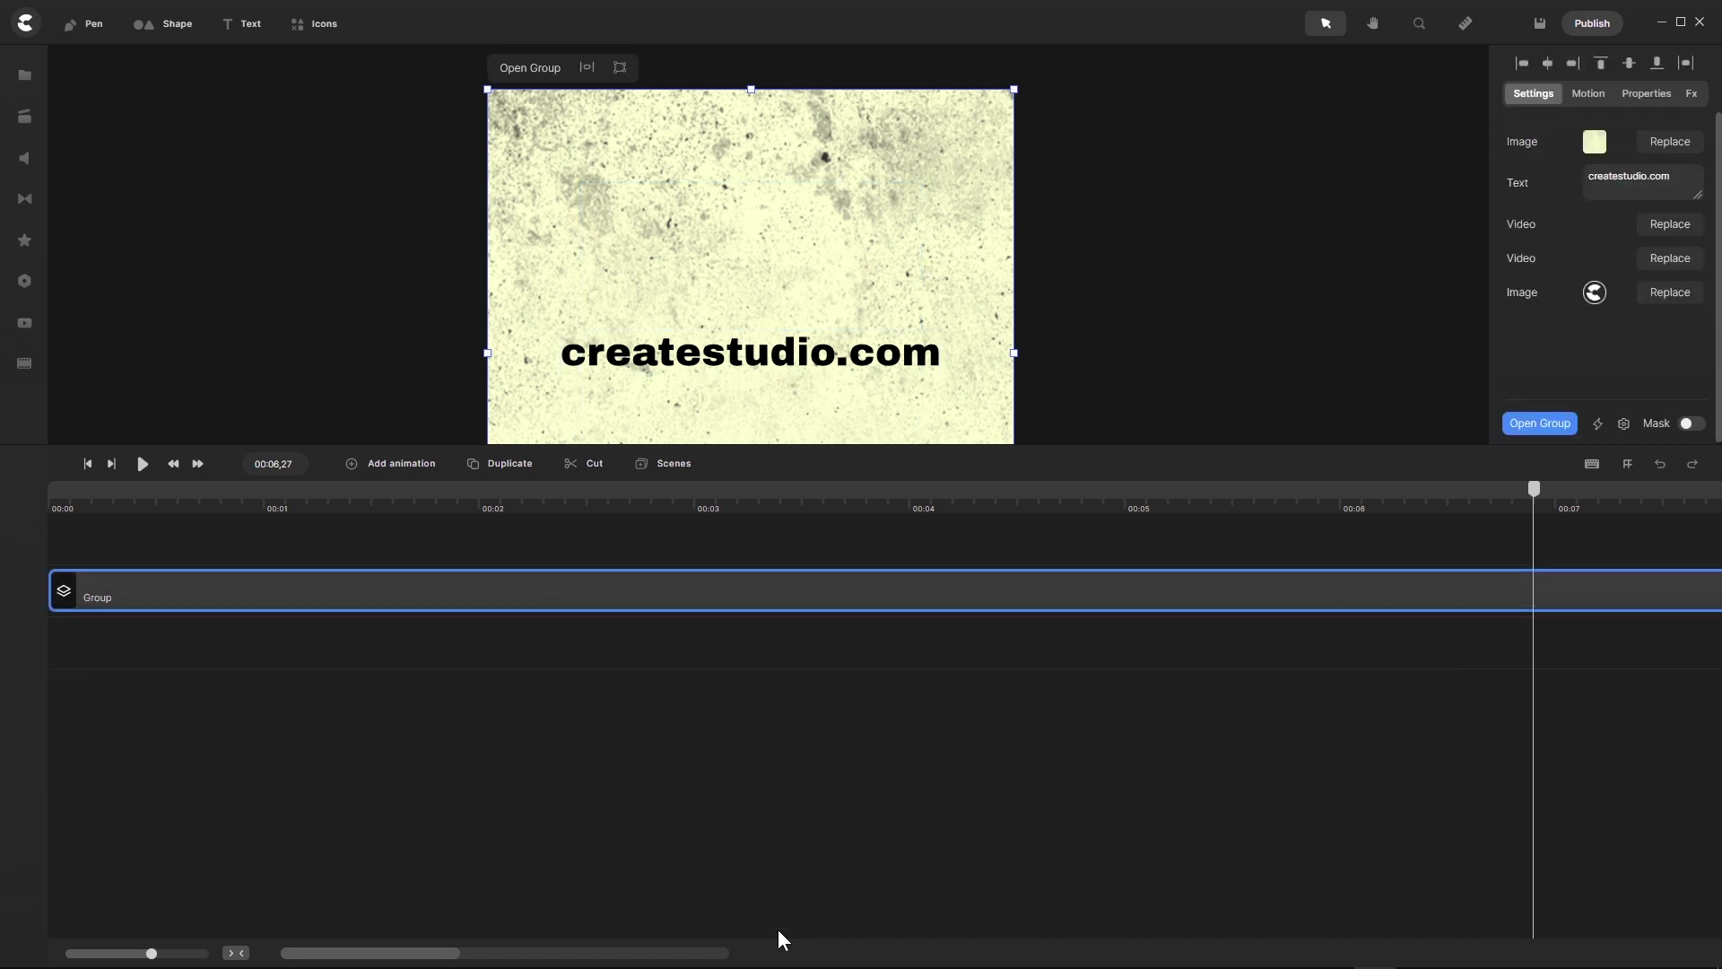
{"action": "left_click_drag", "start_coordinate": [774, 450], "coordinate": [773, 674]}
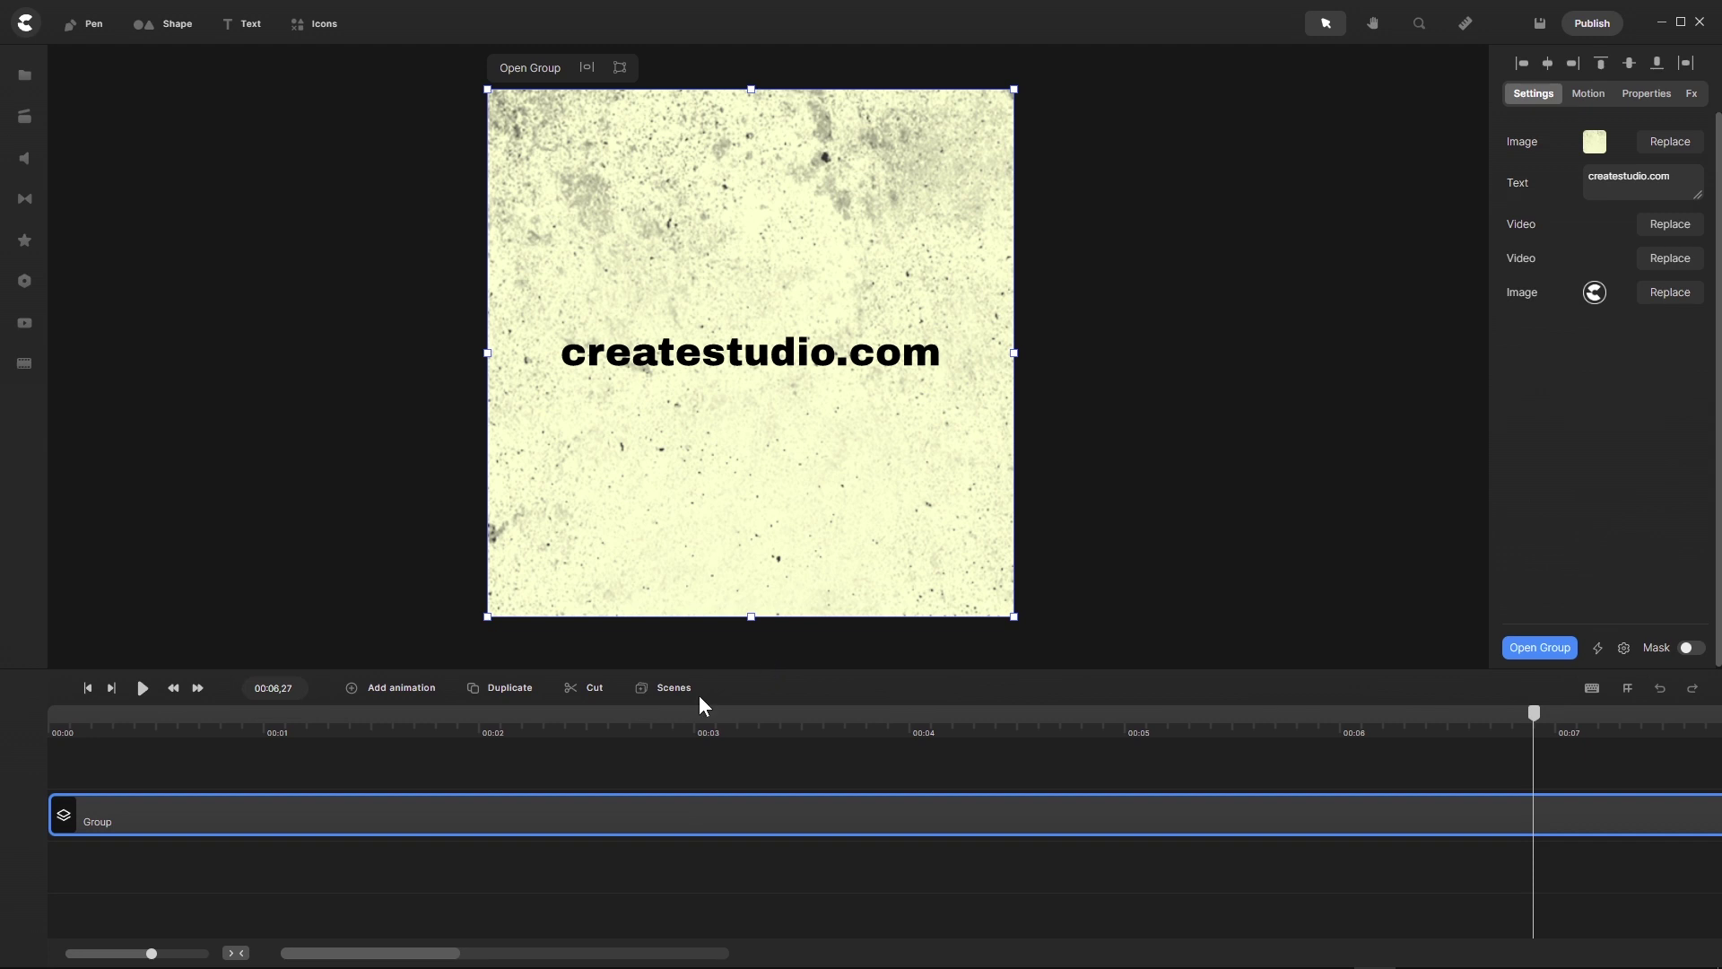
Rename the group as Brush Stroke Logo Reveal Animation Master Group
{"action": "right_click", "coordinate": [115, 816]}
{"action": "left_click", "coordinate": [163, 569]}
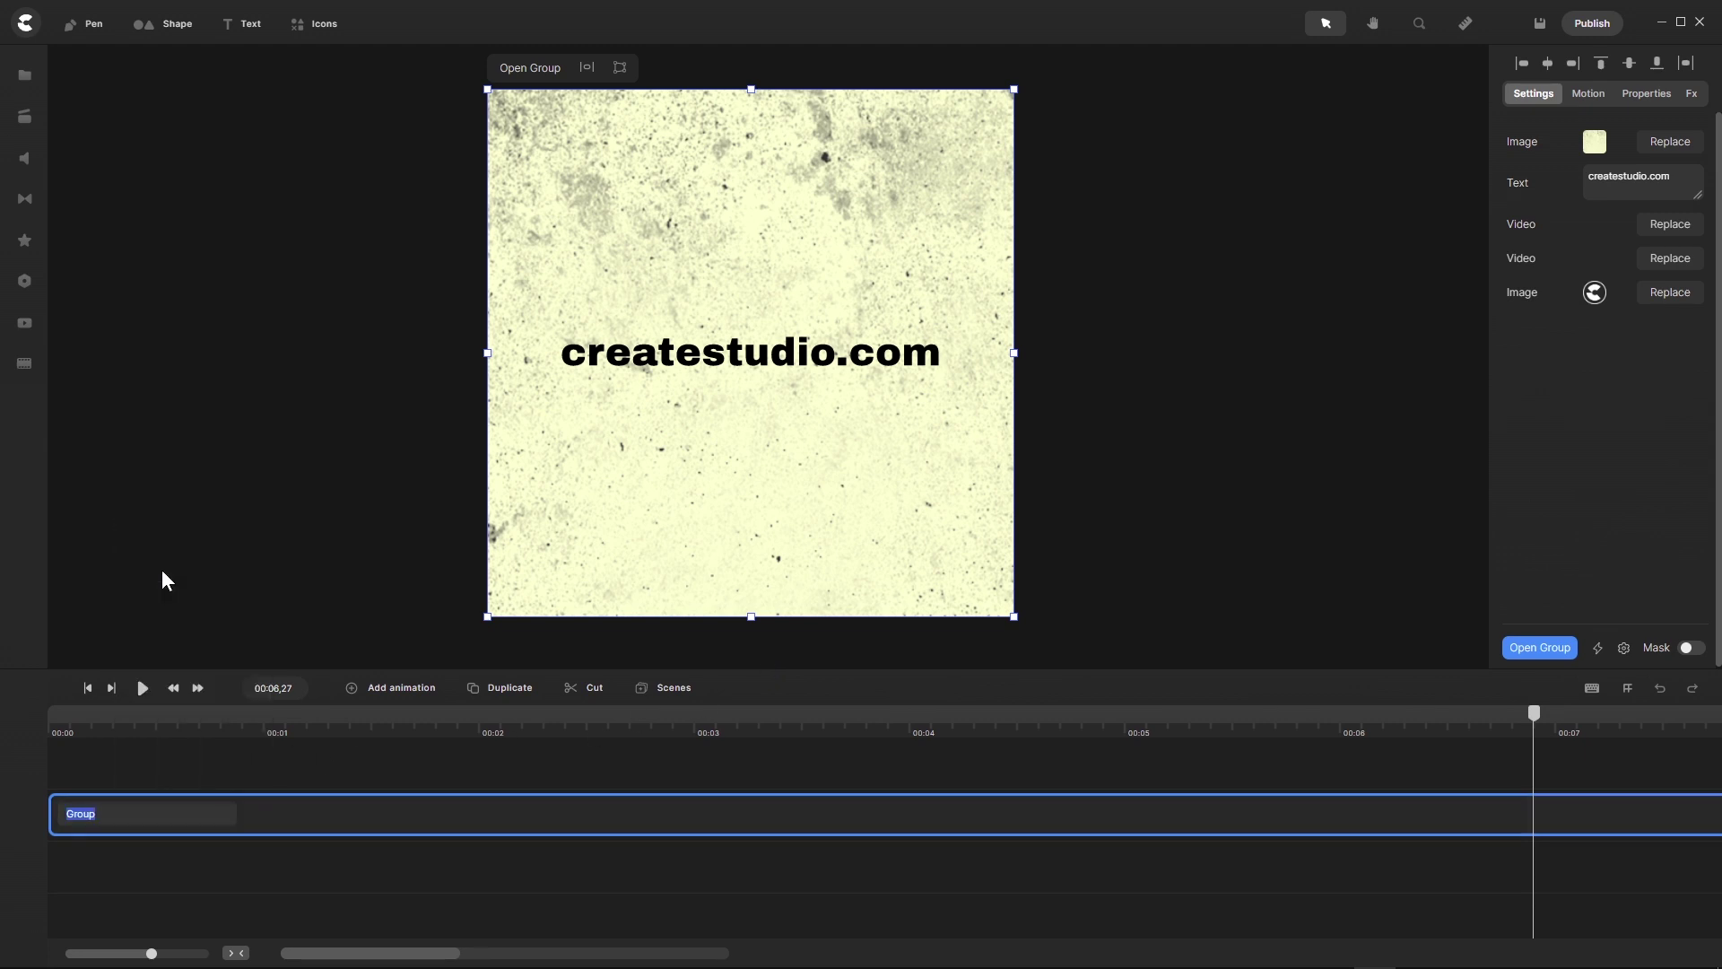
{"action": "type", "text": "Brush S"}
{"action": "type", "text": "tr"}
{"action": "type", "text": "oke"}
{"action": "type", "text": " Logo"}
{"action": "type", "text": " Re"}
{"action": "type", "text": "bea"}
{"action": "type", "text": "l"}
{"action": "key", "text": "BackSpace"}
{"action": "key", "text": "BackSpace"}
{"action": "key", "text": "BackSpace"}
{"action": "type", "text": "veal Animation Master C"}
{"action": "type", "text": "roup"}
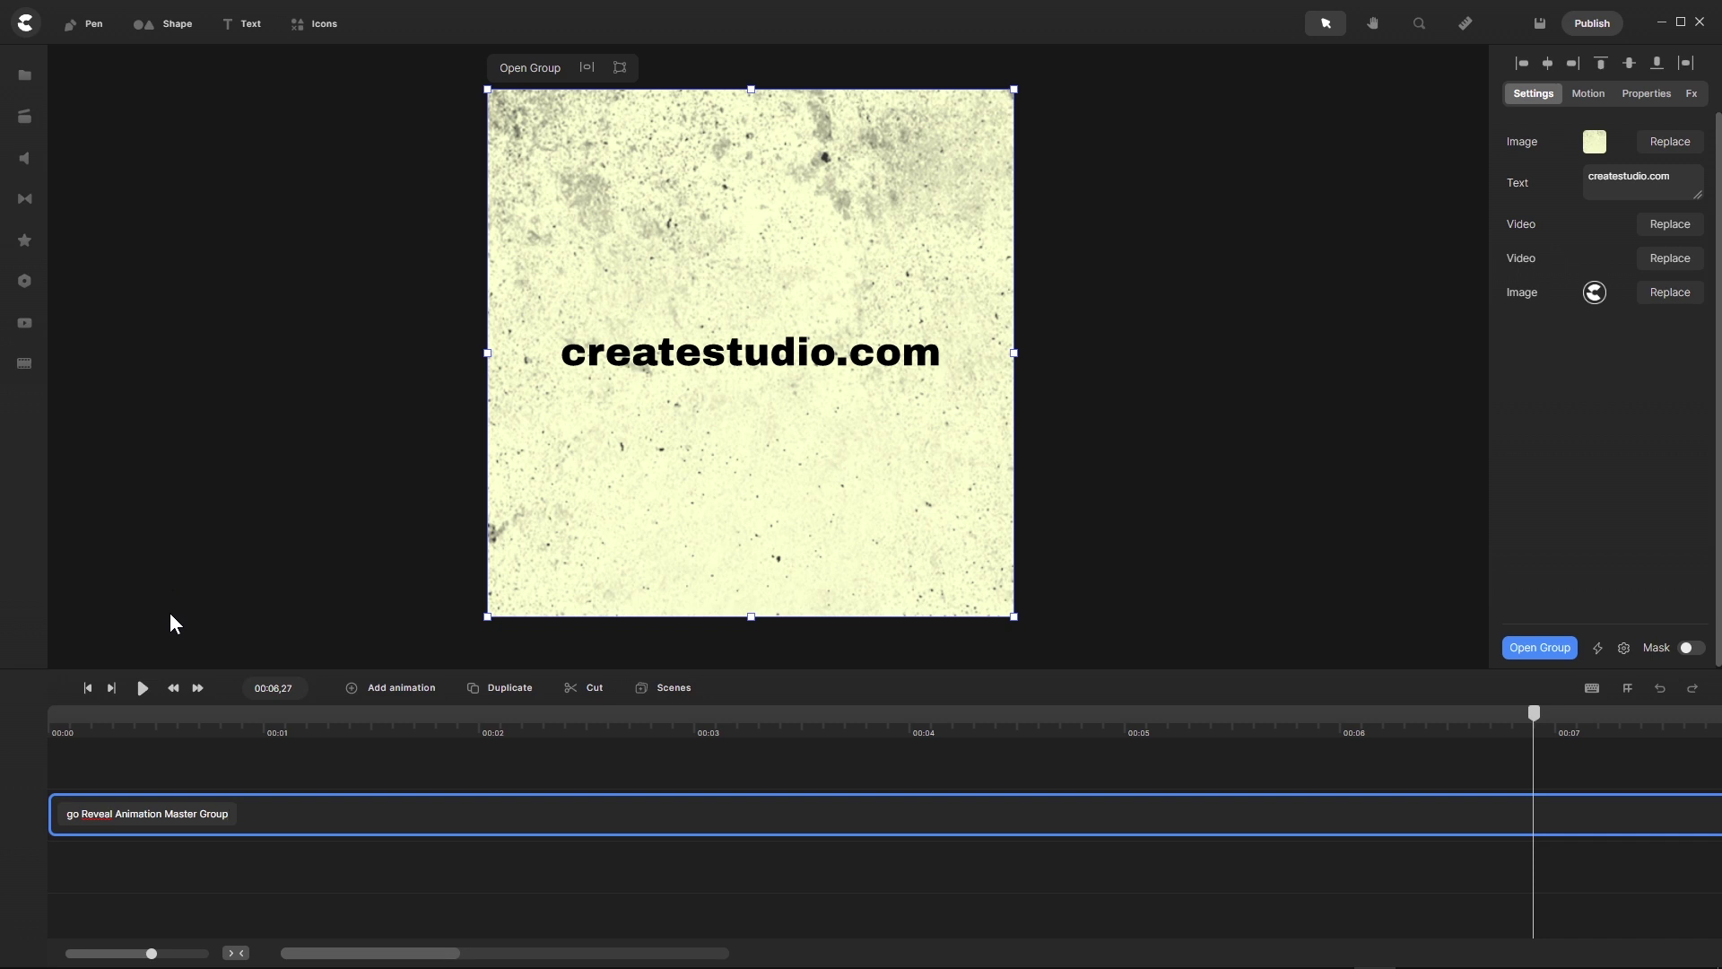
{"action": "key", "text": "Return"}
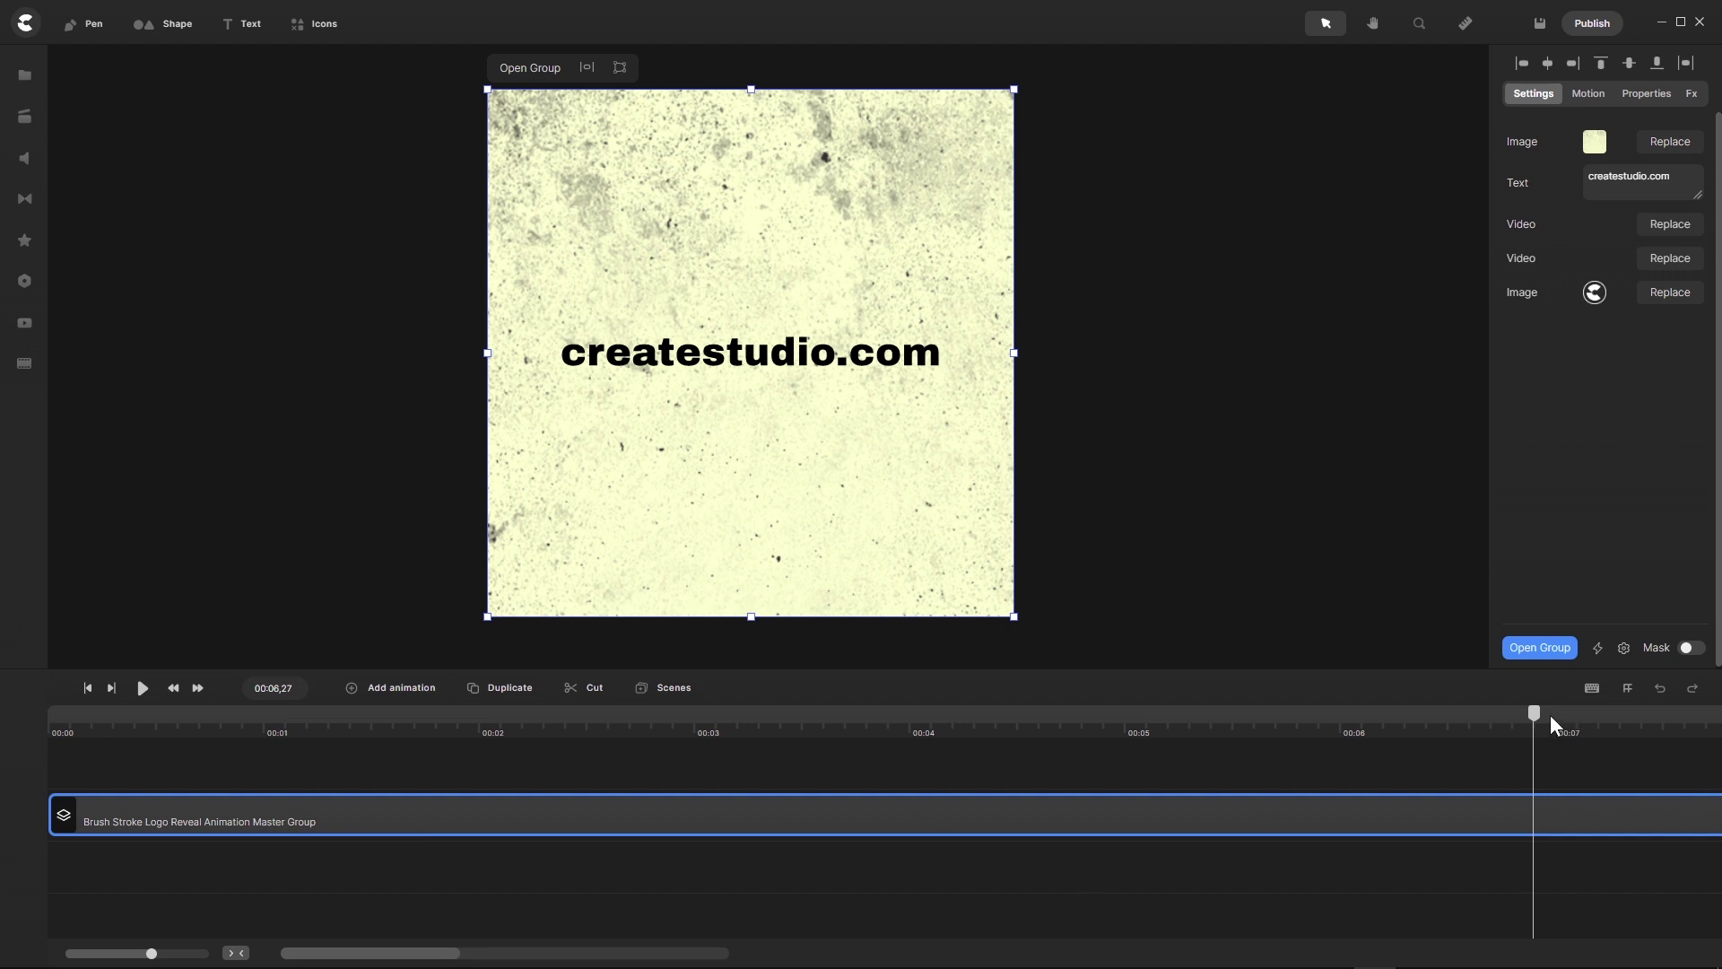
Save the master group to My Scenes with the playhead at 00:01,27, where the logo is partly revealed
{"action": "left_click_drag", "start_coordinate": [1534, 714], "coordinate": [941, 805]}
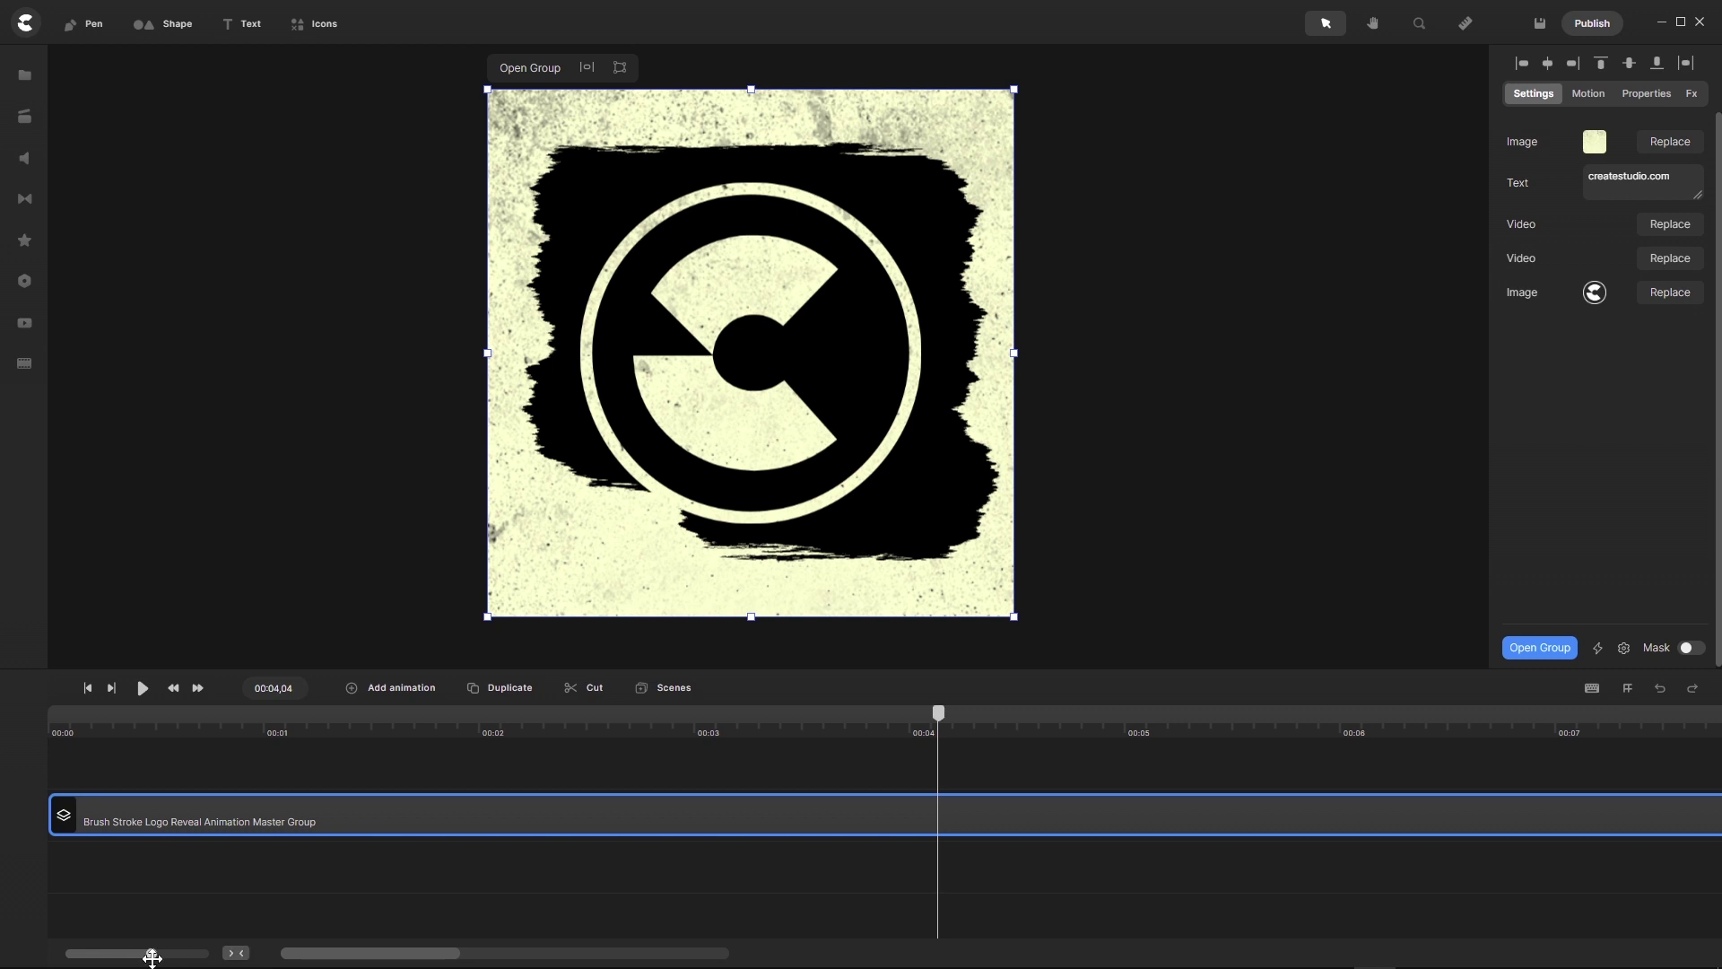
{"action": "left_click_drag", "start_coordinate": [148, 953], "coordinate": [137, 951]}
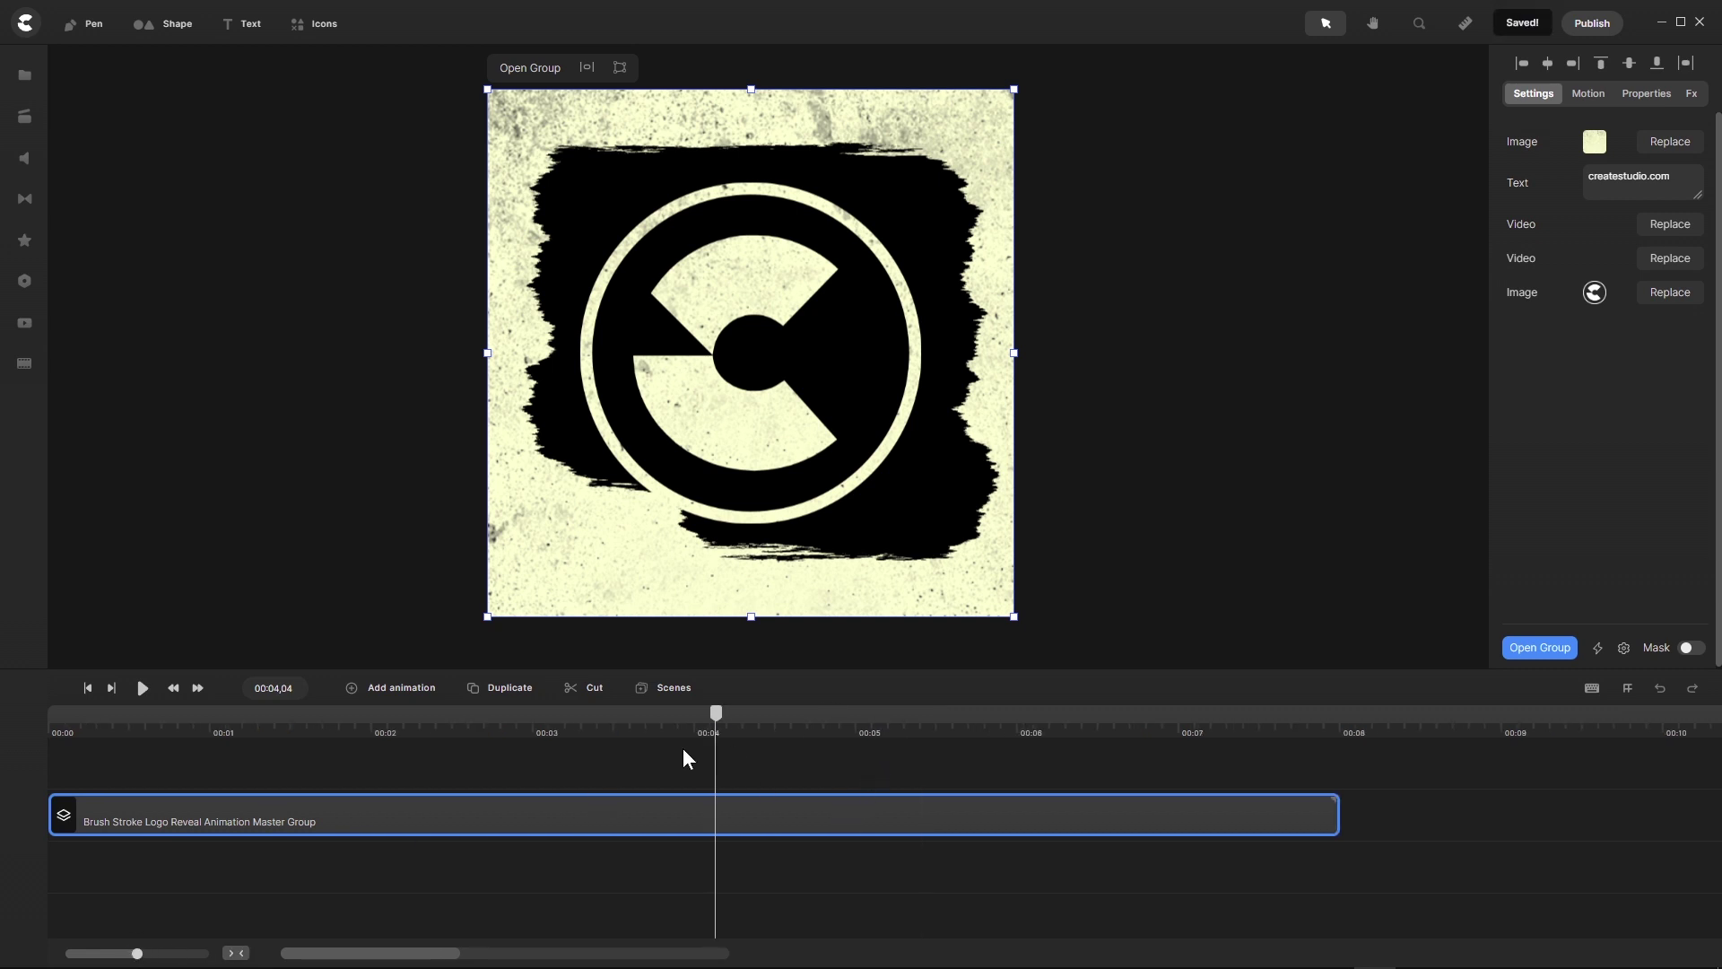
{"action": "left_click_drag", "start_coordinate": [714, 712], "coordinate": [358, 744]}
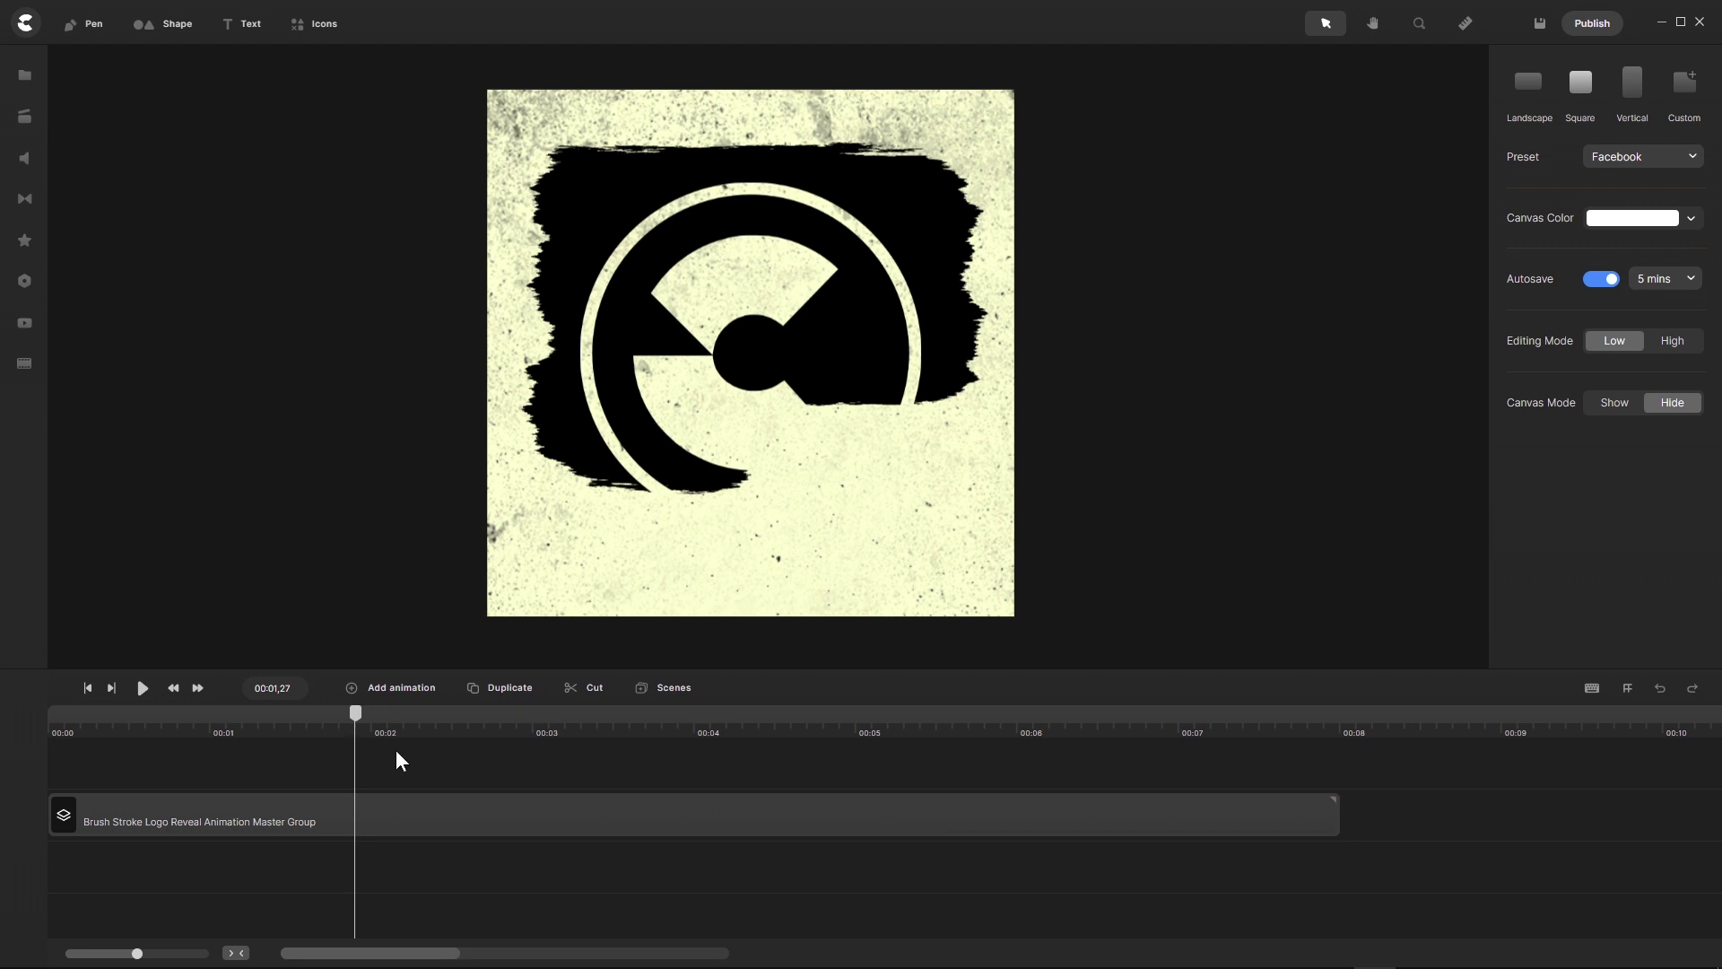
{"action": "left_click", "coordinate": [361, 814]}
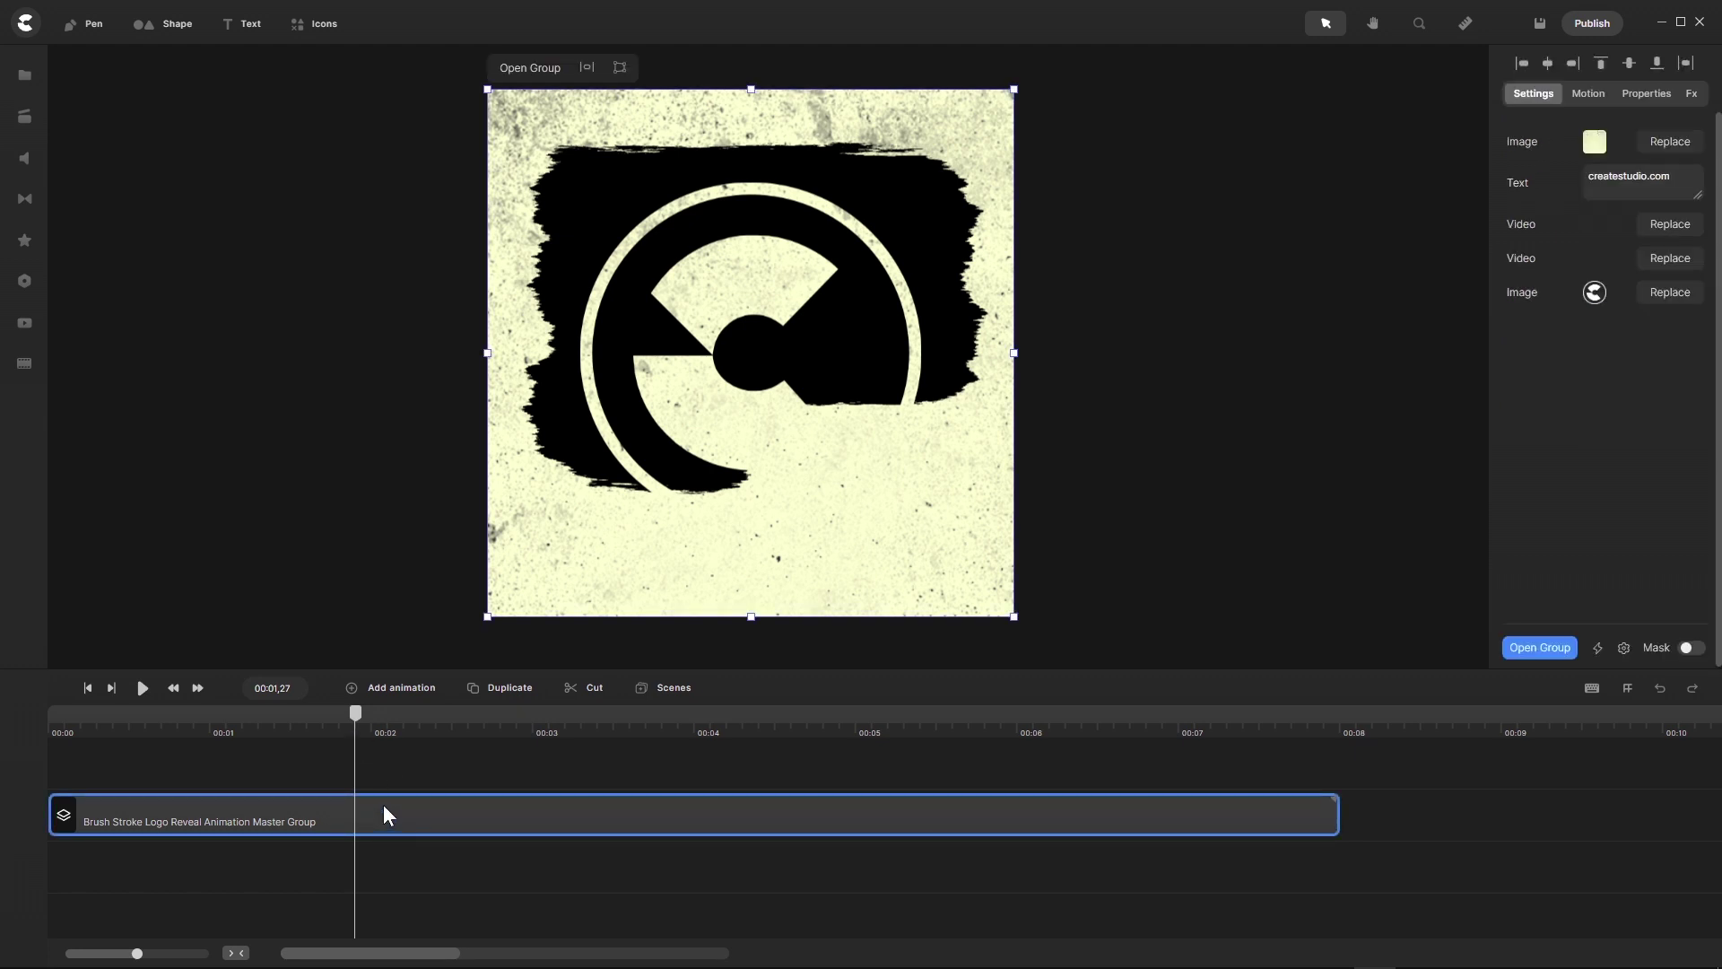
{"action": "right_click", "coordinate": [387, 814]}
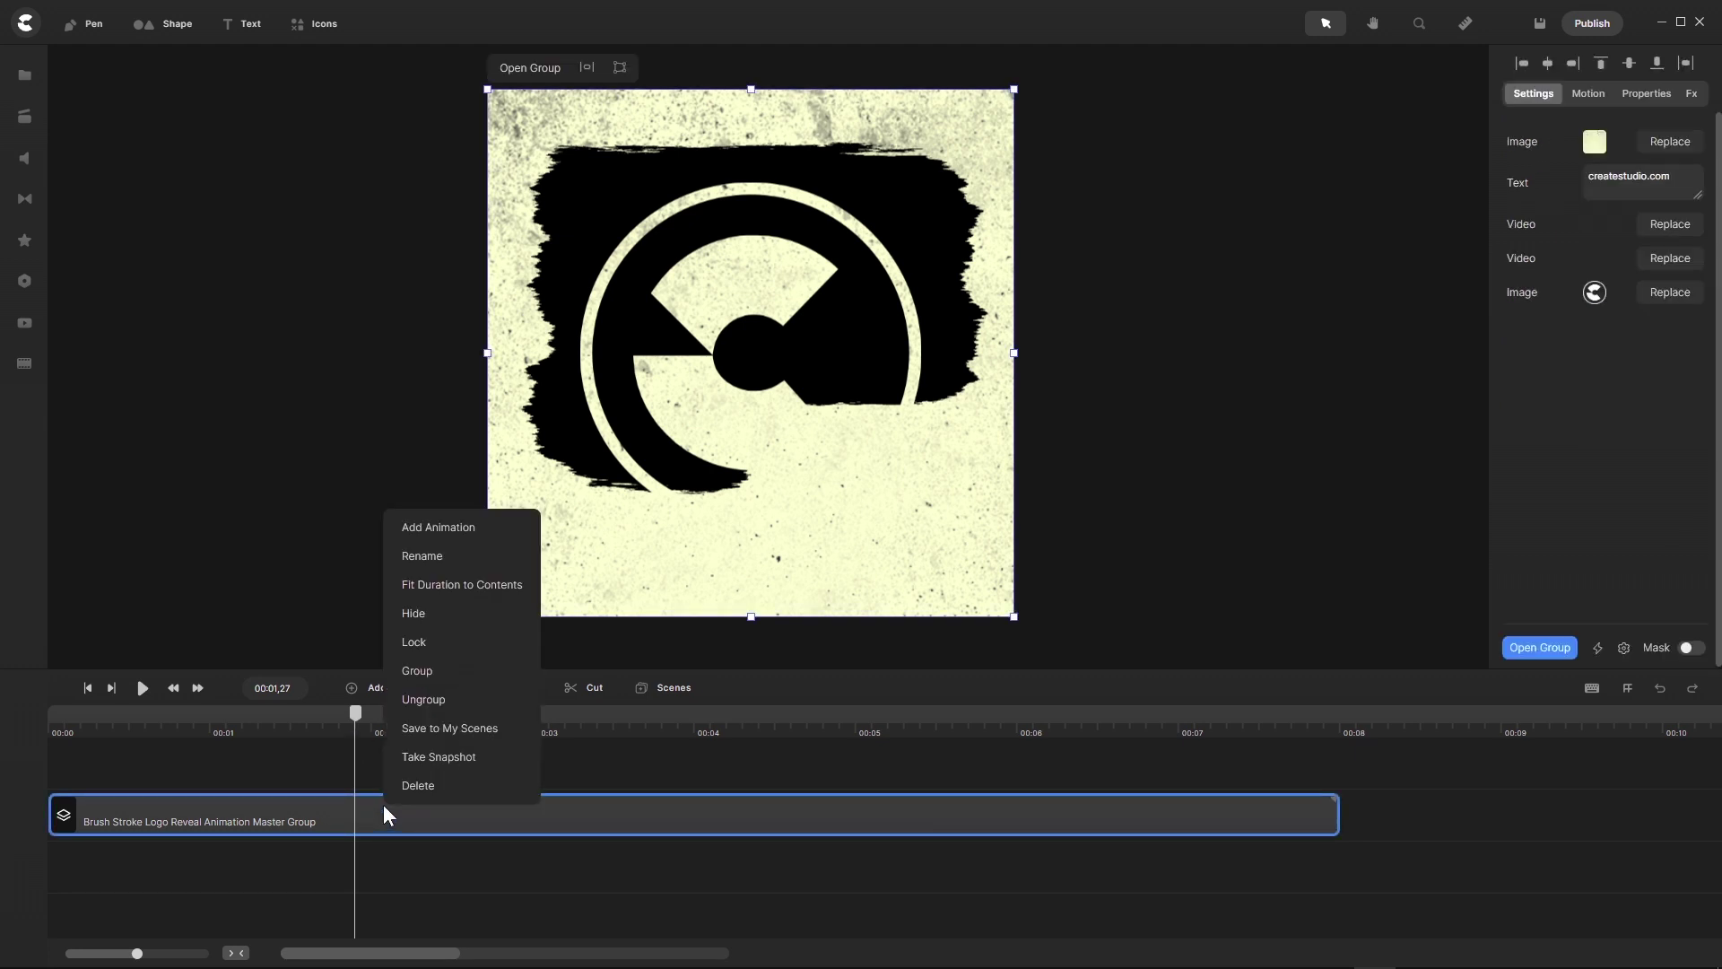
{"action": "left_click", "coordinate": [420, 728]}
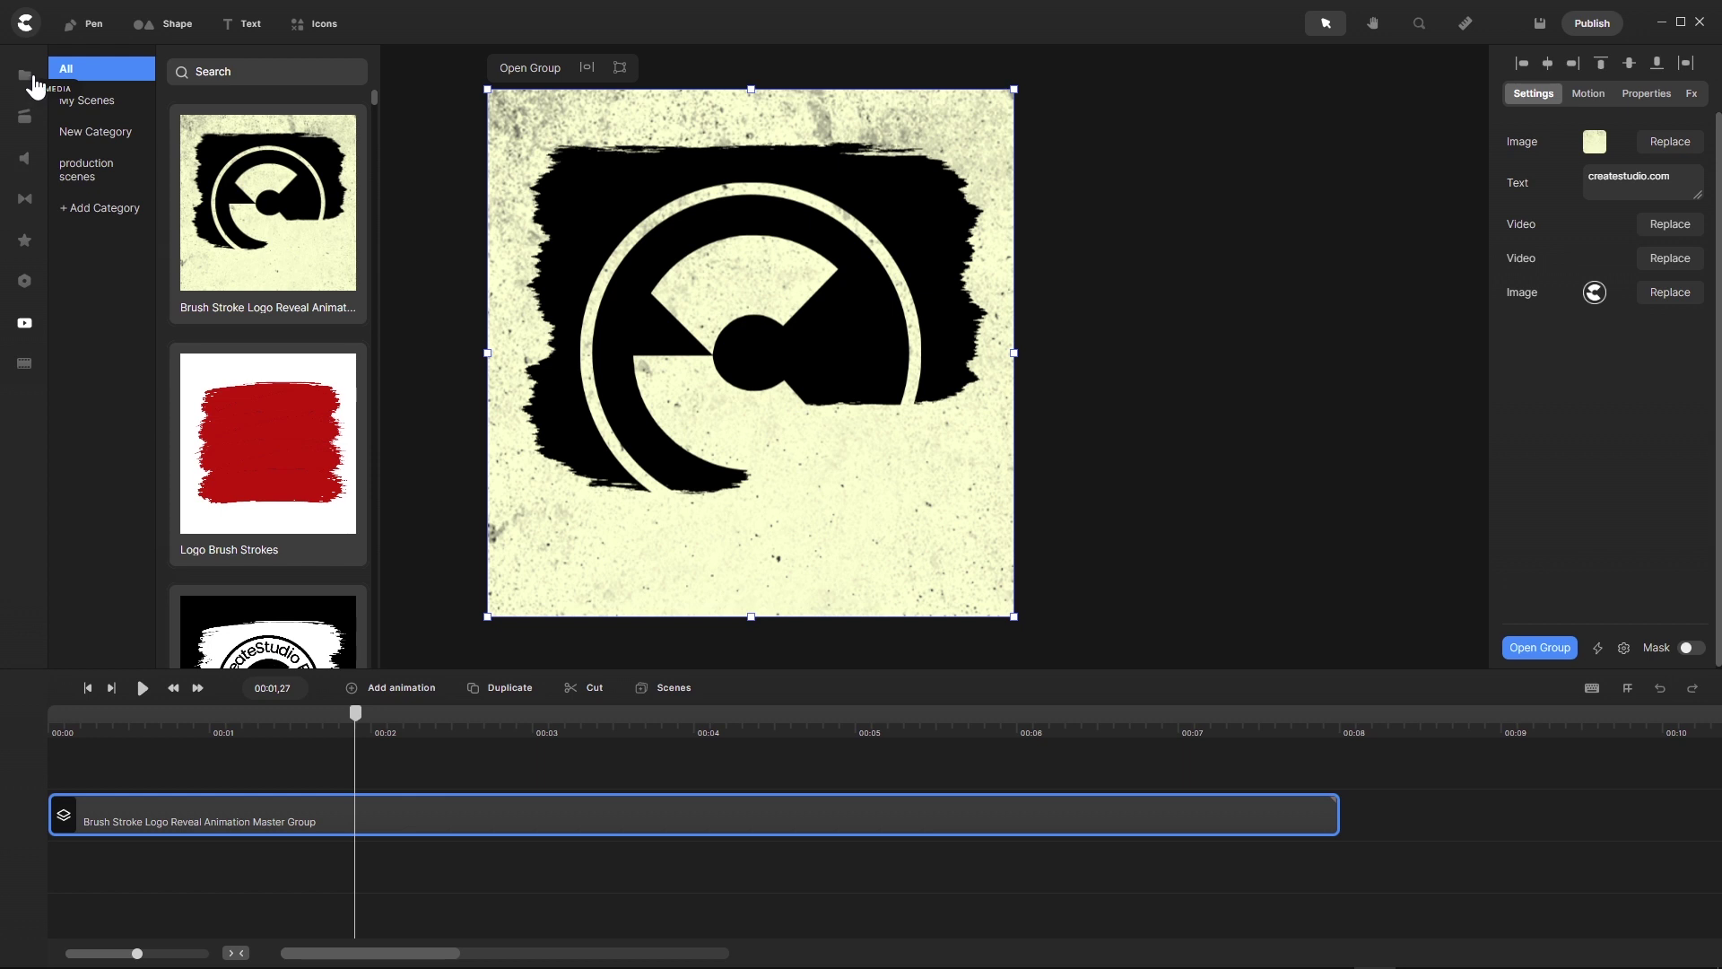
{"action": "left_click", "coordinate": [27, 325]}
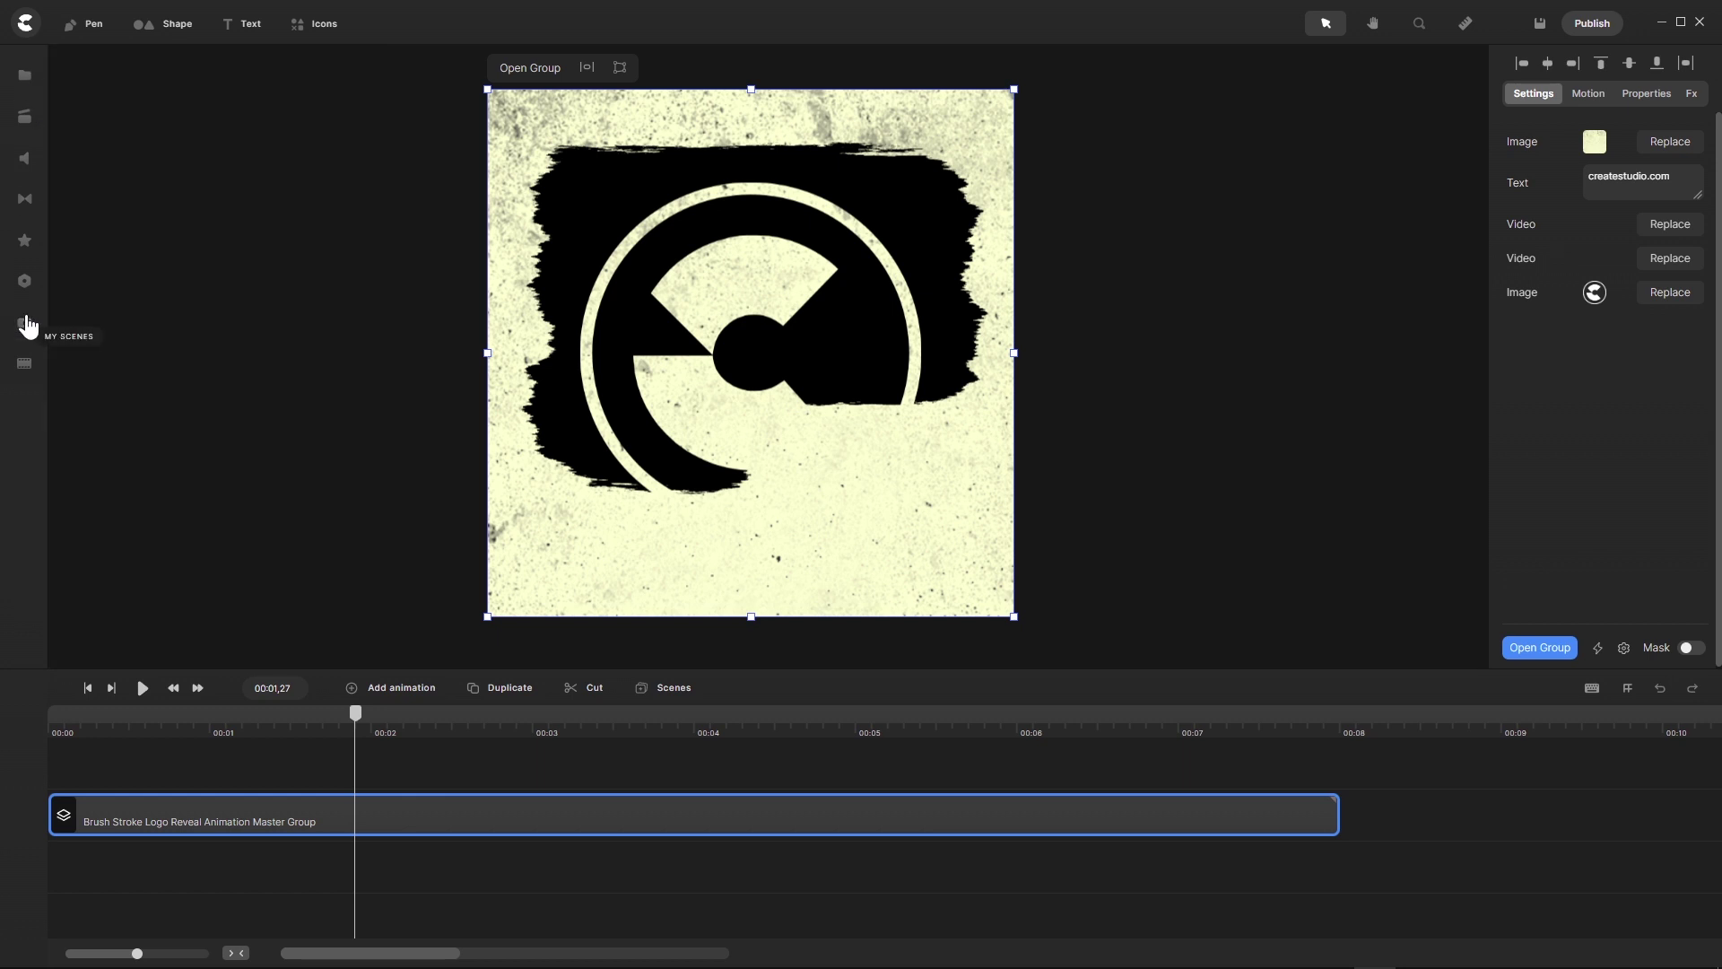
Reorder the group's Easy Edit Properties to logo, text, background, and label the images Image Logo and Image Background
{"action": "left_click_drag", "start_coordinate": [356, 715], "coordinate": [195, 741]}
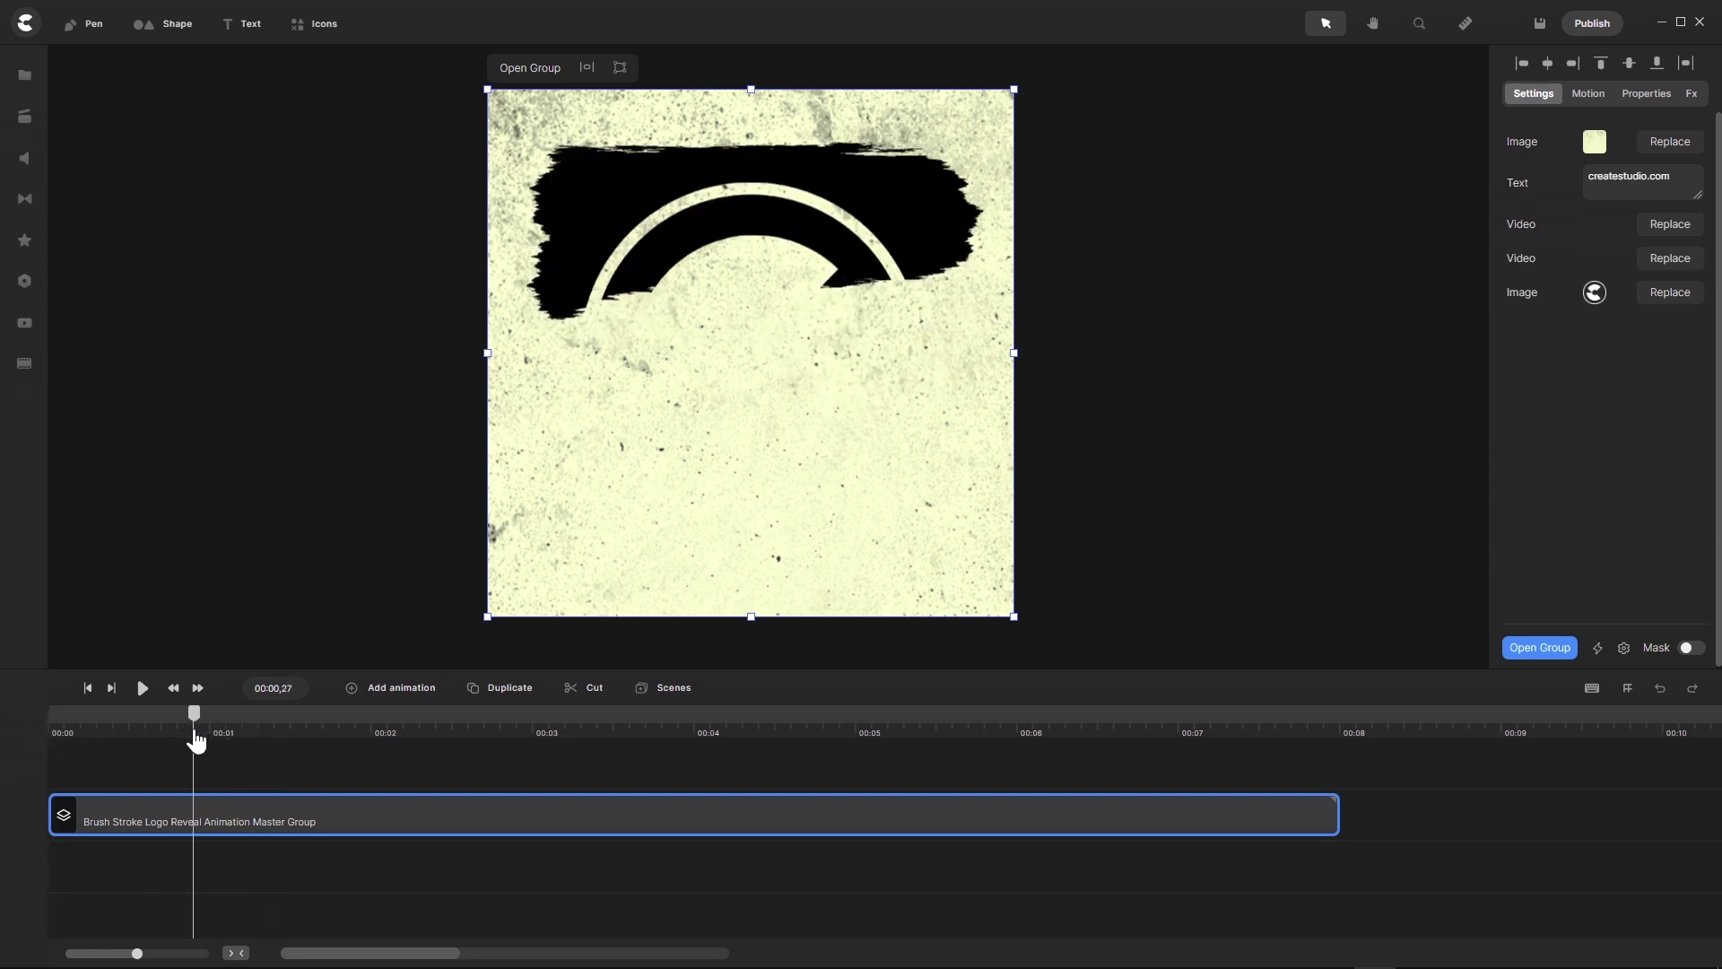
{"action": "left_click", "coordinate": [23, 75]}
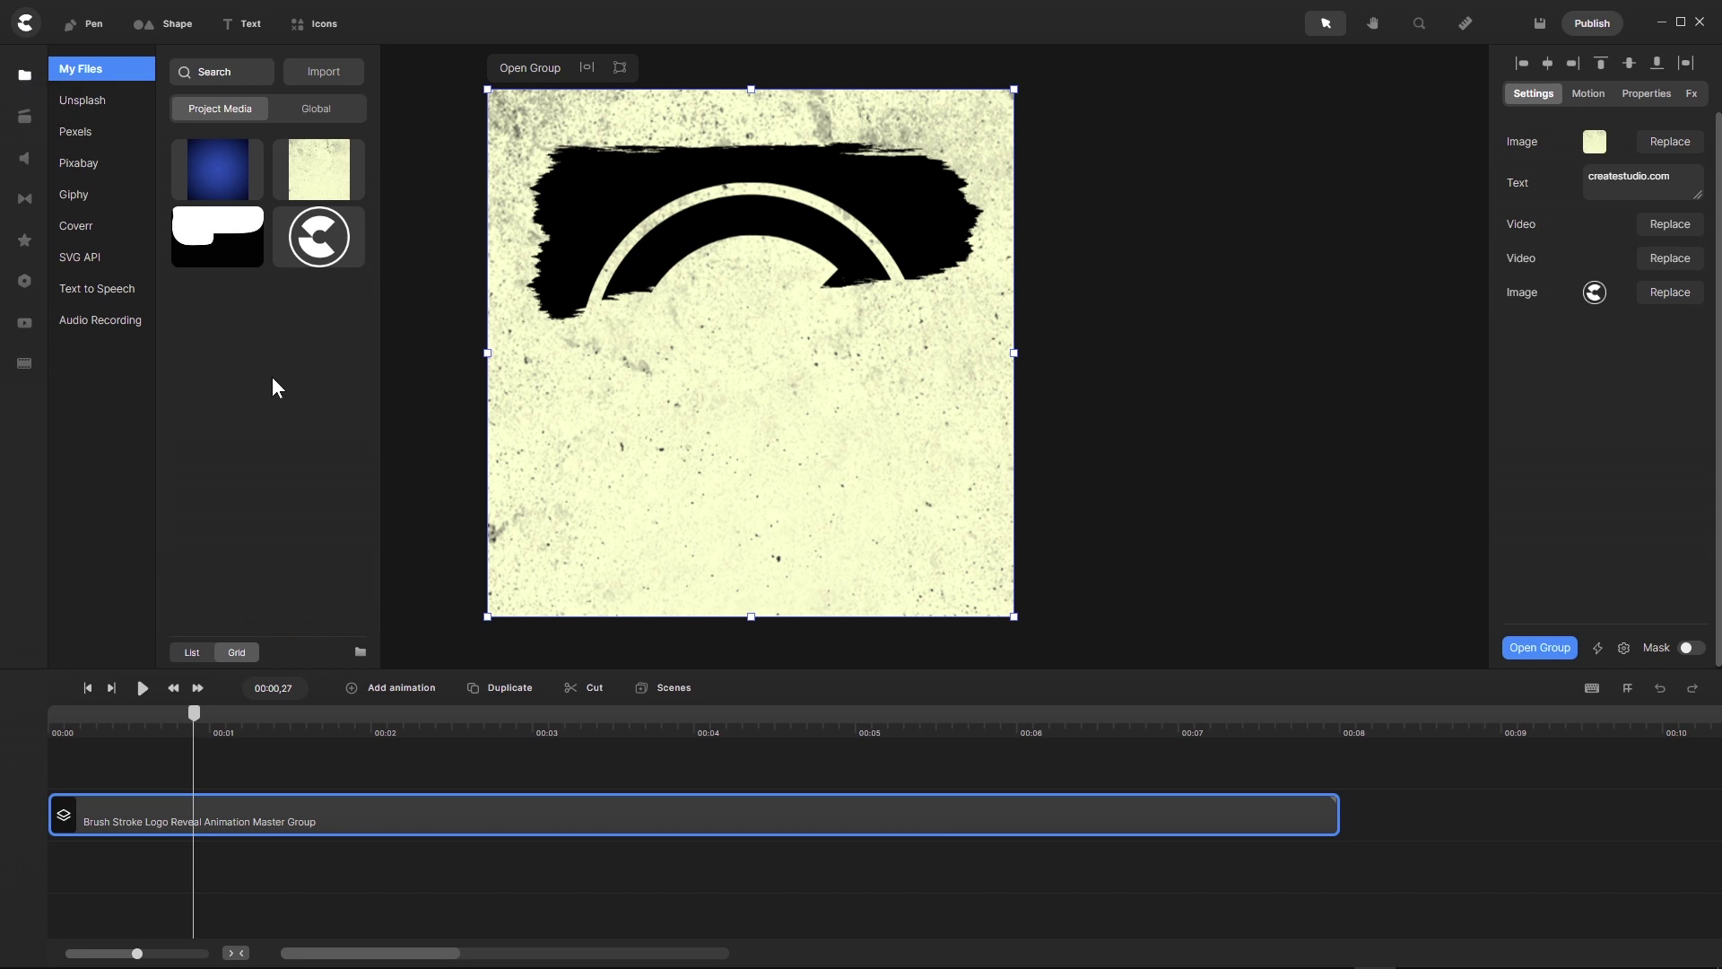
{"action": "left_click", "coordinate": [1622, 650]}
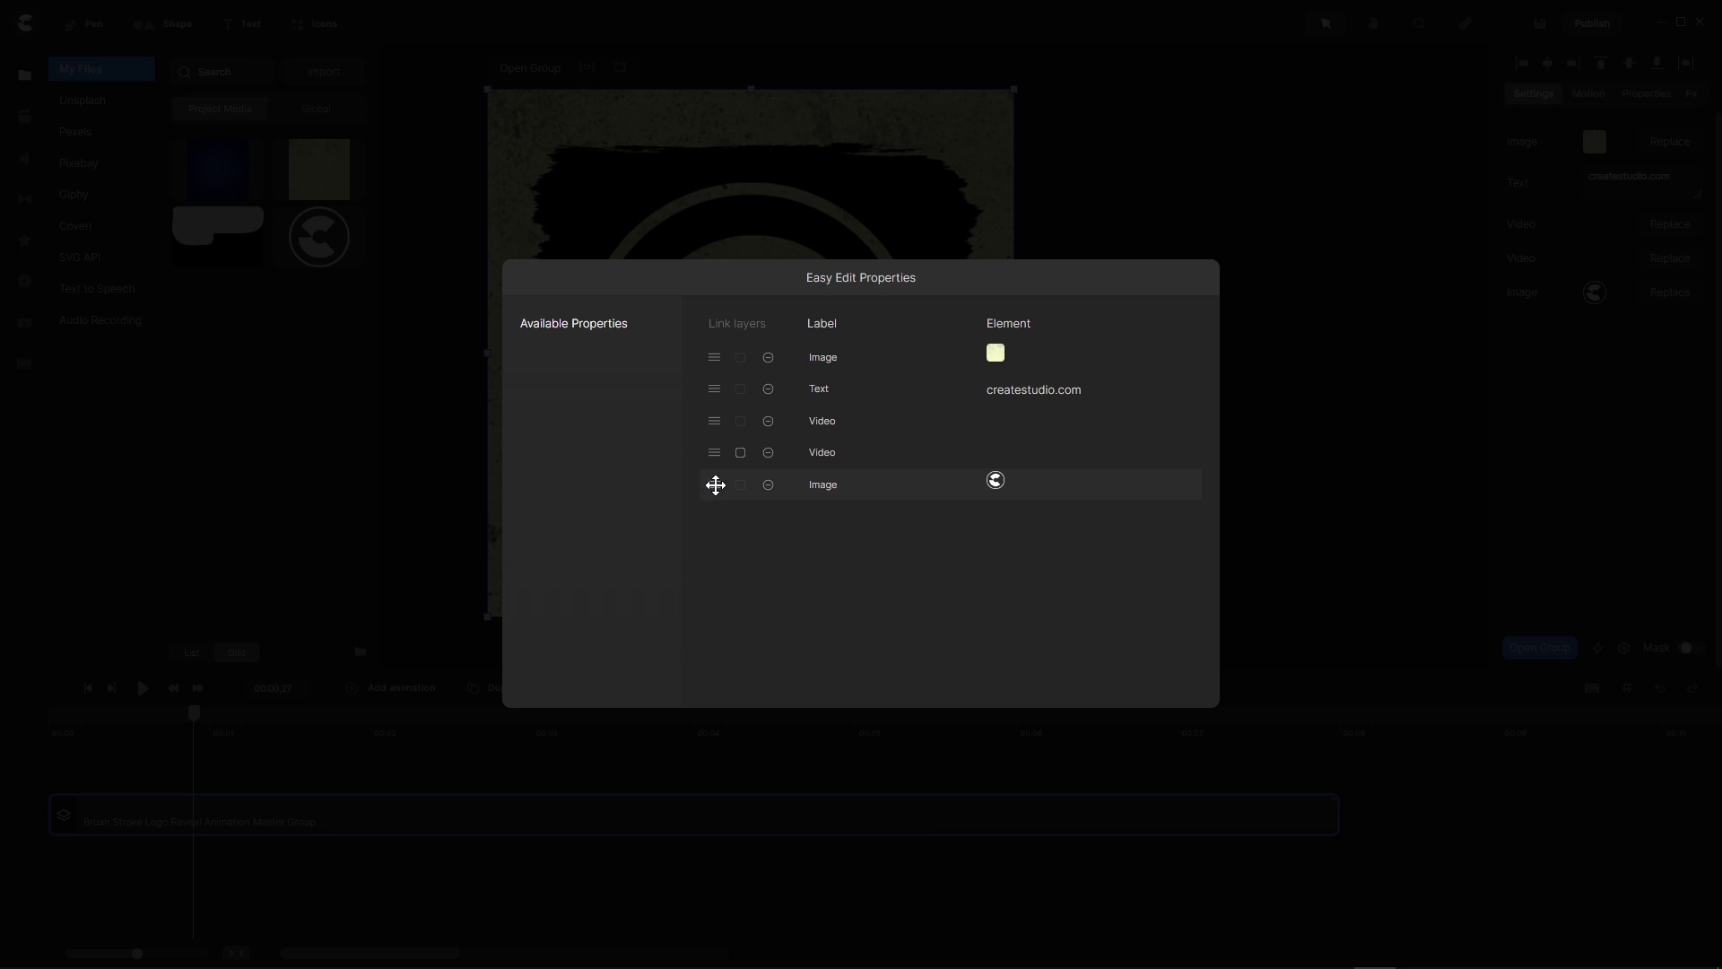
{"action": "left_click_drag", "start_coordinate": [715, 485], "coordinate": [715, 353]}
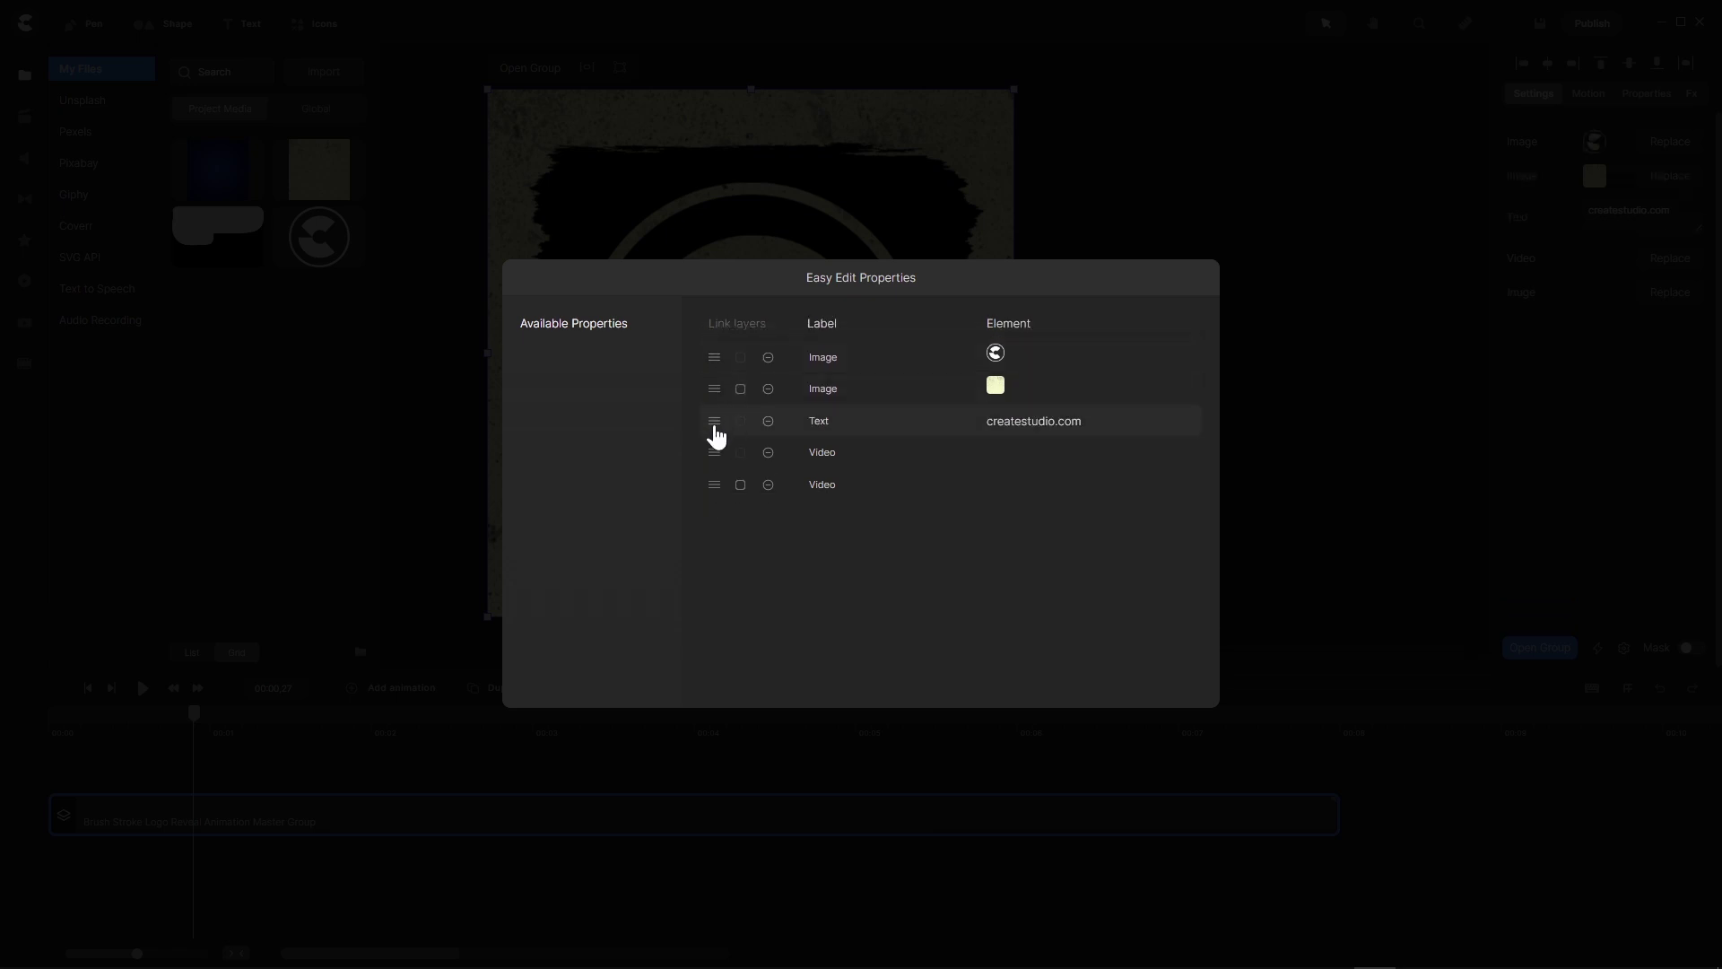
{"action": "mouse_move", "coordinate": [713, 421]}
{"action": "left_mouse_down"}
{"action": "mouse_move", "coordinate": [715, 373]}
{"action": "mouse_move", "coordinate": [725, 390]}
{"action": "left_mouse_up"}
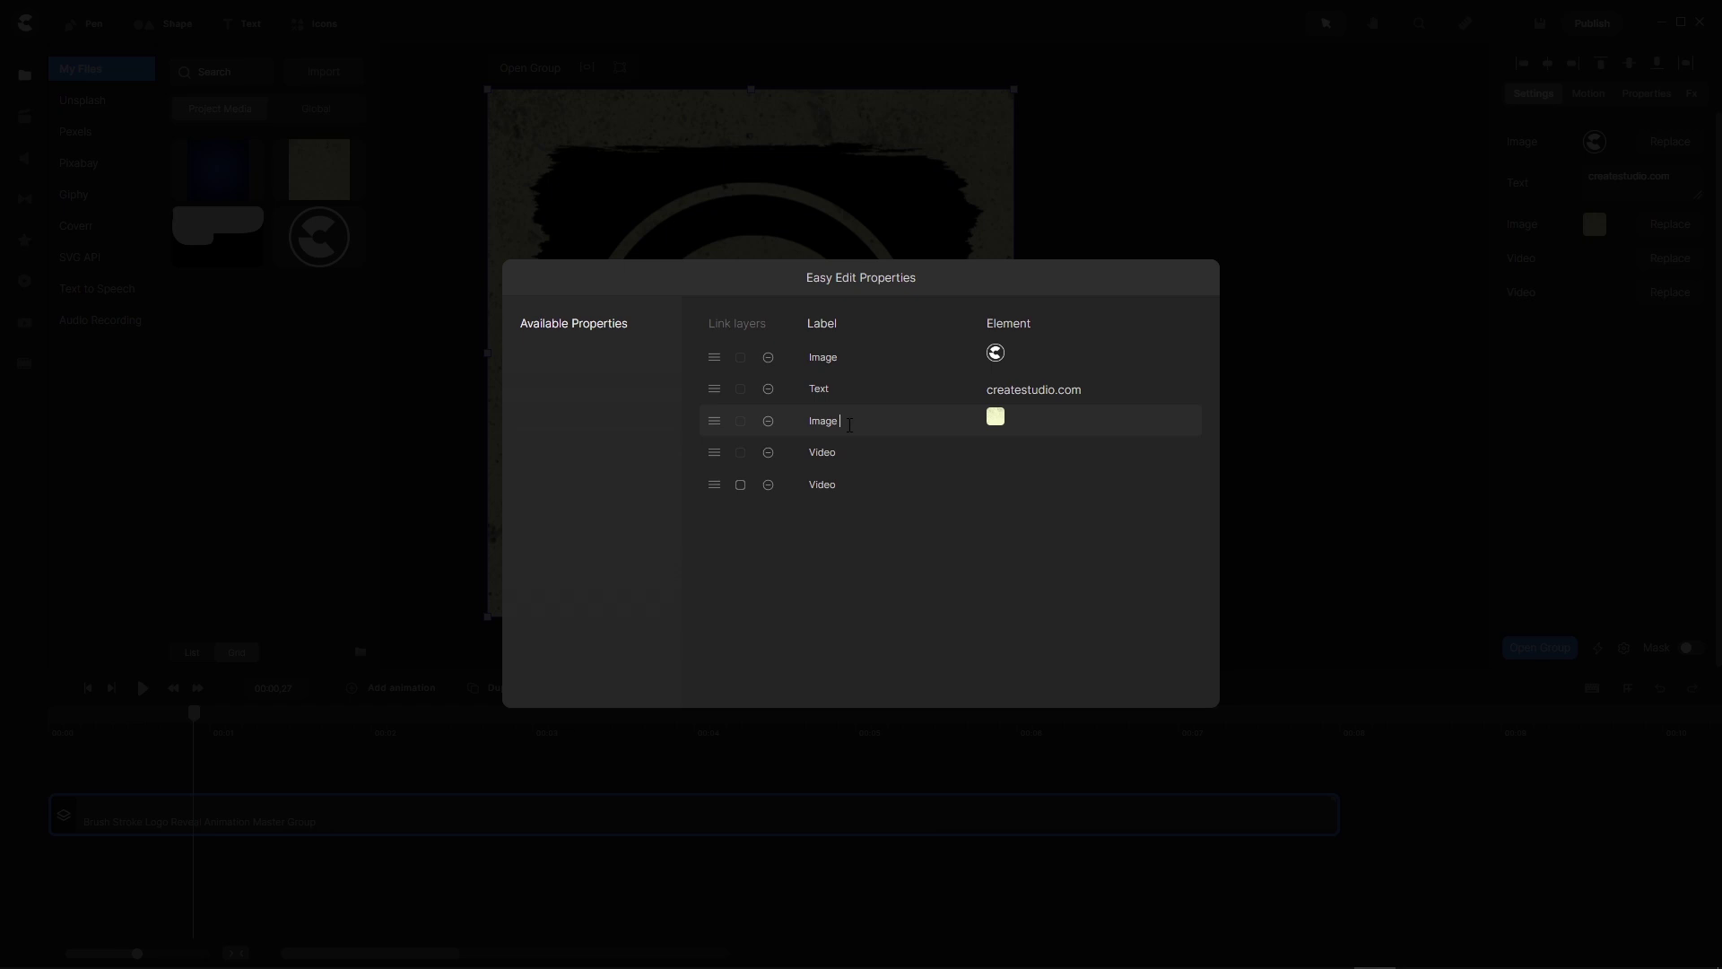
{"action": "type", "text": "ound"}
{"action": "left_click", "coordinate": [1551, 475]}
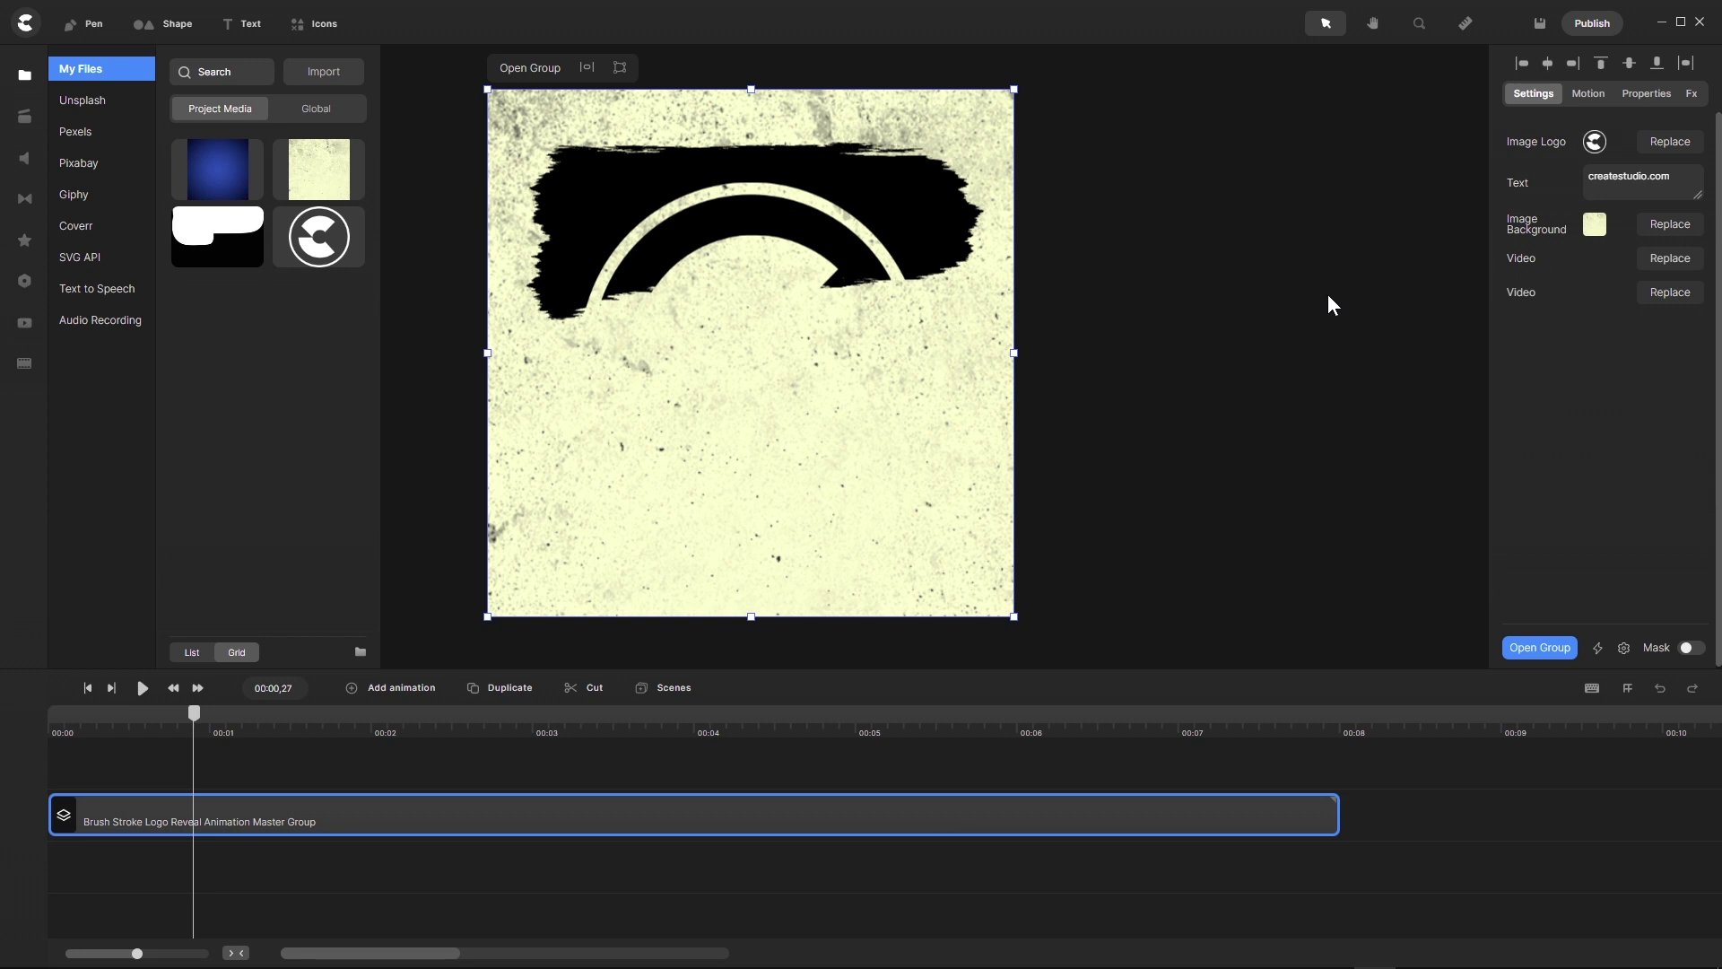
Replace the group's background image with the blue gradient image from the project media
{"action": "left_click", "coordinate": [1670, 226]}
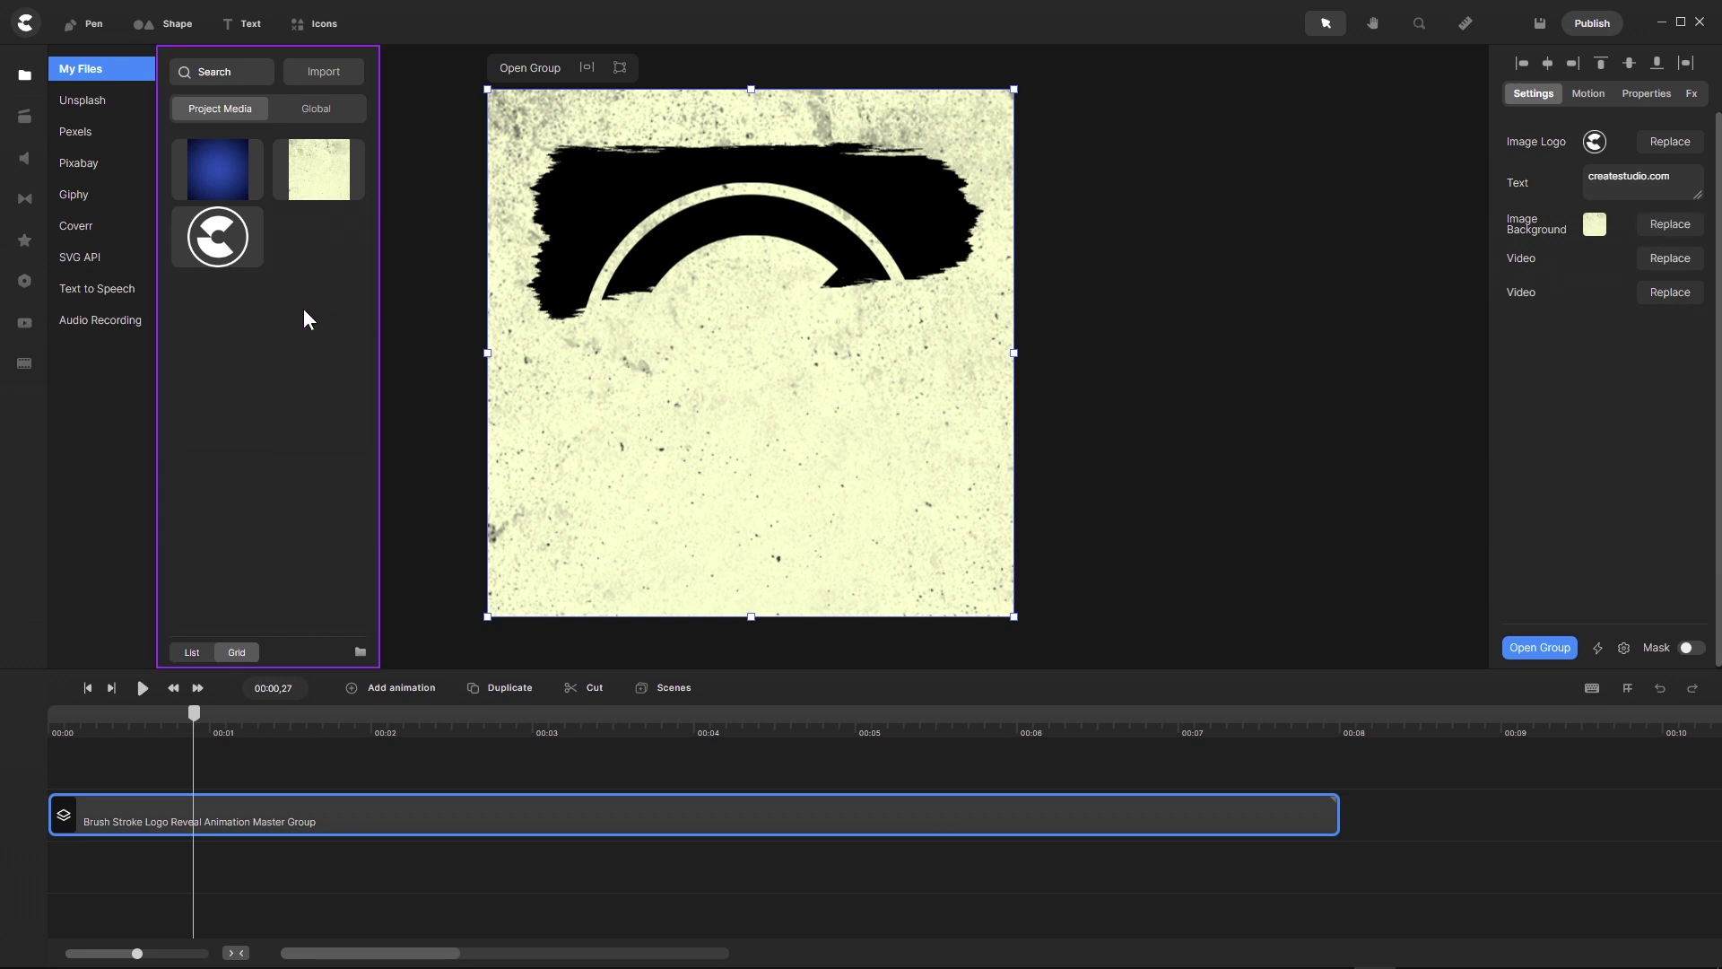
{"action": "left_click", "coordinate": [220, 175]}
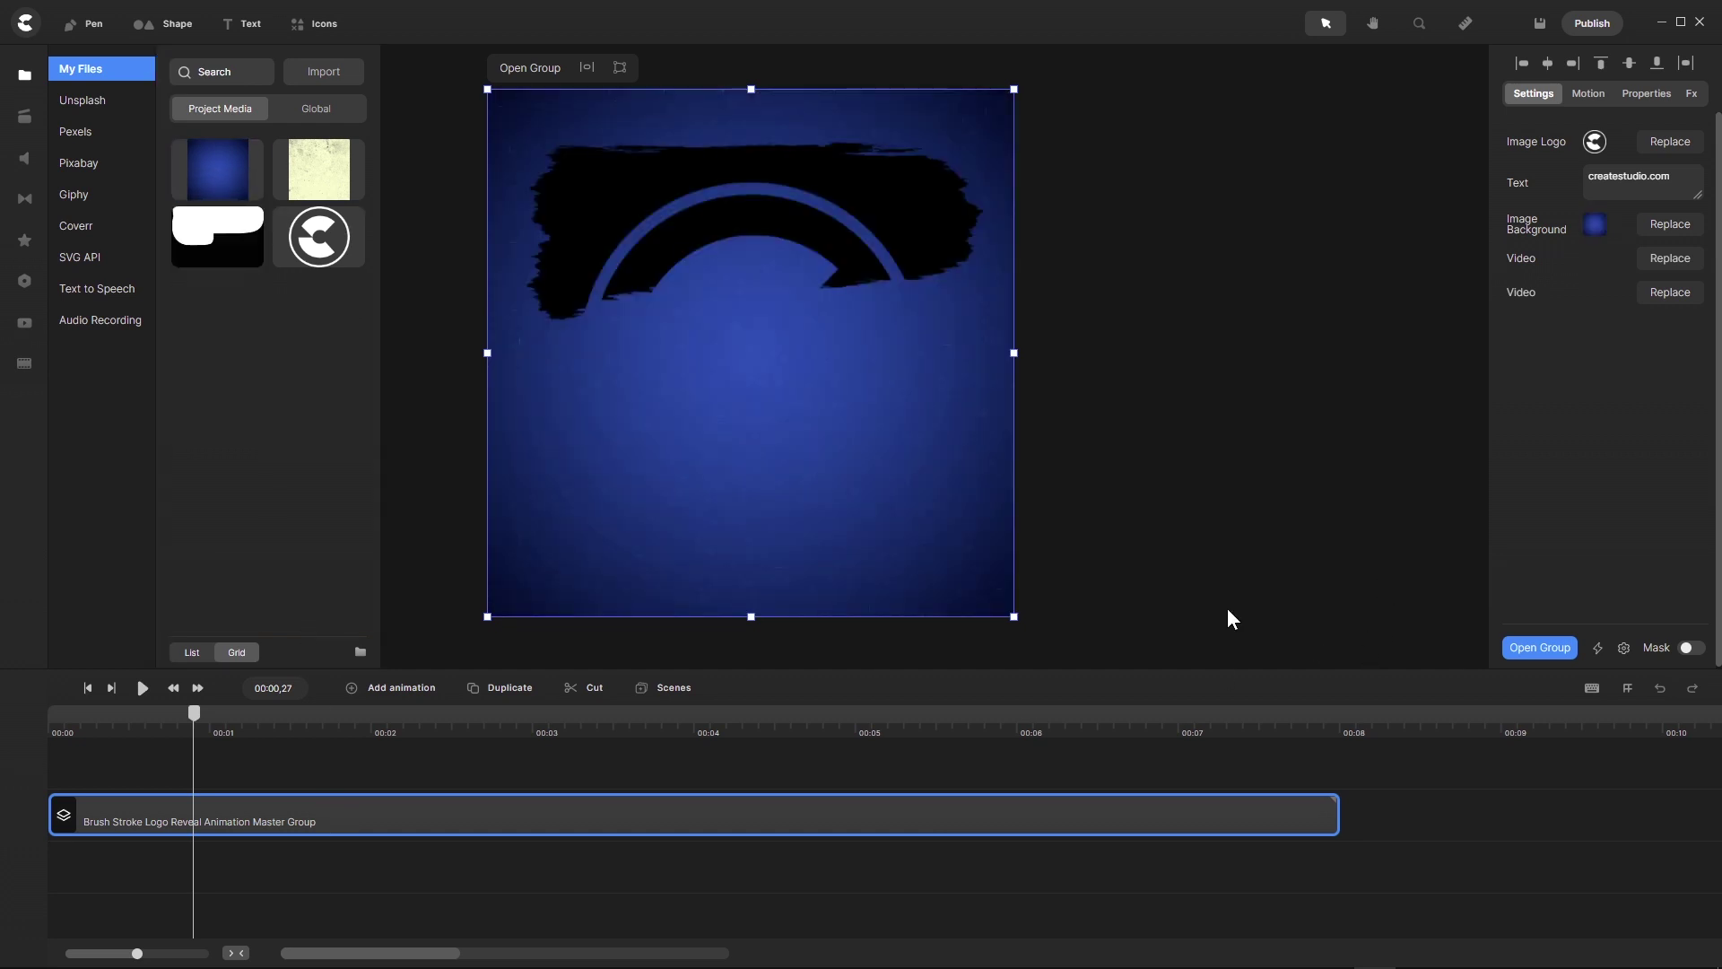
Set the master group's createstudio.com text fill color to white (ffffff) and deselect the group
{"action": "left_click_drag", "start_coordinate": [193, 714], "coordinate": [893, 718]}
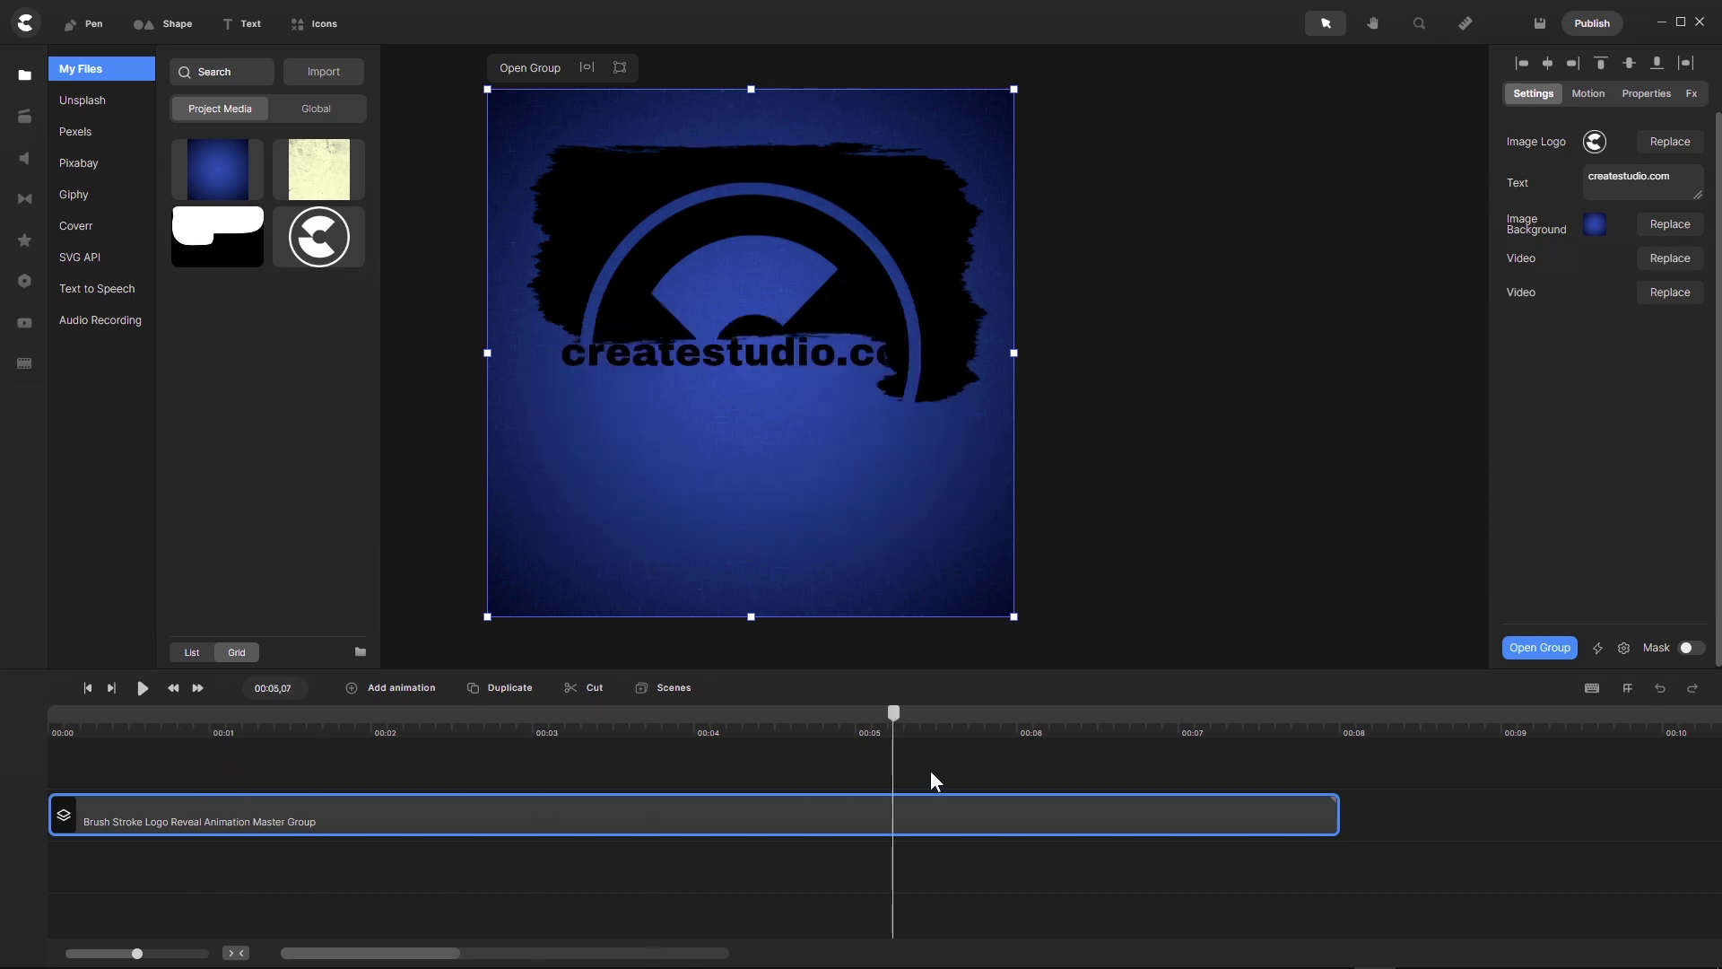
{"action": "left_click", "coordinate": [1004, 781]}
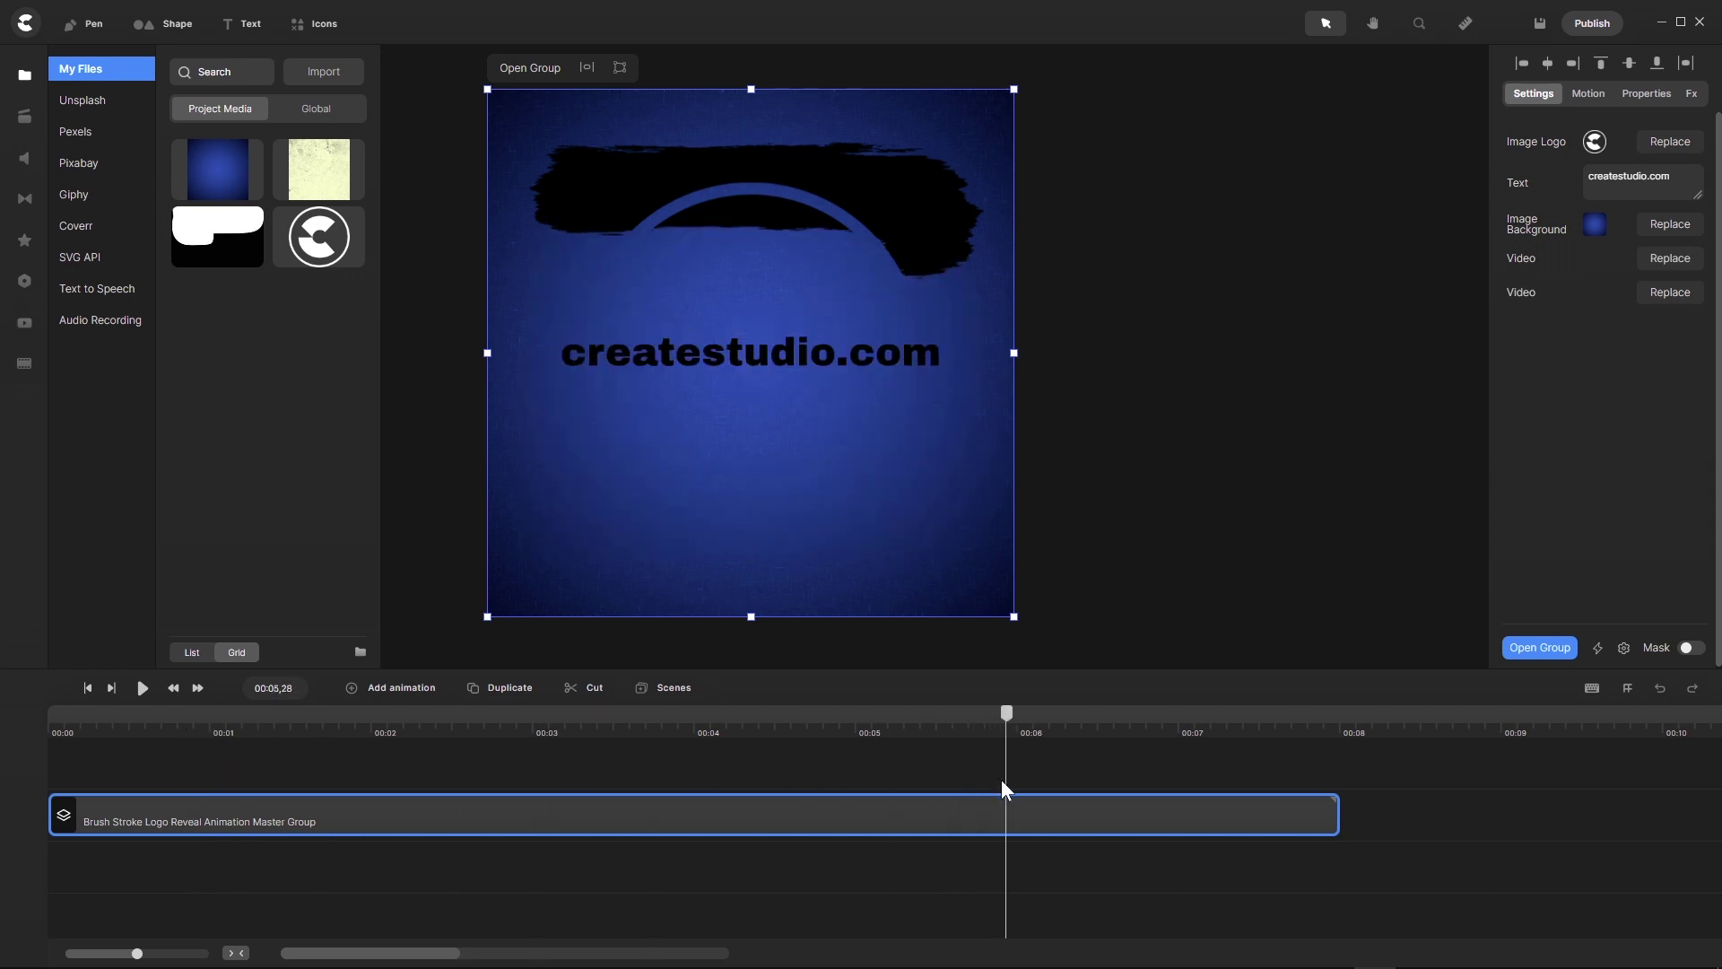
{"action": "left_click", "coordinate": [1521, 189]}
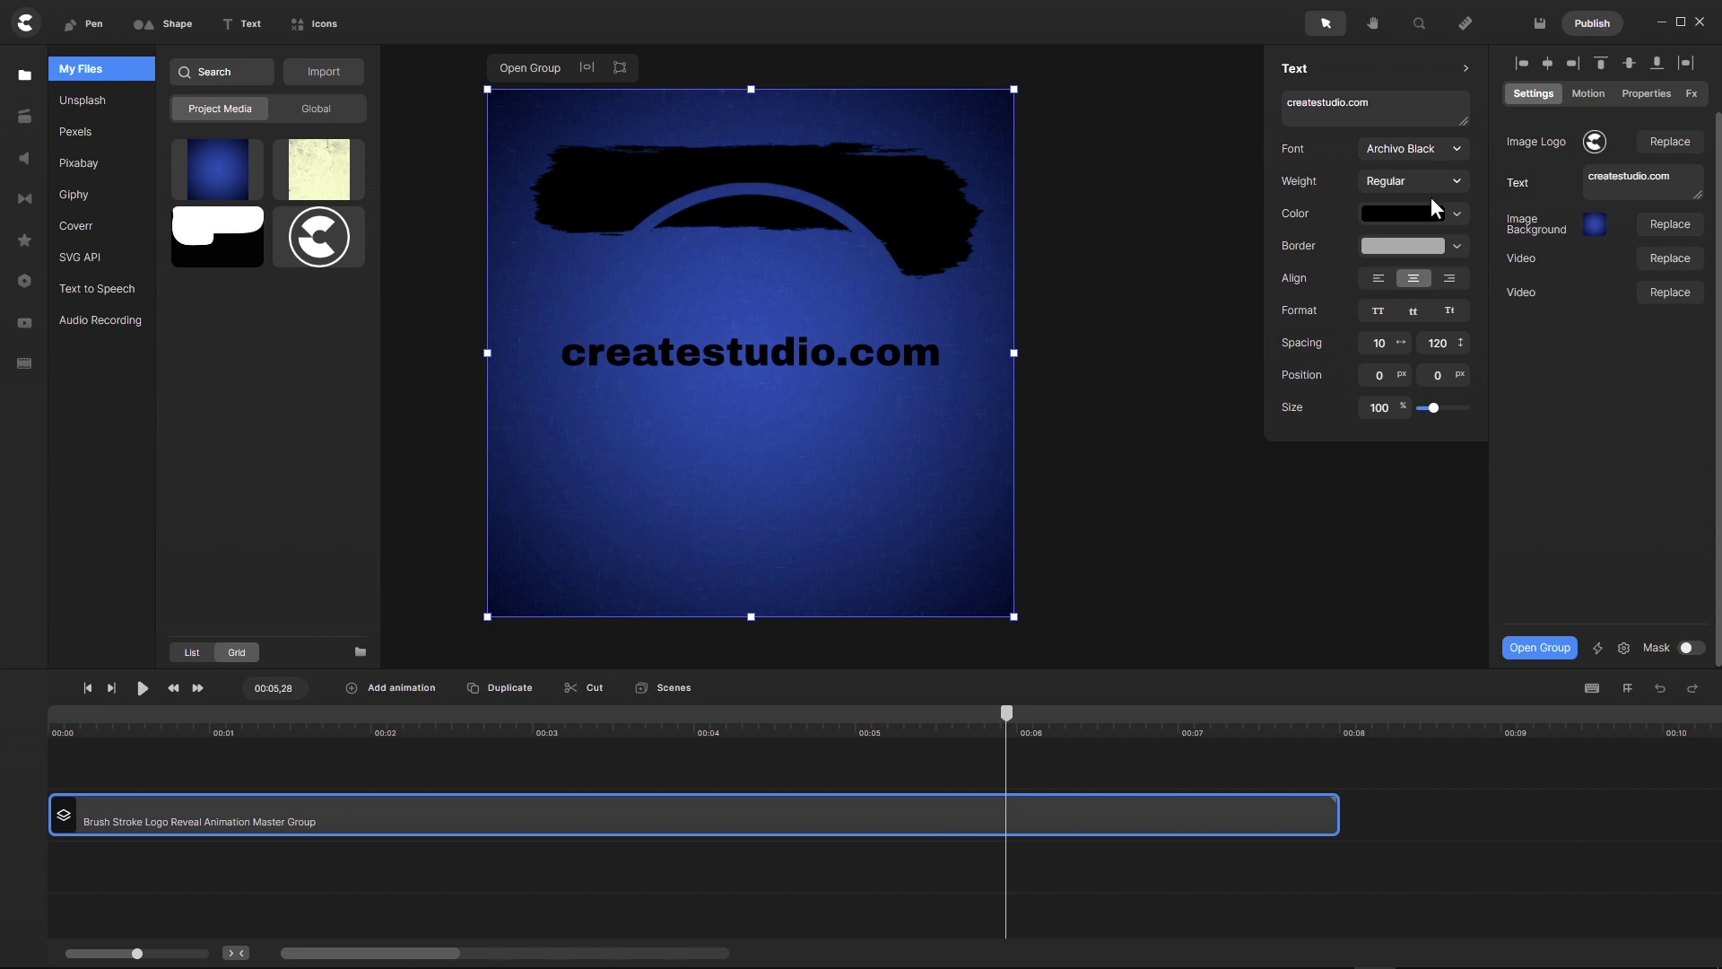
{"action": "left_click", "coordinate": [1406, 214]}
{"action": "left_click_drag", "start_coordinate": [1336, 120], "coordinate": [1283, 73]}
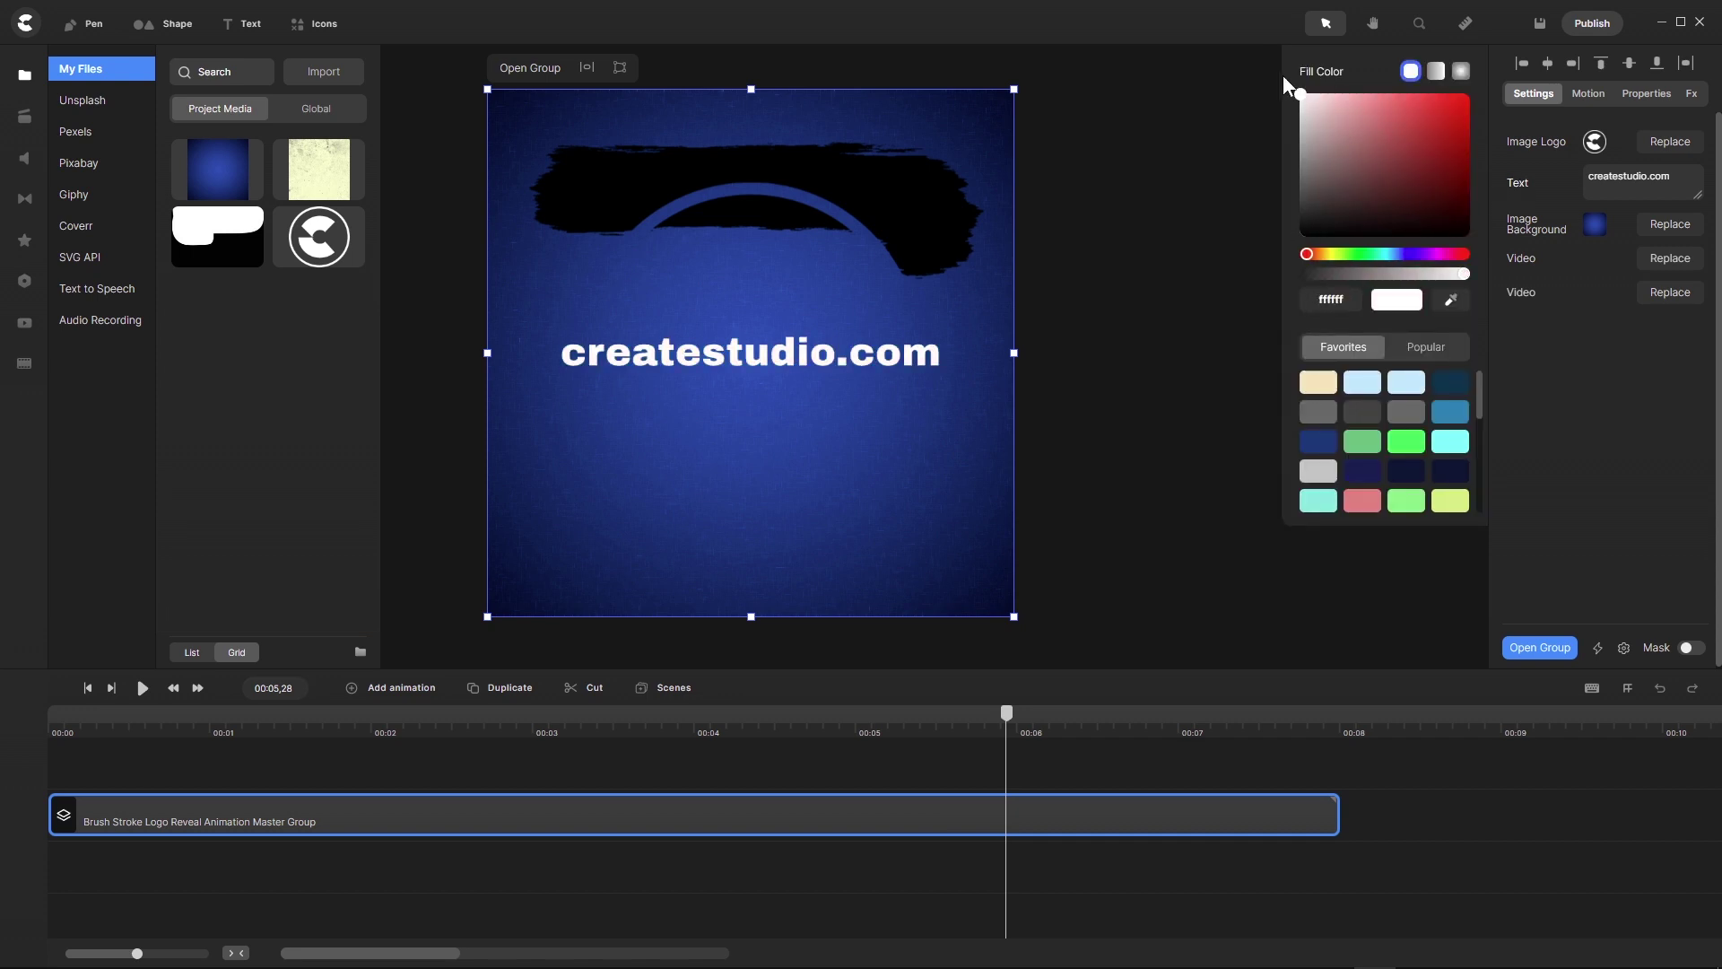
{"action": "left_click", "coordinate": [1253, 625]}
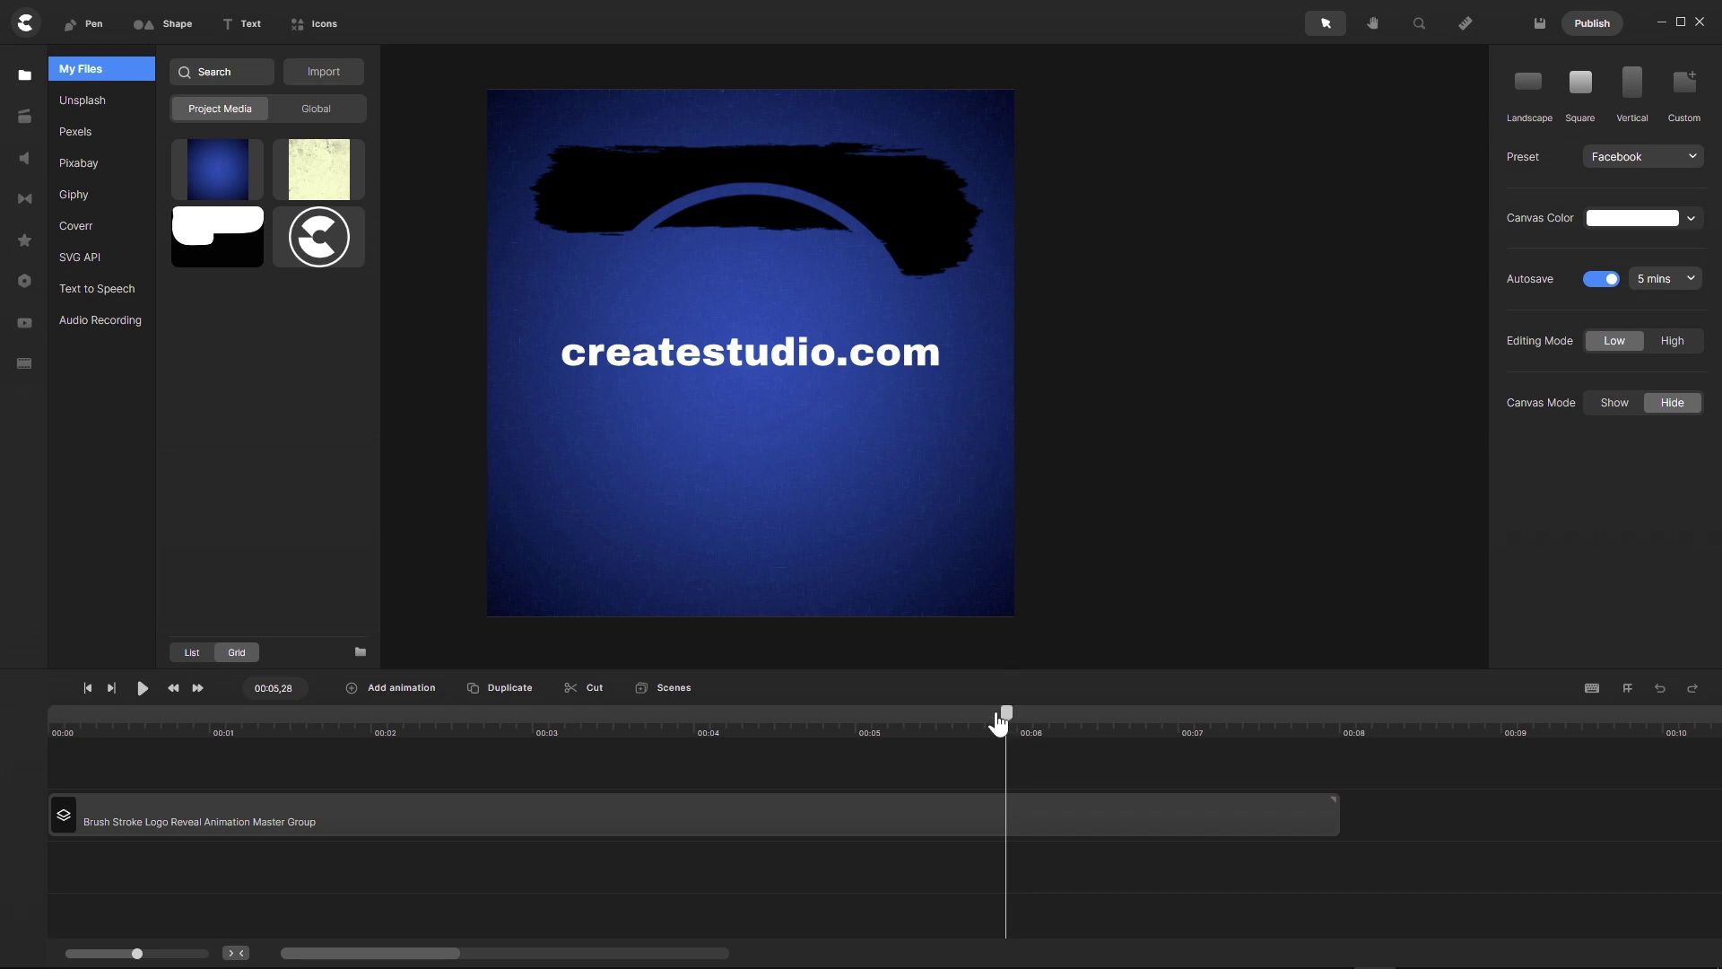
Turn off the Color Replace effect on the Brush Stroke Animation clip inside the master group, and return to the main timeline
{"action": "left_click_drag", "start_coordinate": [1007, 706], "coordinate": [506, 717]}
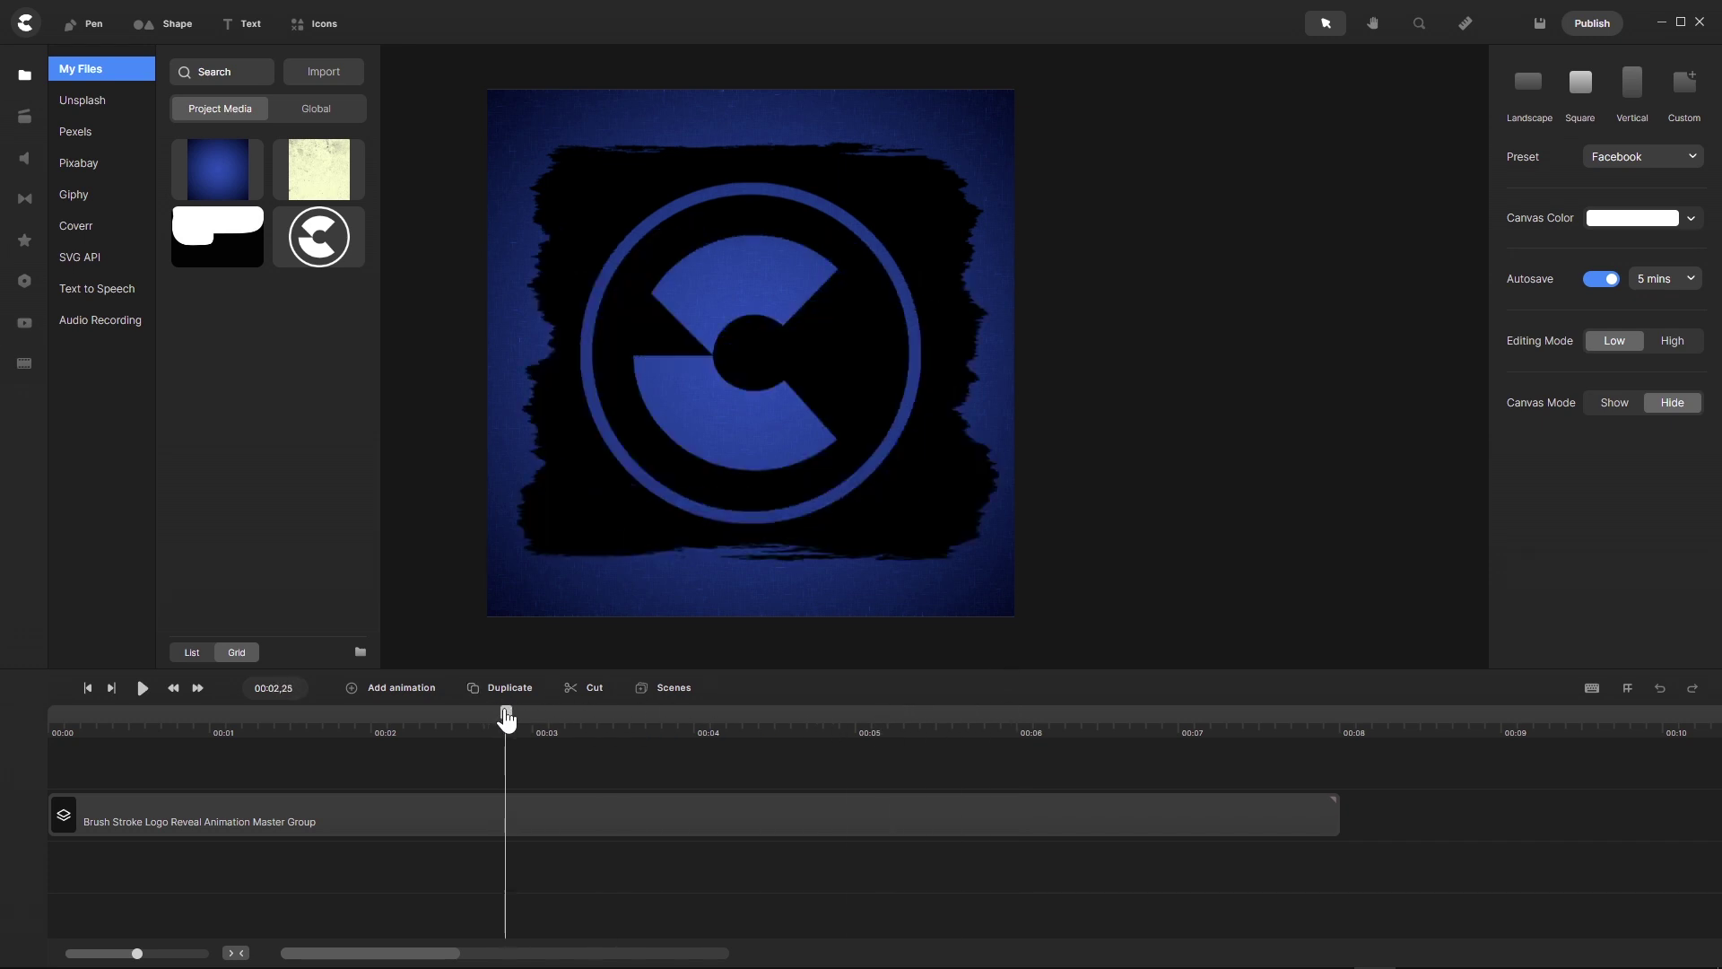
{"action": "double_click", "coordinate": [521, 809]}
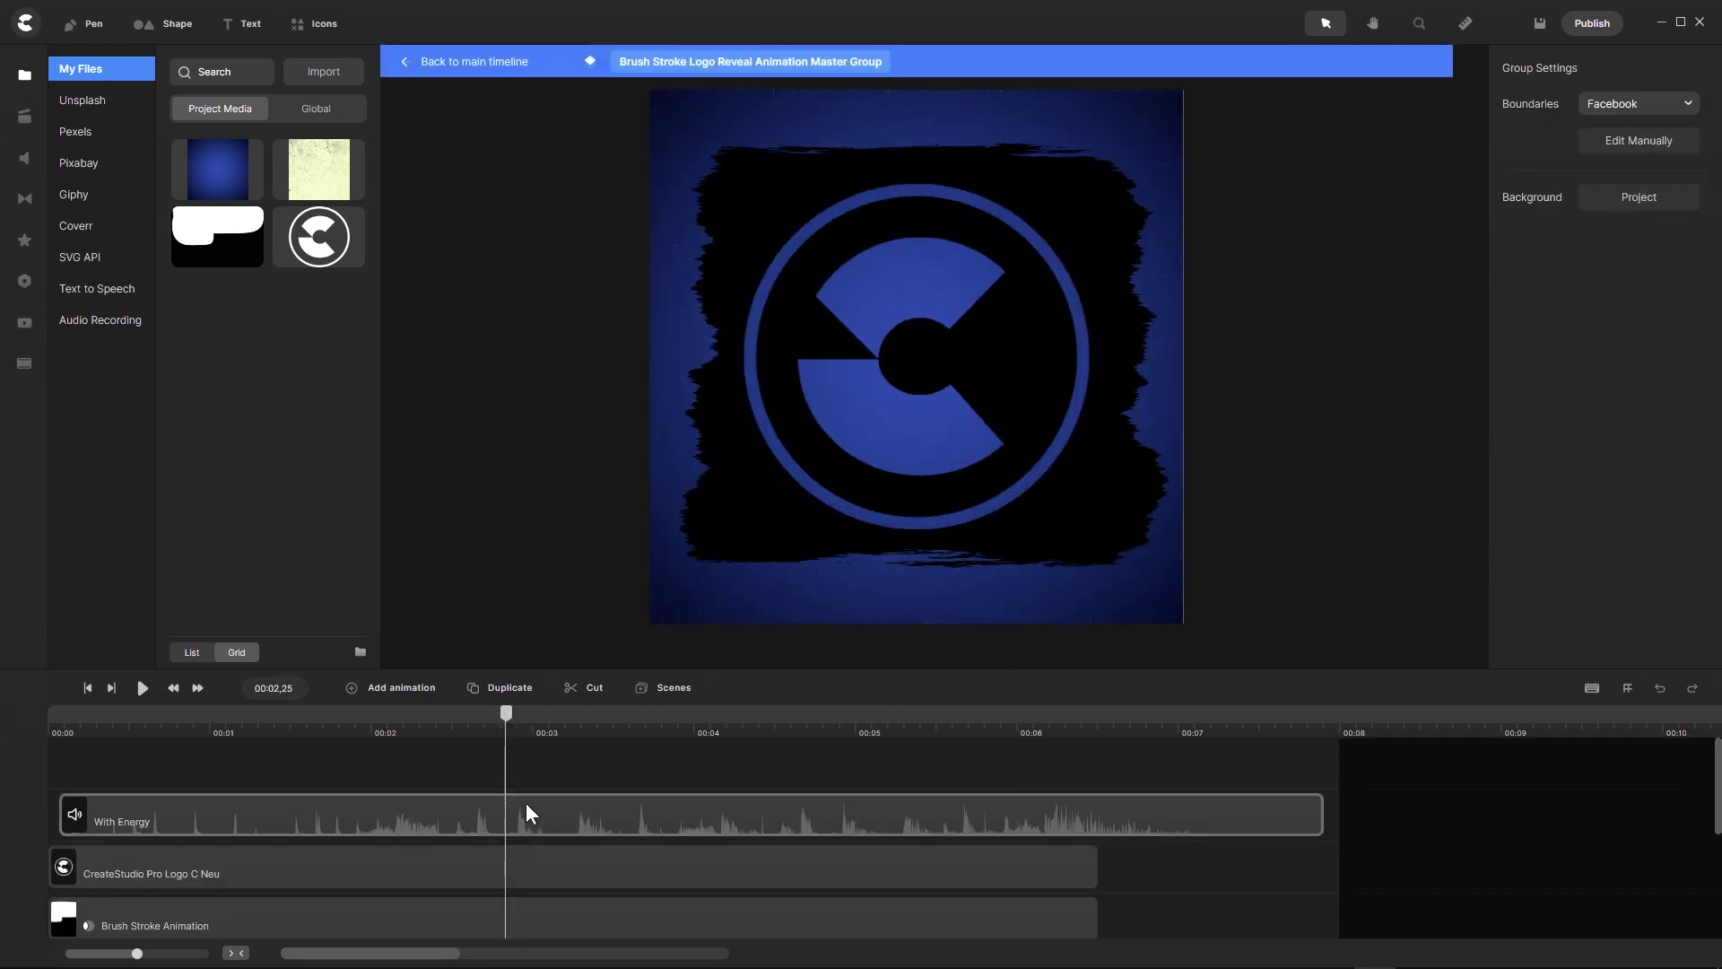
{"action": "scroll", "coordinate": [526, 803], "scroll_direction": "down", "scroll_amount": 1}
{"action": "left_click", "coordinate": [201, 870]}
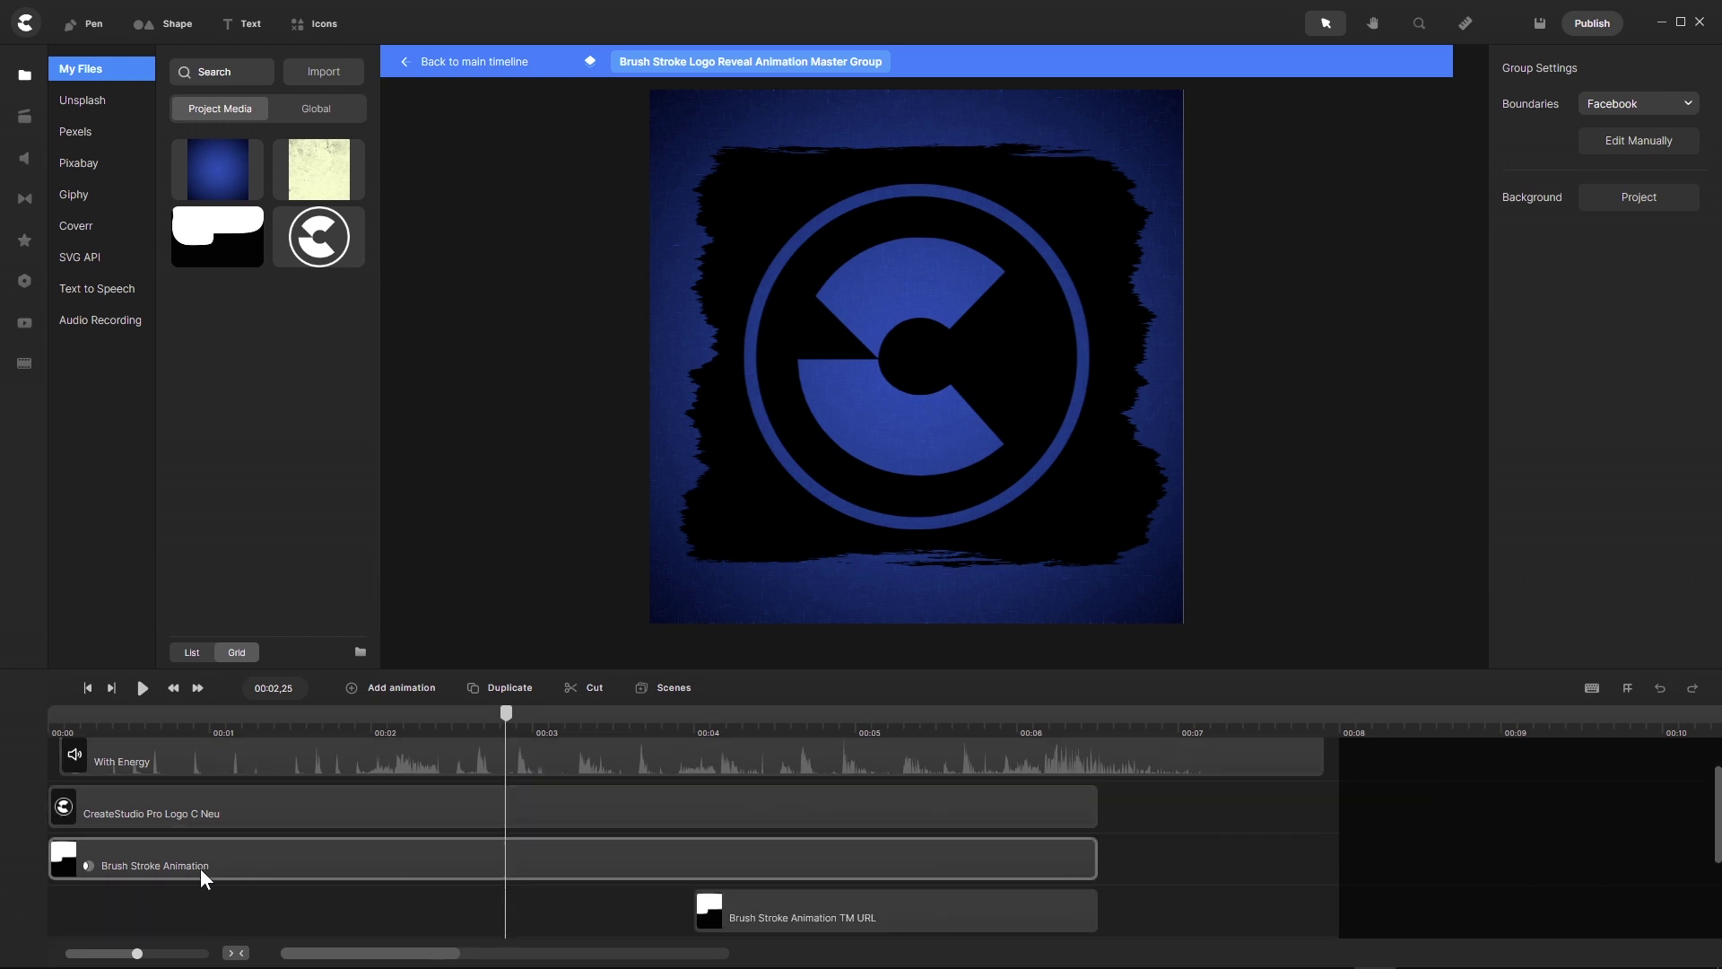
{"action": "scroll", "coordinate": [382, 858], "scroll_direction": "down", "scroll_amount": 1}
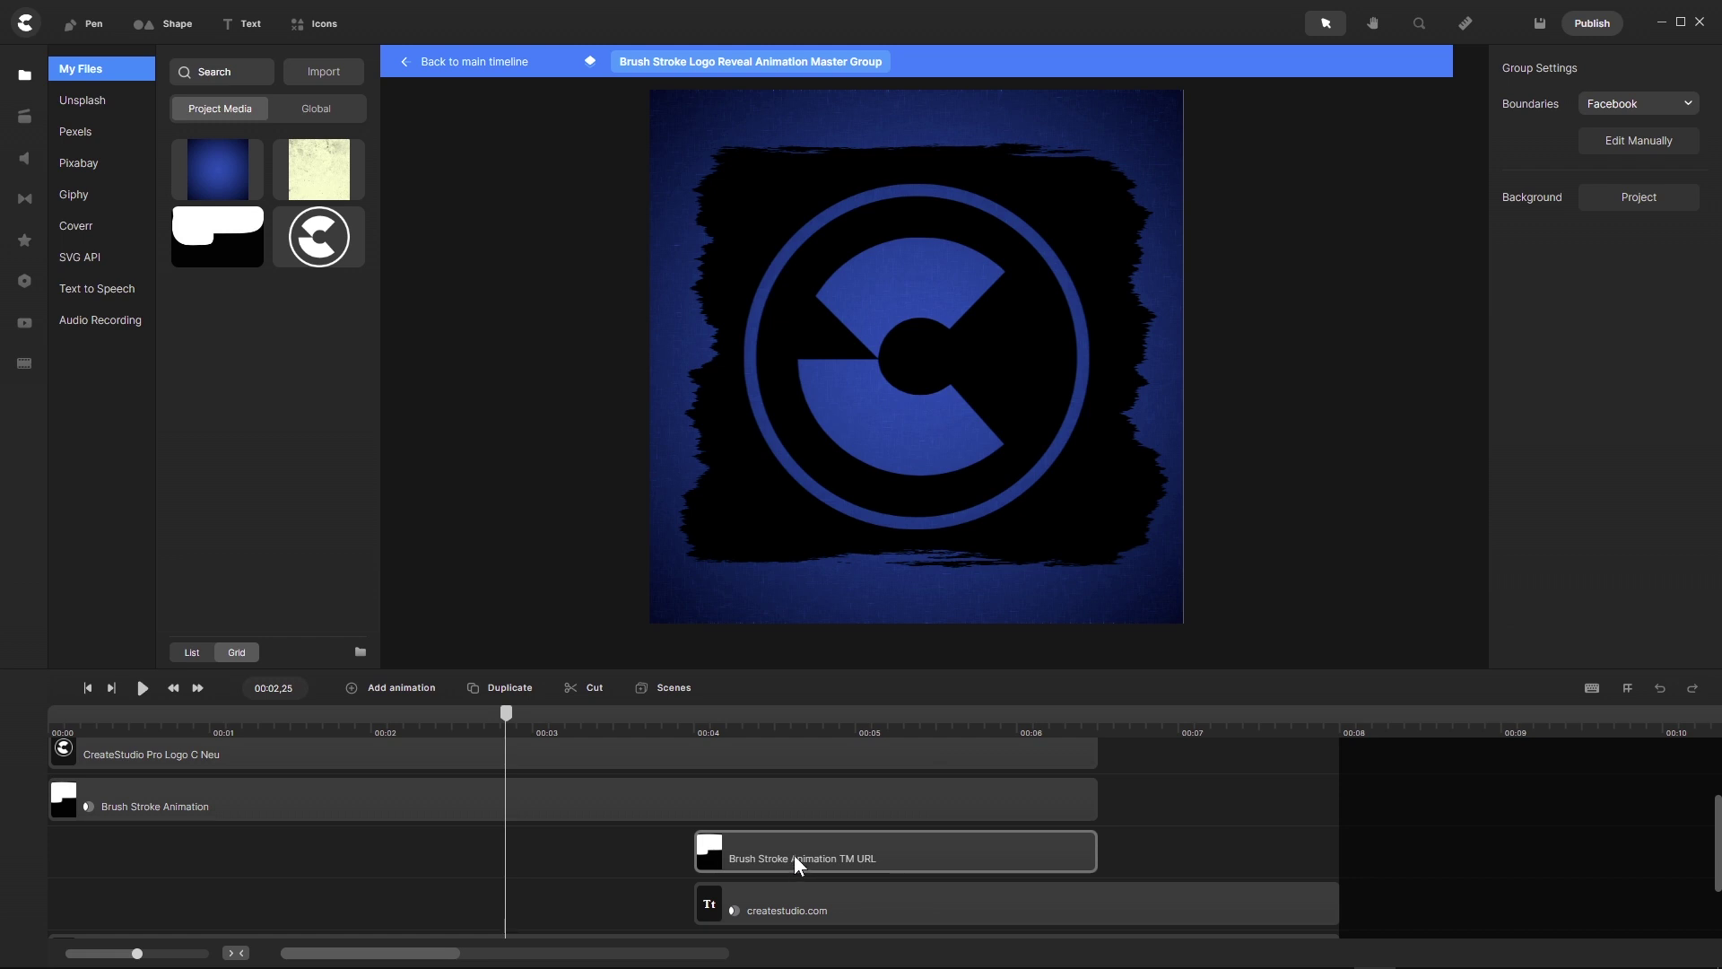
{"action": "left_click", "coordinate": [300, 805]}
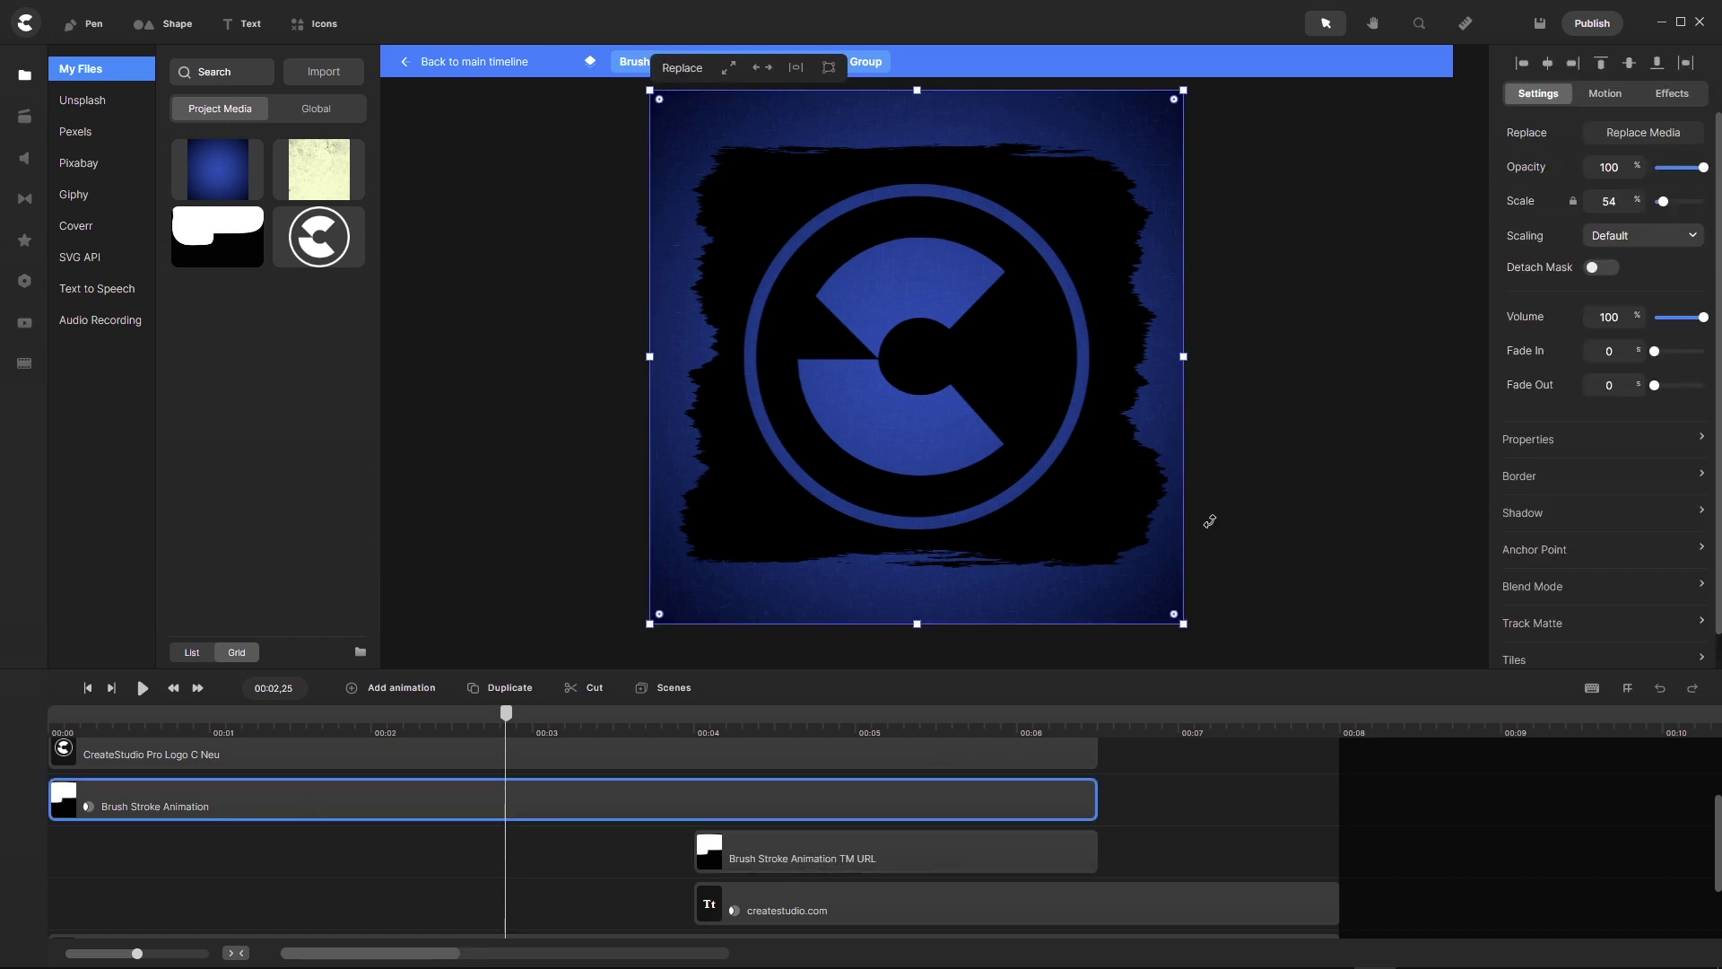
{"action": "left_click", "coordinate": [1673, 94]}
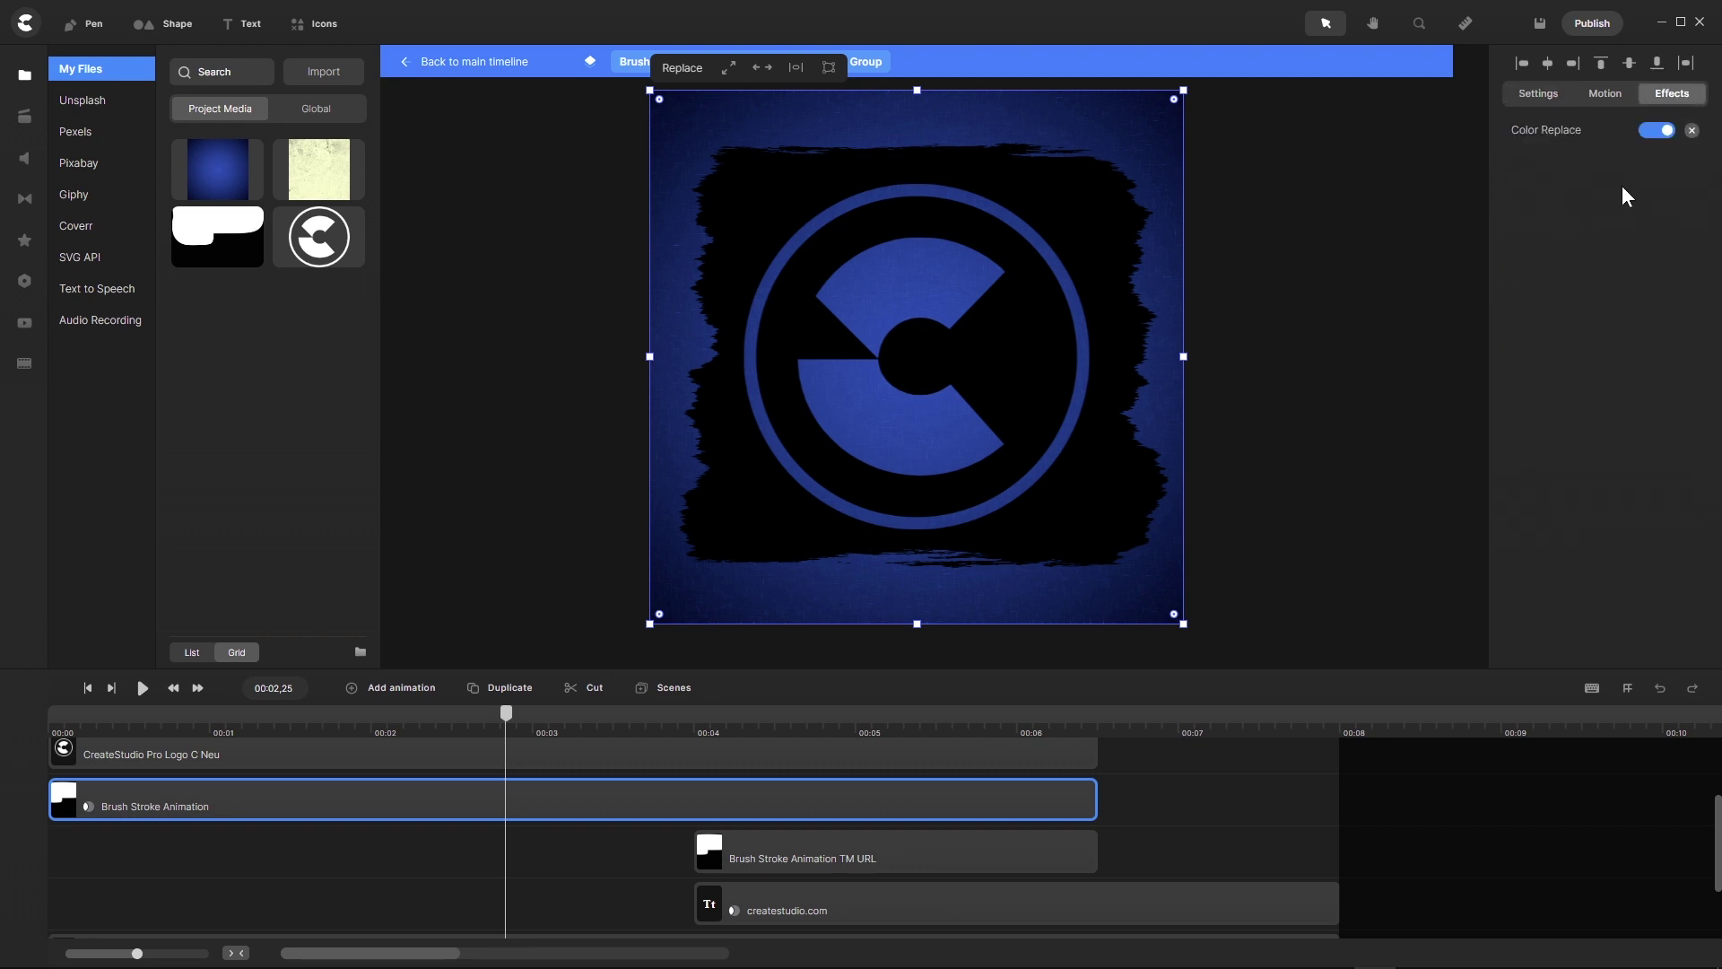
{"action": "left_click", "coordinate": [1652, 131]}
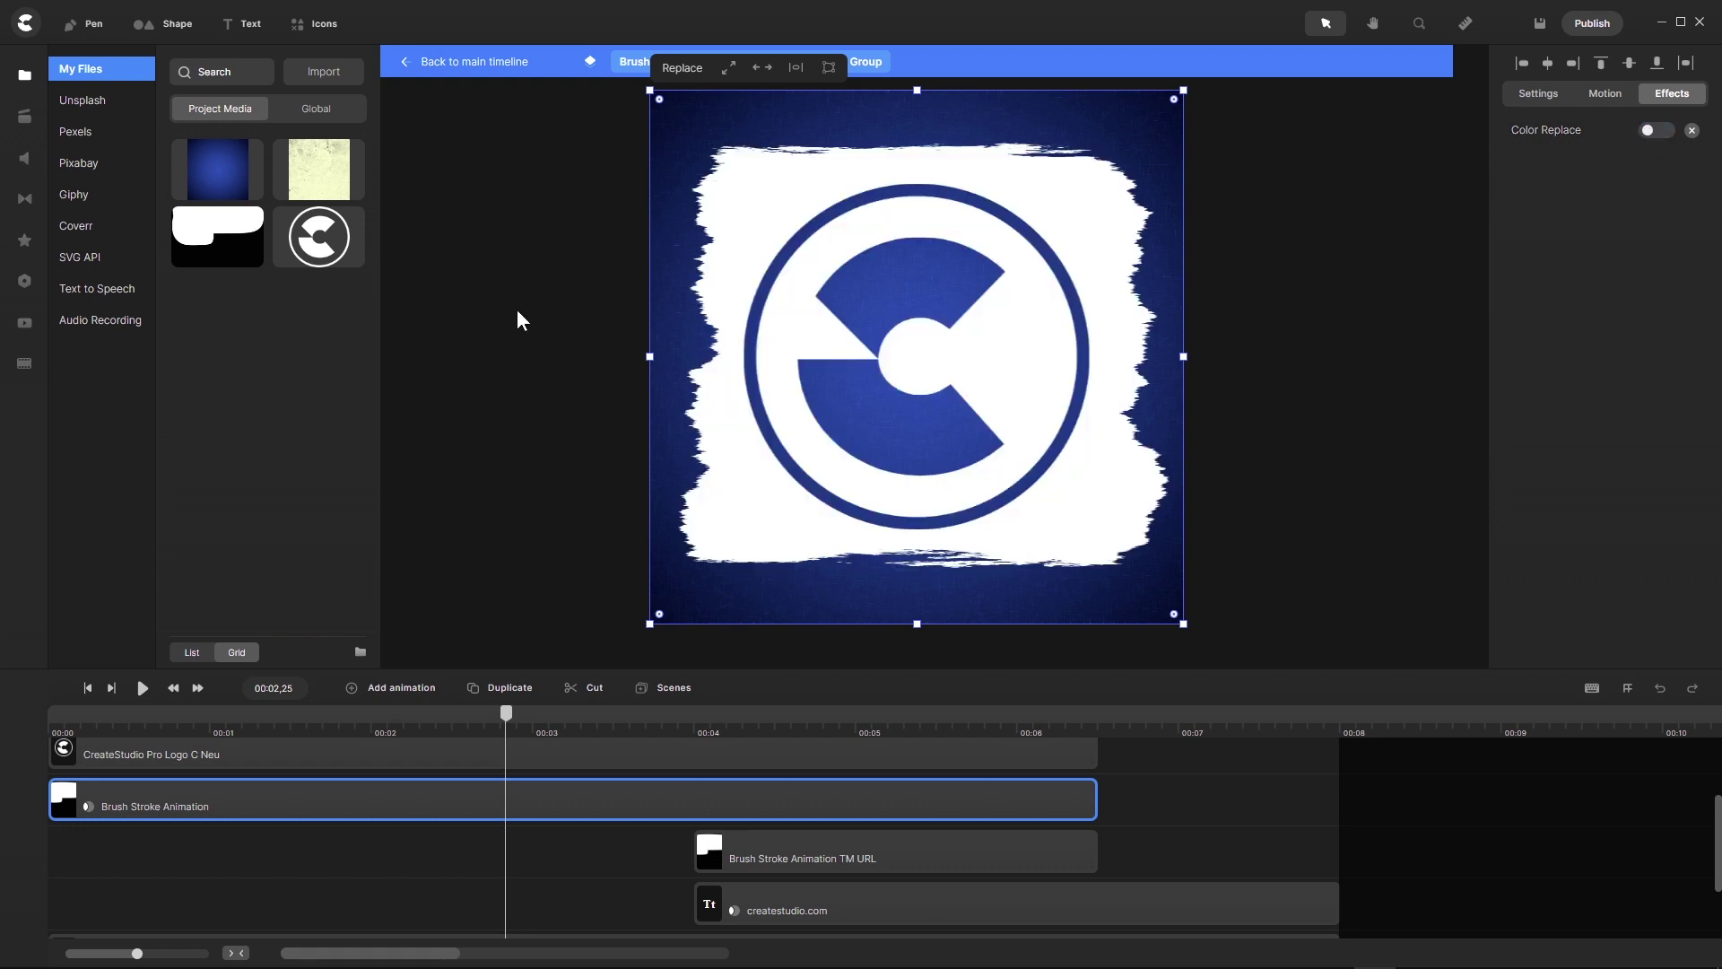
{"action": "left_click", "coordinate": [467, 63]}
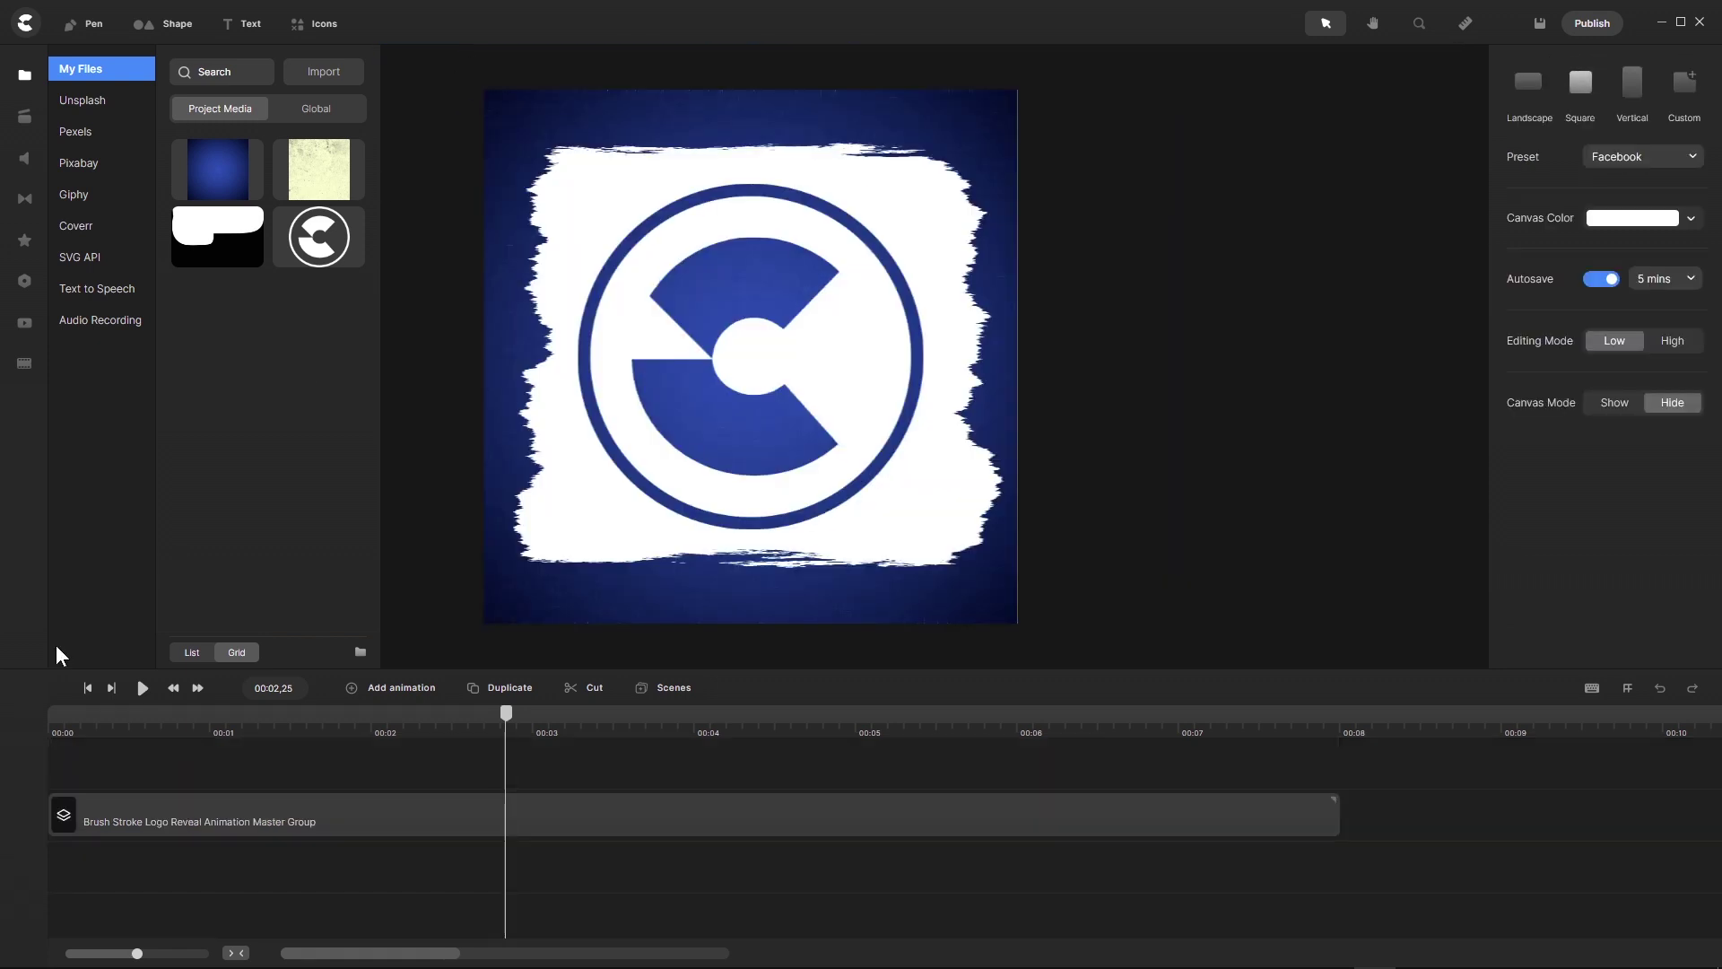
Preview the white version of the logo reveal from the start of the timeline
{"action": "left_click", "coordinate": [87, 687]}
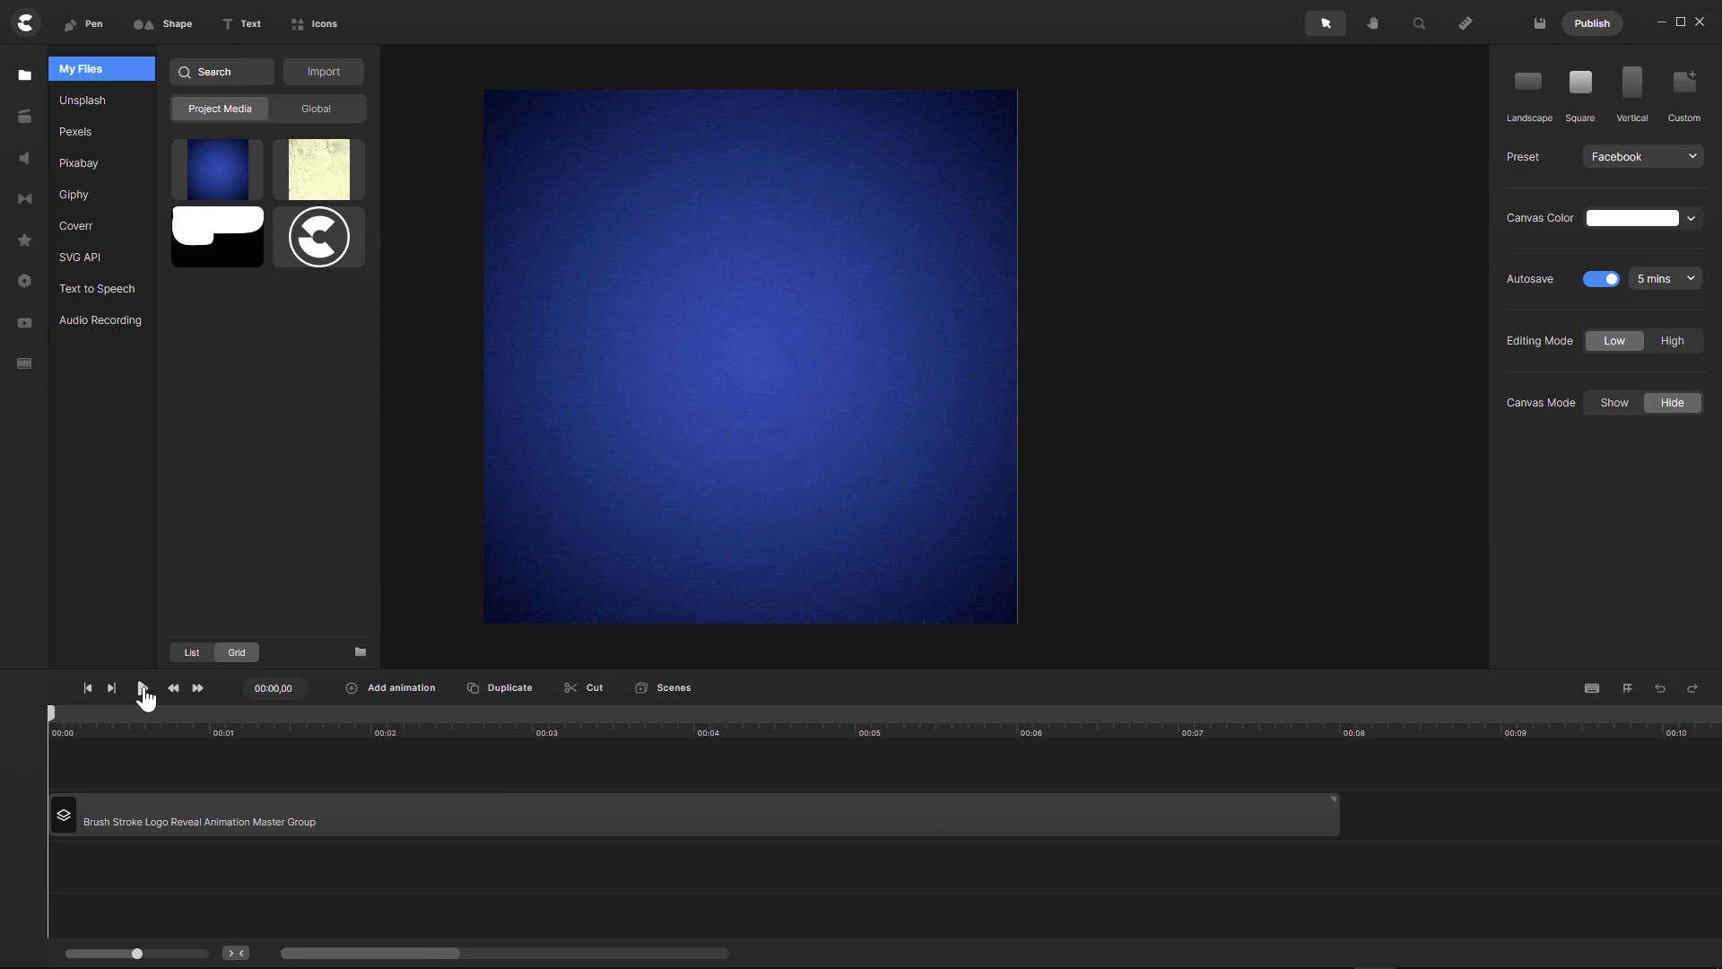
{"action": "left_click", "coordinate": [142, 687]}
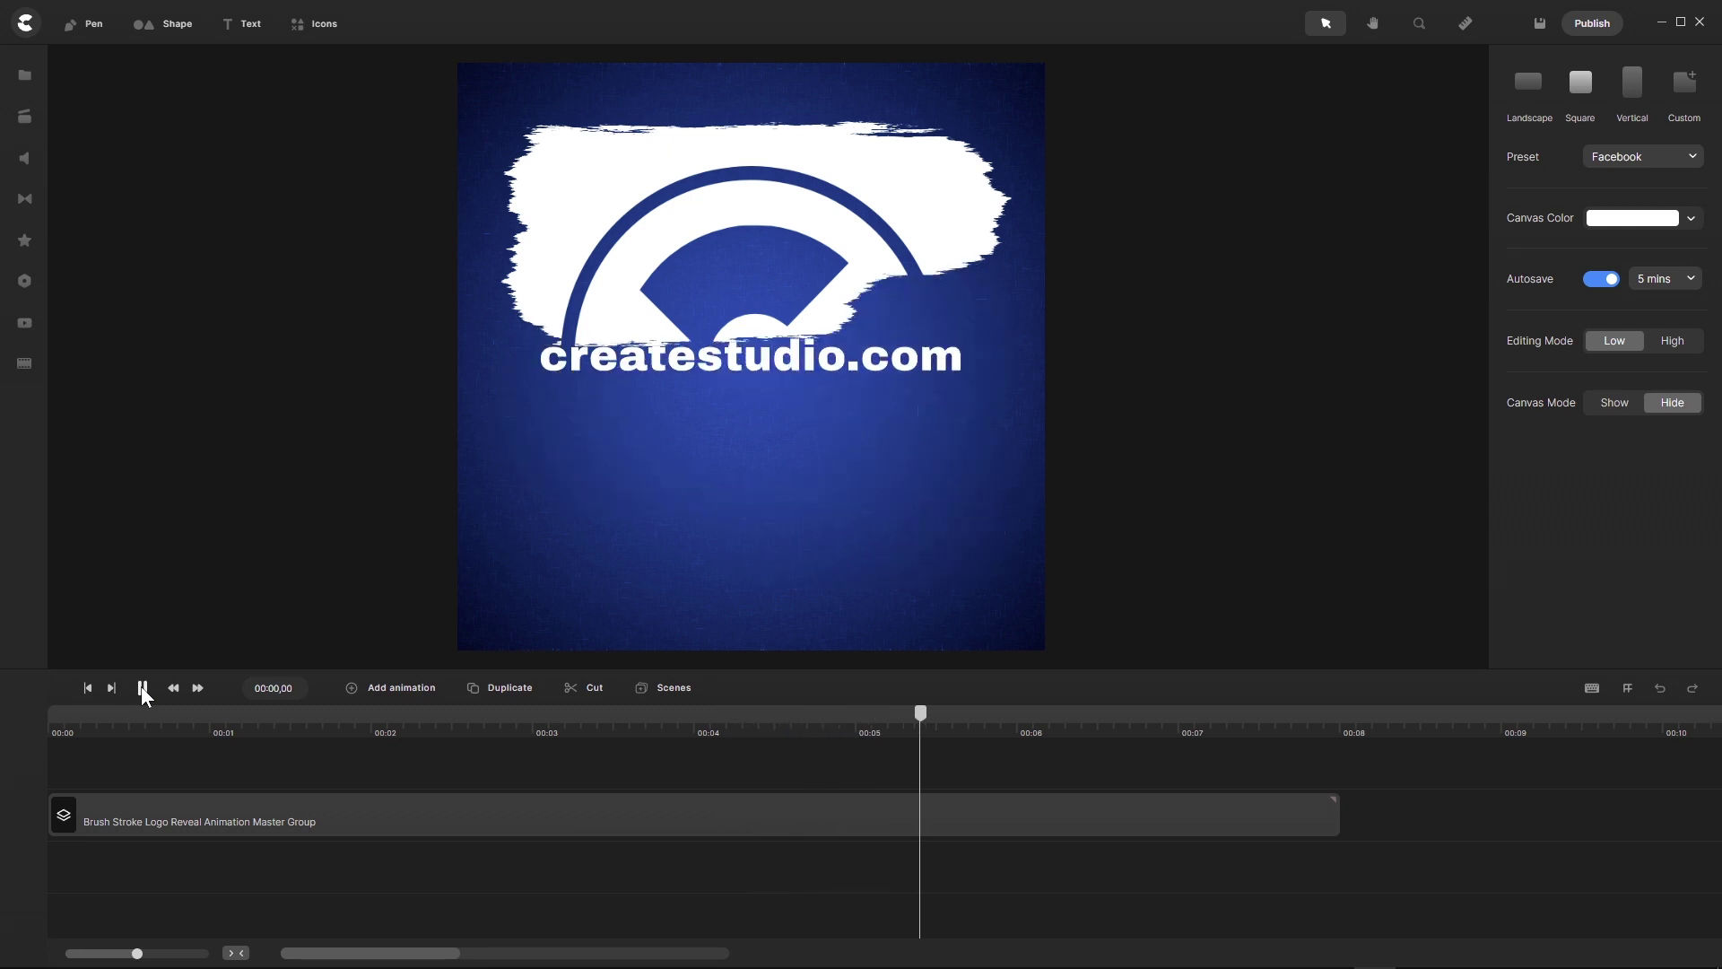
{"action": "left_click", "coordinate": [142, 687]}
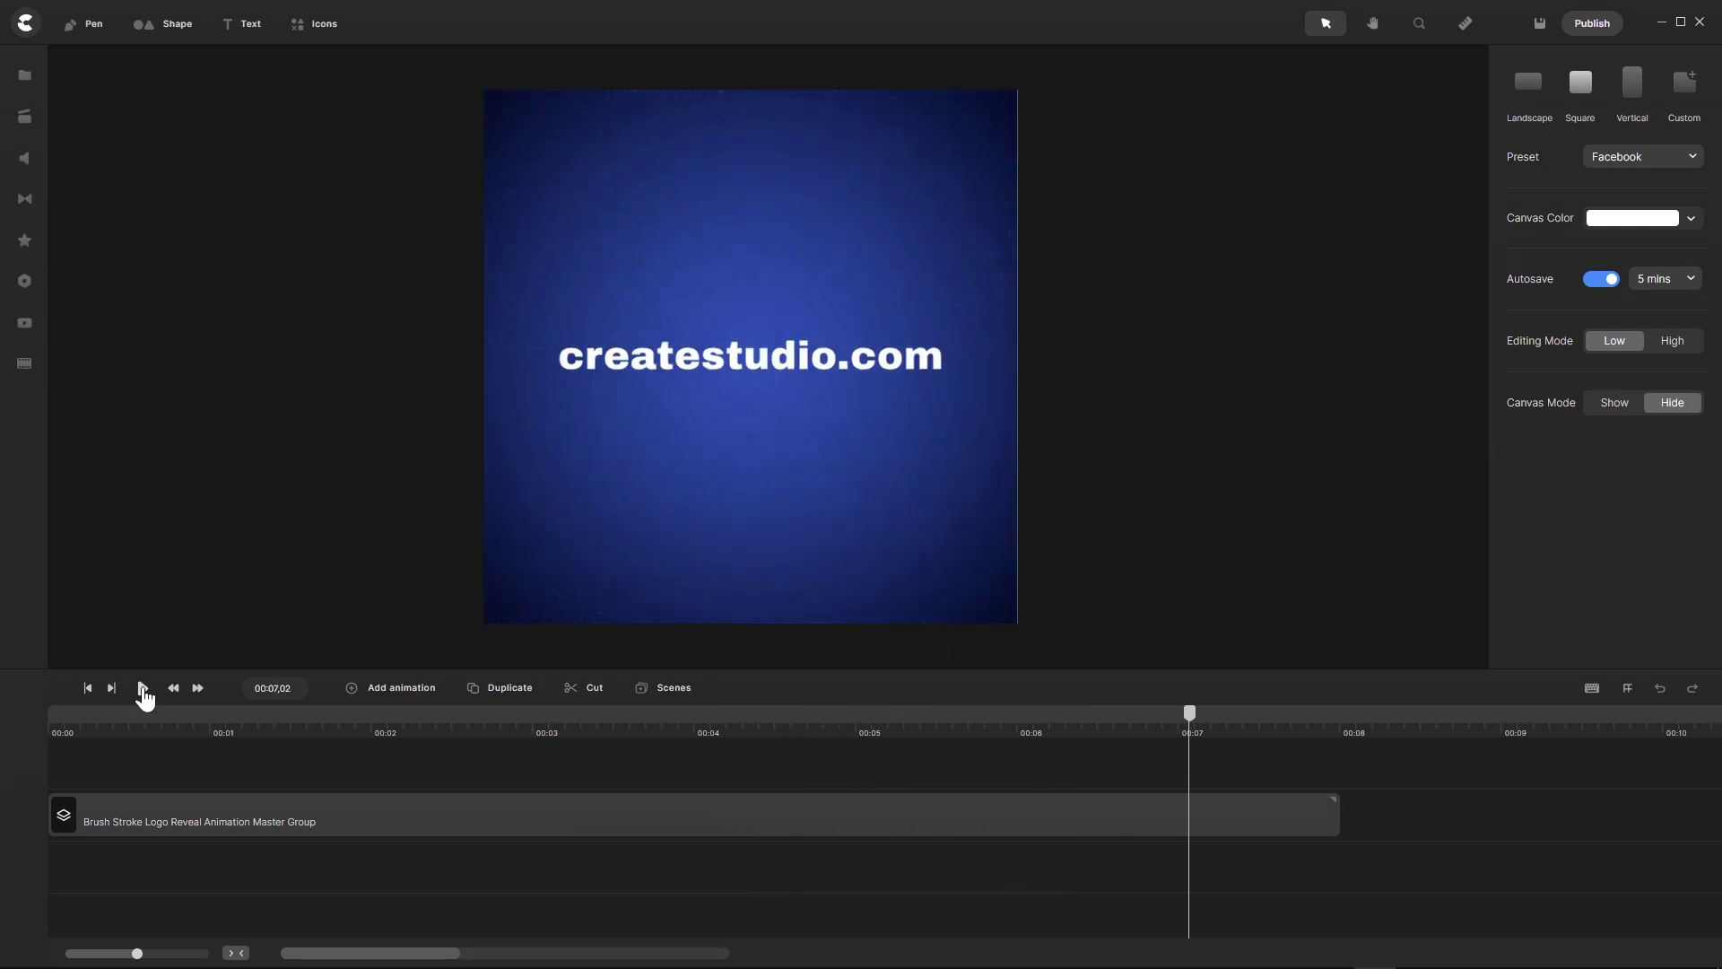
Open the master group and shift the With Energy audio clip to the very start of the timeline
{"action": "left_click", "coordinate": [257, 820]}
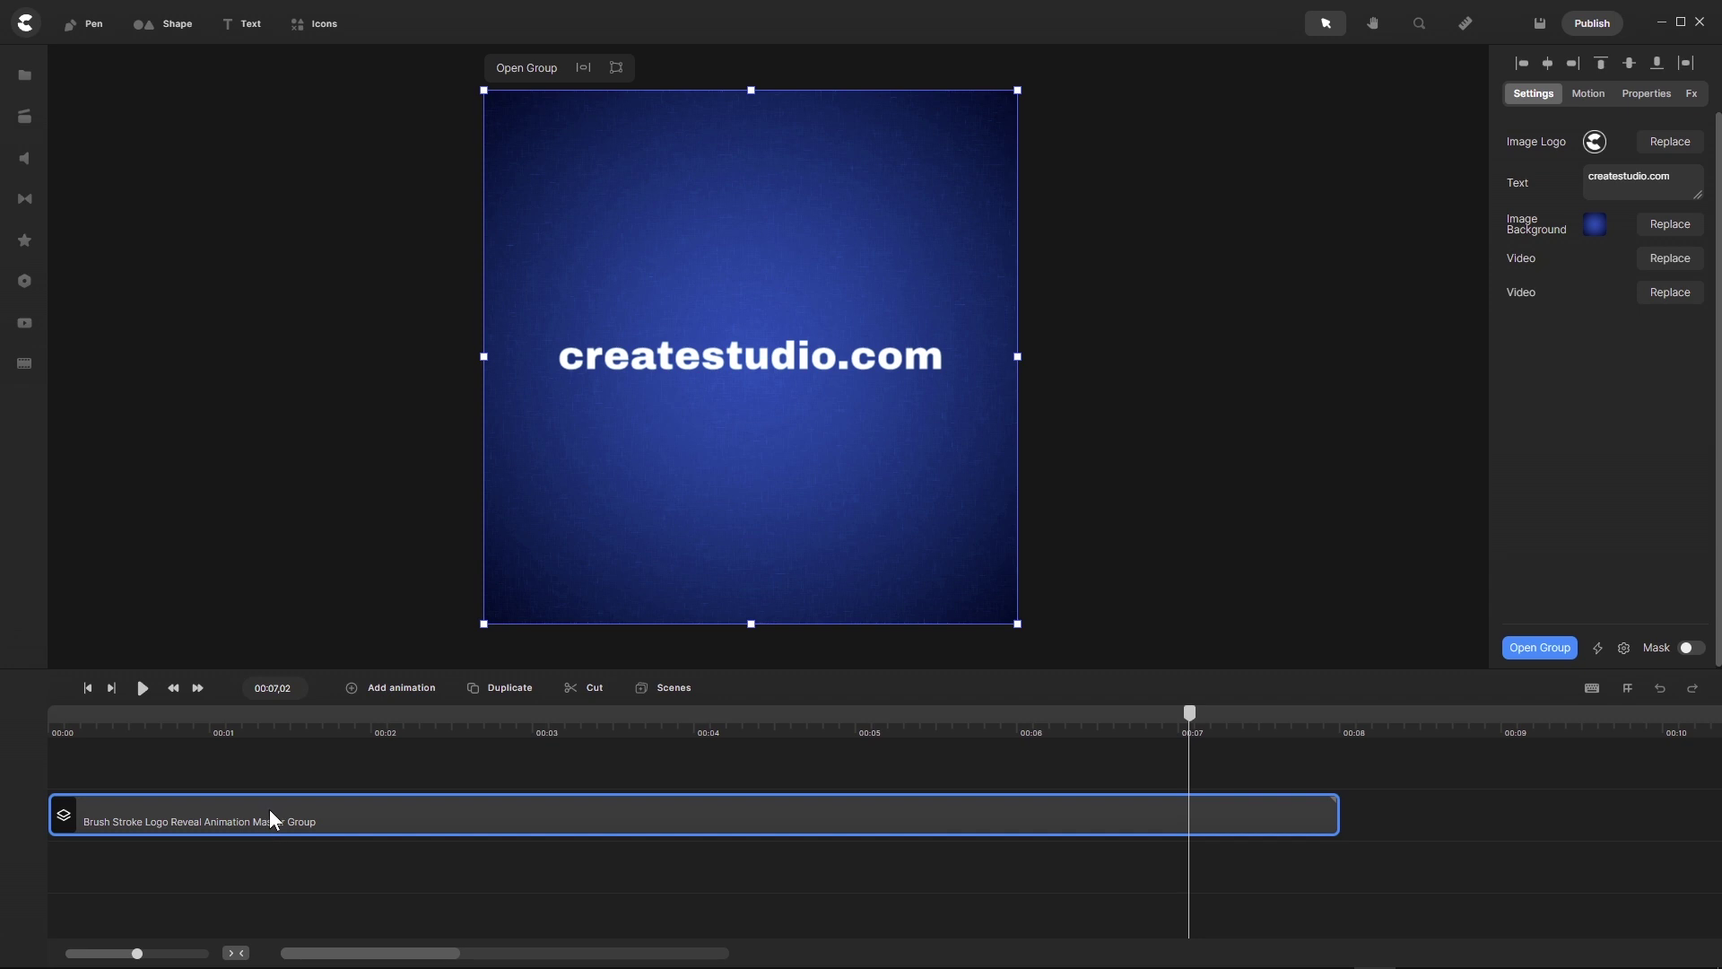
{"action": "double_click", "coordinate": [269, 809]}
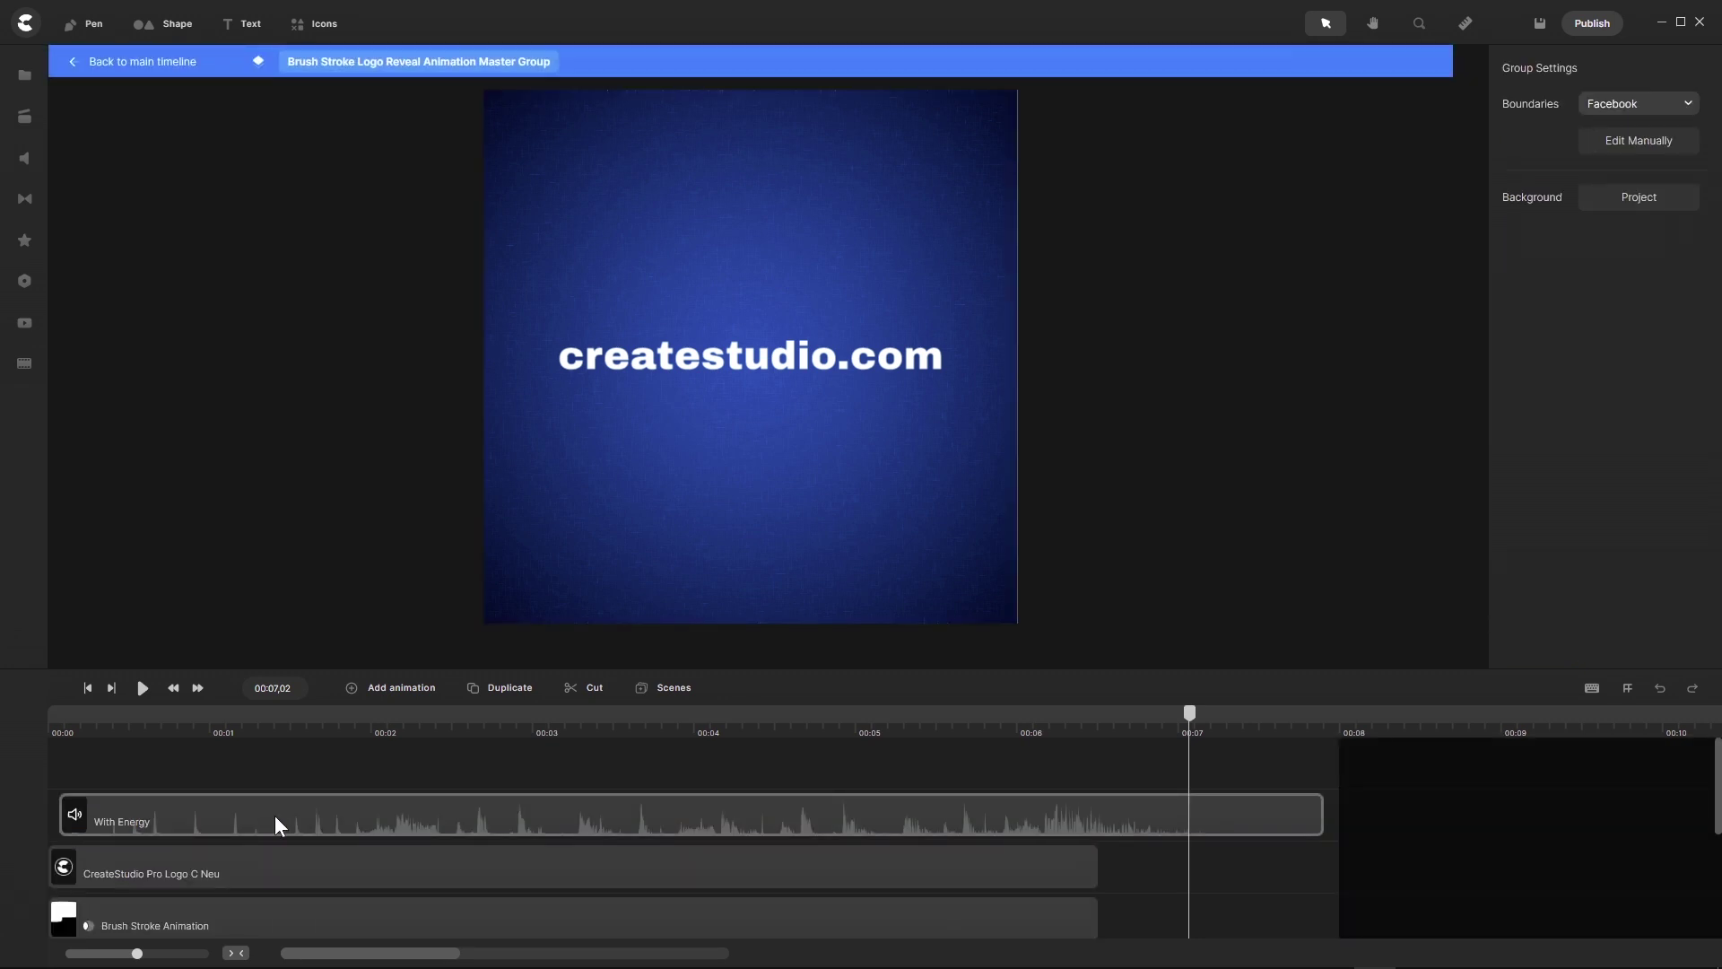
{"action": "scroll", "coordinate": [315, 816], "scroll_direction": "down", "scroll_amount": 1}
{"action": "left_click_drag", "start_coordinate": [1191, 723], "coordinate": [834, 742]}
{"action": "left_click", "coordinate": [603, 772]}
{"action": "scroll", "coordinate": [649, 761], "scroll_direction": "down", "scroll_amount": 1}
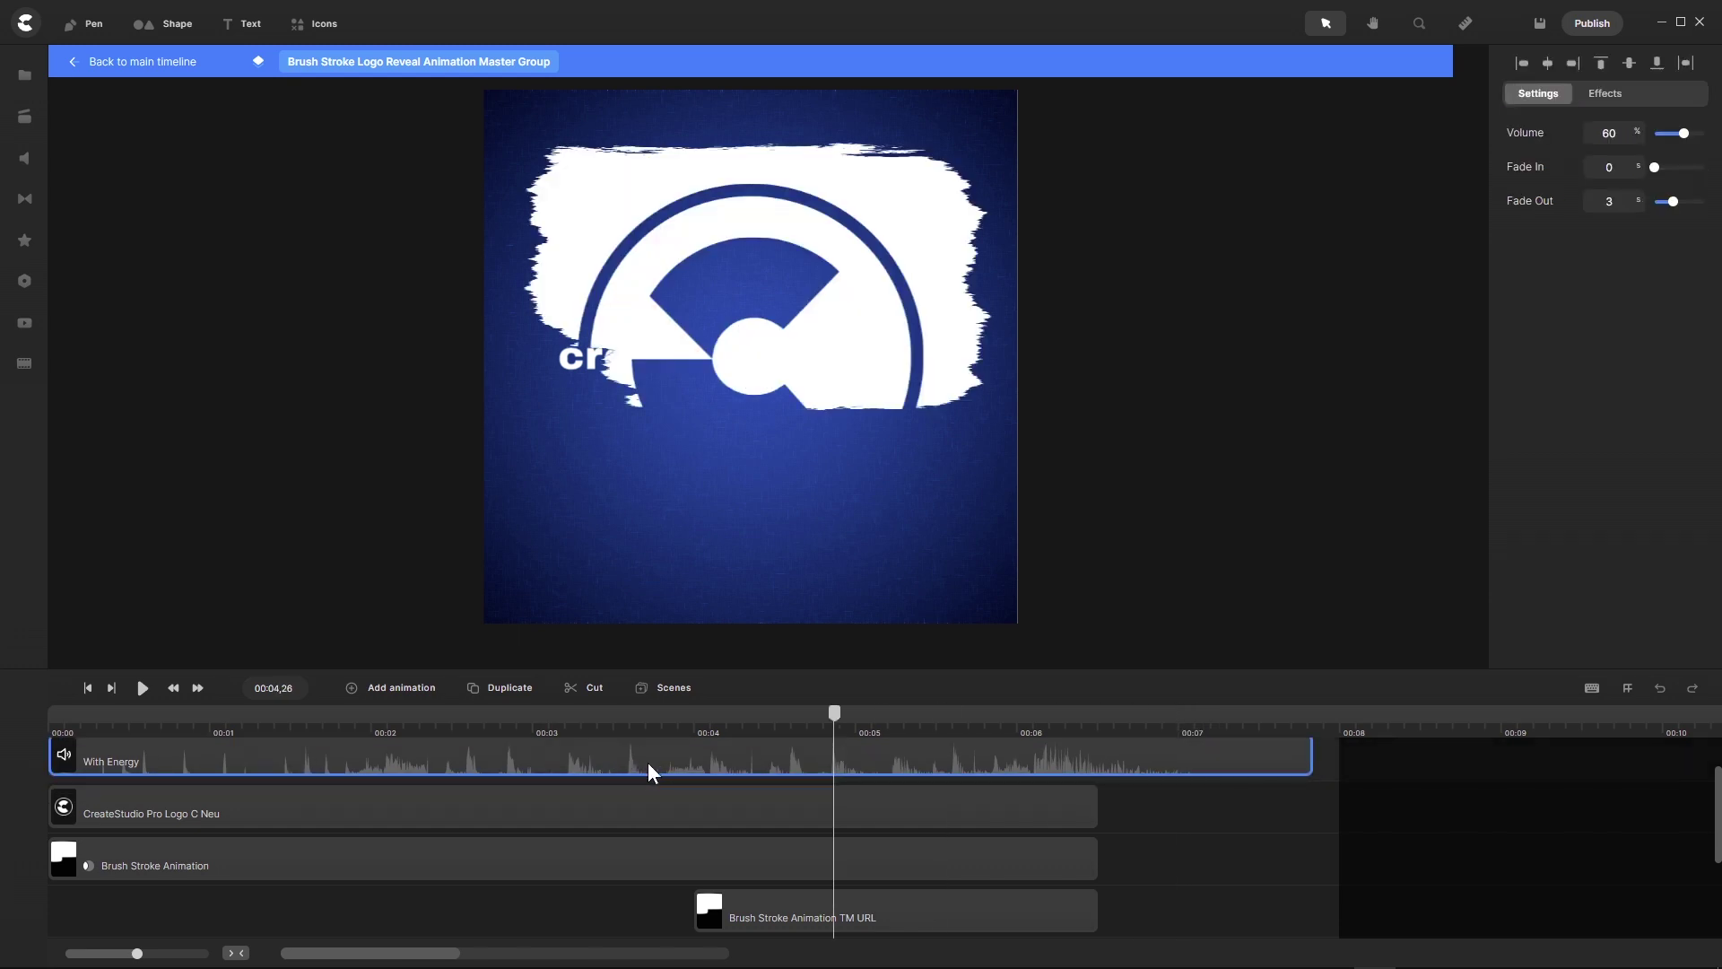
Enable Color Replace on the Brush Stroke Animation clip and set its new color to bright yellow
{"action": "left_click_drag", "start_coordinate": [834, 714], "coordinate": [525, 749]}
{"action": "left_click", "coordinate": [477, 856]}
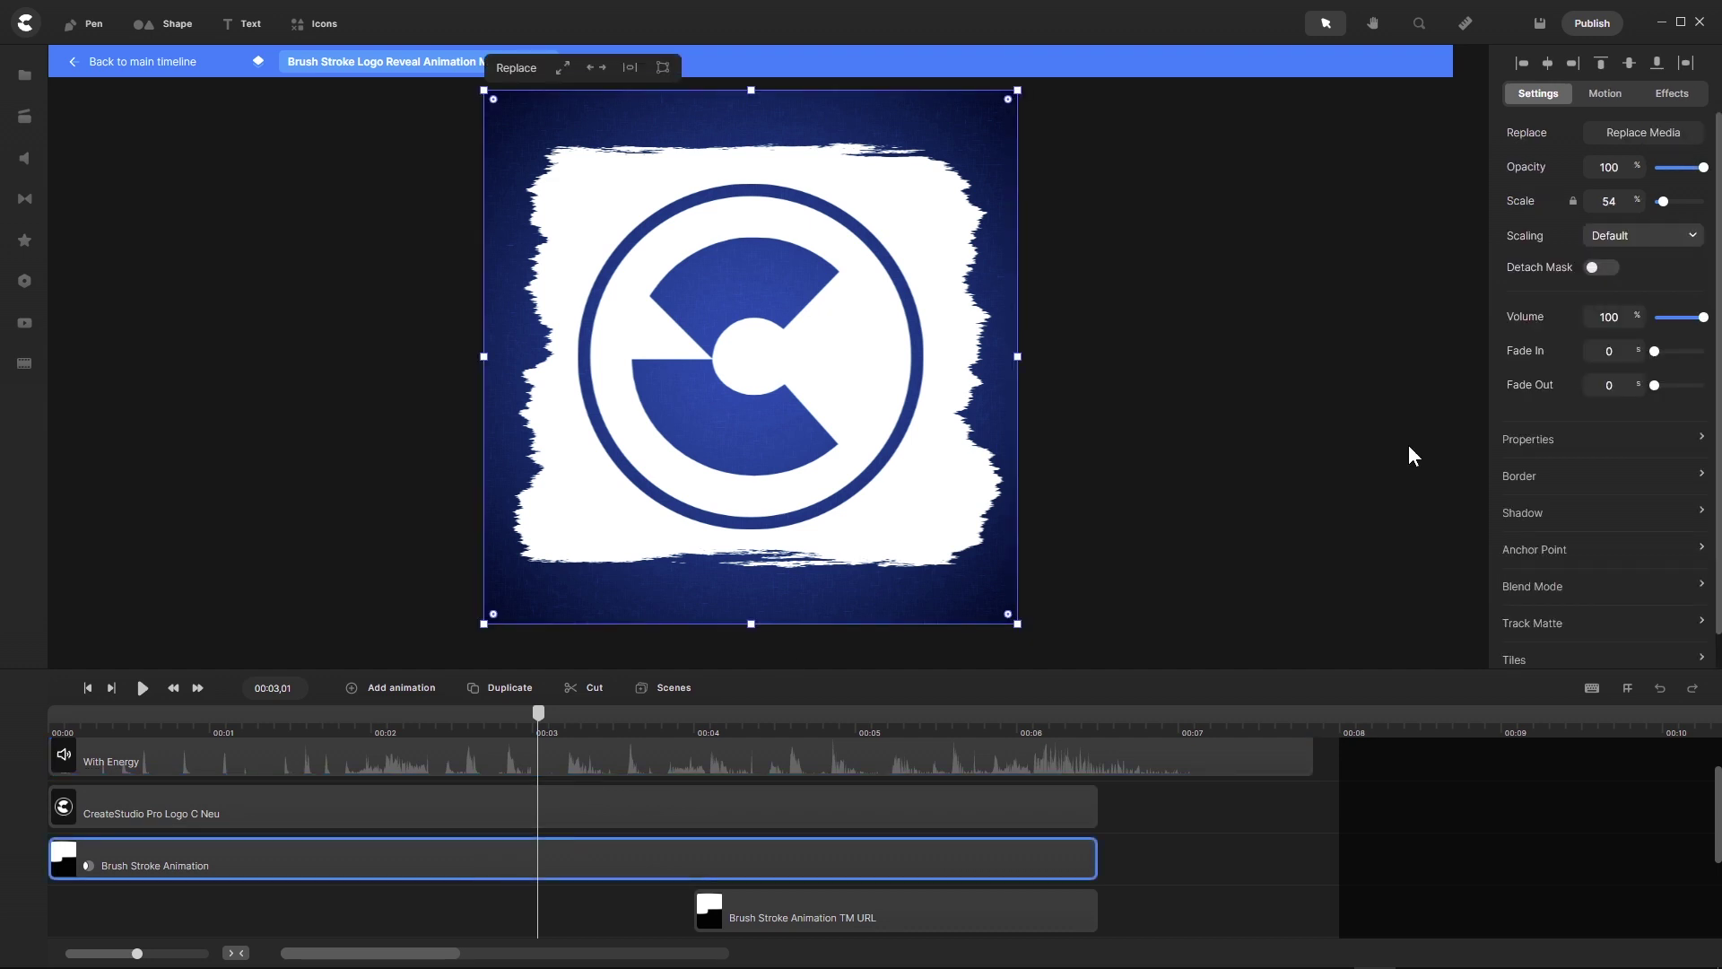
{"action": "left_click", "coordinate": [1673, 95]}
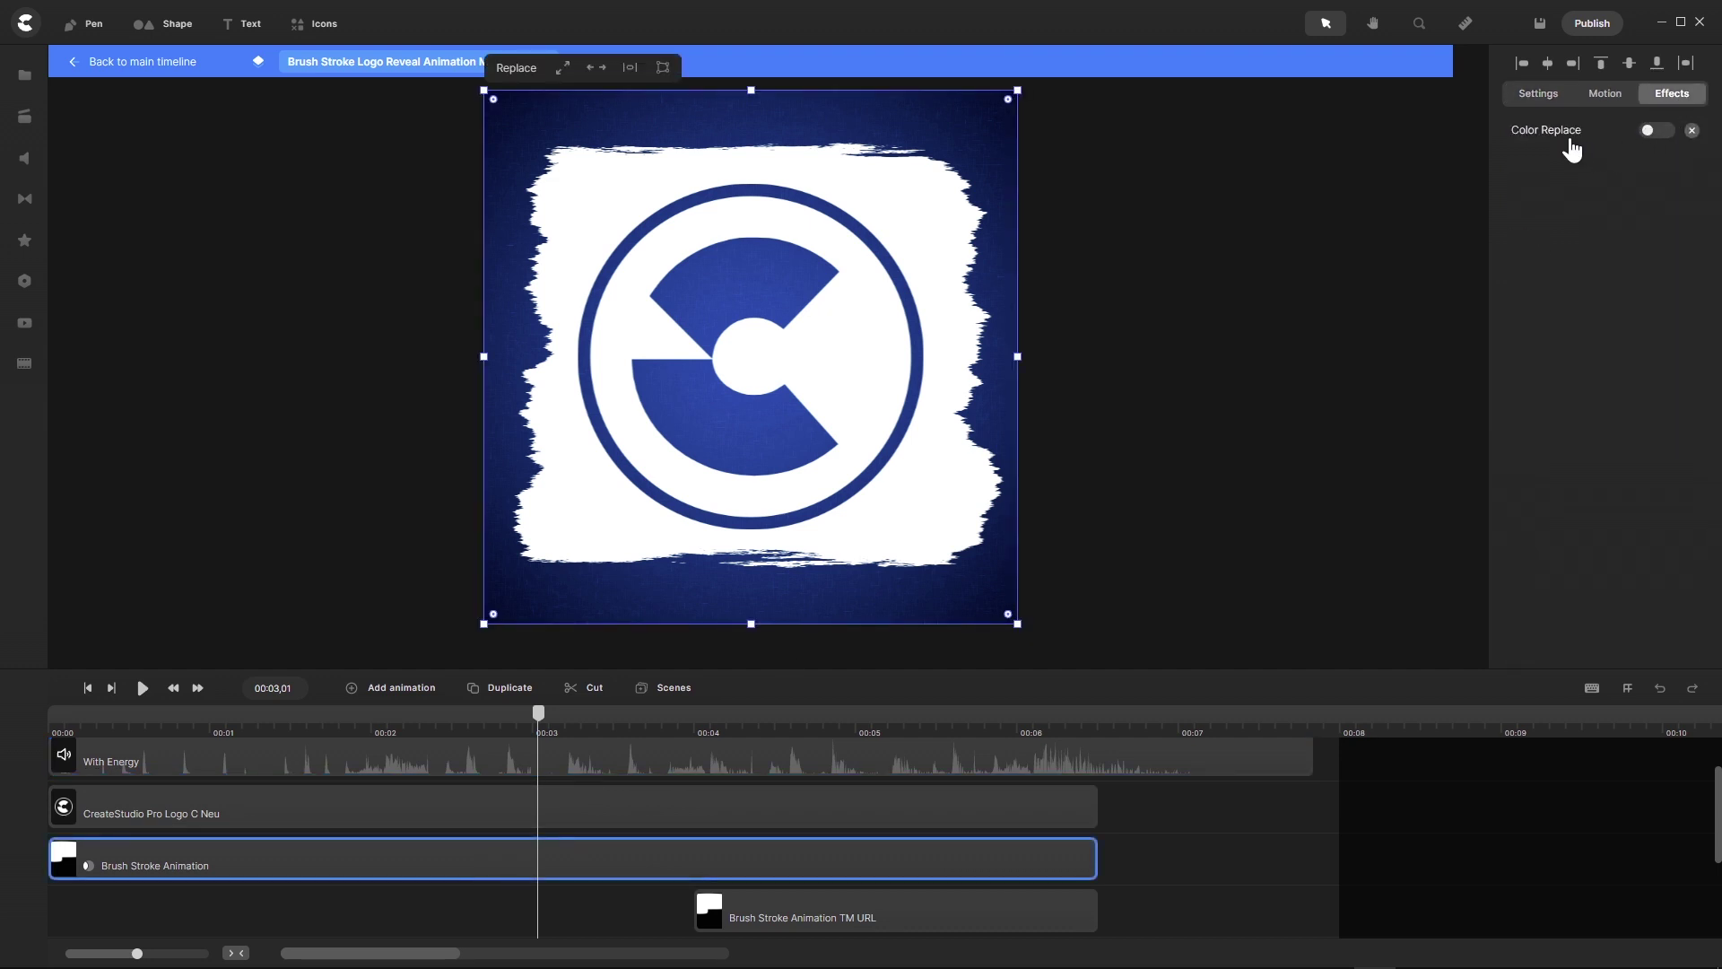
{"action": "left_click", "coordinate": [1655, 131]}
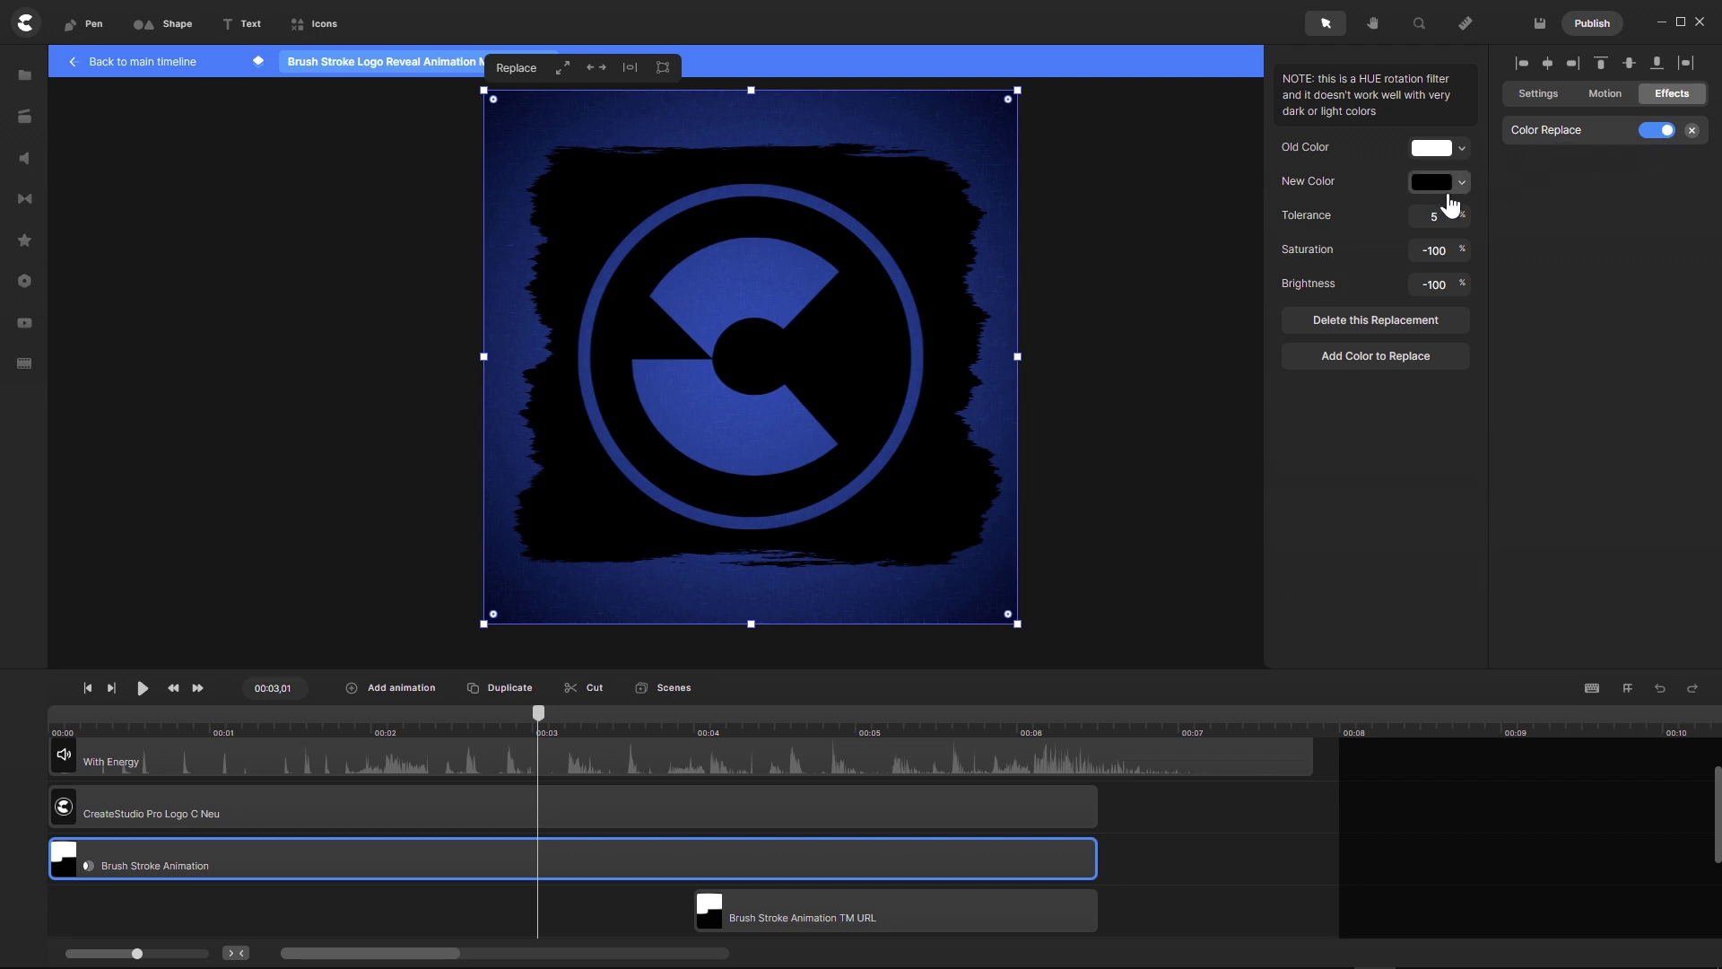
{"action": "left_click", "coordinate": [1465, 188]}
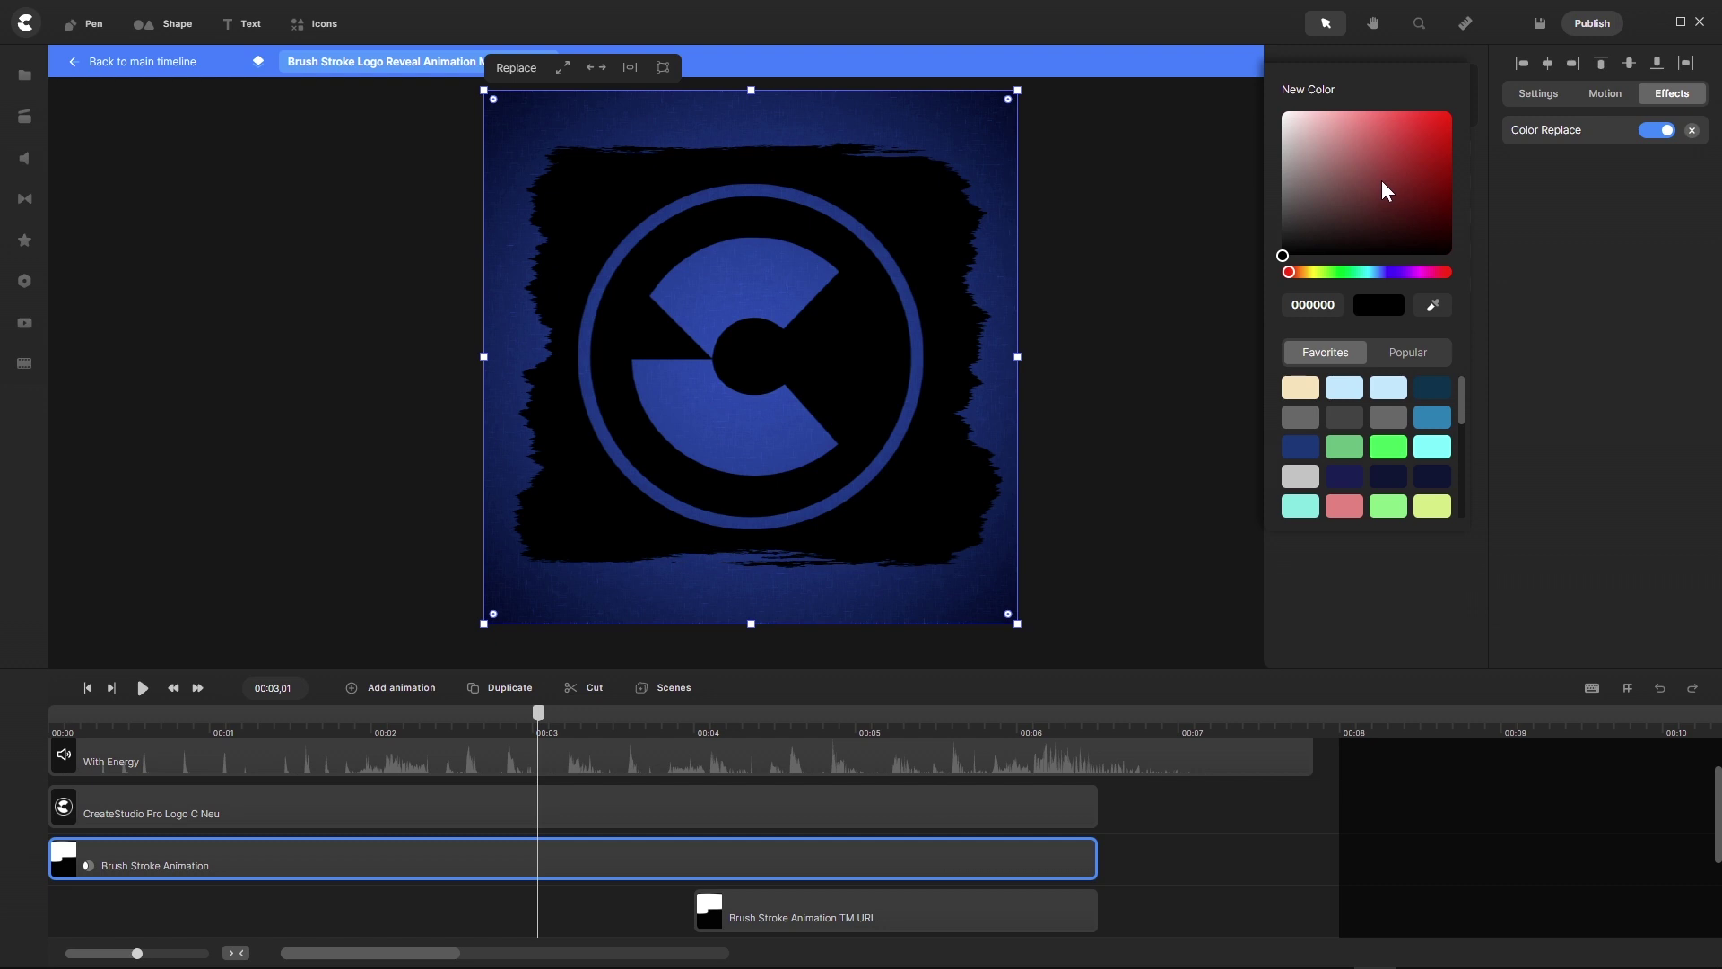
{"action": "left_click", "coordinate": [1314, 275]}
{"action": "left_click_drag", "start_coordinate": [1403, 181], "coordinate": [1492, 78]}
{"action": "left_click", "coordinate": [1563, 268]}
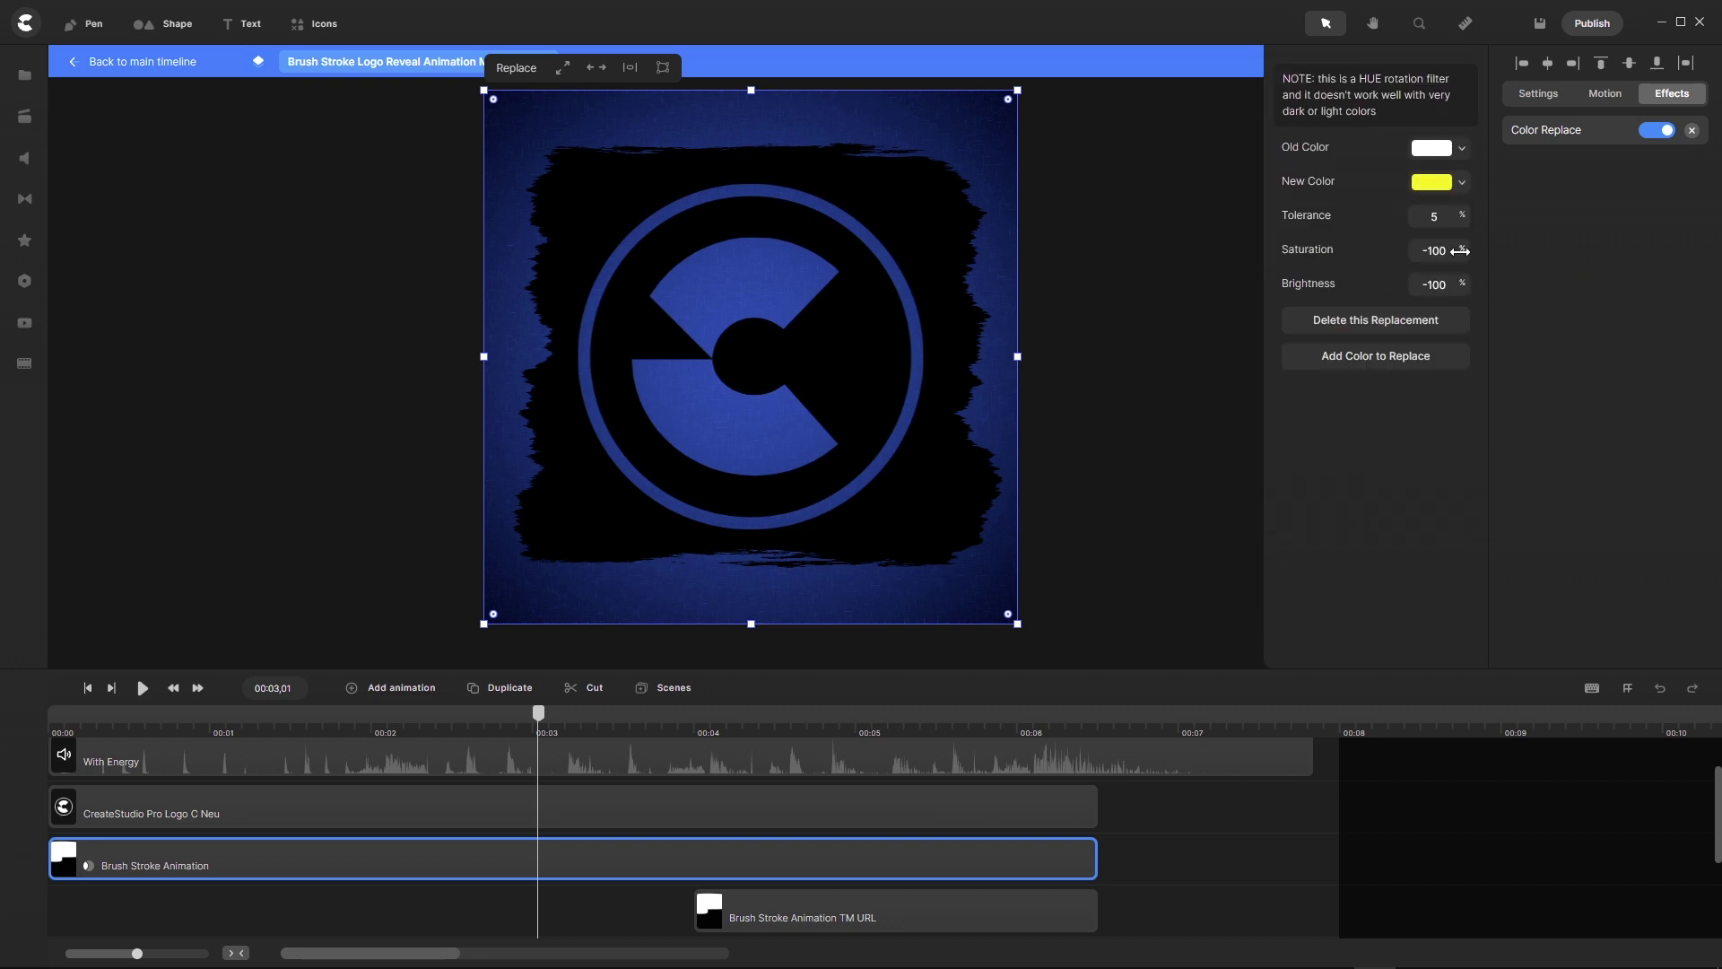
Set the color replacement's saturation to 50% and brightness to 0%, and return to the main timeline
{"action": "left_click_drag", "start_coordinate": [1462, 256], "coordinate": [1573, 235]}
{"action": "mouse_move", "coordinate": [1463, 284]}
{"action": "left_mouse_down"}
{"action": "mouse_move", "coordinate": [1516, 276]}
{"action": "mouse_move", "coordinate": [1469, 284]}
{"action": "left_mouse_up"}
{"action": "left_click", "coordinate": [1468, 283]}
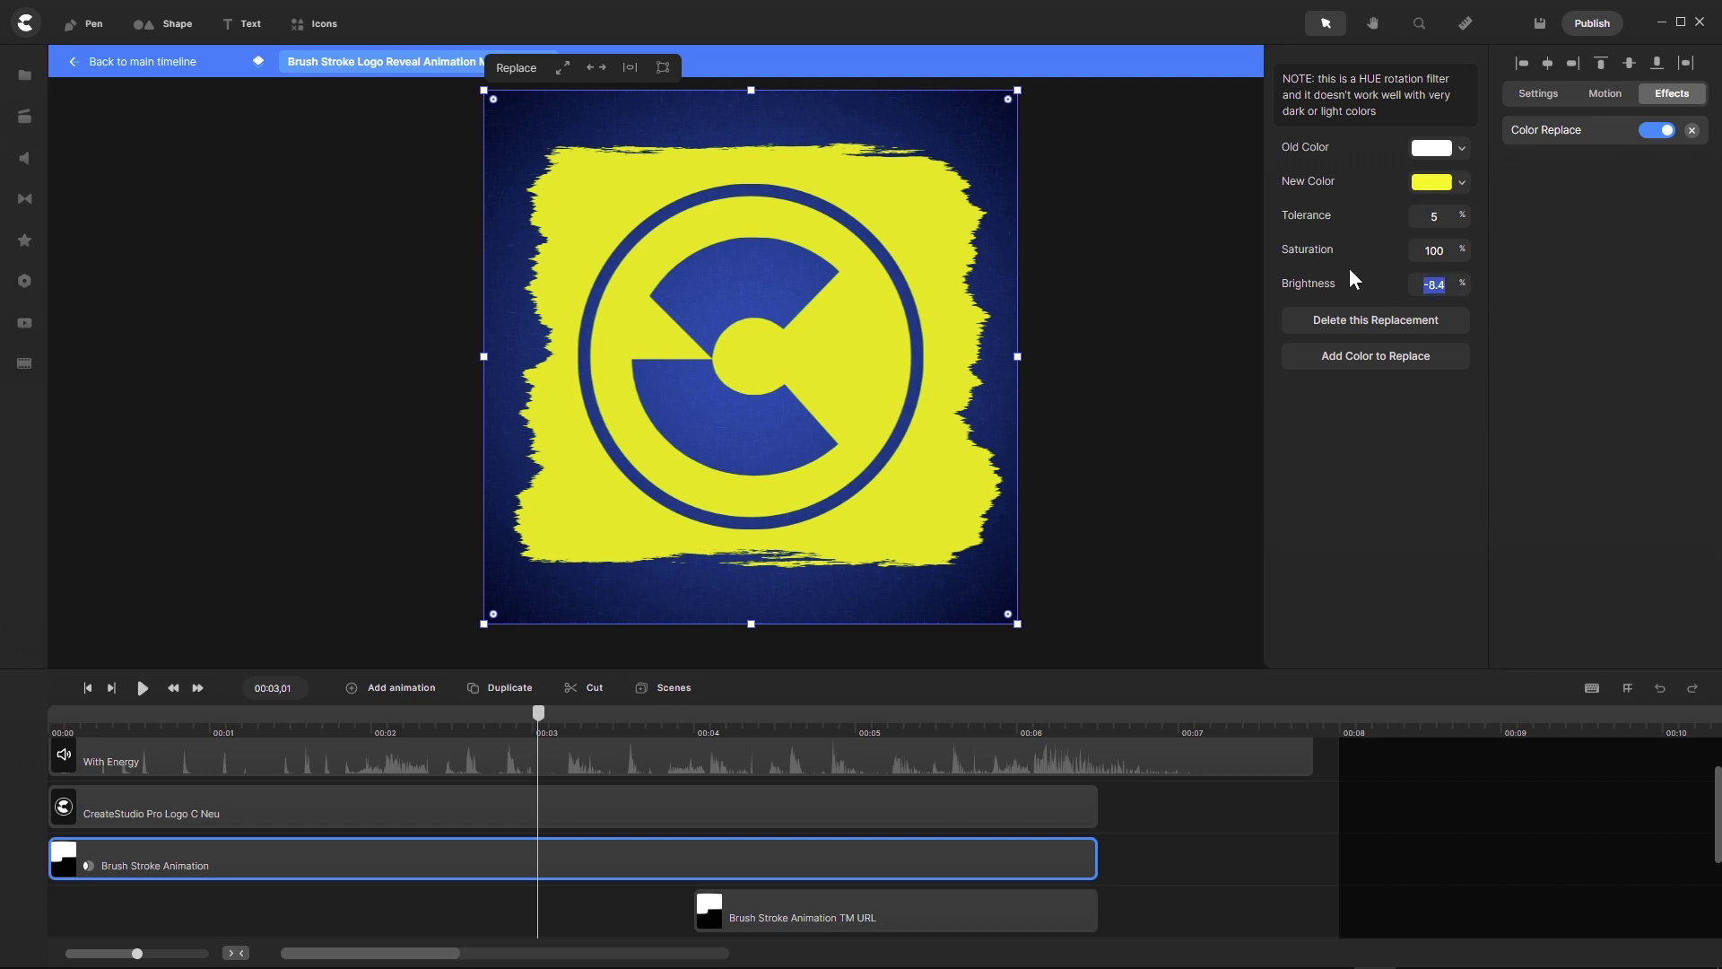
{"action": "type", "text": "0"}
{"action": "mouse_move", "coordinate": [1392, 255]}
{"action": "left_mouse_down"}
{"action": "mouse_move", "coordinate": [1485, 261]}
{"action": "mouse_move", "coordinate": [1450, 243]}
{"action": "mouse_move", "coordinate": [1449, 269]}
{"action": "left_mouse_up"}
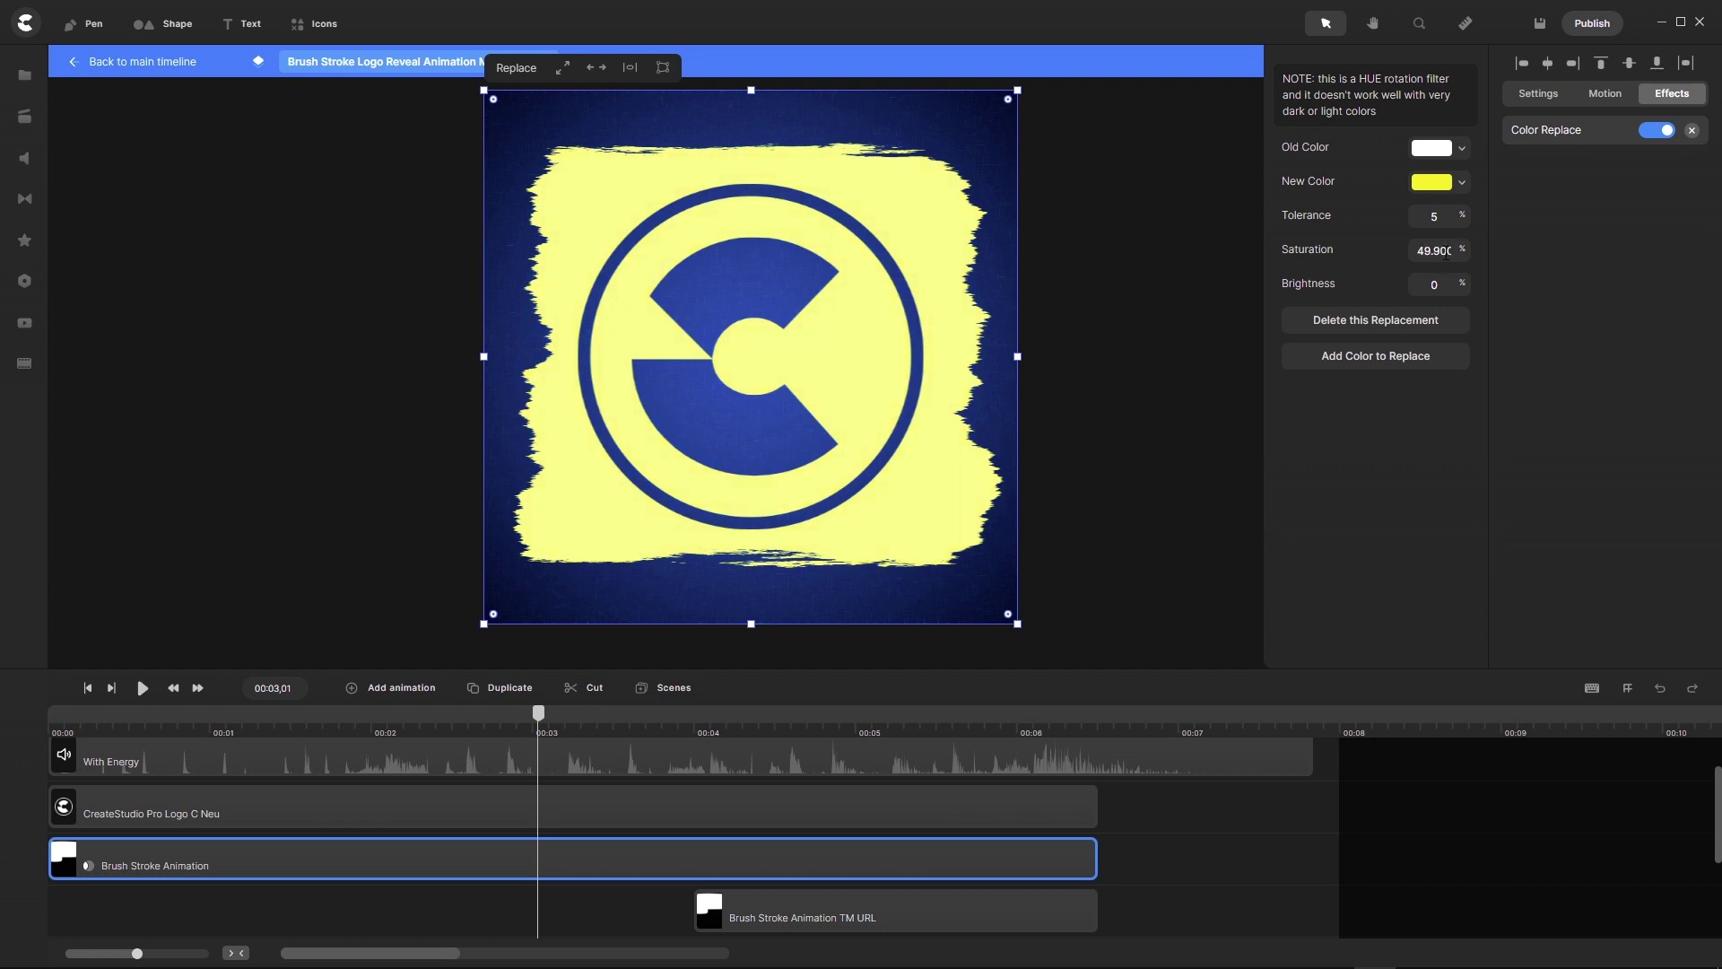
{"action": "left_click", "coordinate": [1449, 250]}
{"action": "type", "text": "50"}
{"action": "mouse_move", "coordinate": [1463, 285]}
{"action": "left_mouse_down"}
{"action": "mouse_move", "coordinate": [1438, 282]}
{"action": "mouse_move", "coordinate": [1478, 280]}
{"action": "mouse_move", "coordinate": [1463, 281]}
{"action": "left_mouse_up"}
{"action": "left_click", "coordinate": [1437, 285]}
{"action": "type", "text": "0"}
{"action": "left_click", "coordinate": [157, 64]}
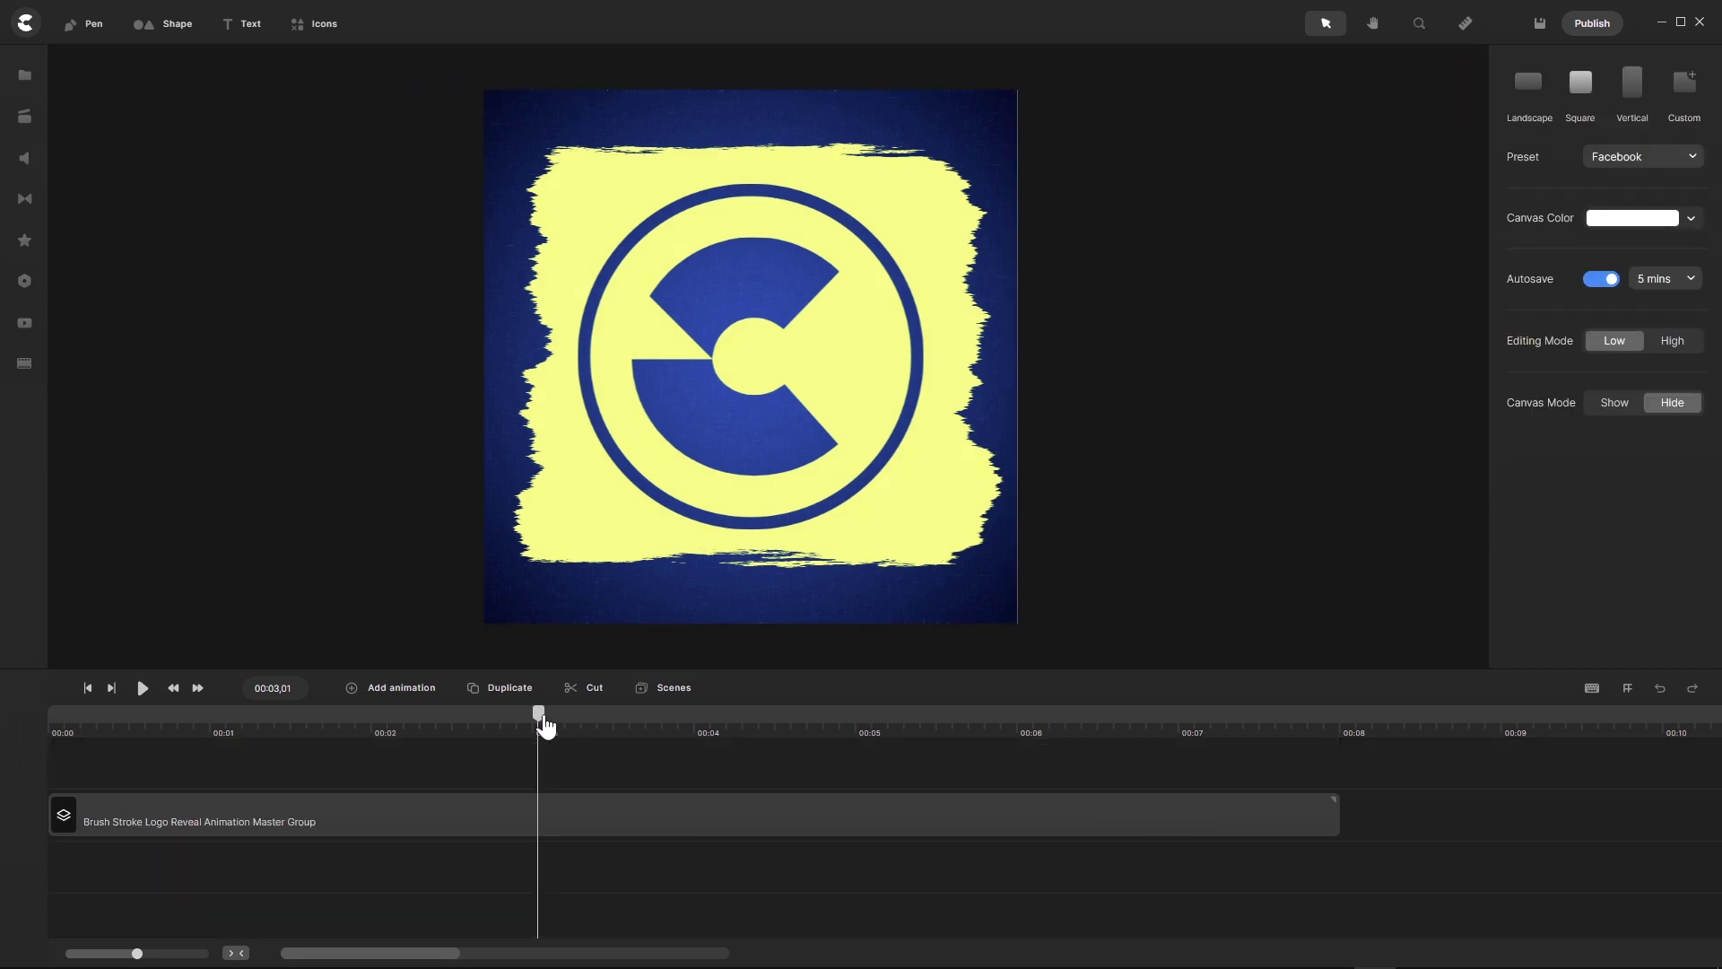
Match the group's createstudio.com text color to the yellow brush stroke by sampling it from the canvas at 00:05,17
{"action": "mouse_move", "coordinate": [541, 723]}
{"action": "left_mouse_down"}
{"action": "mouse_move", "coordinate": [993, 736]}
{"action": "mouse_move", "coordinate": [954, 741]}
{"action": "left_mouse_up"}
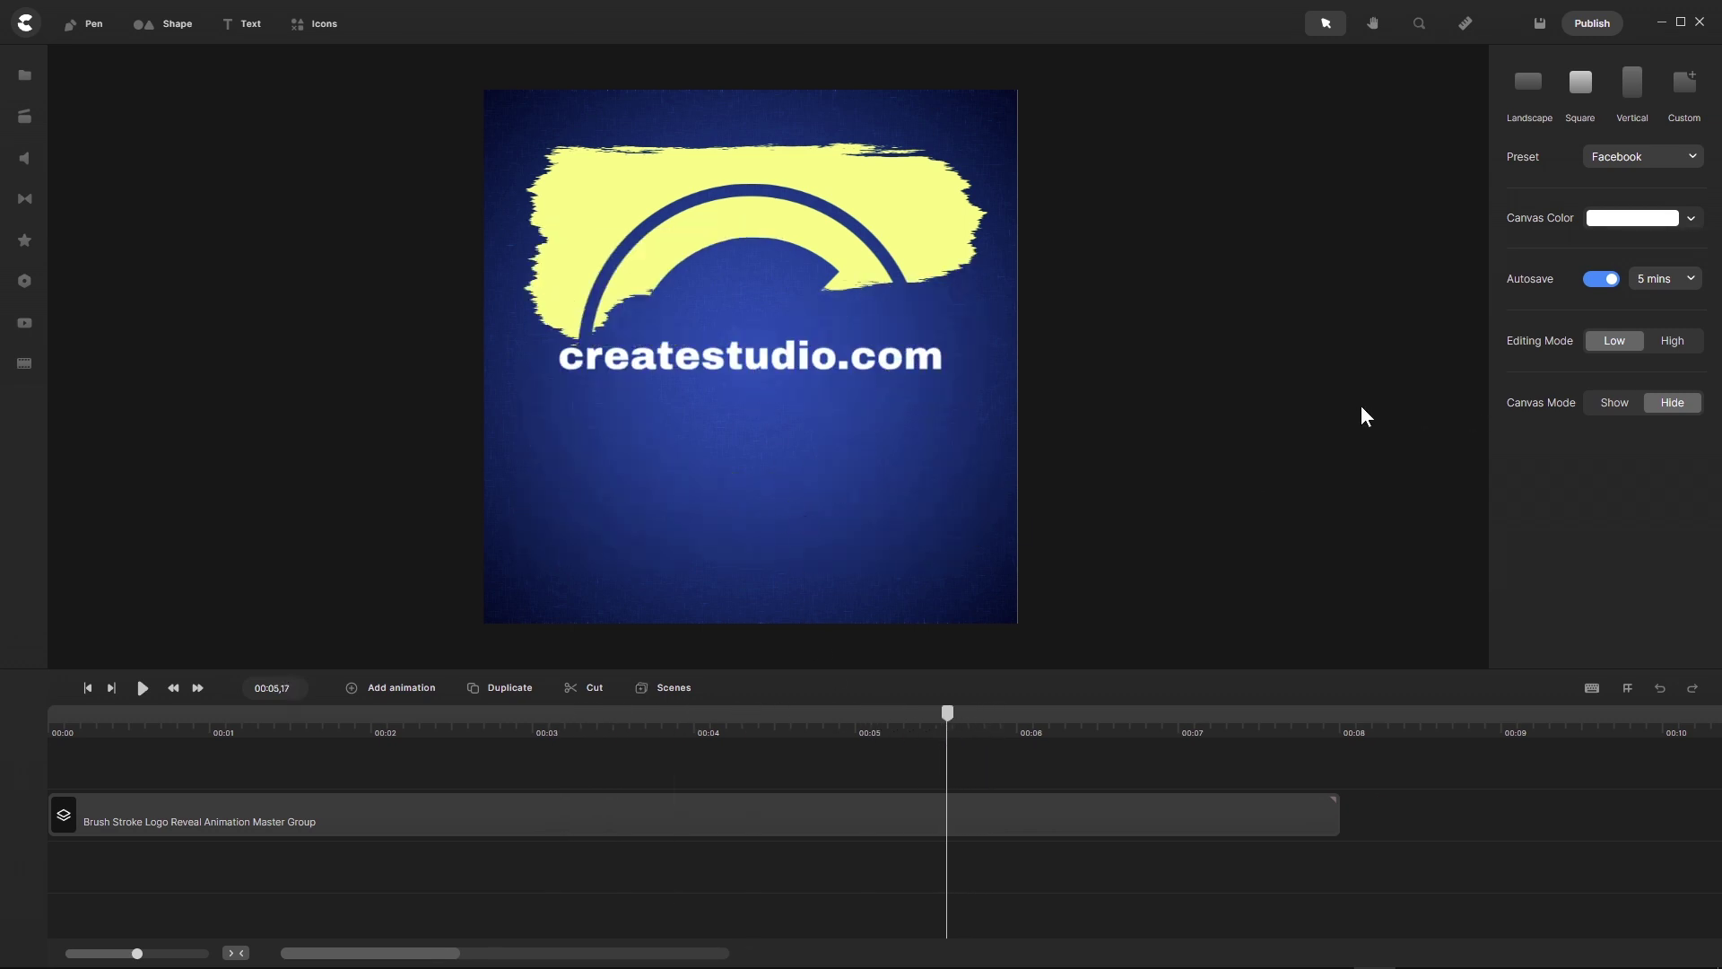
{"action": "left_click", "coordinate": [1019, 820]}
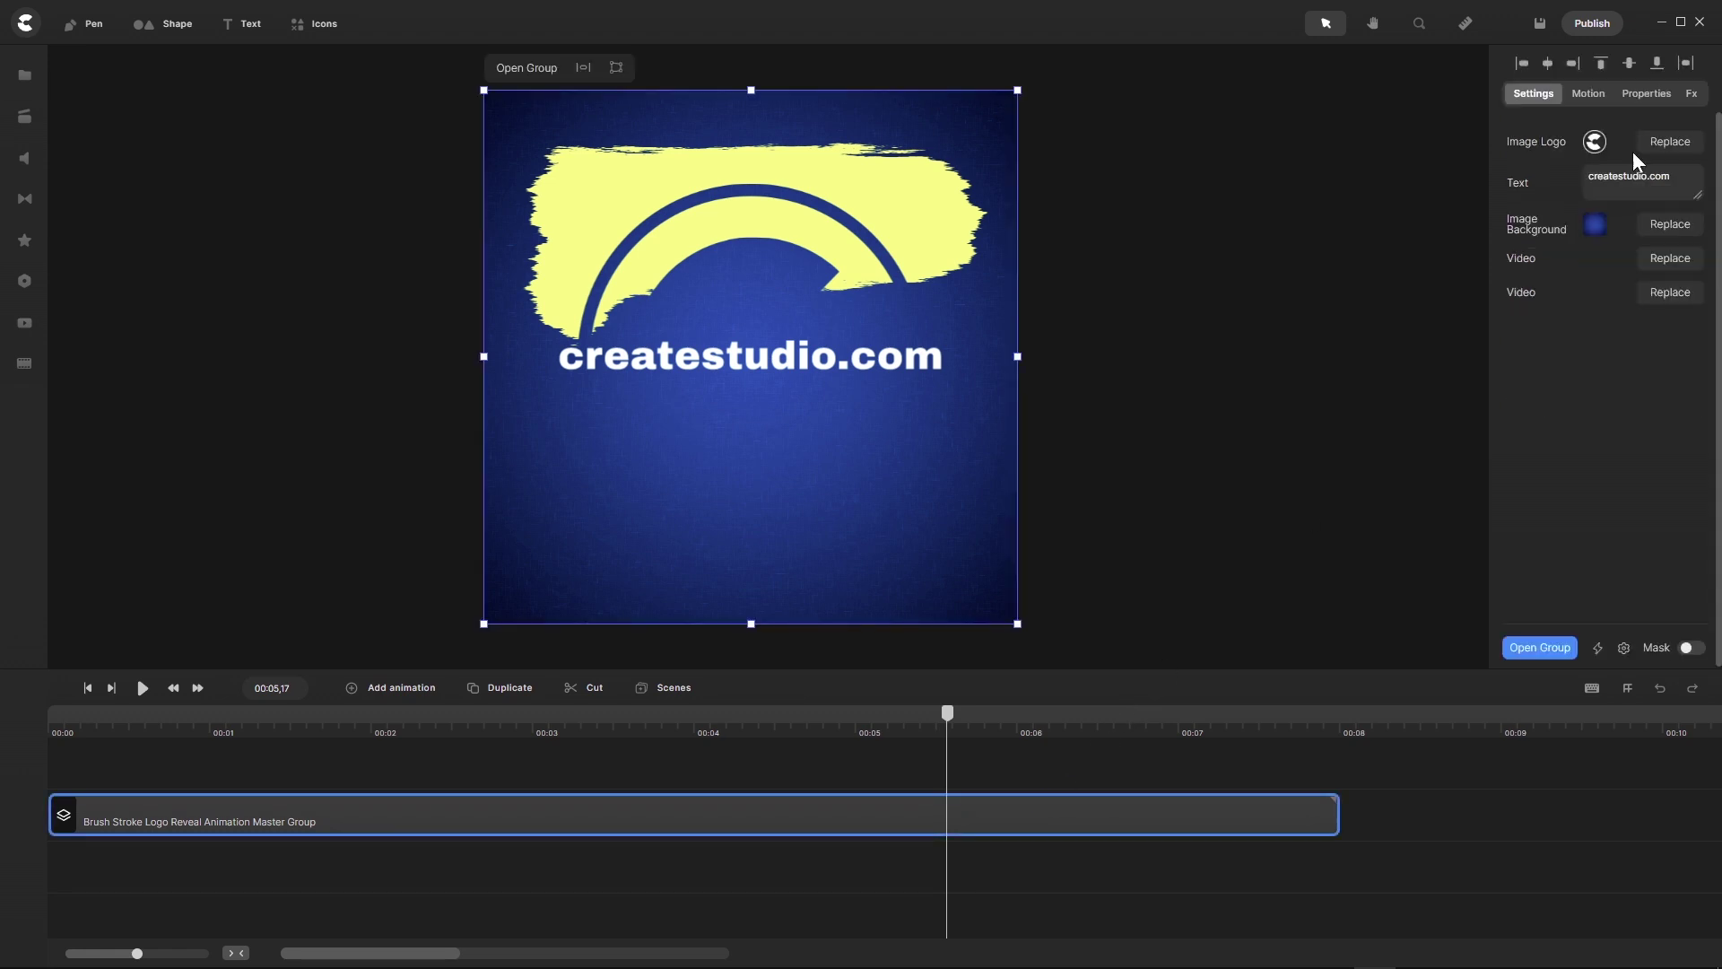
{"action": "left_click", "coordinate": [1527, 189]}
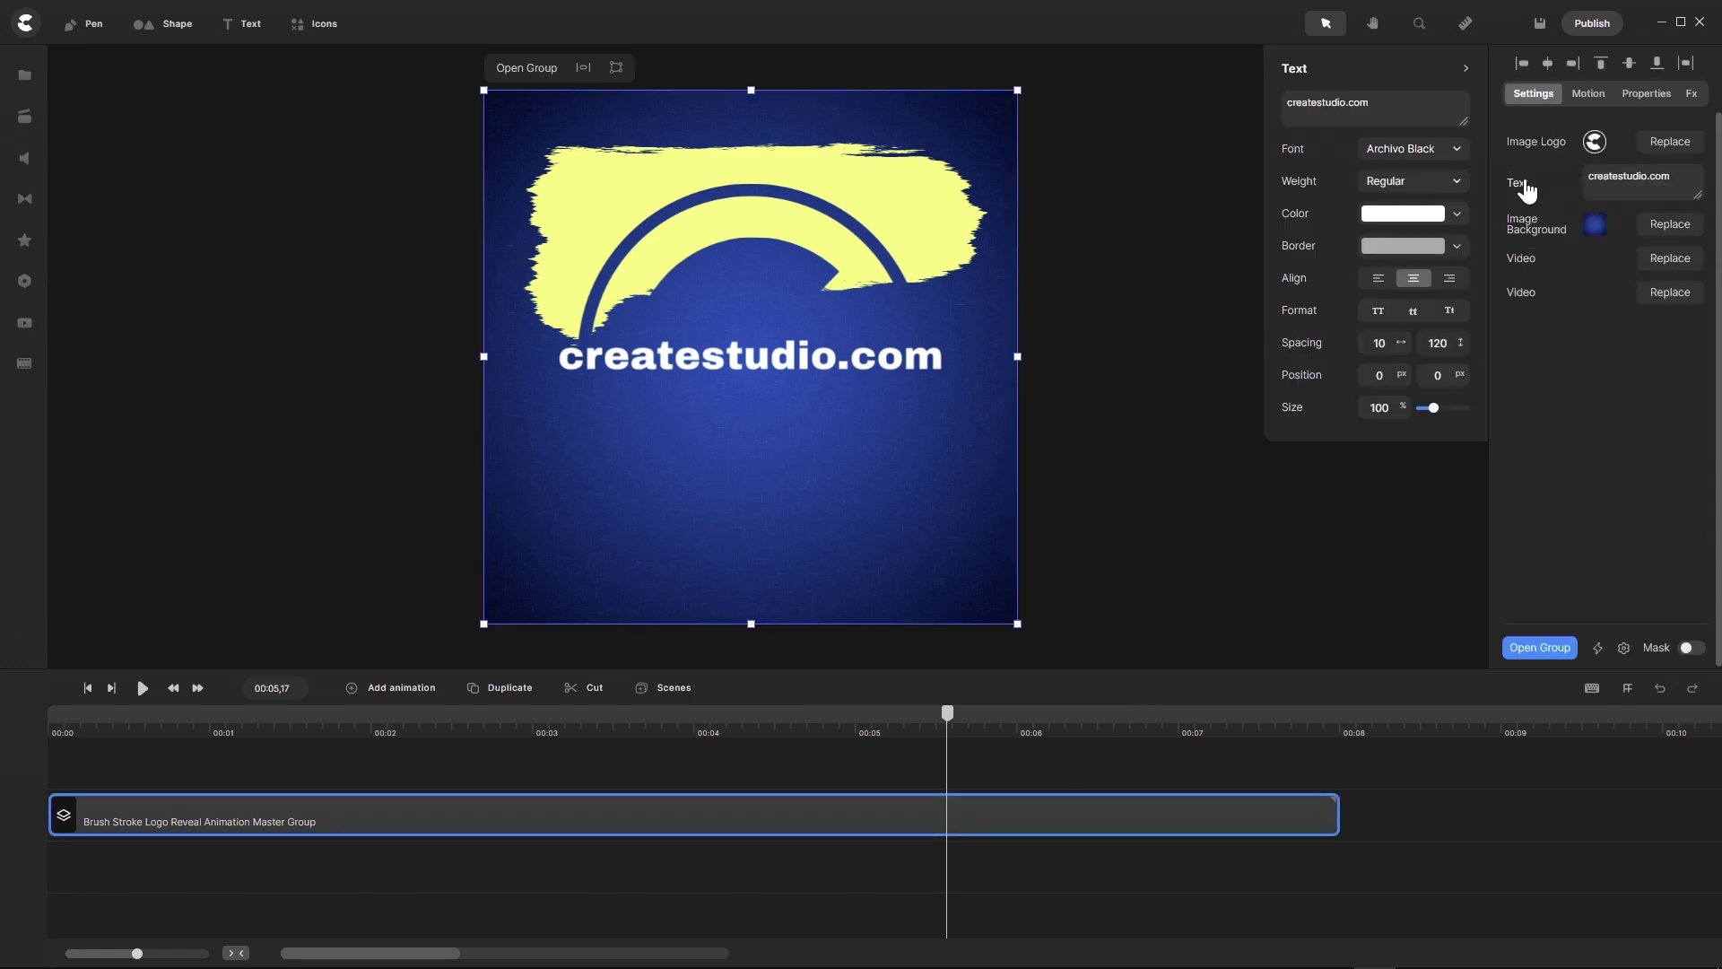
{"action": "left_click", "coordinate": [1412, 214]}
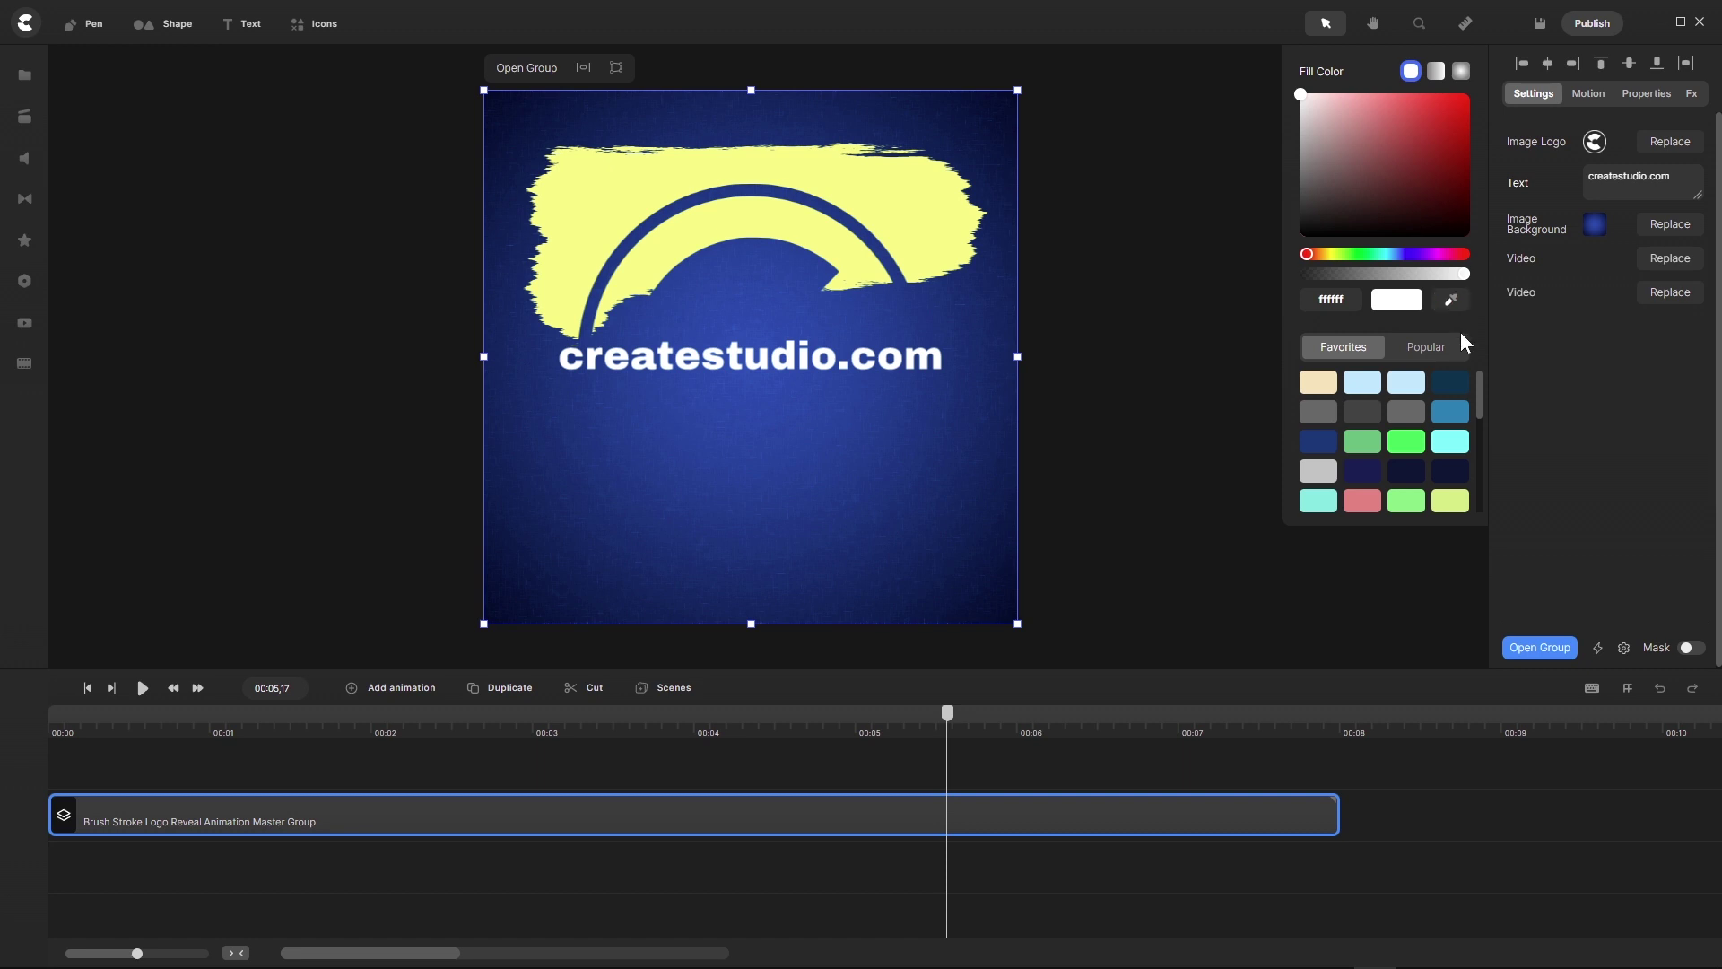
{"action": "left_click", "coordinate": [1452, 301]}
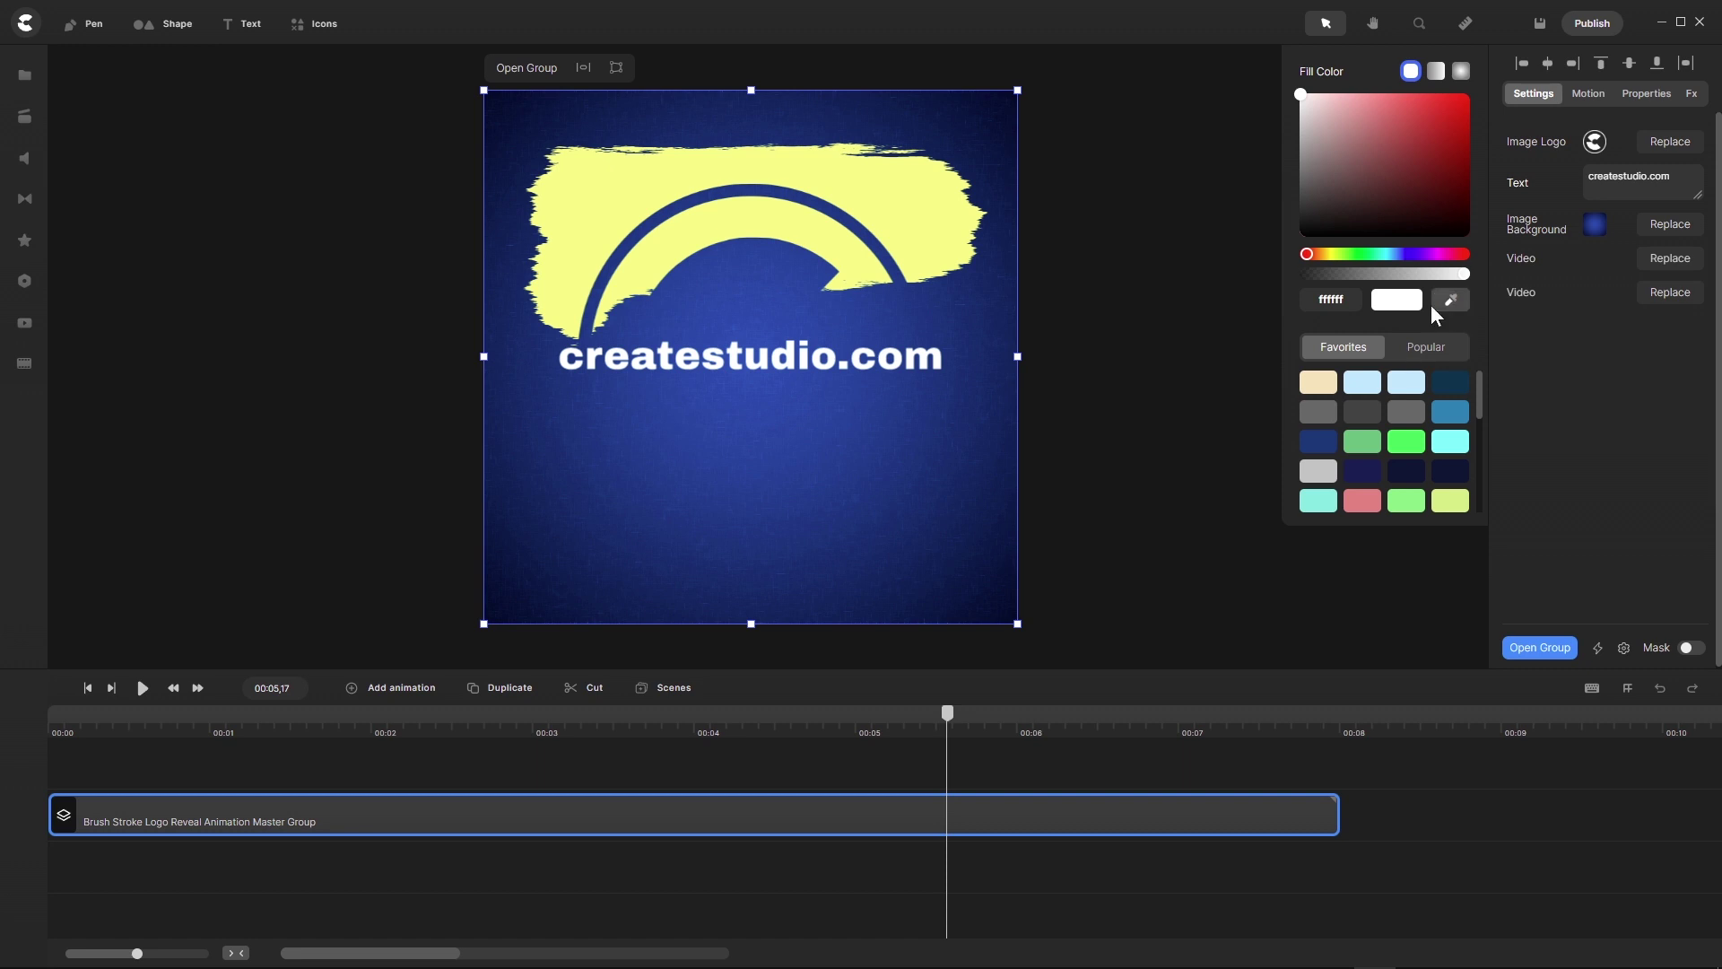
{"action": "left_click", "coordinate": [901, 203]}
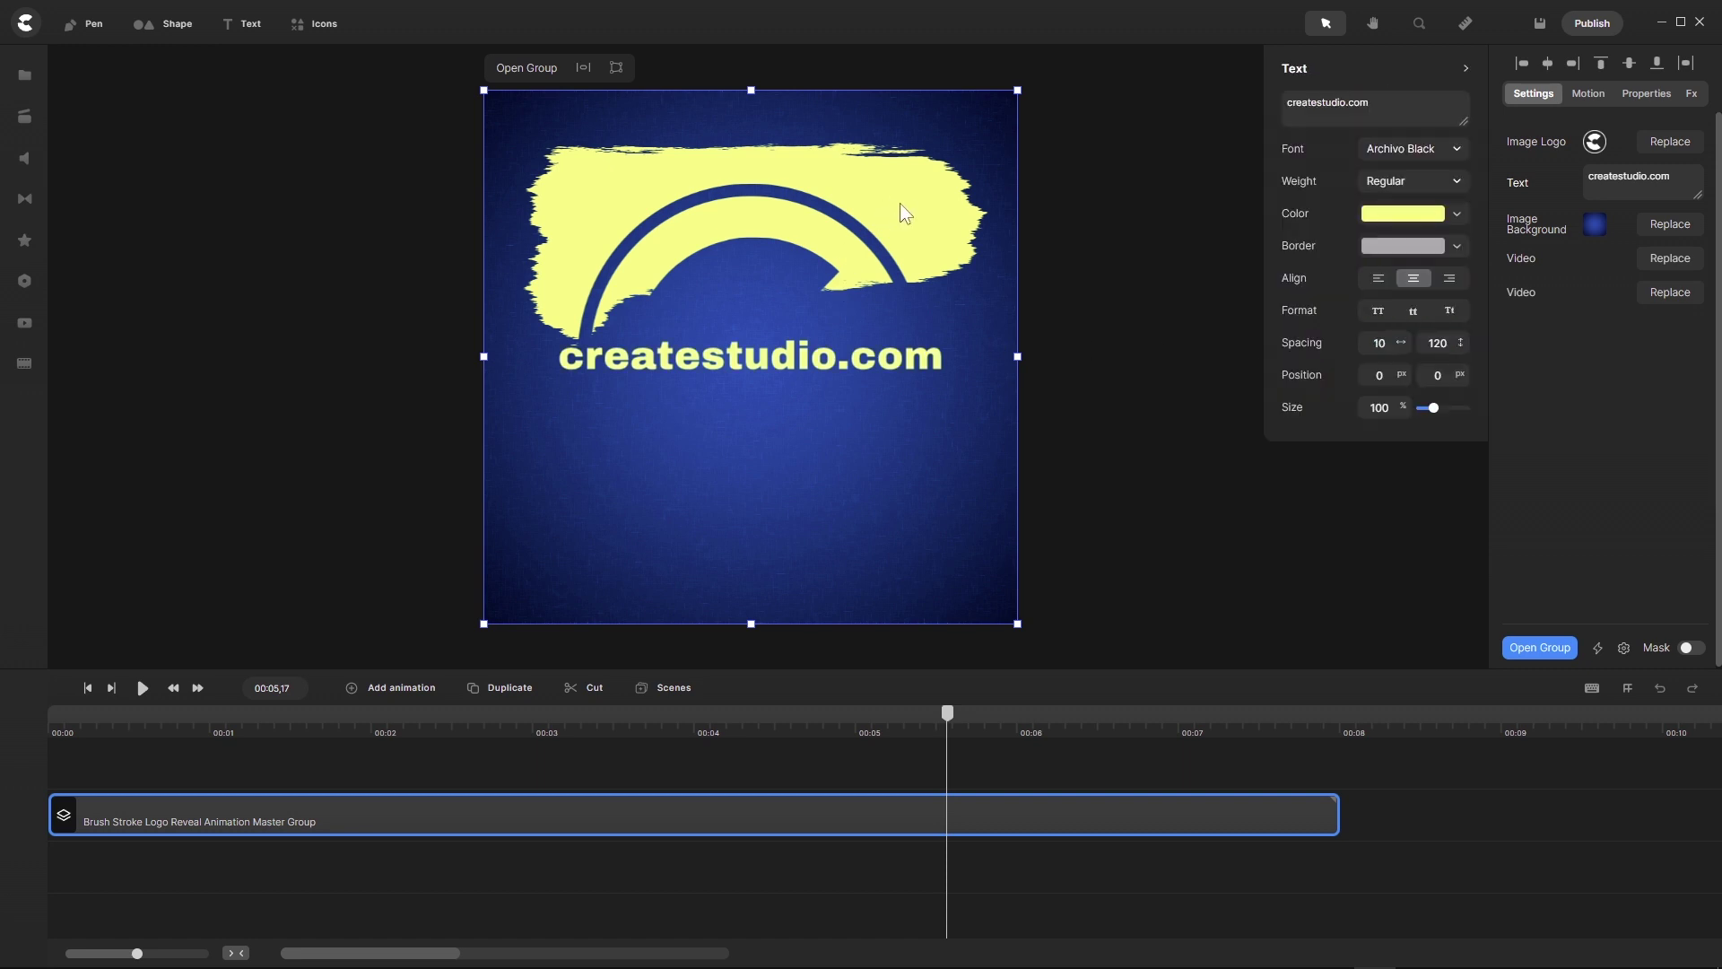
{"action": "left_click", "coordinate": [110, 755]}
Preview the yellow version of the logo reveal from the start of the timeline
{"action": "left_click", "coordinate": [87, 688]}
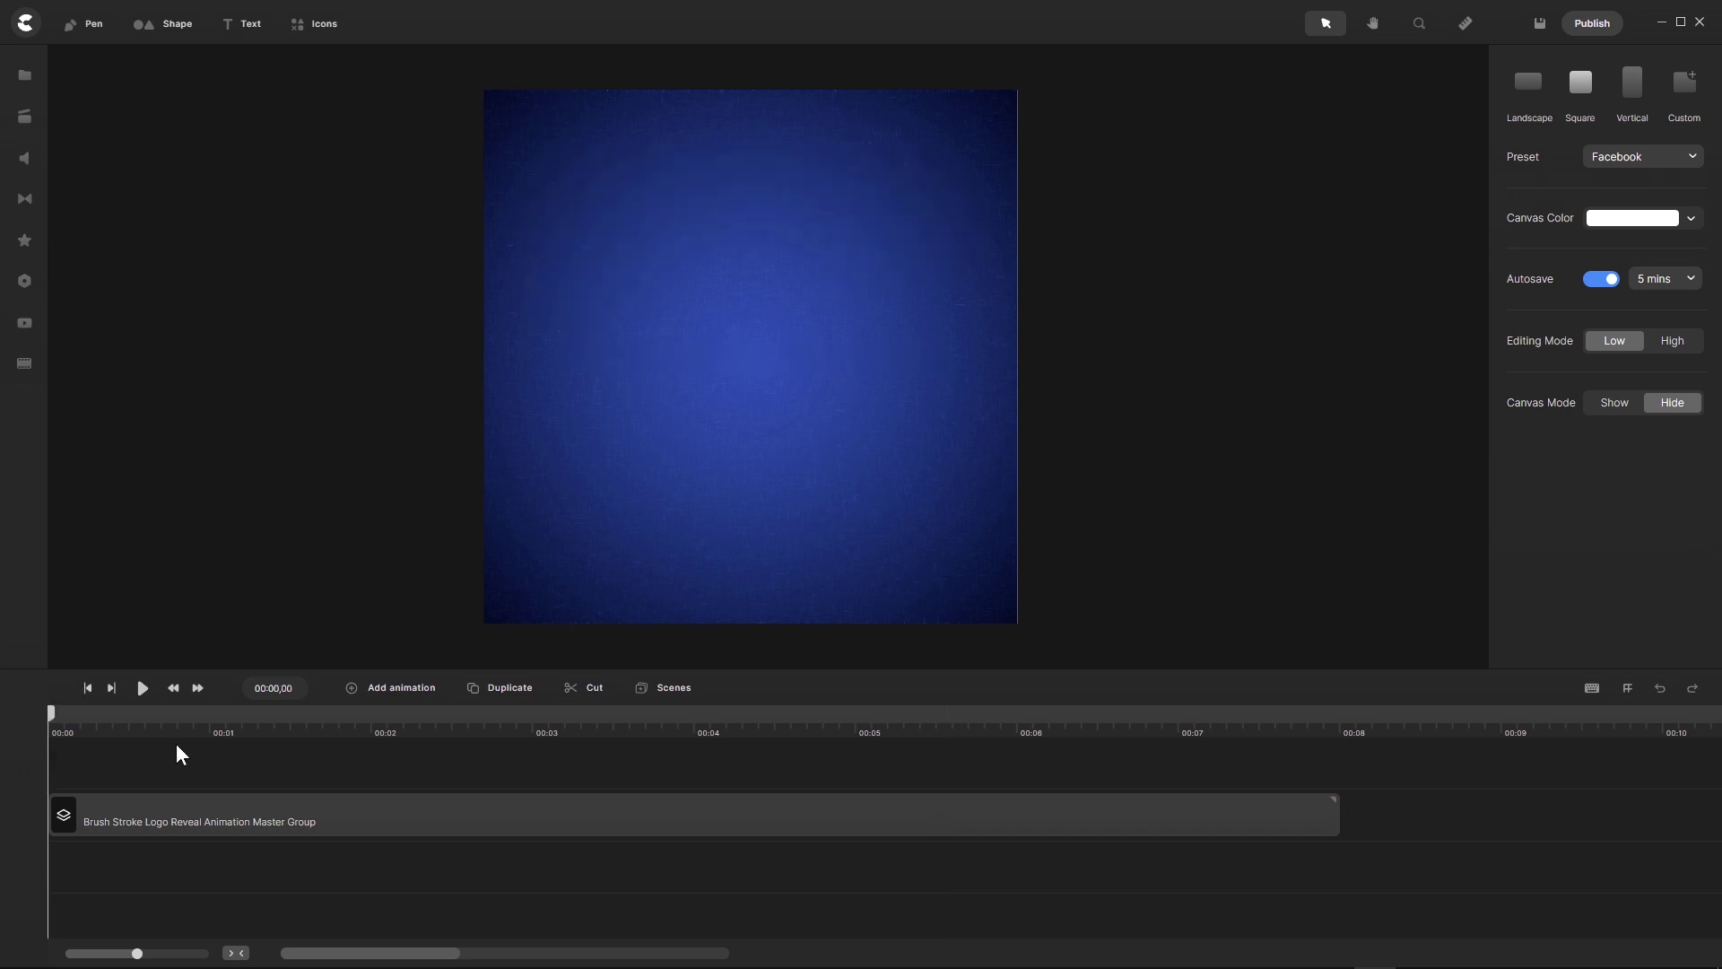
{"action": "left_click", "coordinate": [143, 688]}
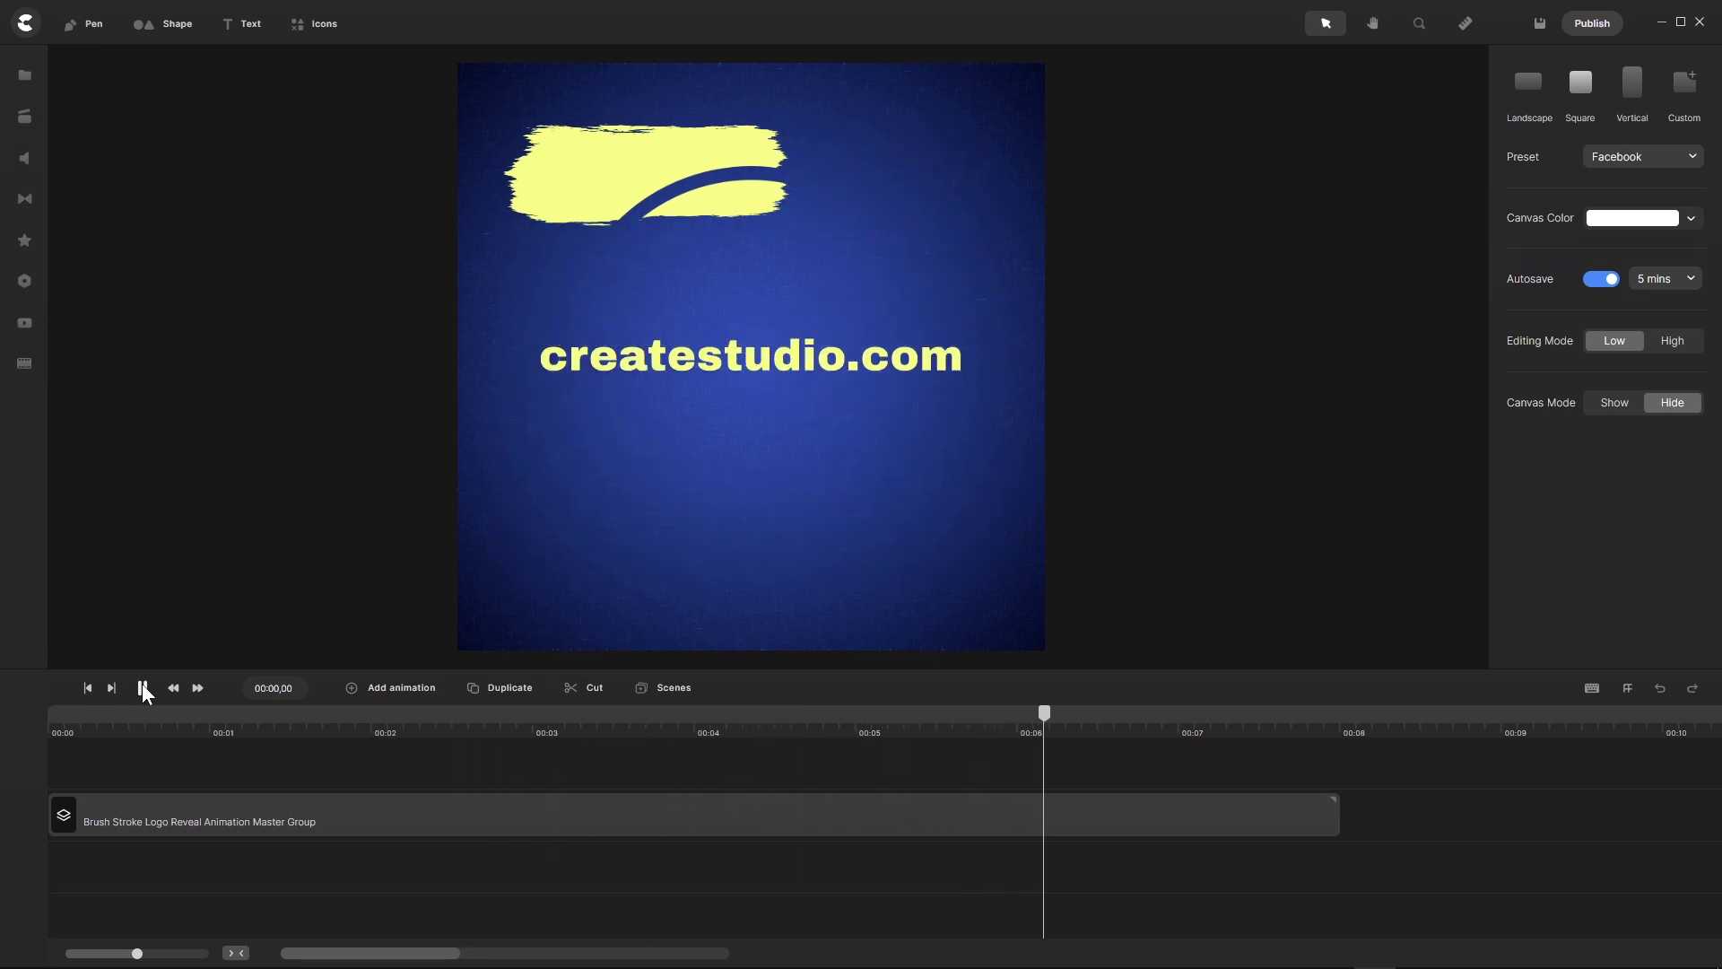
{"action": "left_click", "coordinate": [141, 687]}
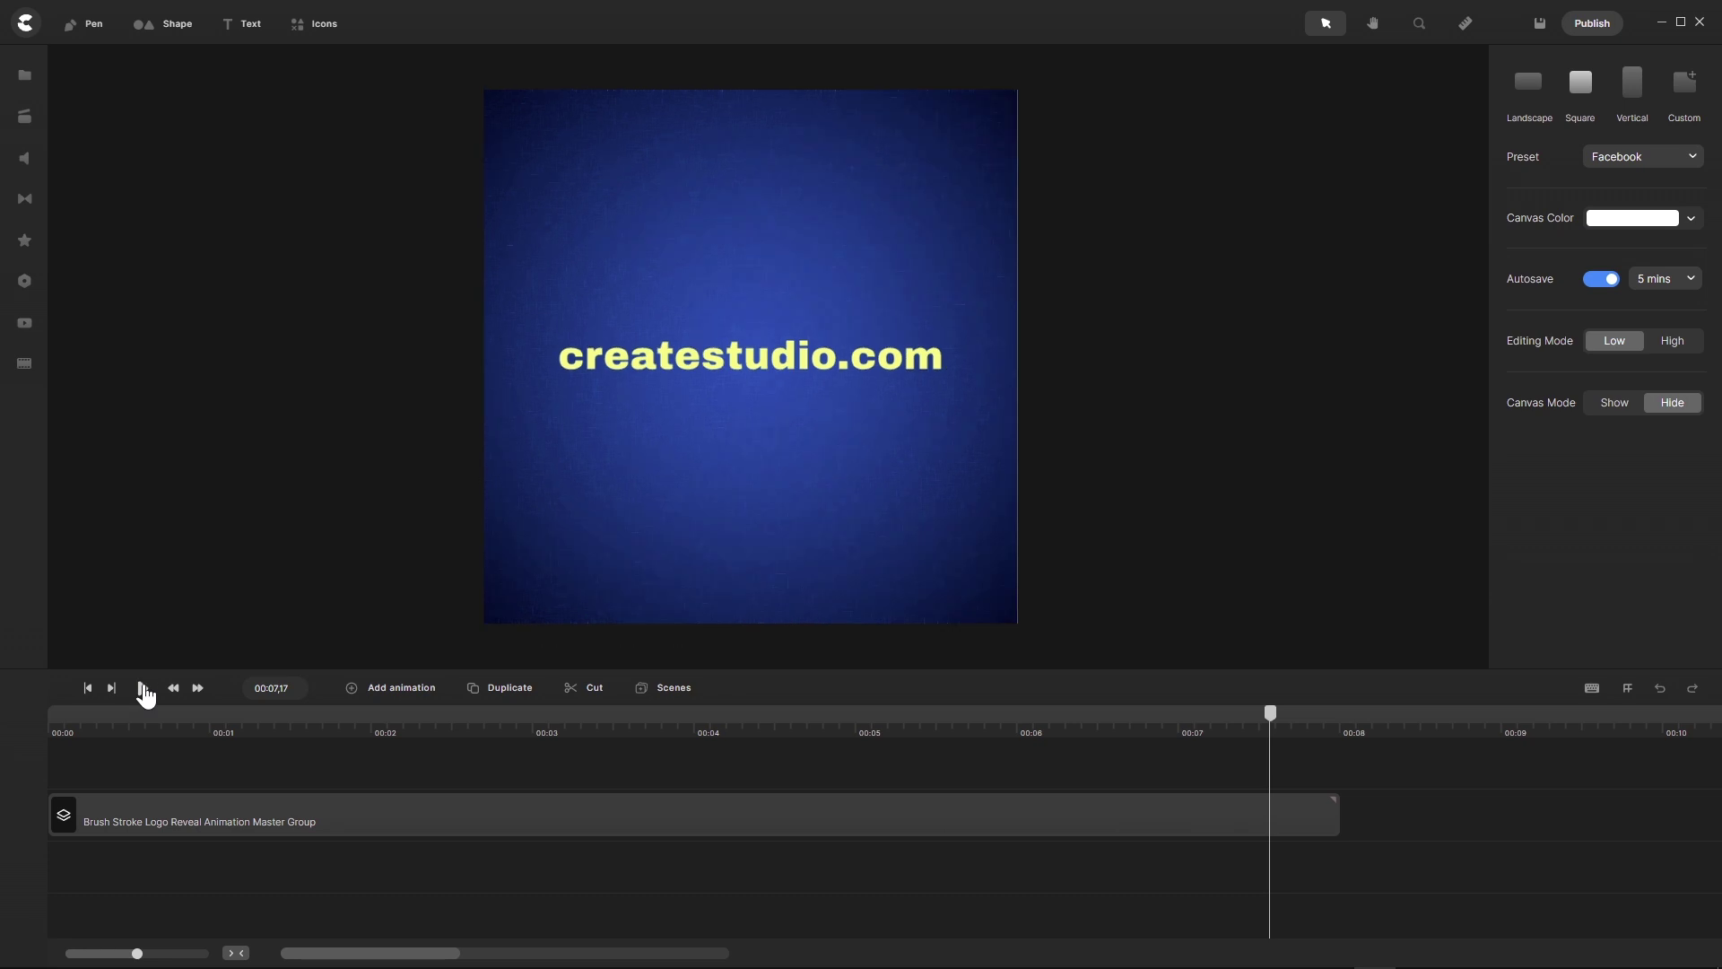